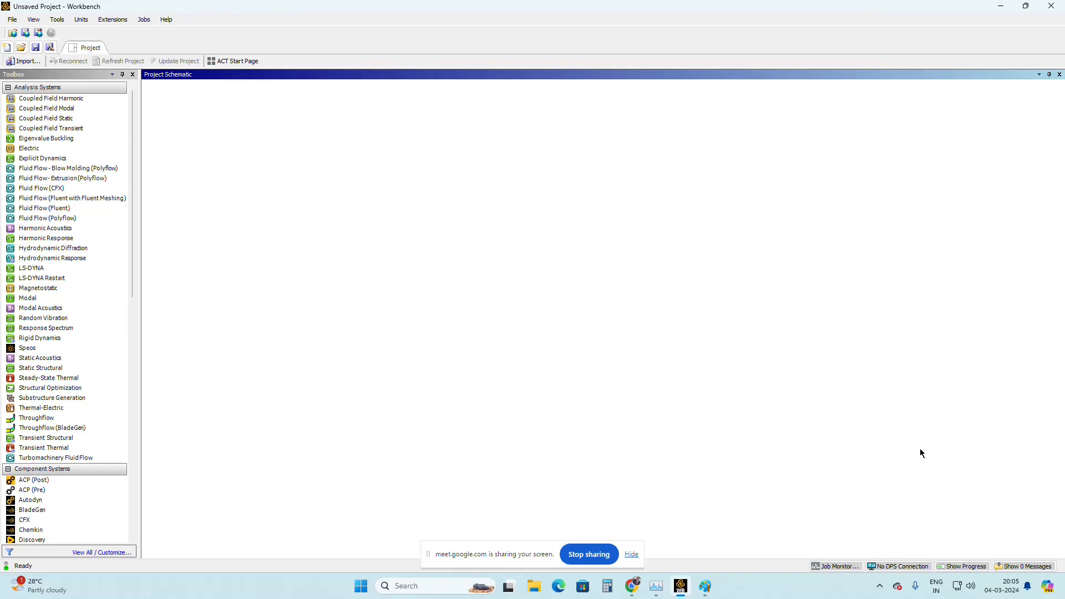
Step: Switch to Paint and draw an outlined rectangle about 244 × 230 px on the blank canvas
{"action": "left_click", "coordinate": [706, 587]}
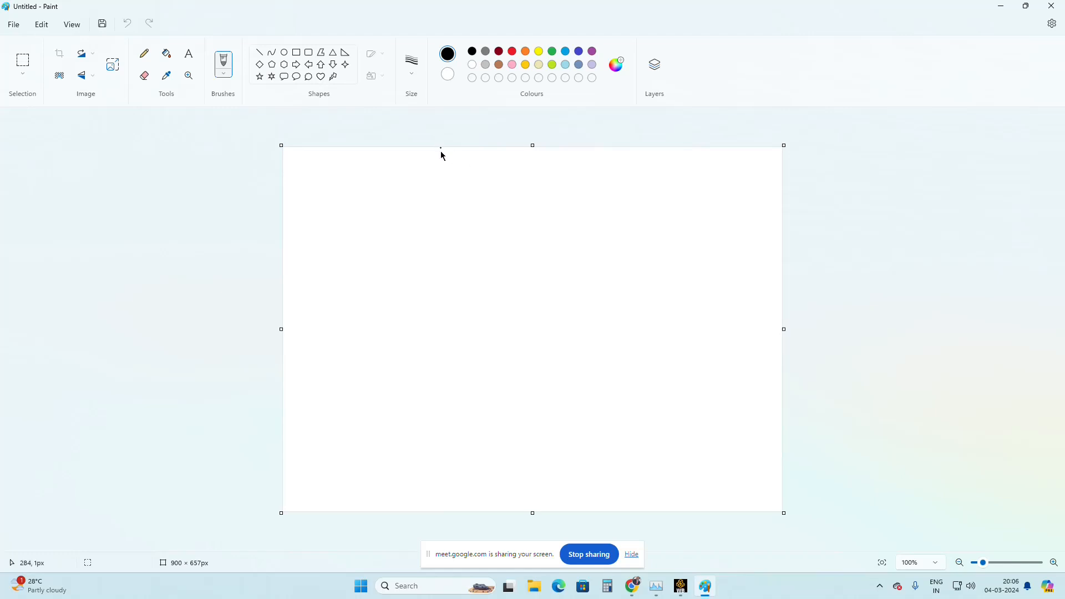
{"action": "left_click", "coordinate": [297, 52]}
{"action": "left_click_drag", "start_coordinate": [357, 208], "coordinate": [494, 336]}
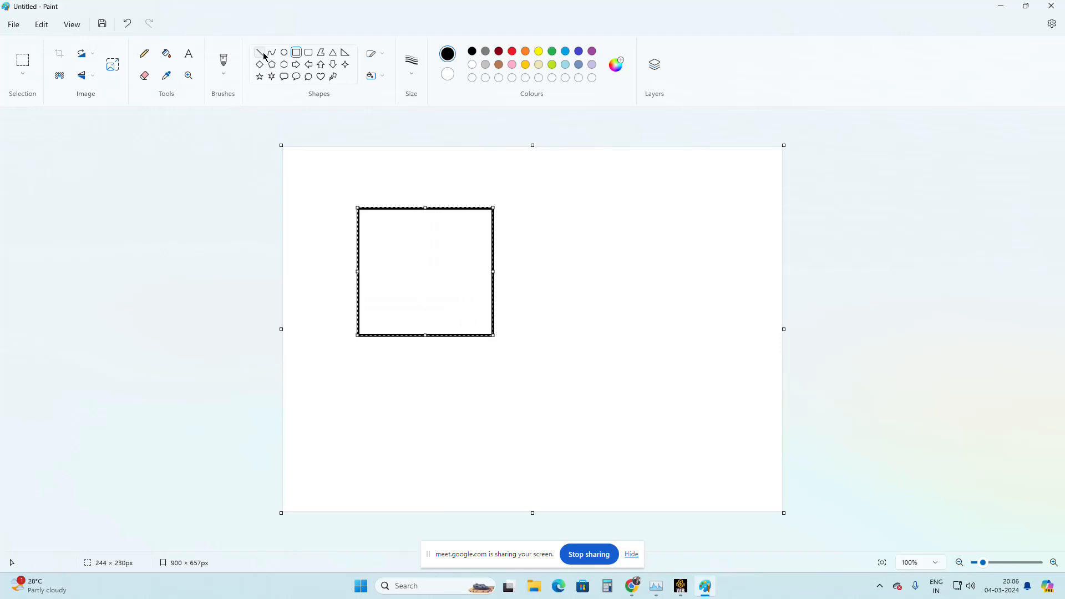
Step: Label the rectangle with the text "x" below its bottom edge and "y" beside its left edge
{"action": "left_click", "coordinate": [262, 52]}
{"action": "left_click", "coordinate": [189, 54]}
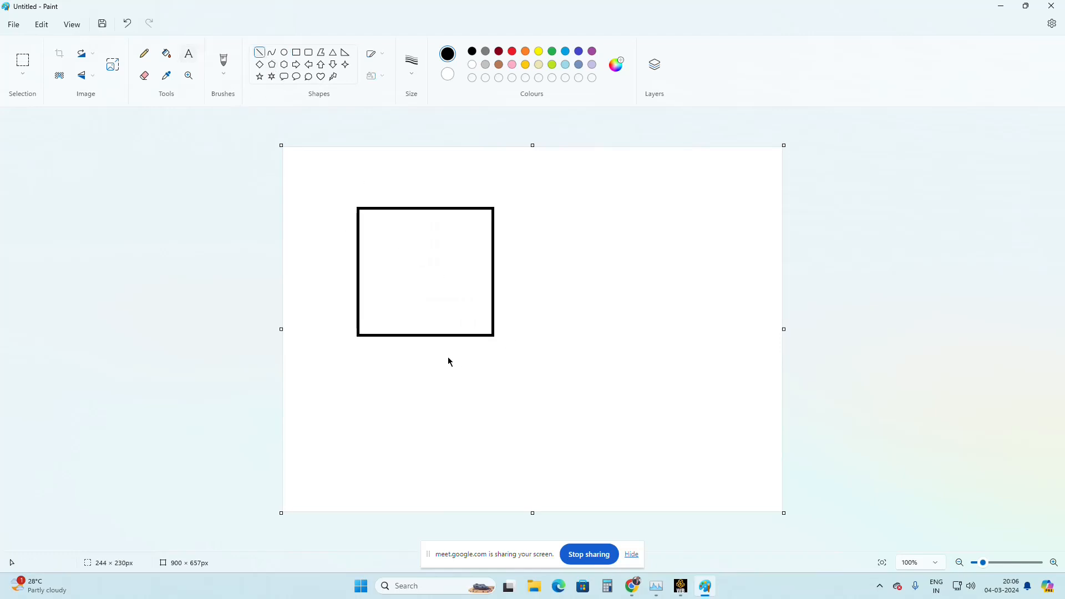
{"action": "left_click_drag", "start_coordinate": [422, 355], "coordinate": [439, 364]}
{"action": "type", "text": "x"}
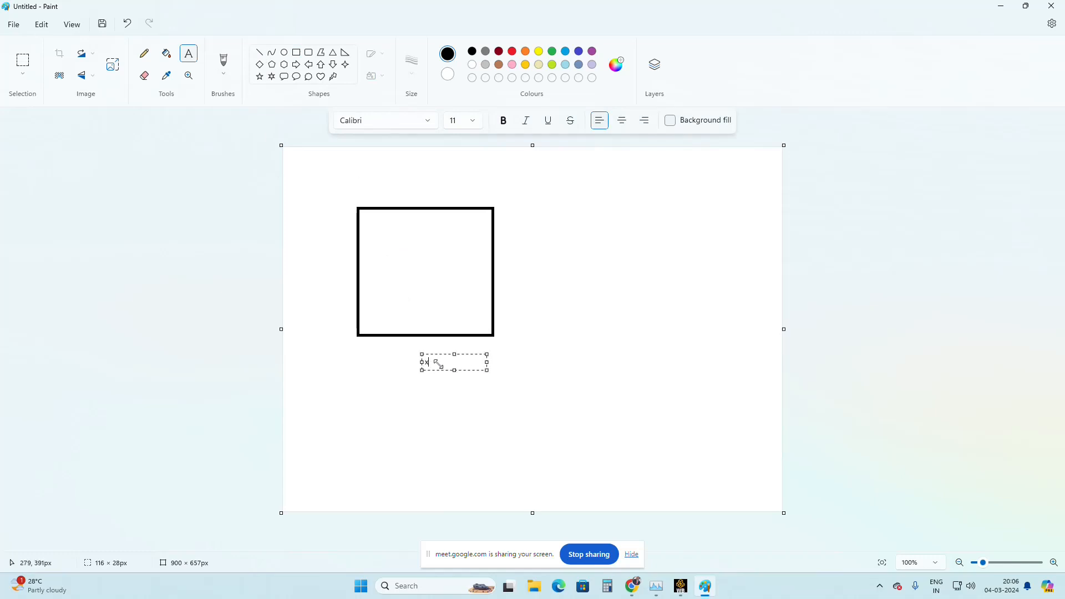
{"action": "left_click", "coordinate": [320, 251]}
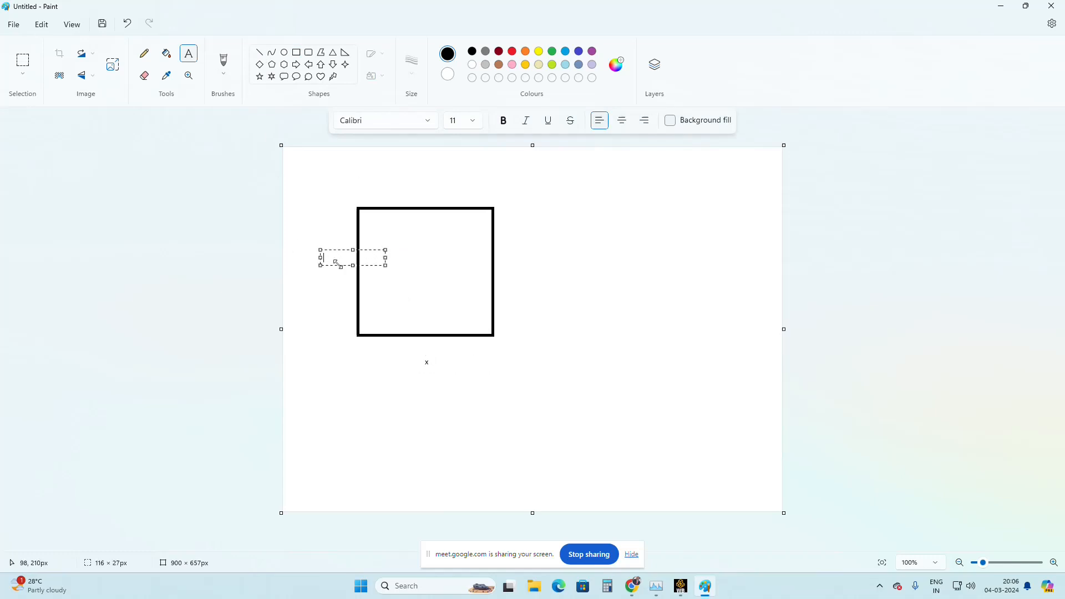
{"action": "type", "text": "y"}
{"action": "left_click", "coordinate": [337, 392]}
Step: Add the text "x y >>> z" to the right of the rectangle
{"action": "left_click", "coordinate": [578, 242]}
{"action": "left_click_drag", "start_coordinate": [635, 261], "coordinate": [639, 261]}
{"action": "type", "text": "x y >>> z"}
{"action": "left_click", "coordinate": [658, 337]}
Step: Draw a circle about 47 × 49 px near the middle of the rectangle to represent the hole
{"action": "left_click", "coordinate": [284, 55]}
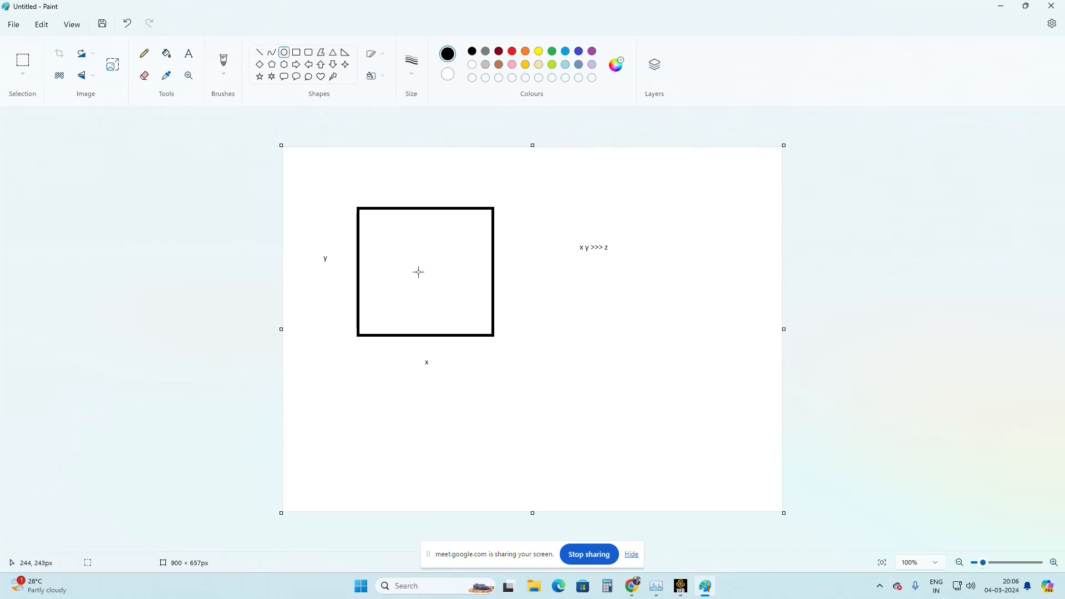
{"action": "mouse_move", "coordinate": [412, 250]}
{"action": "left_mouse_down"}
{"action": "mouse_move", "coordinate": [440, 278]}
{"action": "mouse_move", "coordinate": [420, 267]}
{"action": "left_mouse_up"}
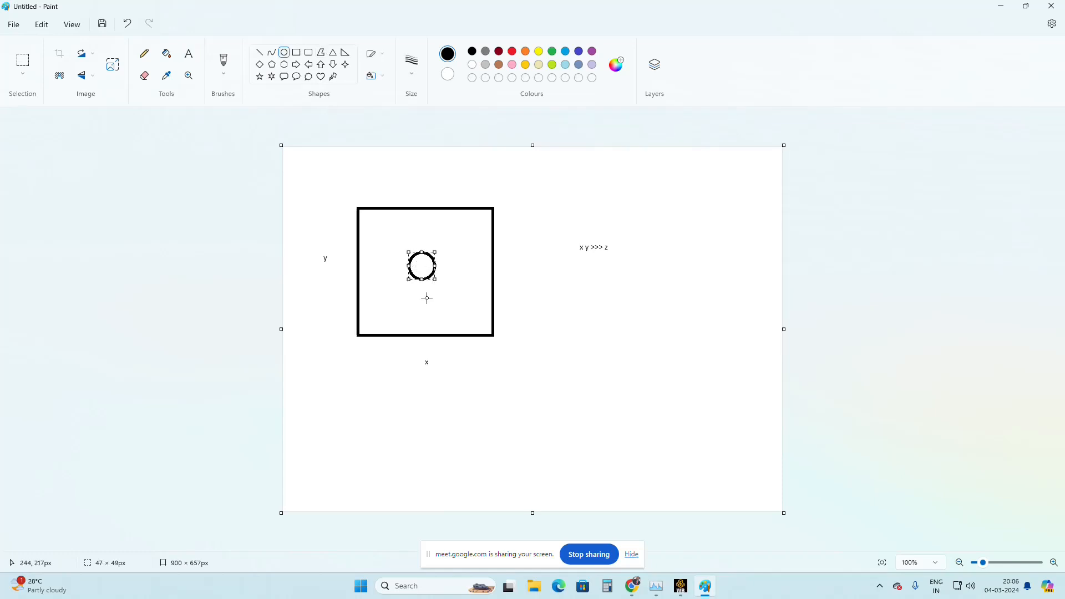
{"action": "left_click", "coordinate": [450, 420]}
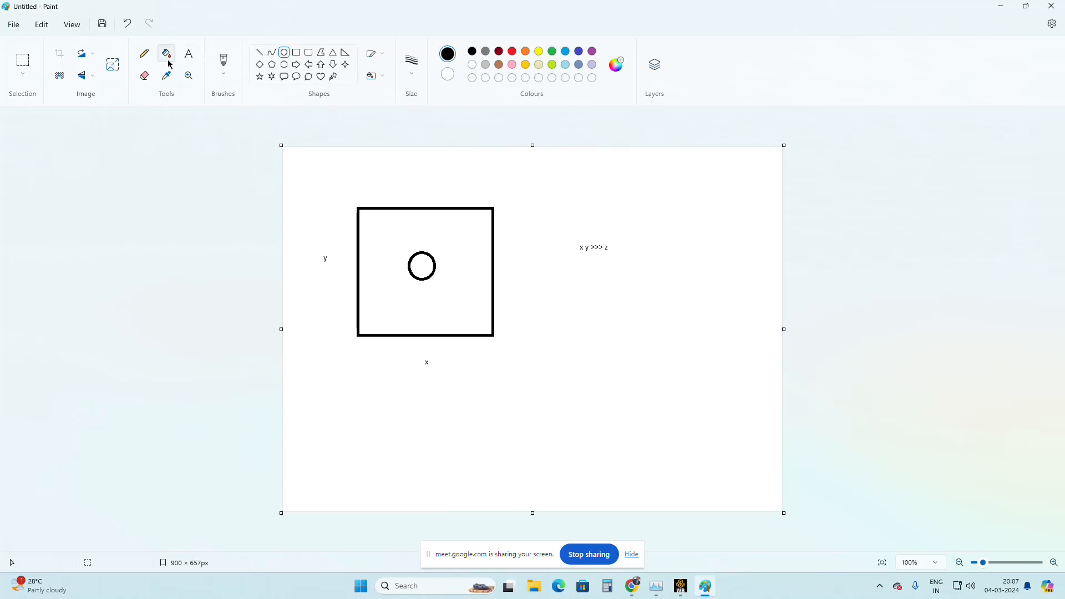
Step: Add the dimension text "50mm" next to the x label and again below the y label
{"action": "left_click", "coordinate": [189, 53]}
{"action": "left_click", "coordinate": [448, 359]}
{"action": "left_click_drag", "start_coordinate": [460, 367], "coordinate": [473, 373]}
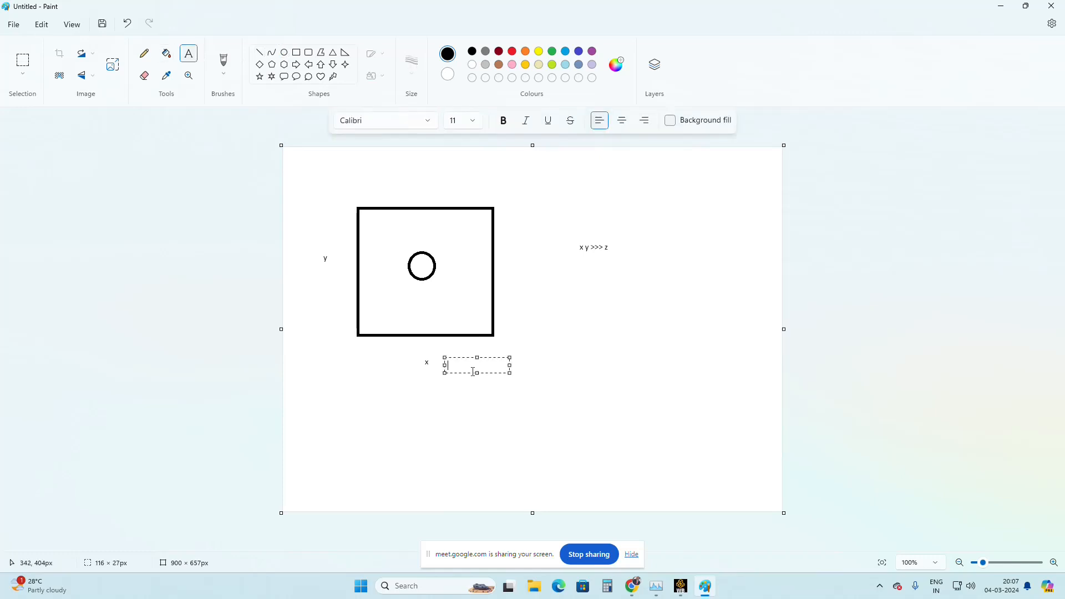
{"action": "type", "text": "50mm"}
{"action": "left_click_drag", "start_coordinate": [314, 276], "coordinate": [341, 298]}
{"action": "type", "text": "50"}
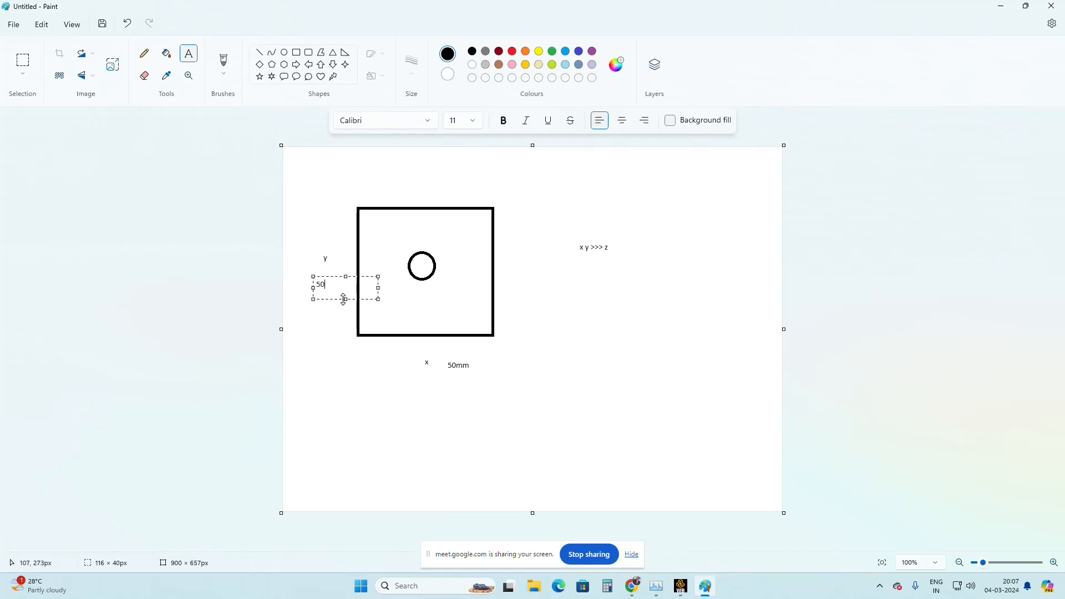
{"action": "type", "text": "mm"}
{"action": "left_click", "coordinate": [509, 296]}
Step: Add the thickness note "t = 1mm" just to the right of the plate
{"action": "left_click_drag", "start_coordinate": [511, 234], "coordinate": [529, 247]}
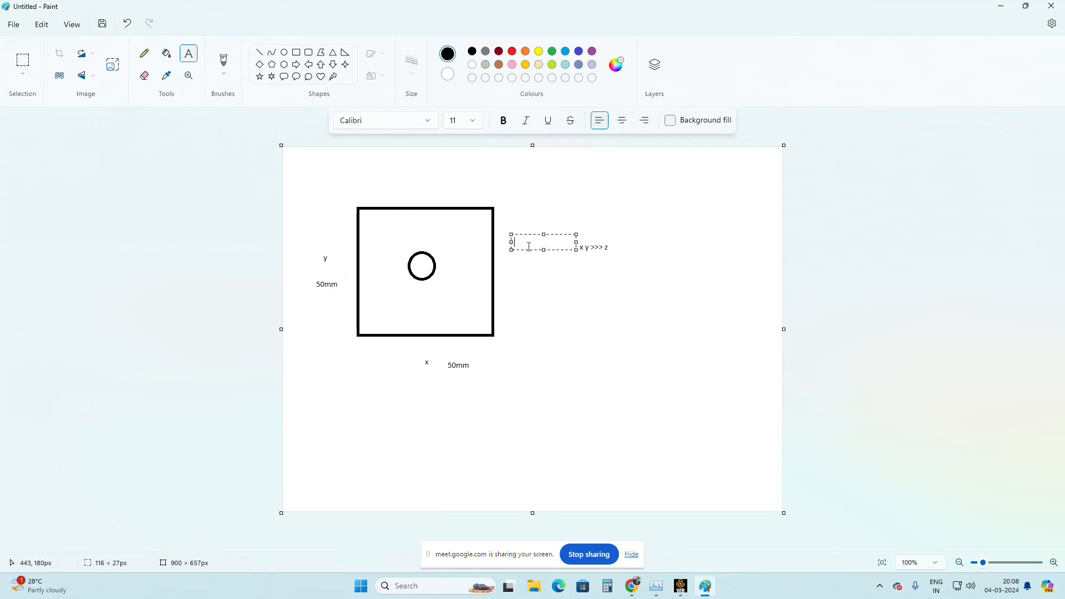
{"action": "type", "text": "t =1mm"}
{"action": "left_click", "coordinate": [521, 328]}
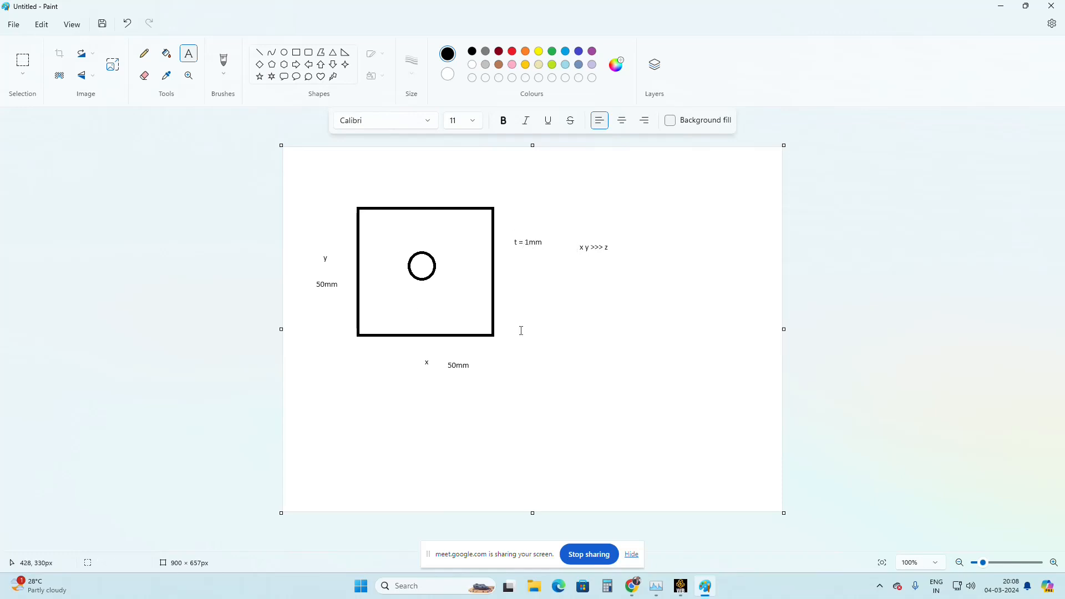
Step: Draw a tall, narrow rectangle along the plate's left edge to represent the fixed support
{"action": "left_click", "coordinate": [298, 54]}
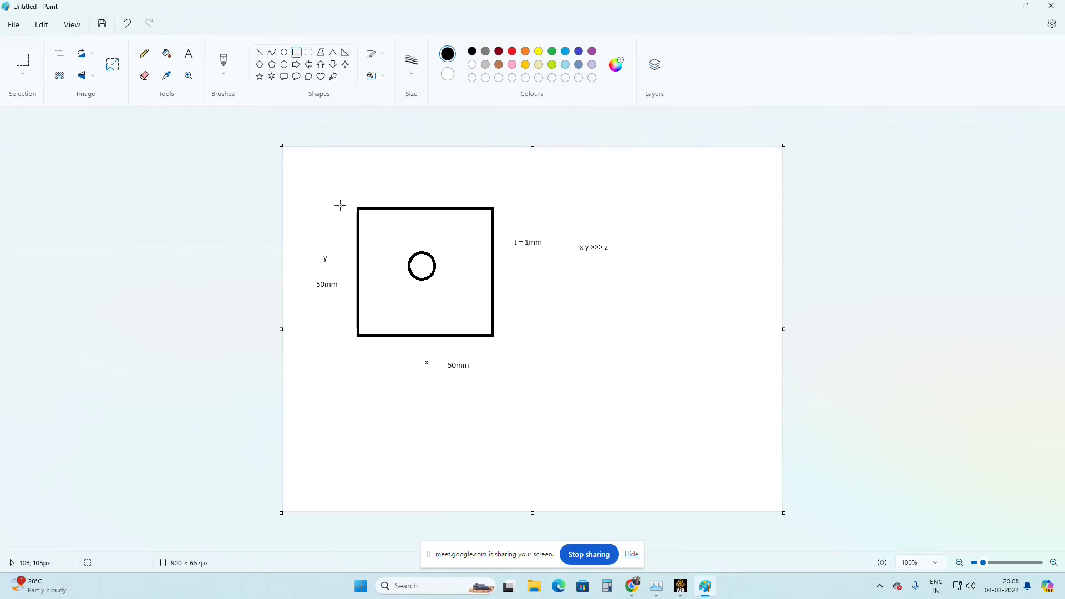
{"action": "left_click_drag", "start_coordinate": [339, 189], "coordinate": [359, 362]}
{"action": "left_click", "coordinate": [388, 389]}
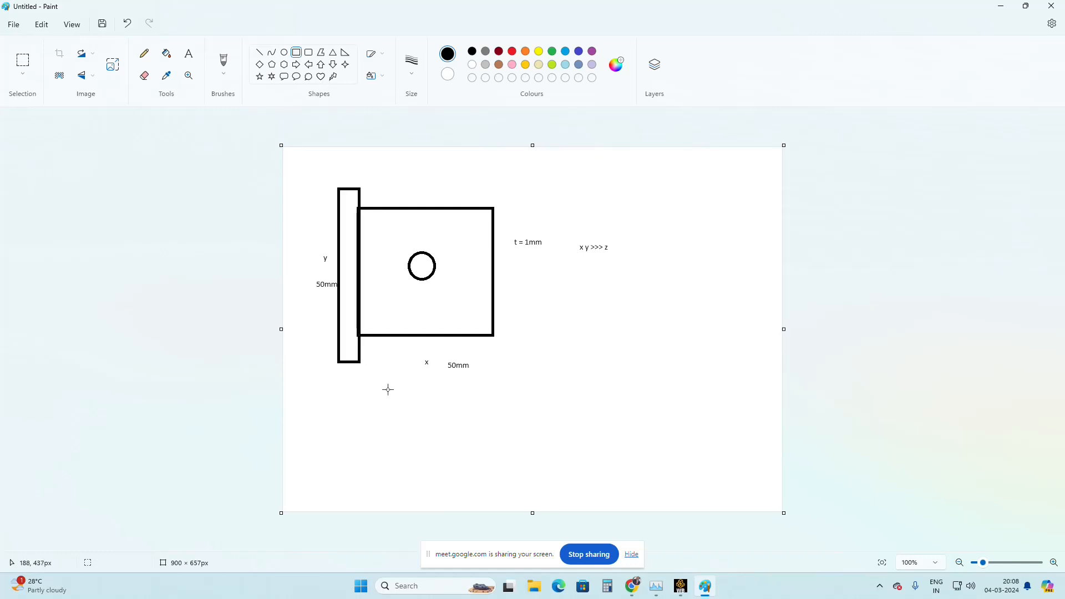
Step: Draw a right-pointing block arrow beside the plate's right edge and label it "10000N"
{"action": "left_click", "coordinate": [296, 64]}
{"action": "left_click_drag", "start_coordinate": [501, 263], "coordinate": [543, 284]}
{"action": "left_click", "coordinate": [550, 314]}
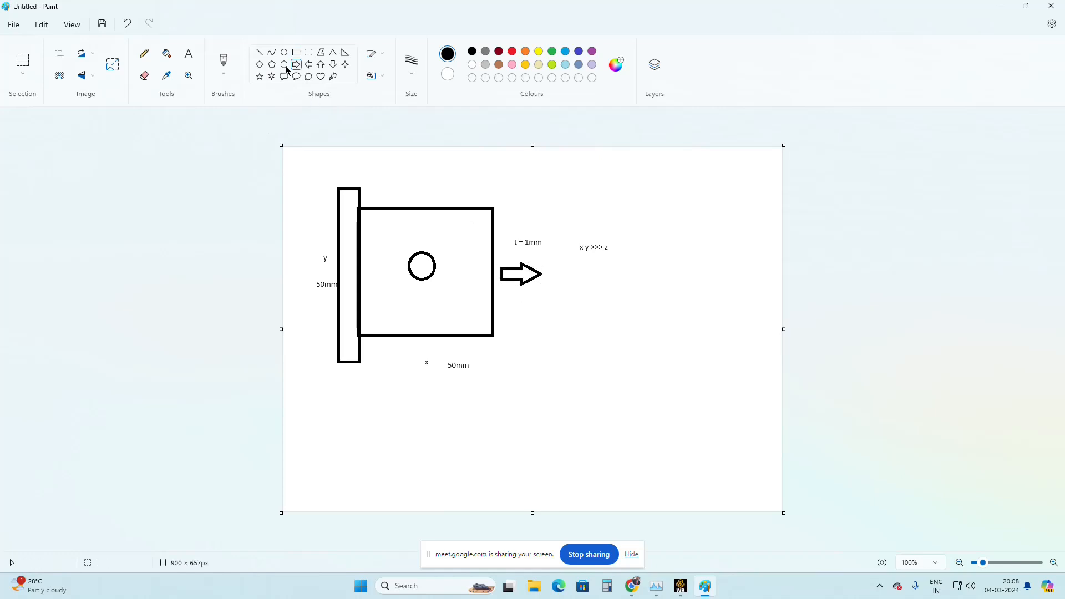
{"action": "left_click", "coordinate": [189, 55]}
{"action": "left_click_drag", "start_coordinate": [541, 274], "coordinate": [578, 289]}
{"action": "type", "text": "10000"}
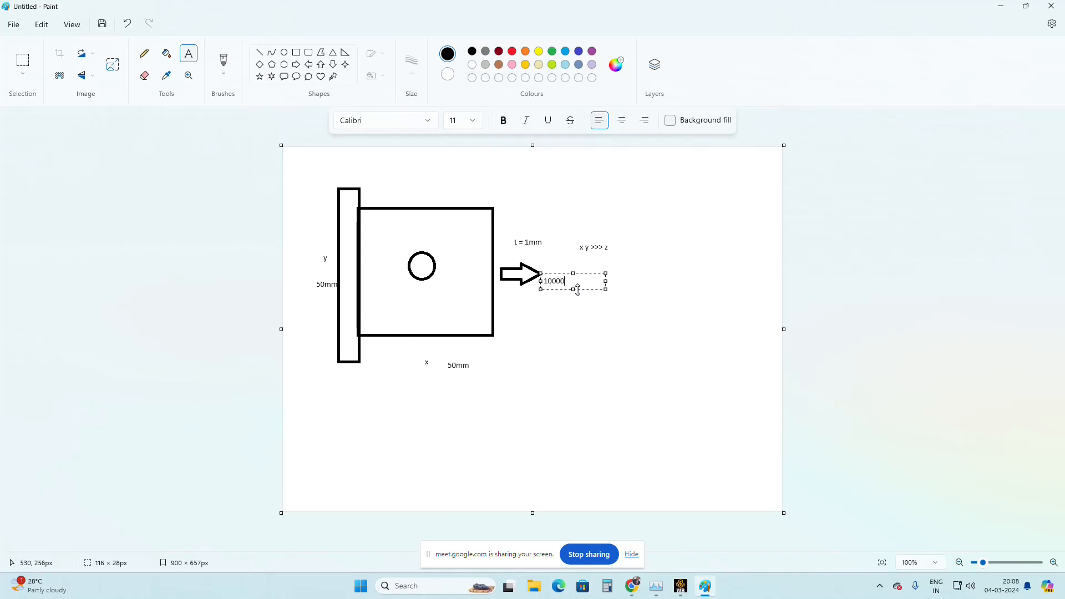
{"action": "type", "text": "N"}
{"action": "left_click", "coordinate": [582, 304]}
Step: Add a numbered text list below the sketch: "1) t = 1mm", "2) t = 1.5 mm", "3) t = 2 mm" and "4) t = 2.5 mm"
{"action": "left_click", "coordinate": [587, 358]}
{"action": "type", "text": "1) t = 1mm"}
{"action": "key", "text": "Return"}
{"action": "type", "text": "2) t ="}
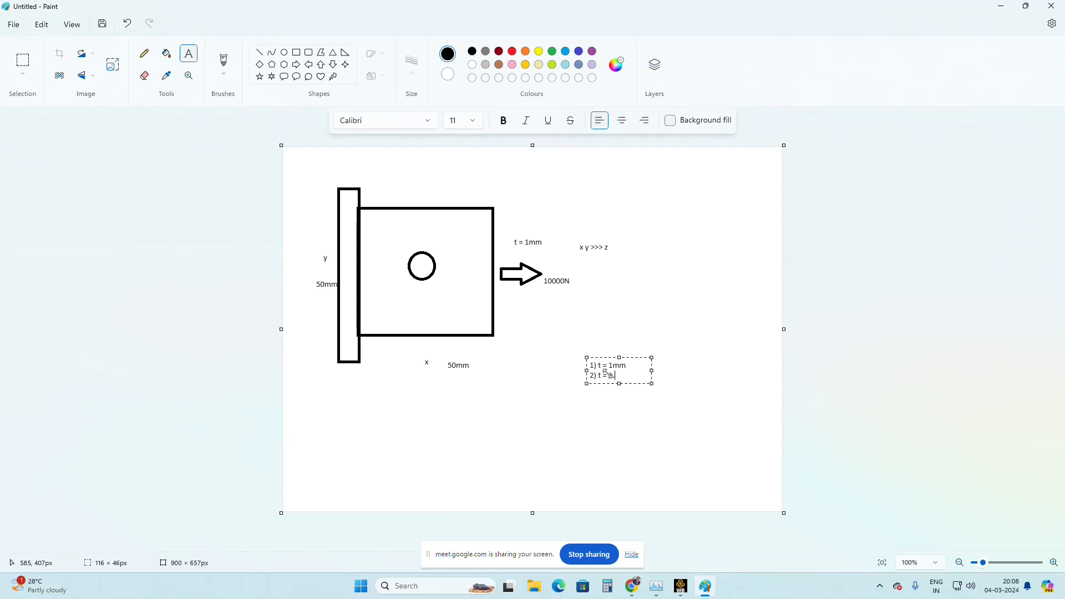
{"action": "type", "text": ".5 mm"}
{"action": "key", "text": "Return"}
{"action": "type", "text": "3)"}
{"action": "type", "text": "t = 2 mm"}
{"action": "key", "text": "Return"}
{"action": "type", "text": "4) t = 2.5 mm"}
Step: Add "t = 5 mm" below the numbered thickness list, separated by blank lines
{"action": "key", "text": "Return"}
{"action": "key", "text": "Return"}
{"action": "key", "text": "Return"}
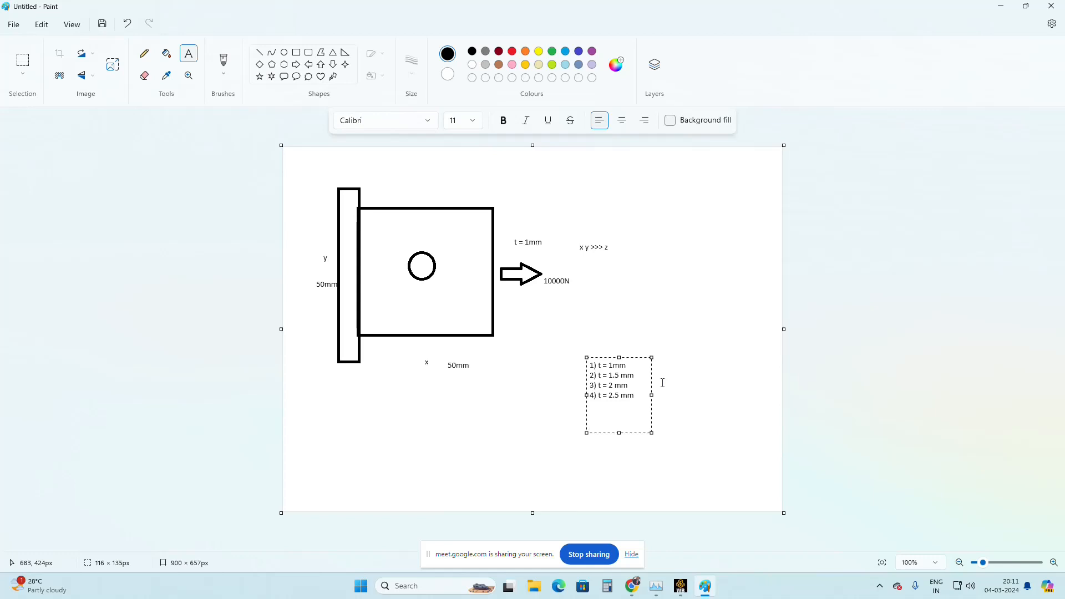
{"action": "type", "text": "t = 5 mm"}
{"action": "left_click", "coordinate": [663, 383]}
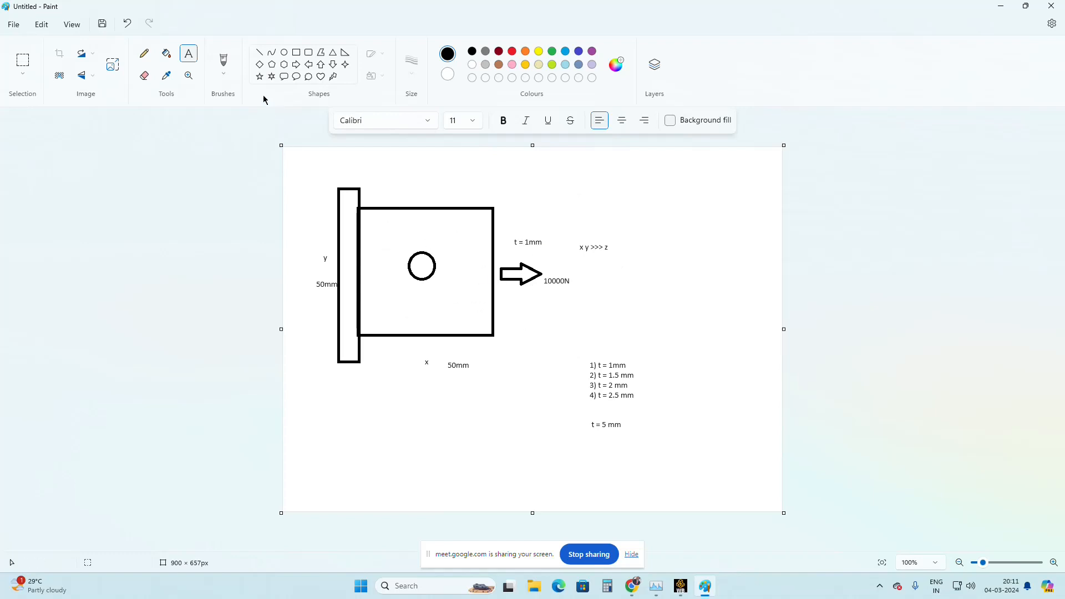
Step: Draw a stretched rectangle about 268 × 204 px over the plate to illustrate its deformed shape
{"action": "left_click", "coordinate": [297, 53]}
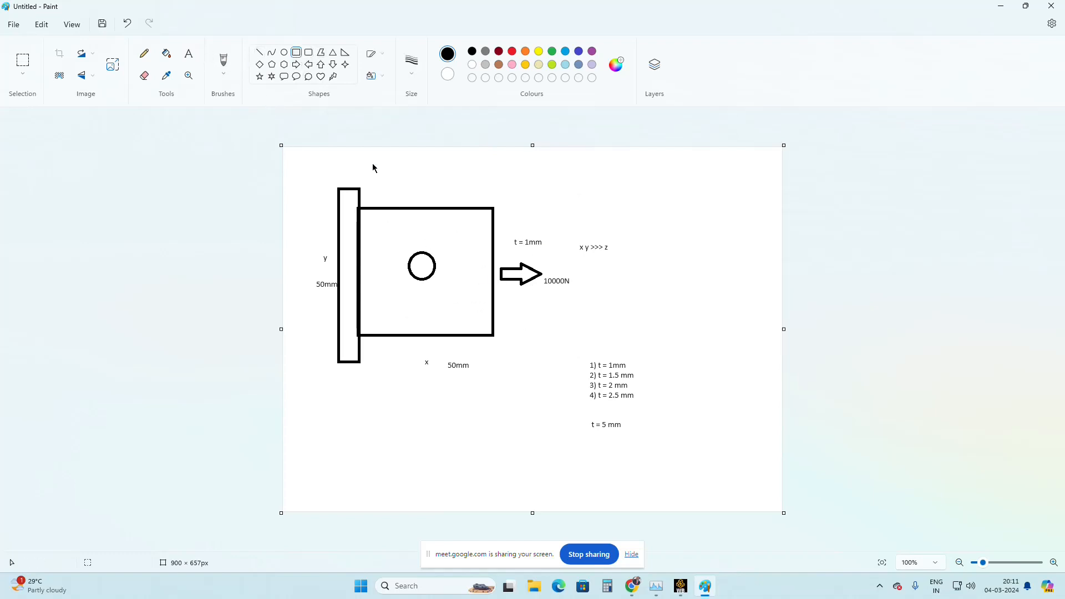
{"action": "left_click_drag", "start_coordinate": [358, 212], "coordinate": [506, 326]}
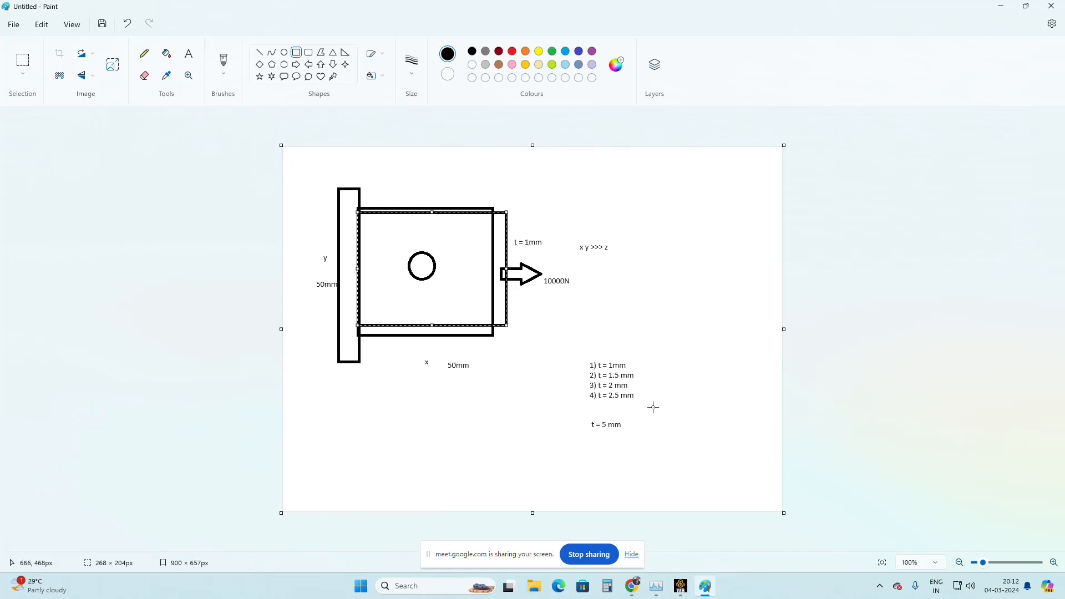
Step: Switch to the Google Meet call and check the in-call messages
{"action": "mouse_move", "coordinate": [632, 594]}
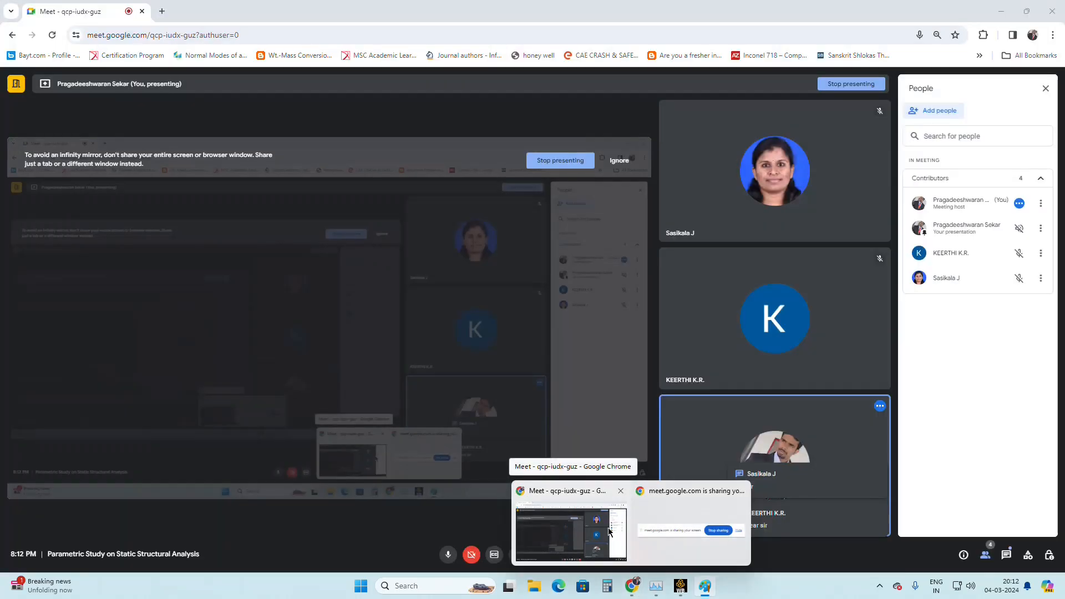
{"action": "left_click", "coordinate": [609, 532]}
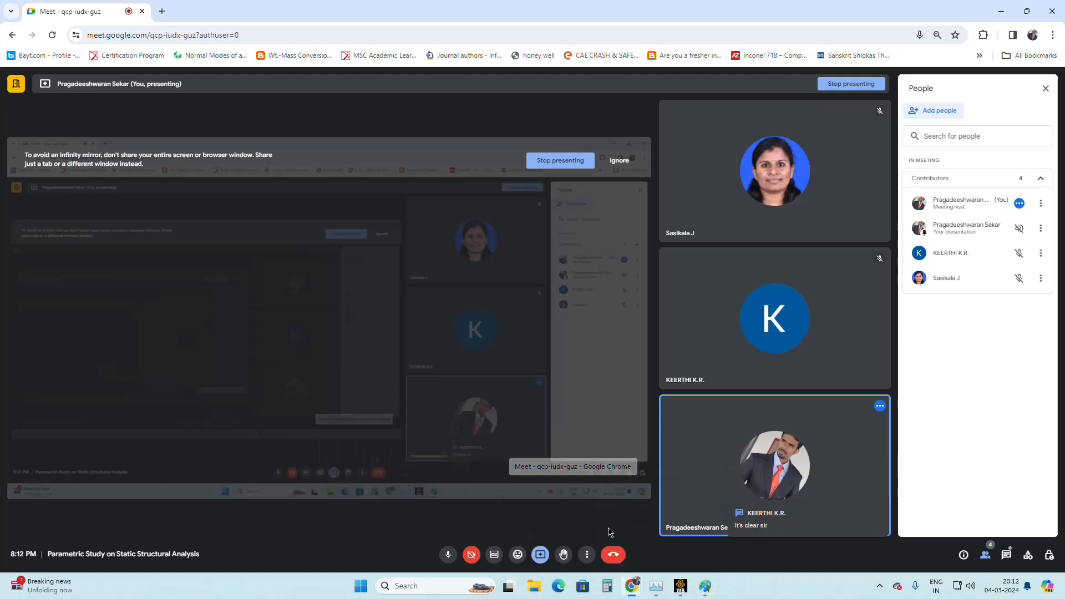
{"action": "left_click", "coordinate": [1004, 552]}
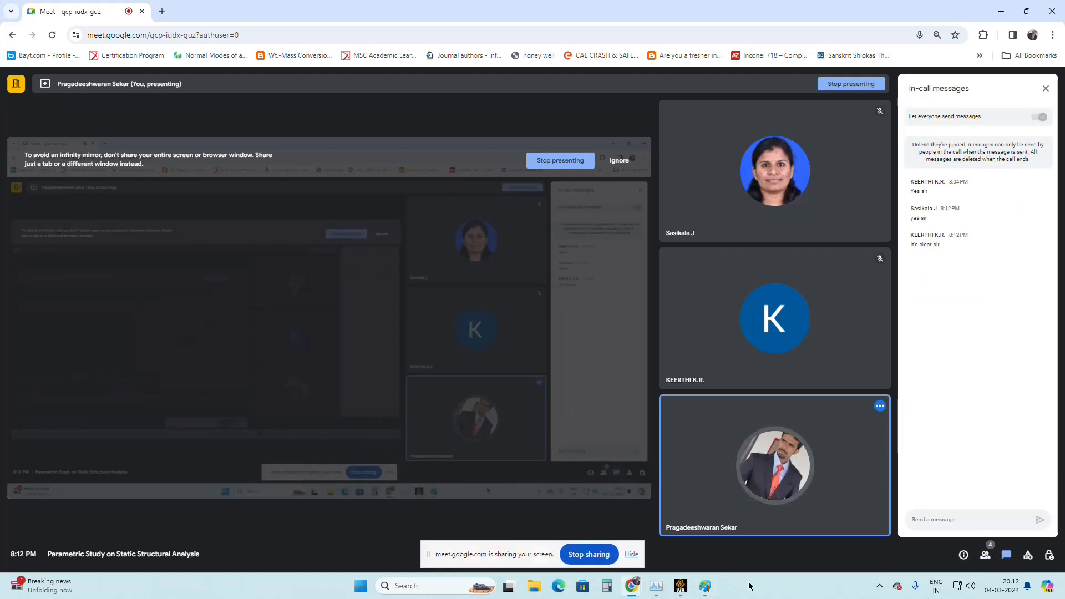
Step: Switch to Ansys Workbench, add a Static Structural system to the project schematic and create a new SpaceClaim geometry for it
{"action": "left_click", "coordinate": [682, 587]}
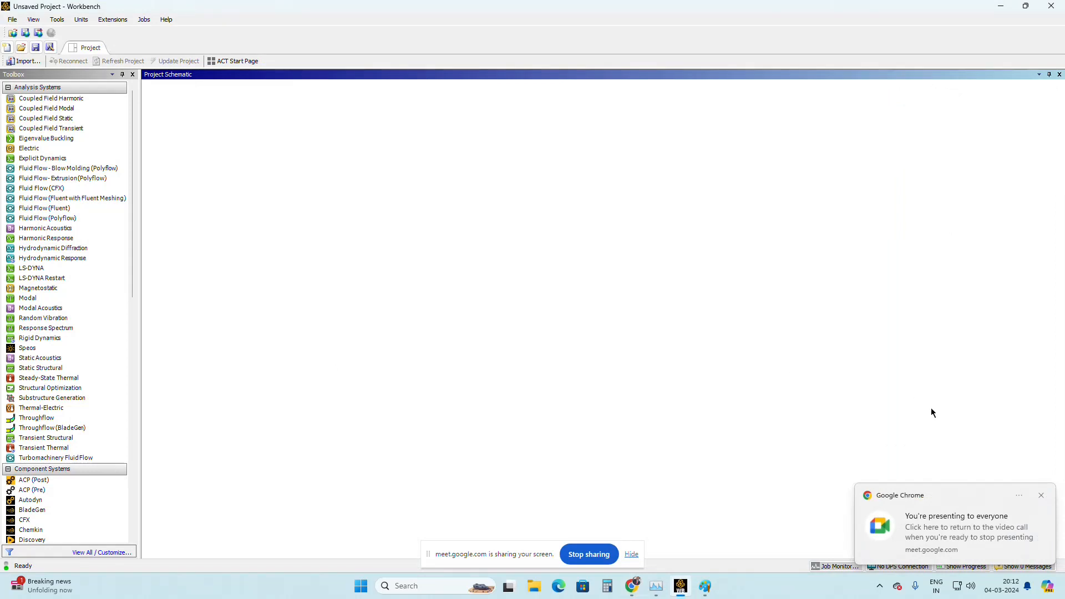
{"action": "left_click", "coordinate": [1042, 497]}
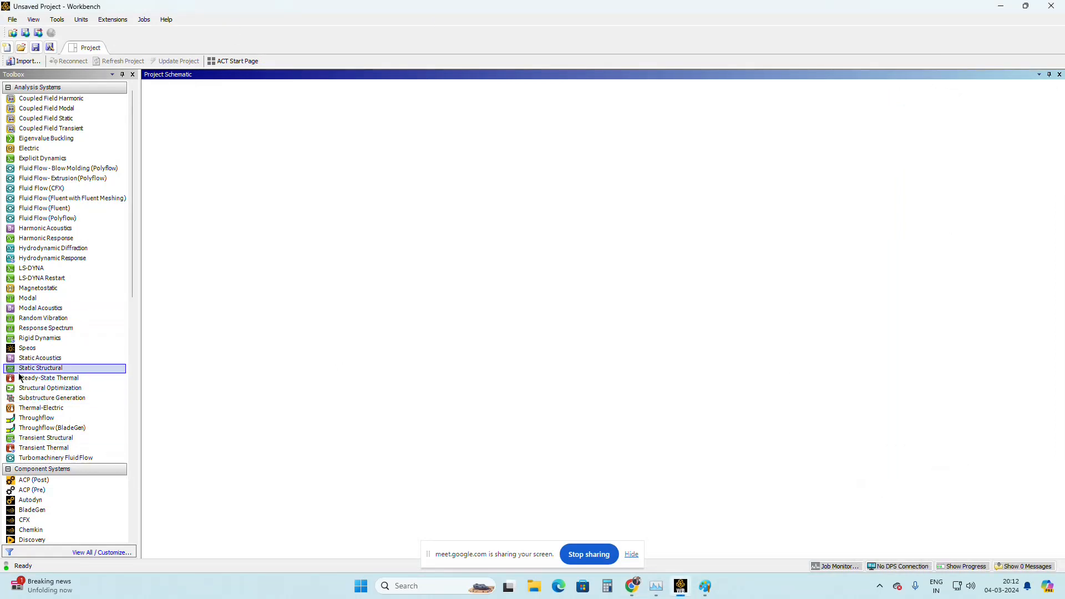
{"action": "left_click_drag", "start_coordinate": [21, 373], "coordinate": [213, 142]}
{"action": "left_click", "coordinate": [279, 332]}
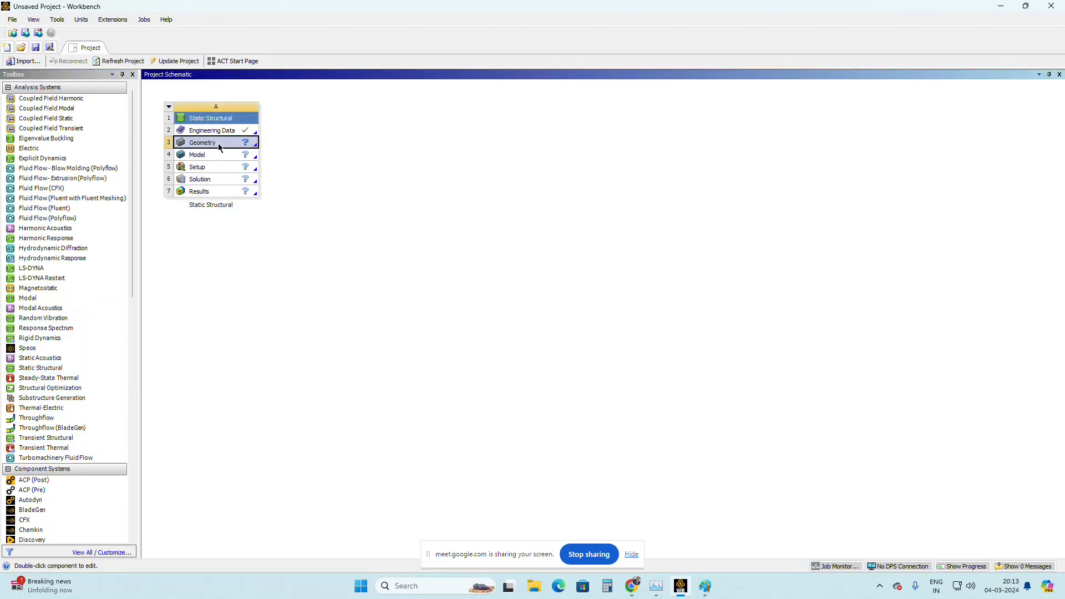
{"action": "right_click", "coordinate": [220, 147]}
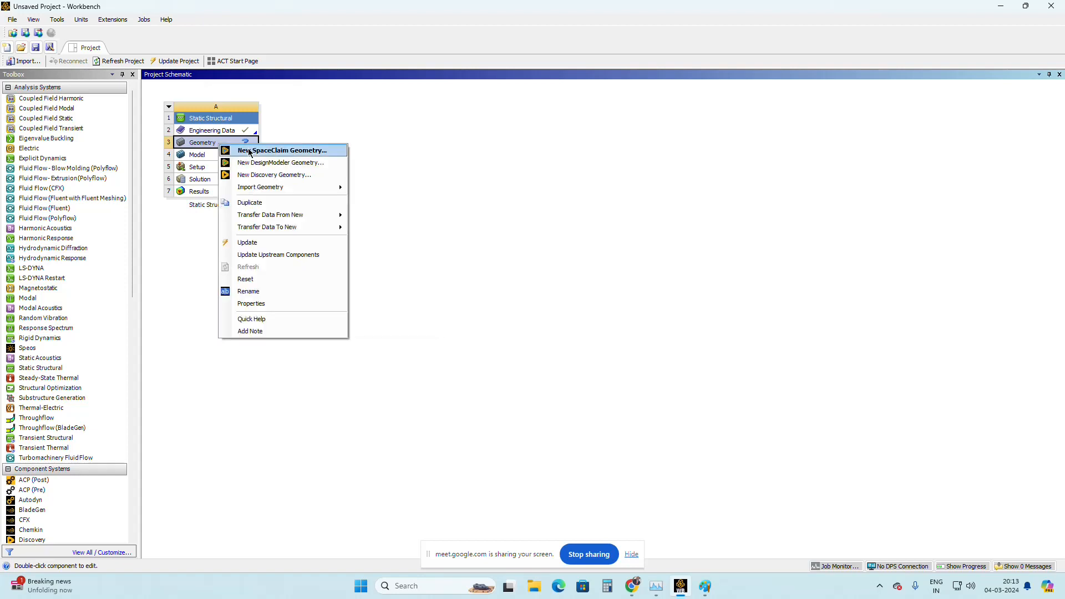
{"action": "left_click", "coordinate": [249, 153]}
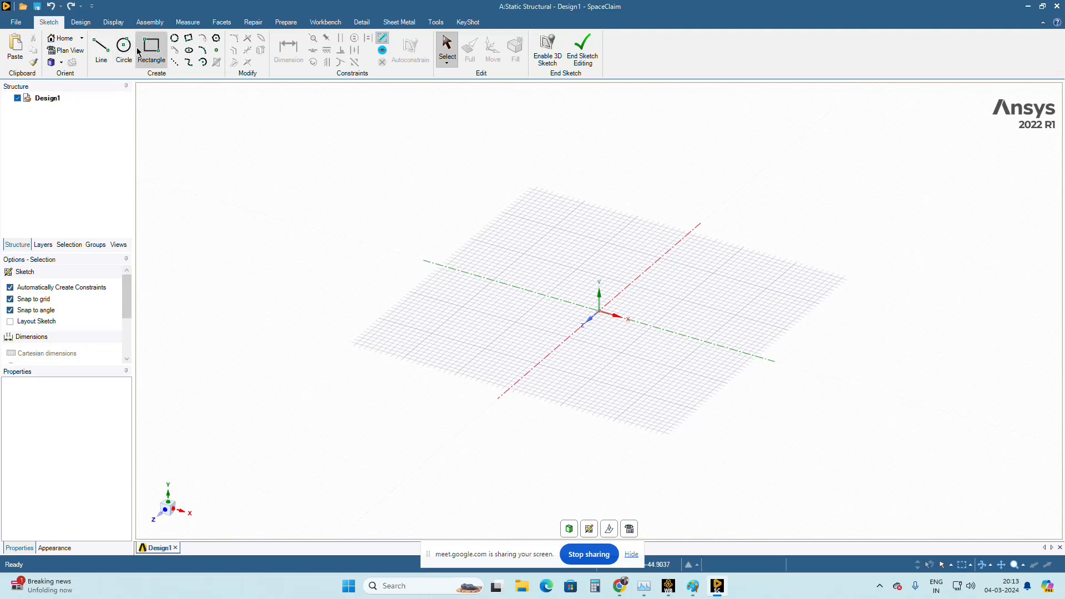
Step: Sketch a 50 × 50 mm rectangle defined from its center at the origin
{"action": "left_click", "coordinate": [159, 50]}
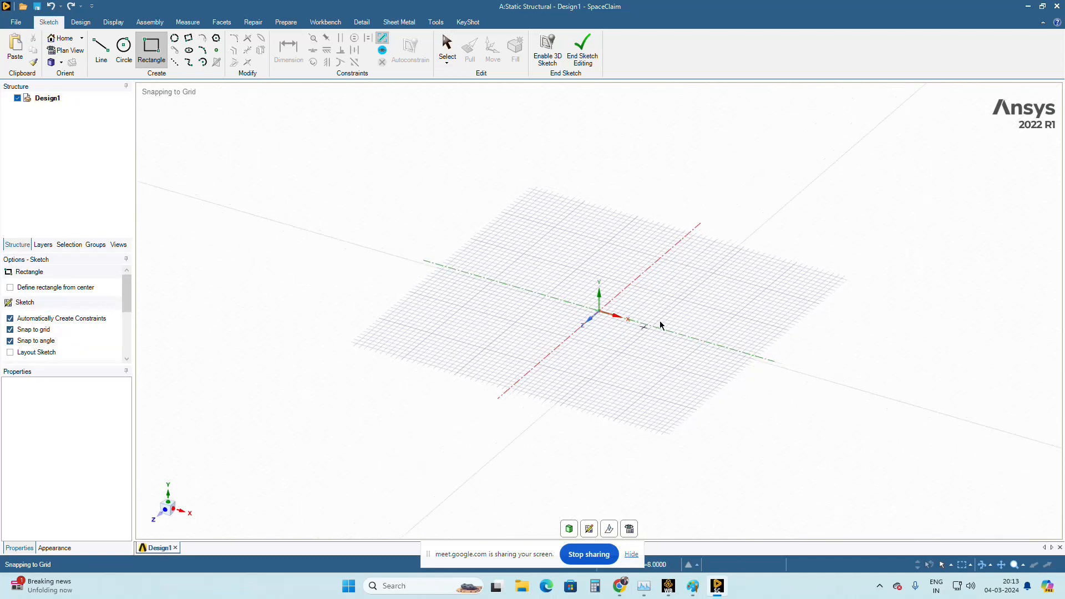
{"action": "left_click", "coordinate": [10, 287]}
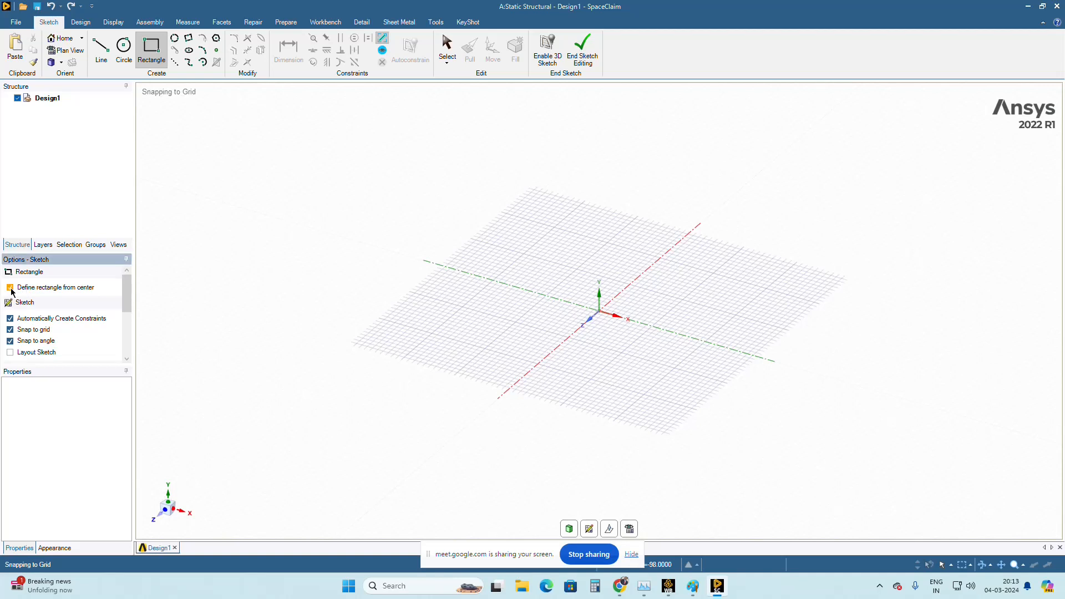
{"action": "left_click", "coordinate": [600, 313]}
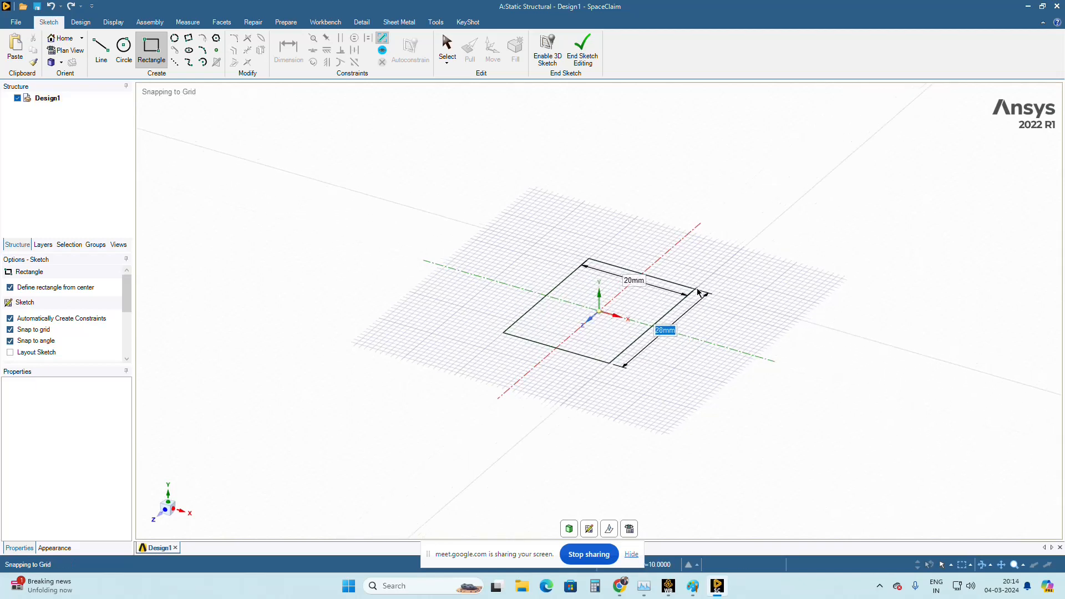
{"action": "type", "text": "50"}
{"action": "key", "text": "Tab"}
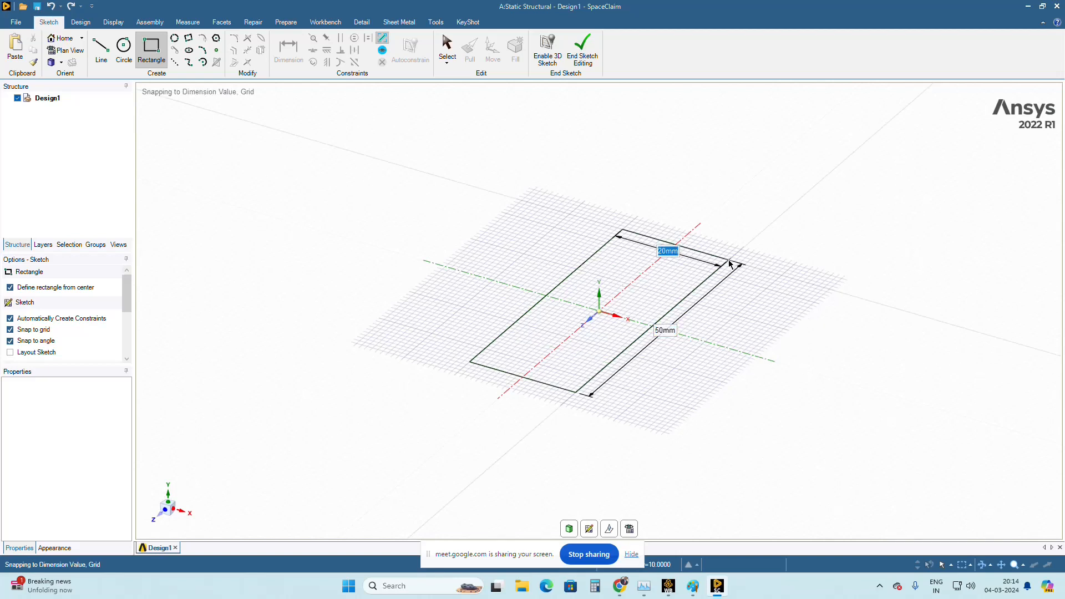
{"action": "type", "text": "50"}
{"action": "key", "text": "Return"}
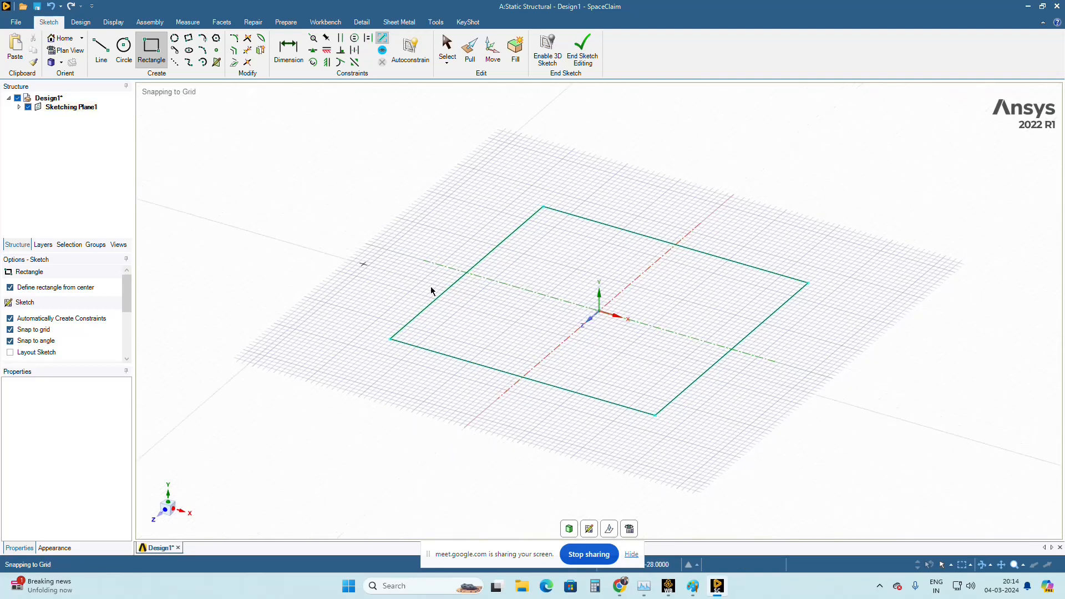
Step: Sketch a 5 mm diameter circle centered at the origin inside the square
{"action": "left_click", "coordinate": [121, 51]}
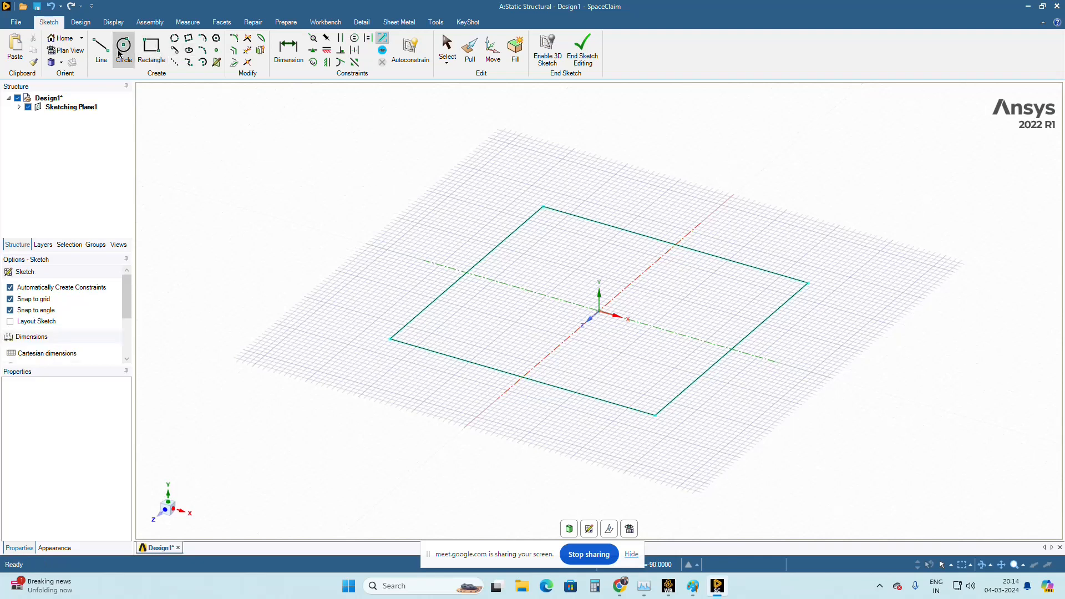
{"action": "left_click", "coordinate": [599, 313]}
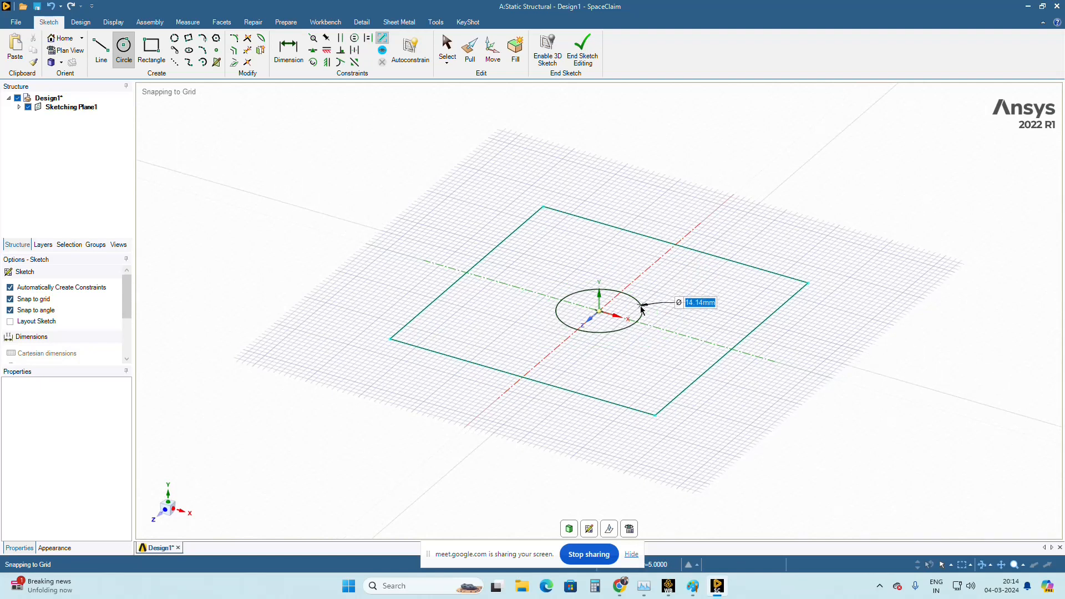
{"action": "type", "text": "5"}
{"action": "key", "text": "Return"}
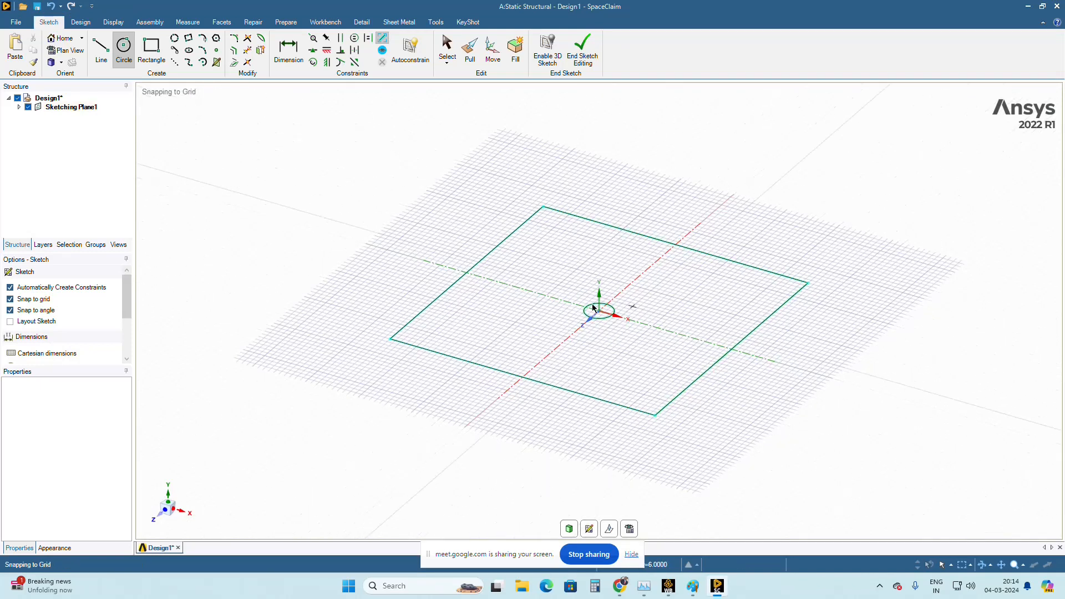
Step: Convert the sketch into a surface body in 3D mode and set its midsurface thickness to 1 mm
{"action": "left_click", "coordinate": [81, 25]}
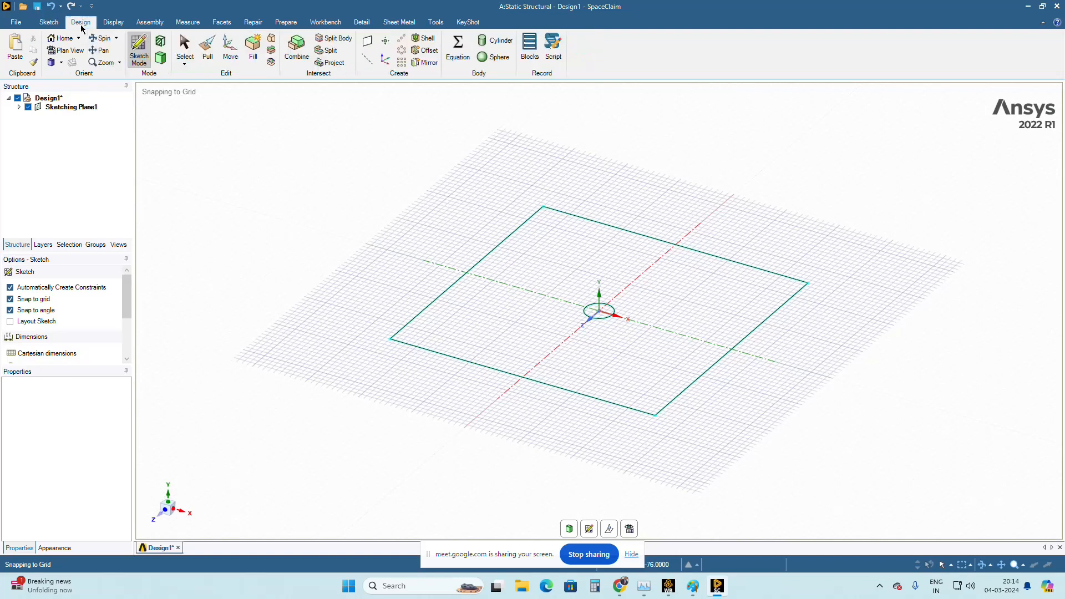
{"action": "left_click", "coordinate": [160, 58]}
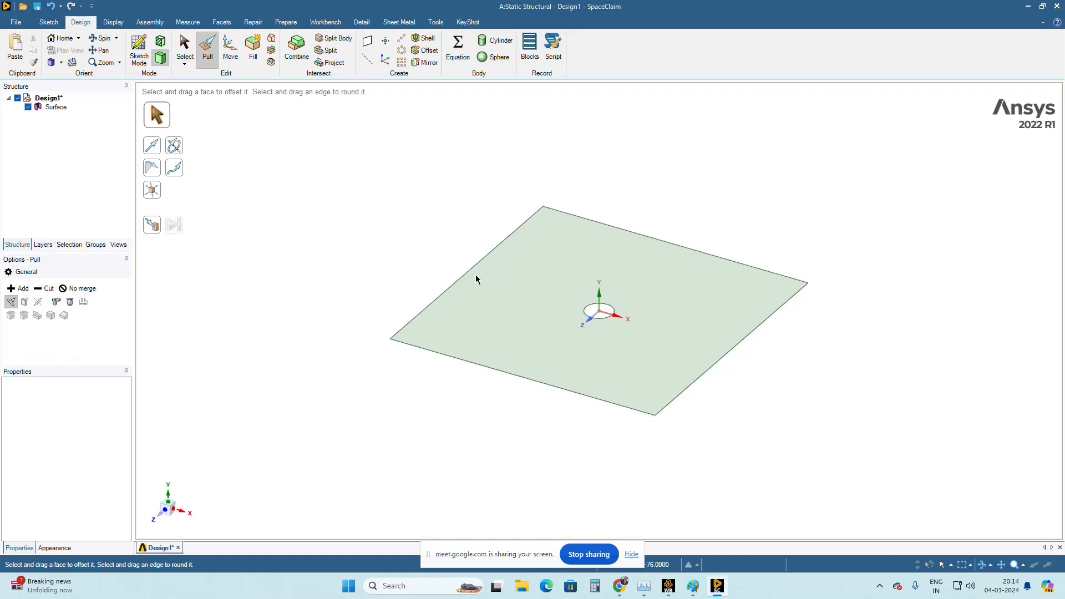
{"action": "left_click", "coordinate": [44, 109]}
{"action": "left_click", "coordinate": [58, 108]}
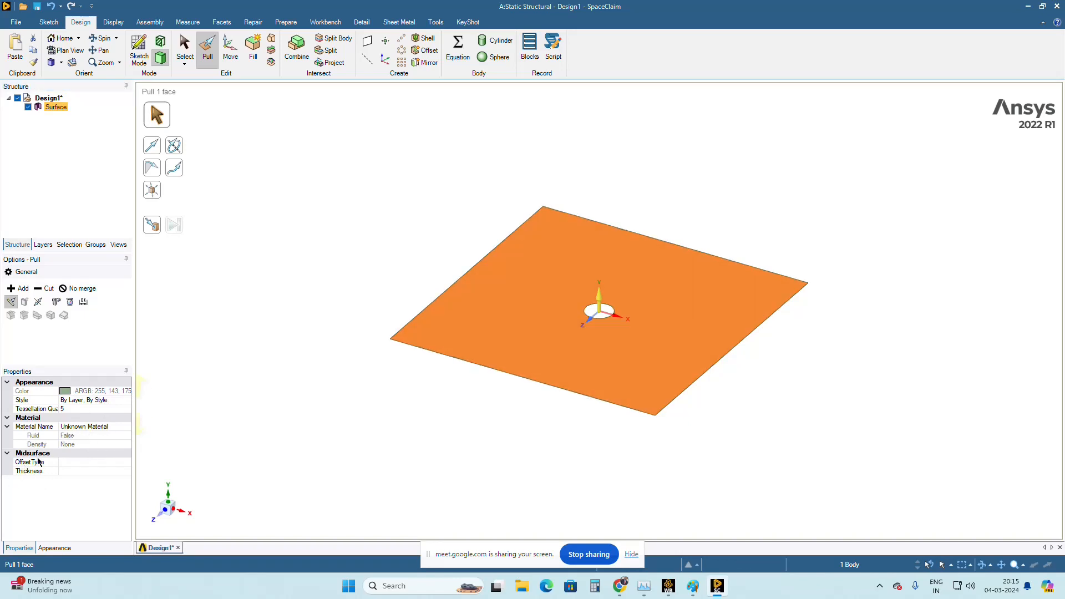
{"action": "left_click", "coordinate": [69, 471]}
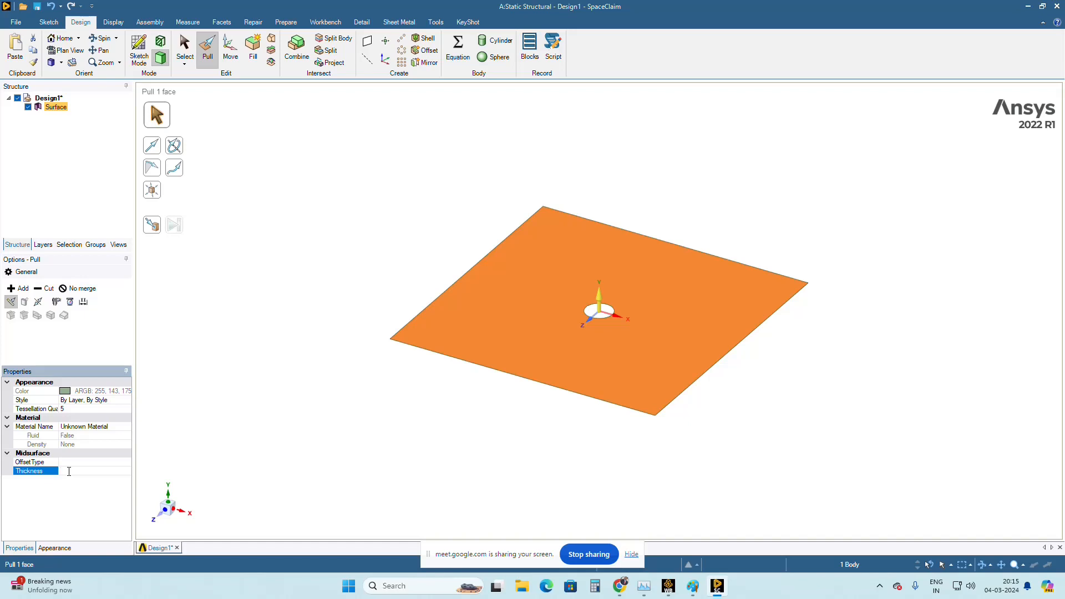
{"action": "type", "text": "1"}
{"action": "key", "text": "Return"}
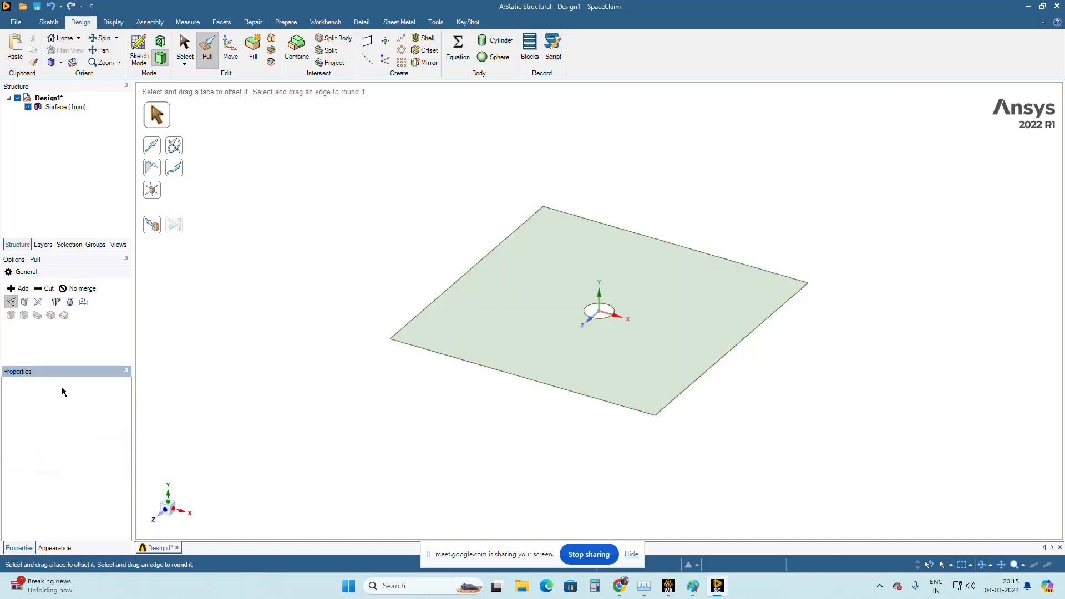
Step: Review the surface body's properties and undo its creation, returning to the sketch
{"action": "left_click", "coordinate": [61, 107]}
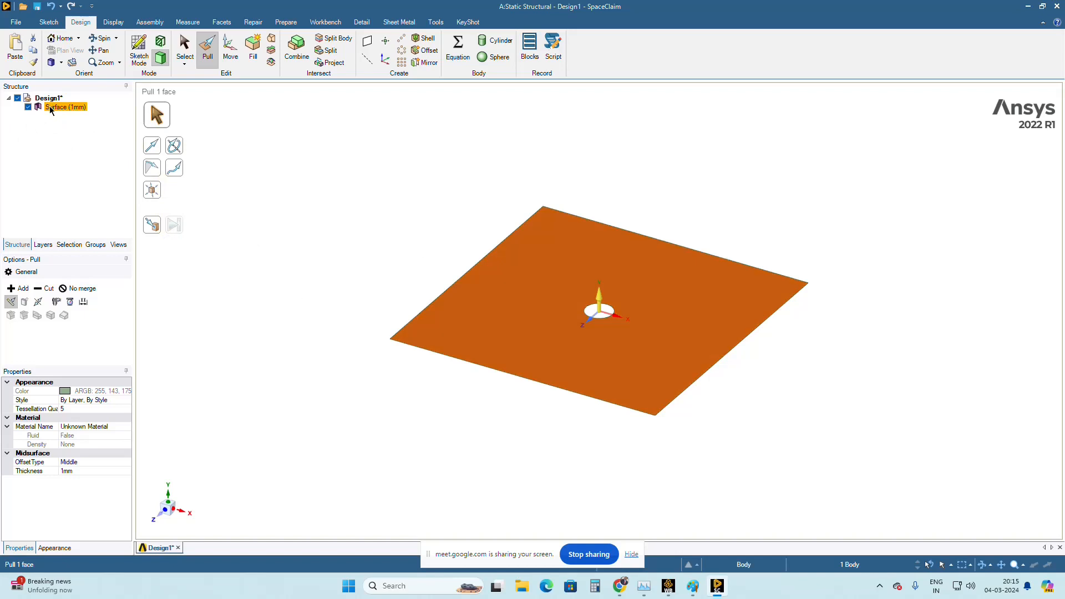
{"action": "left_click", "coordinate": [62, 149]}
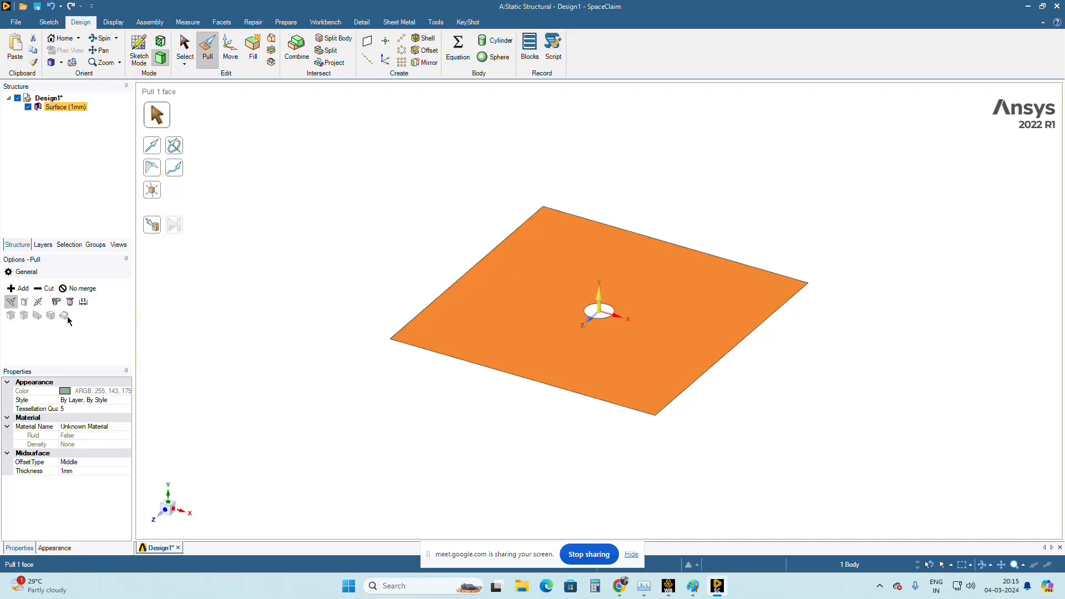
{"action": "left_click", "coordinate": [52, 7]}
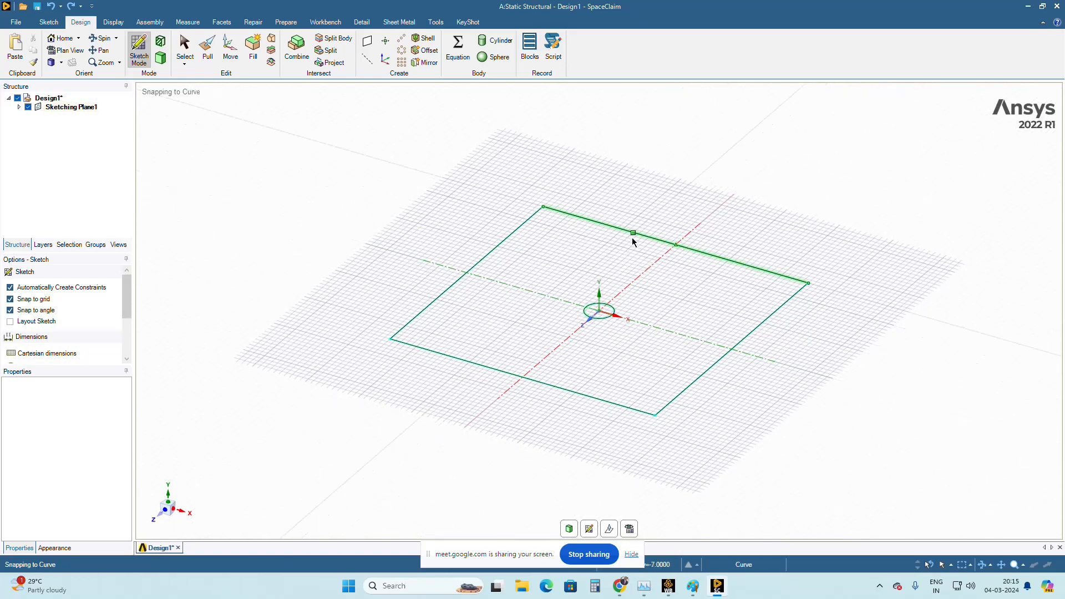
Step: Turn the square-and-circle sketch back into a surface body in 3D mode and assign it a 1 mm midsurface thickness
{"action": "left_click", "coordinate": [163, 64]}
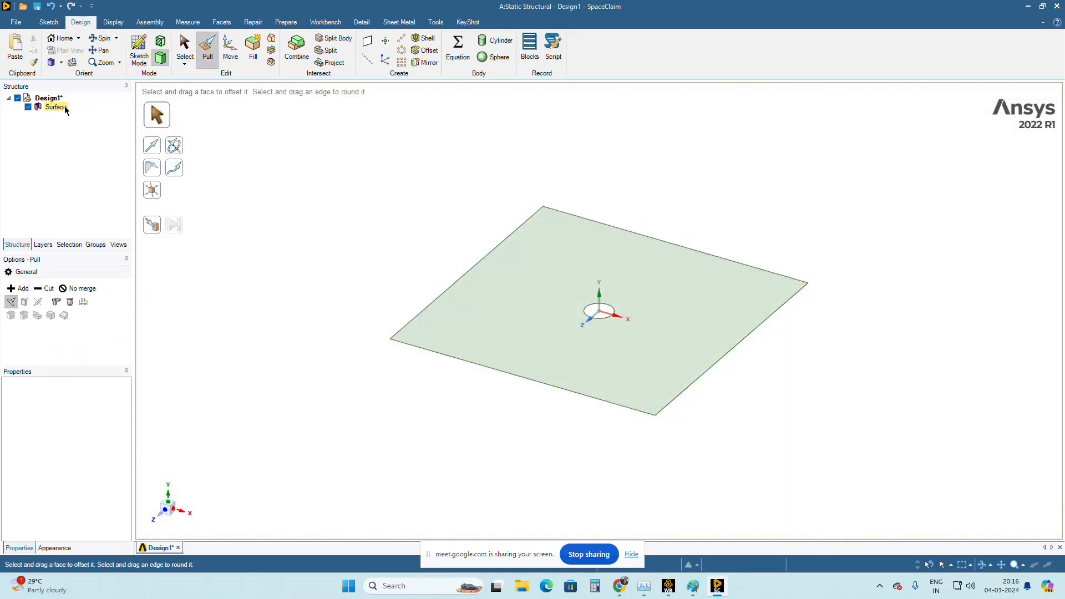
{"action": "left_click", "coordinate": [55, 111]}
{"action": "left_click", "coordinate": [50, 109]}
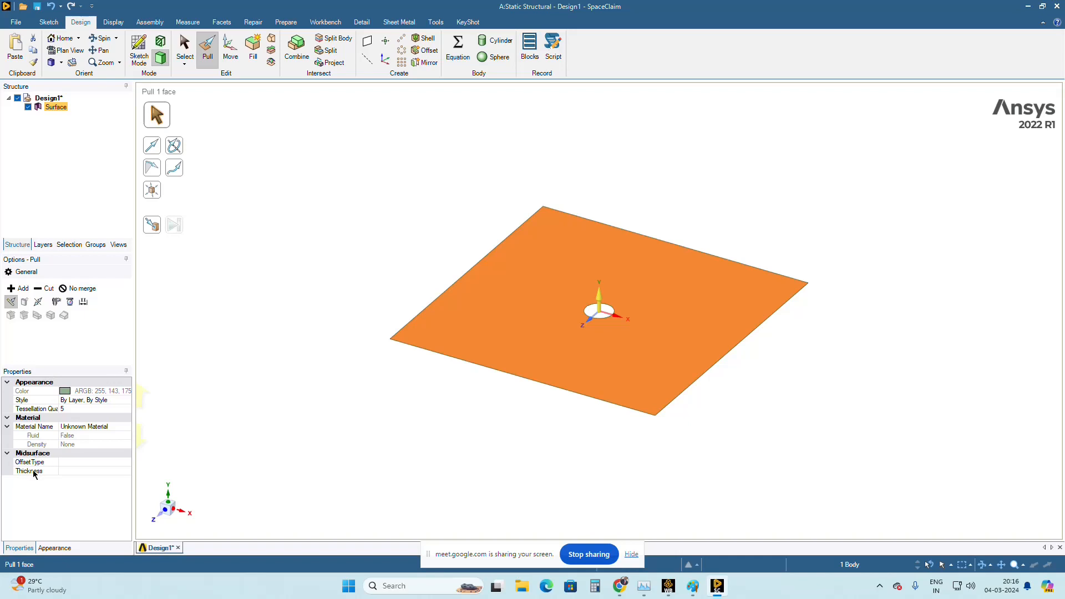
{"action": "left_click", "coordinate": [75, 470]}
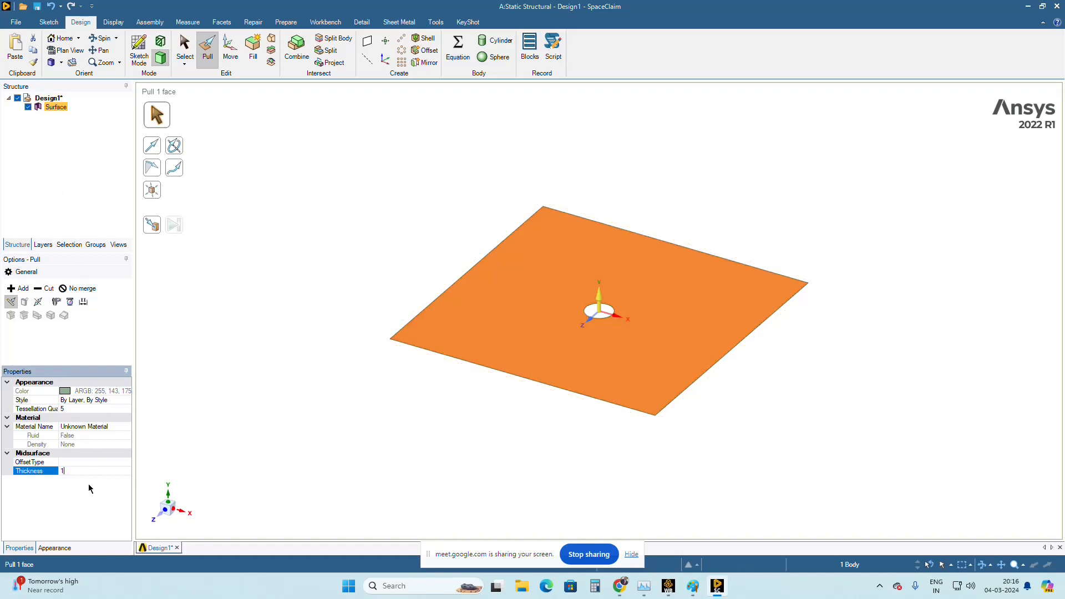
{"action": "key", "text": "Return"}
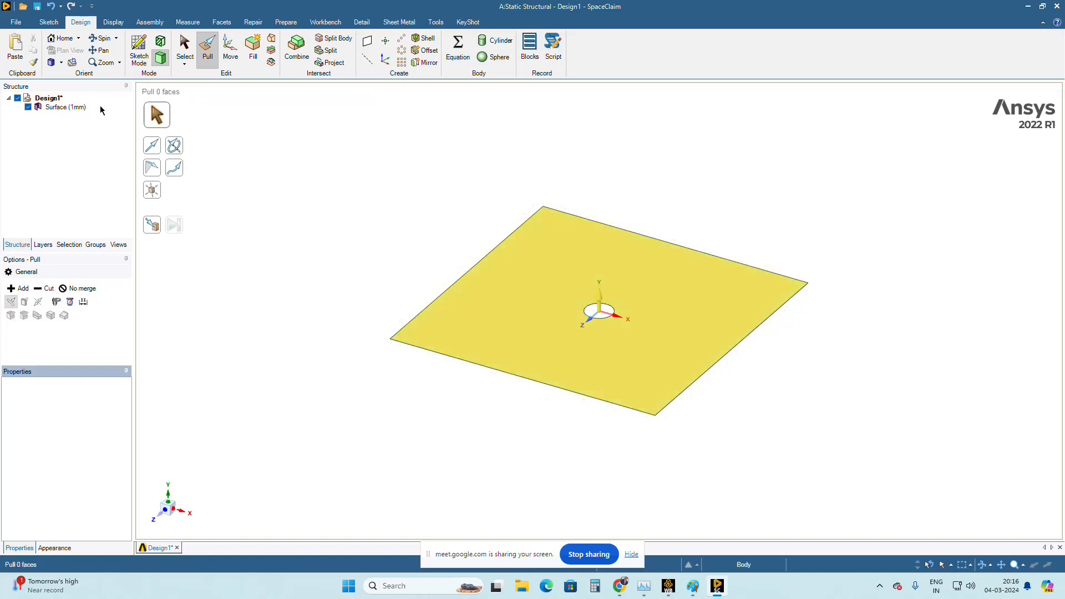
{"action": "left_click", "coordinate": [65, 109]}
{"action": "left_click", "coordinate": [571, 301]}
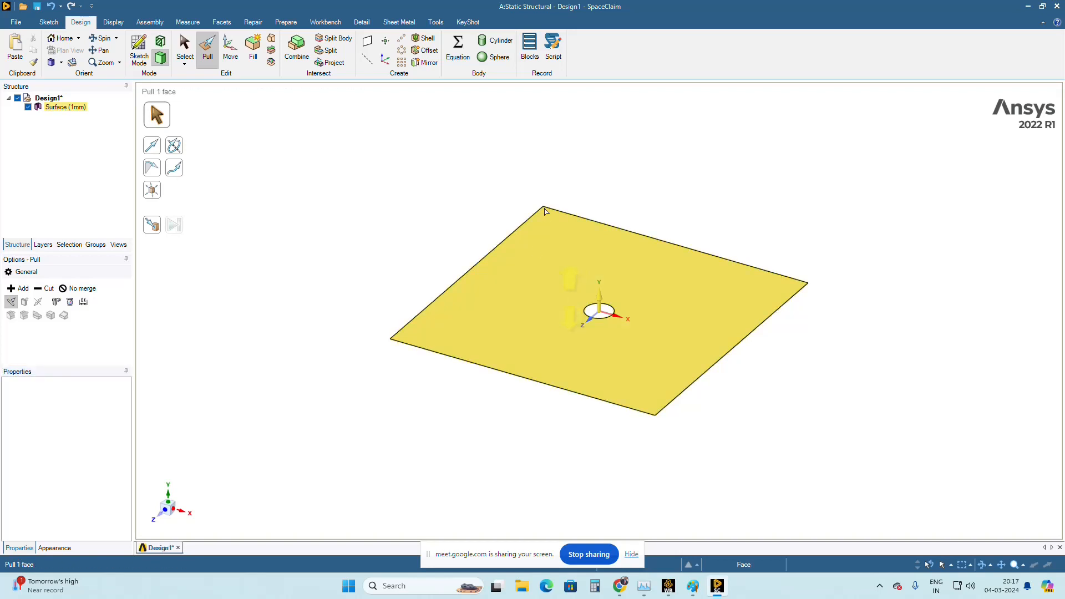
{"action": "left_click", "coordinate": [433, 224]}
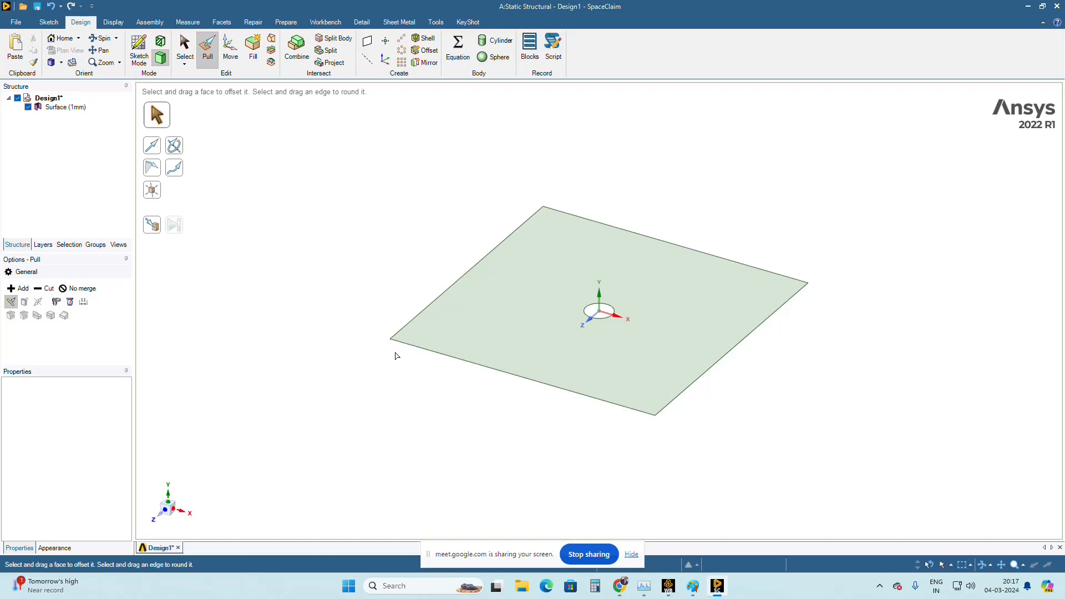
Step: Exit SpaceClaim and open the Static Structural system's model in Ansys Mechanical
{"action": "left_click", "coordinate": [12, 23]}
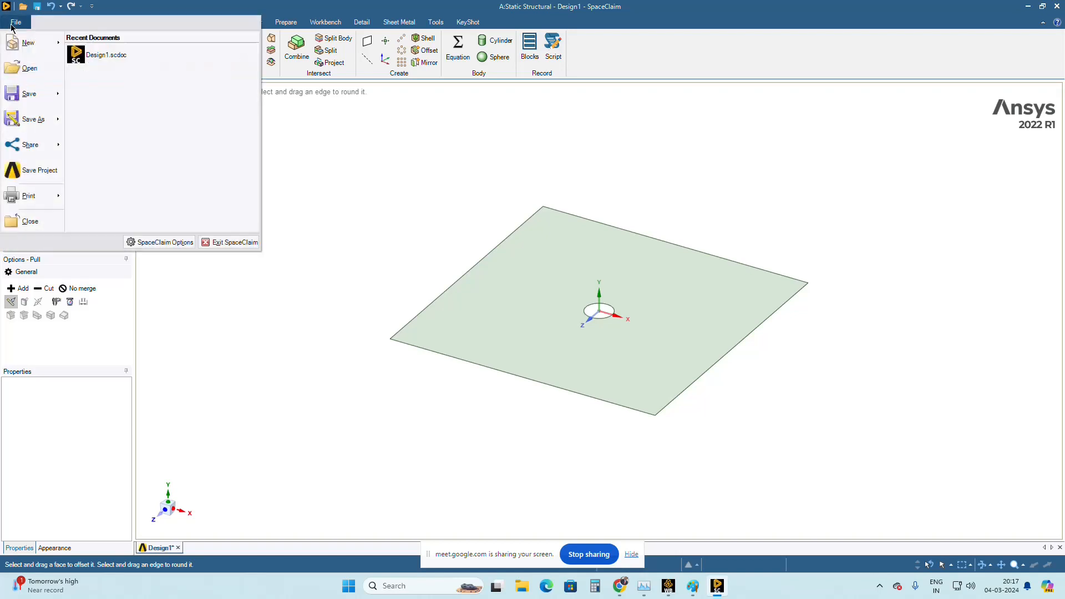
{"action": "left_click", "coordinate": [222, 245]}
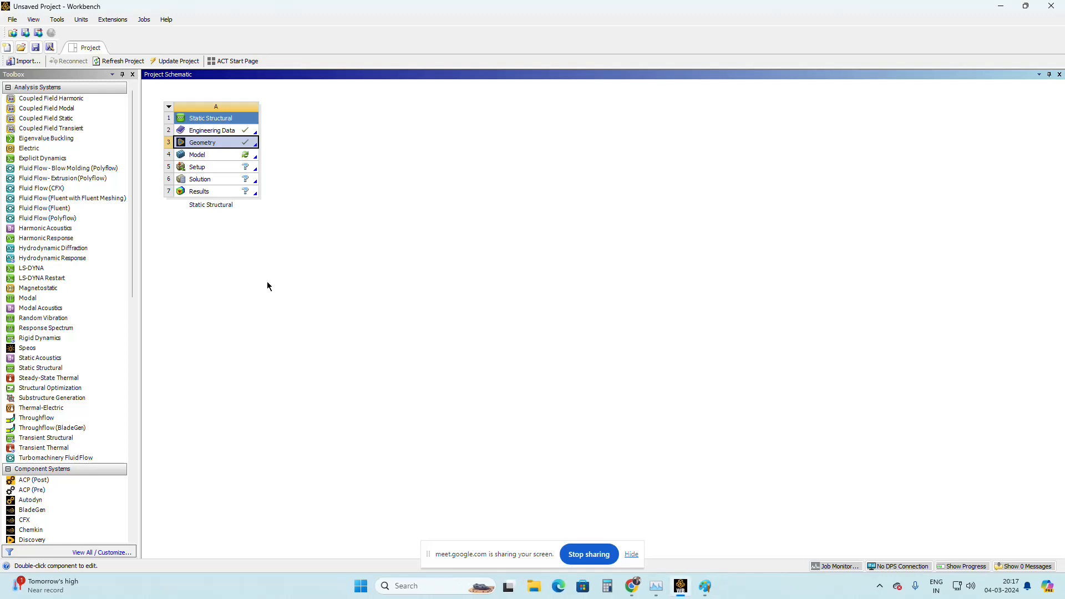
{"action": "double_click", "coordinate": [206, 155]}
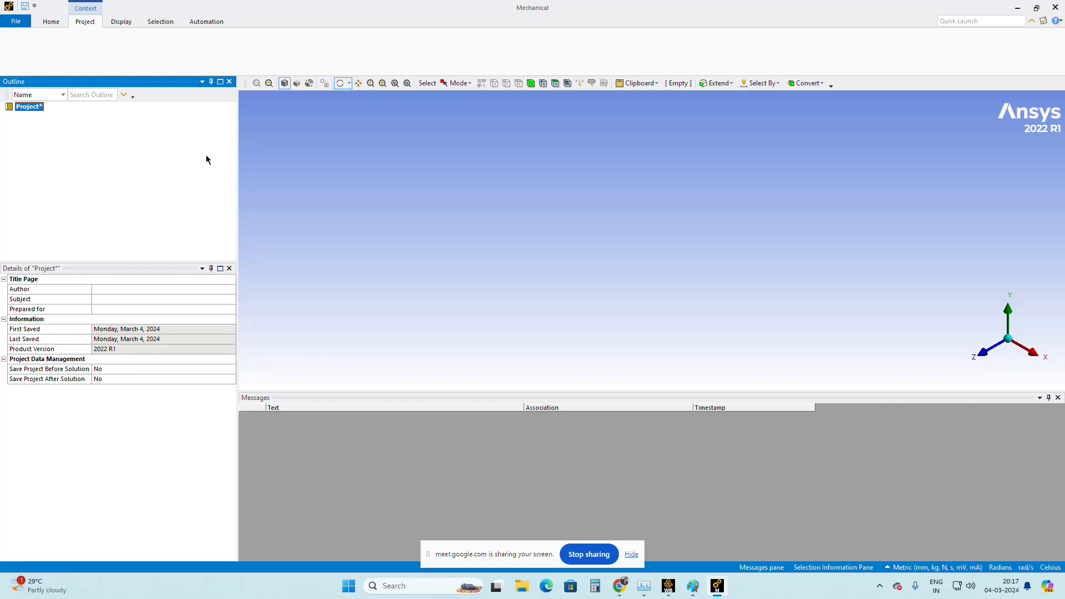
{"action": "left_click", "coordinate": [675, 587]}
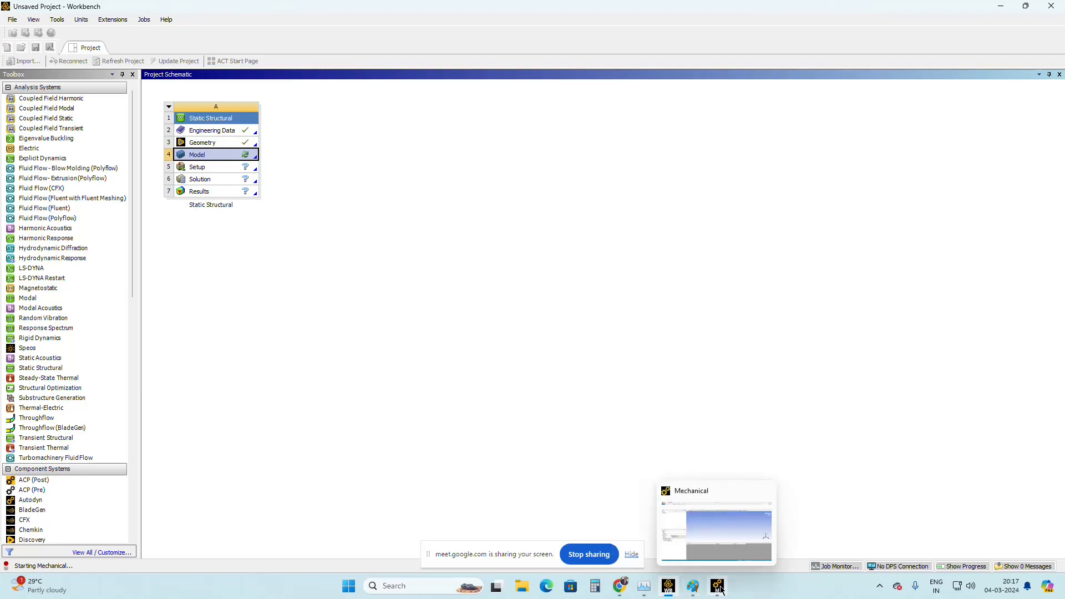
{"action": "left_click", "coordinate": [719, 536]}
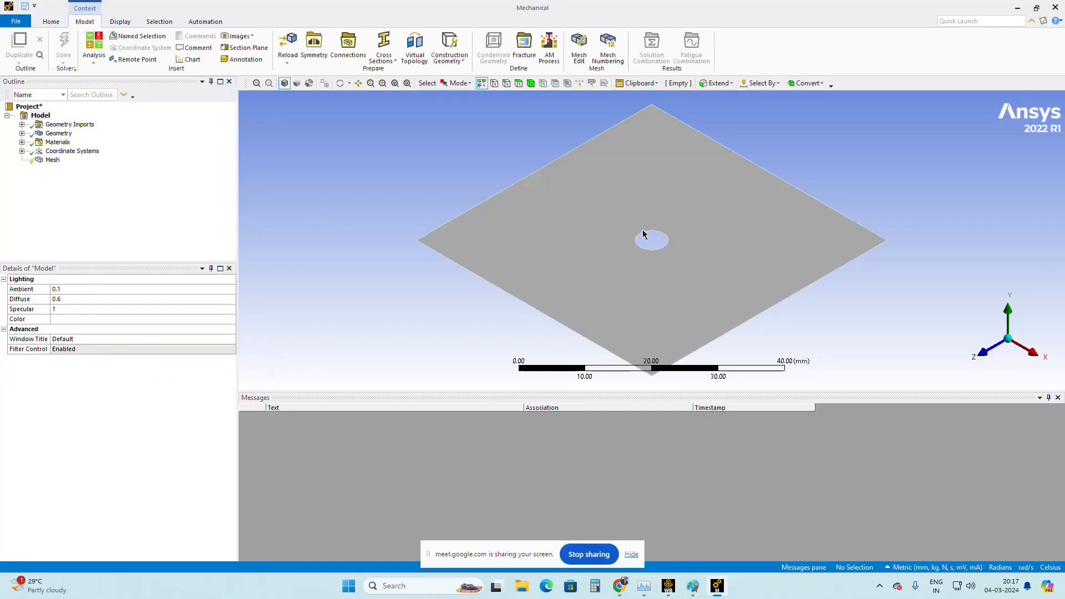
Step: Examine the Structural Steel properties and assign Aluminum Alloy to the surface body
{"action": "left_click", "coordinate": [21, 142]}
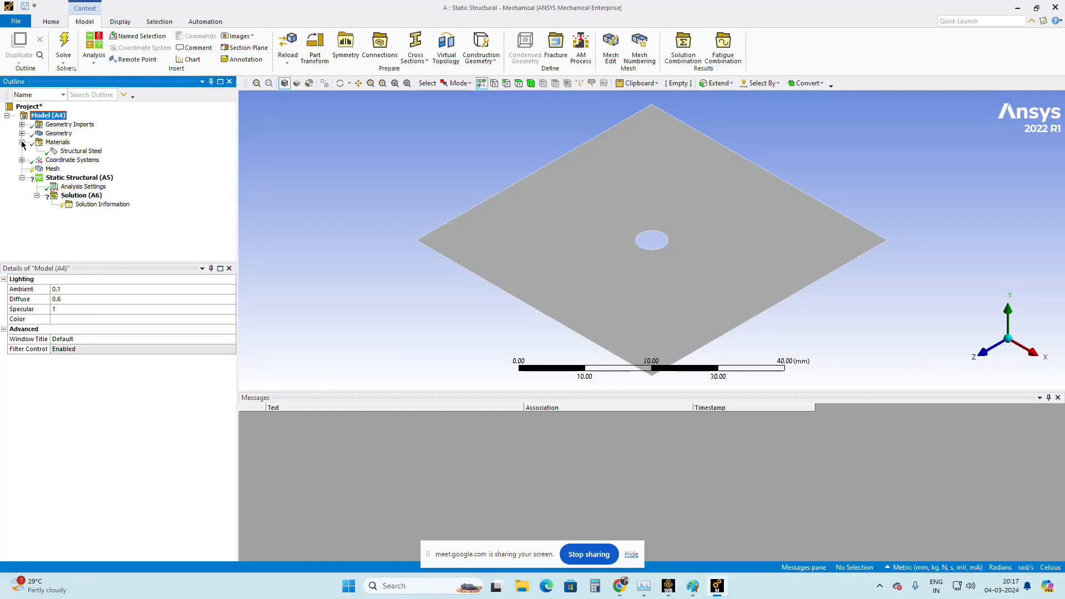
{"action": "left_click", "coordinate": [94, 152]}
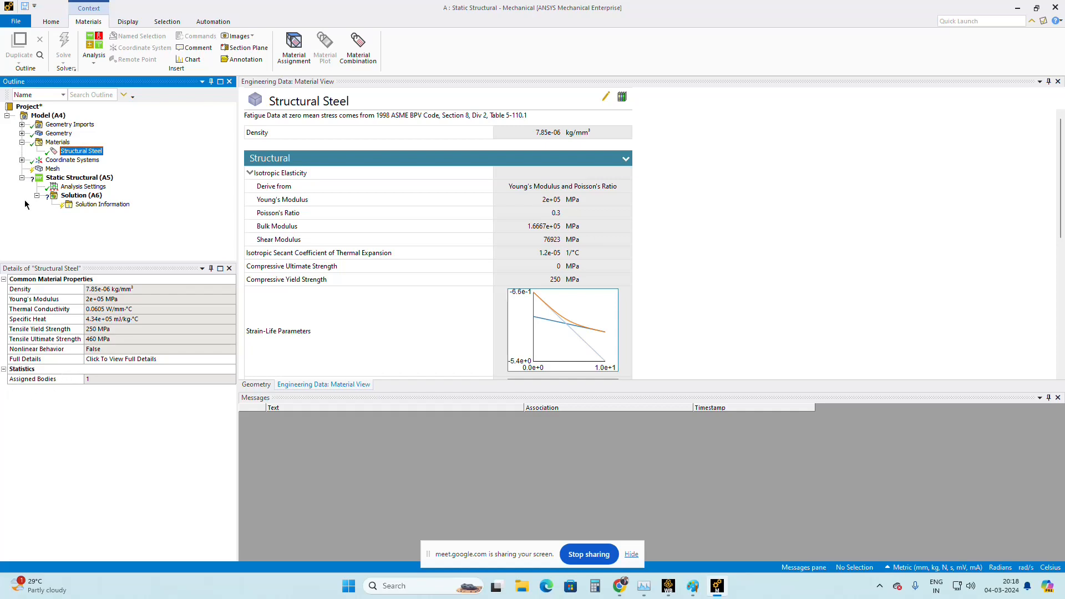
{"action": "left_click", "coordinate": [22, 133]}
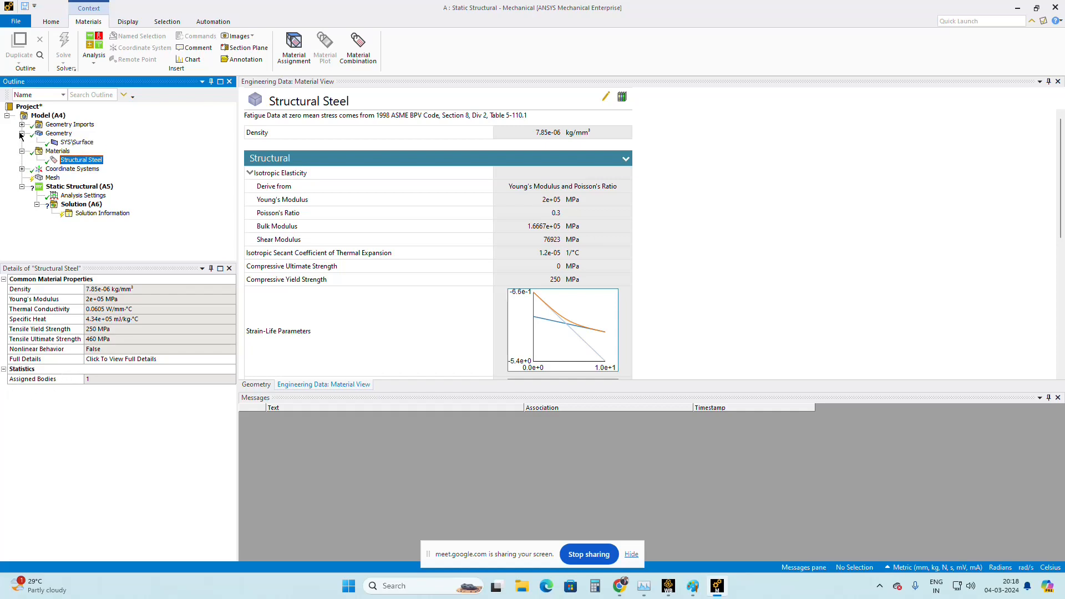
{"action": "left_click", "coordinate": [63, 142]}
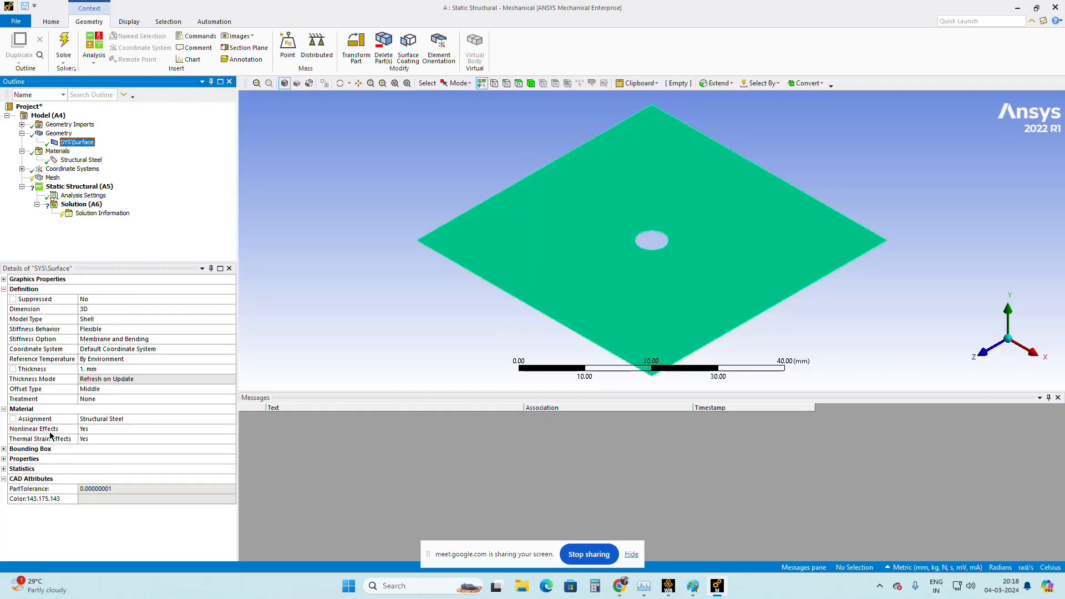
{"action": "left_click", "coordinate": [107, 422]}
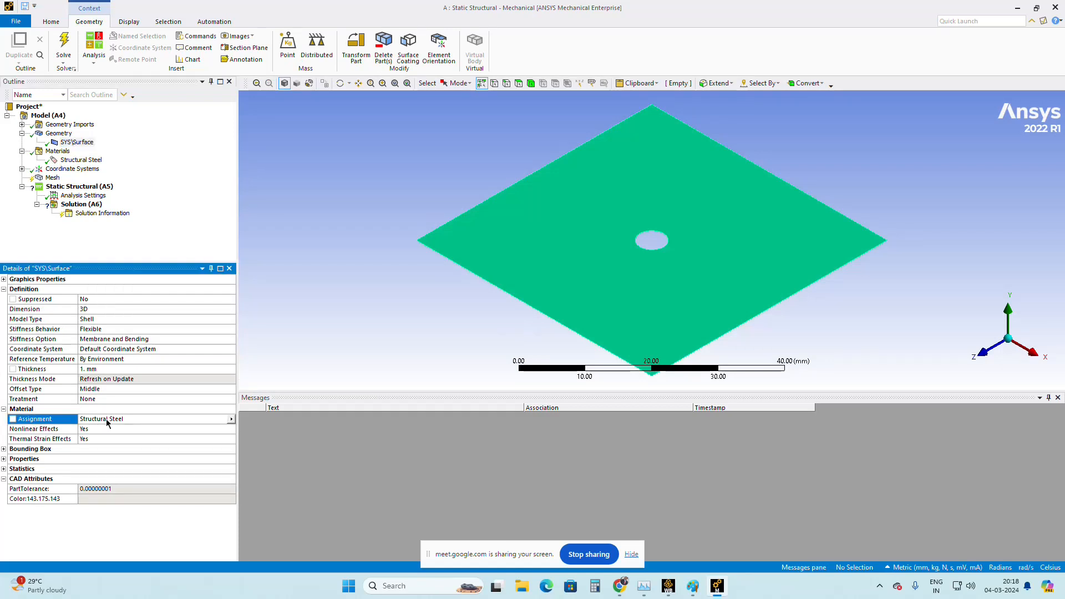
{"action": "left_click", "coordinate": [231, 420]}
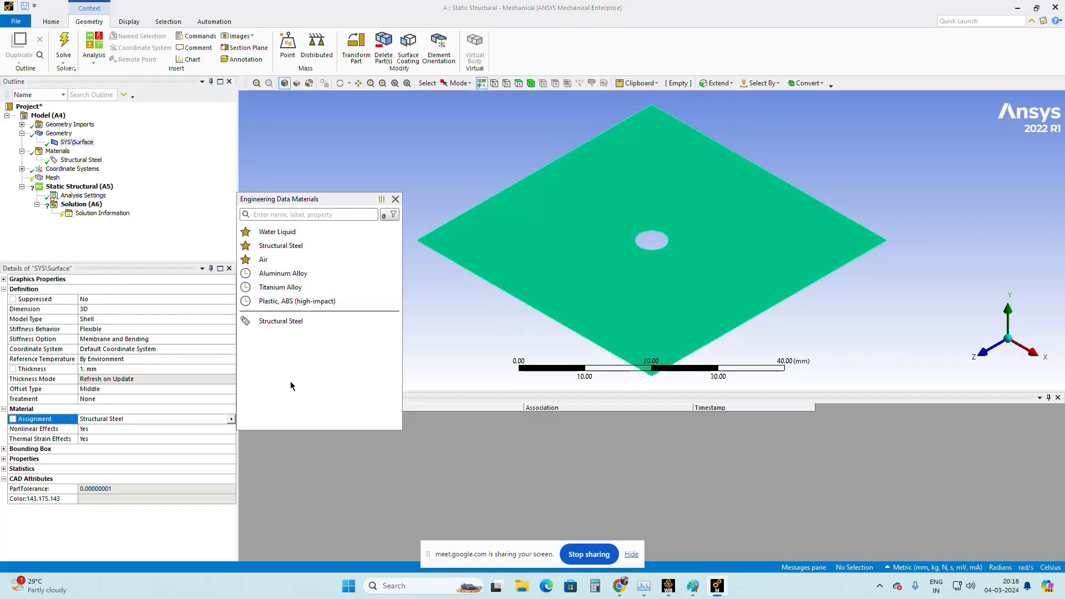
{"action": "left_click", "coordinate": [281, 273]}
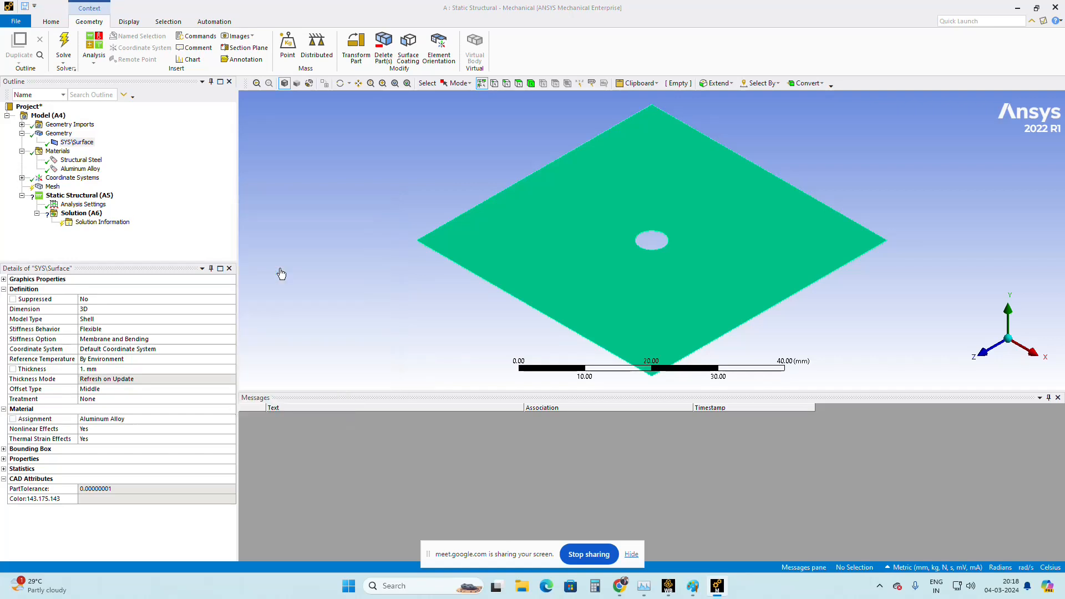
Step: Examine the Aluminum Alloy properties and set the surface body's material assignment to Structural Steel
{"action": "left_click", "coordinate": [68, 170]}
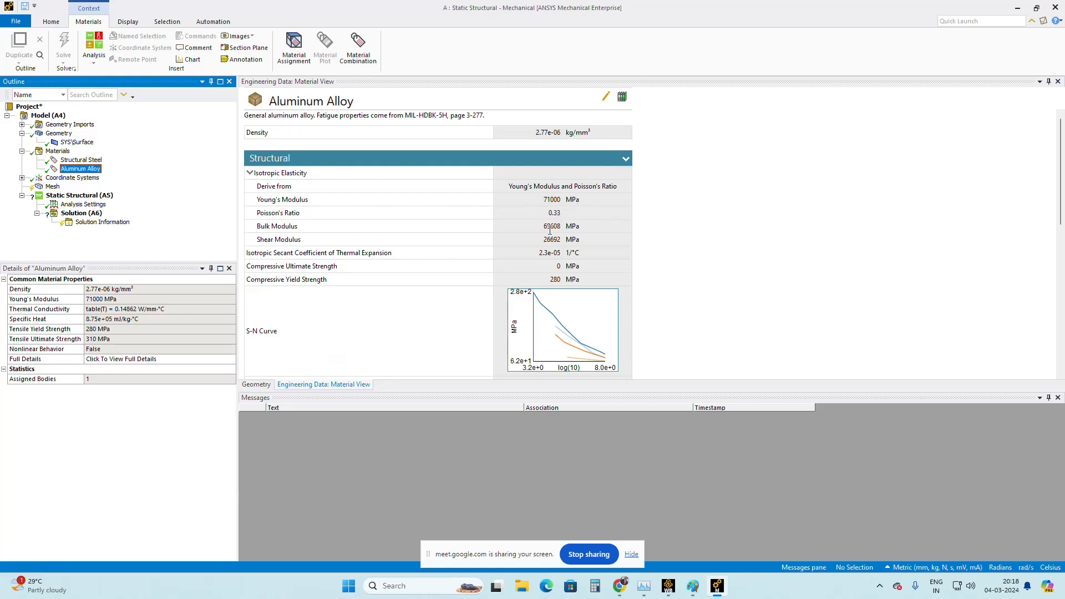
{"action": "left_click", "coordinate": [77, 143]}
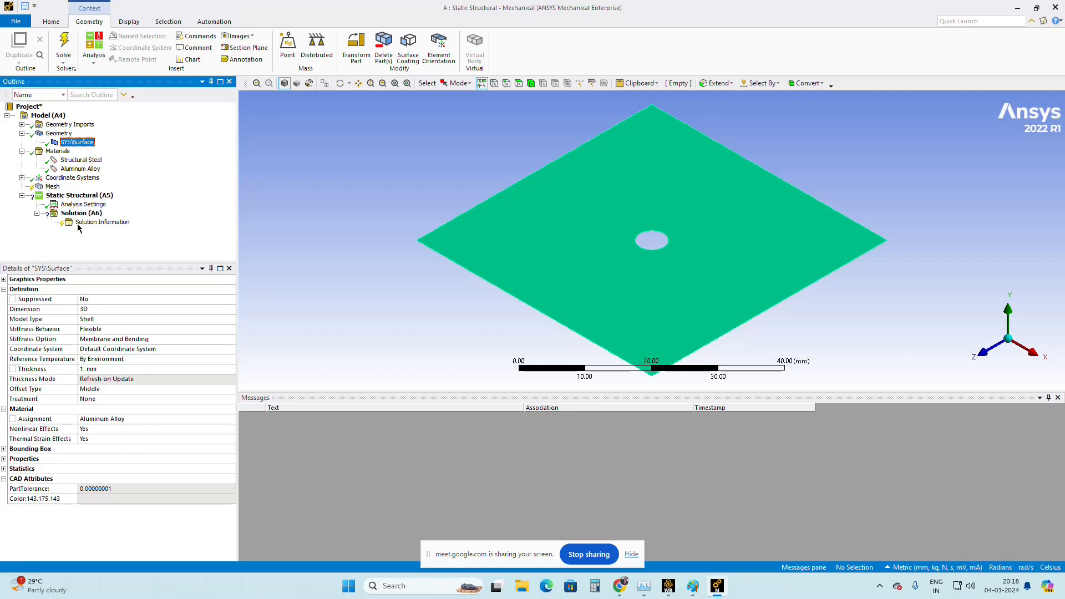
{"action": "left_click", "coordinate": [176, 420]}
{"action": "left_click", "coordinate": [231, 420]}
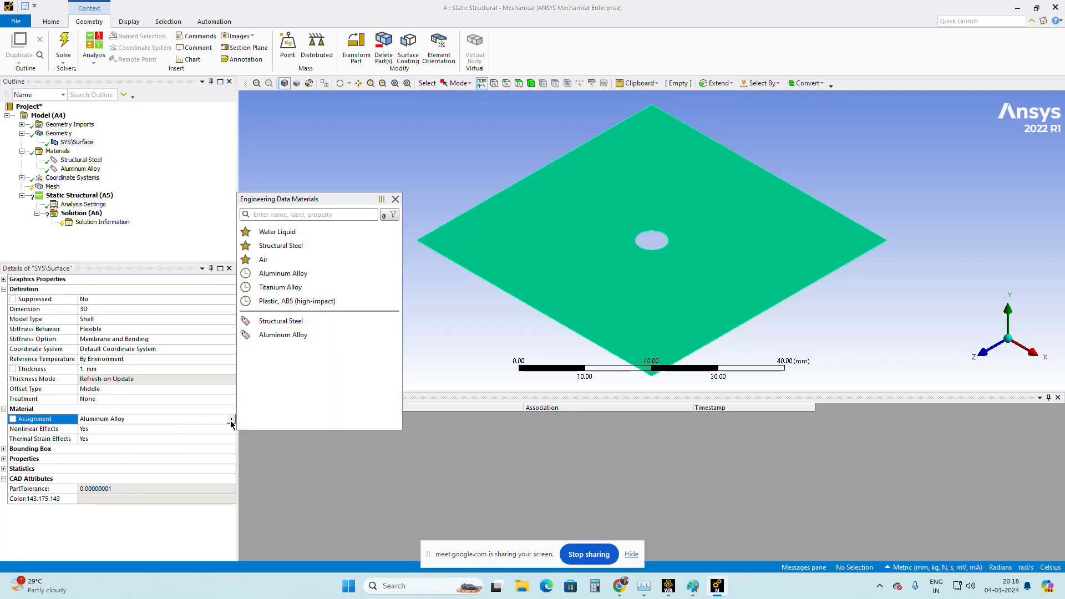
{"action": "left_click", "coordinate": [282, 322]}
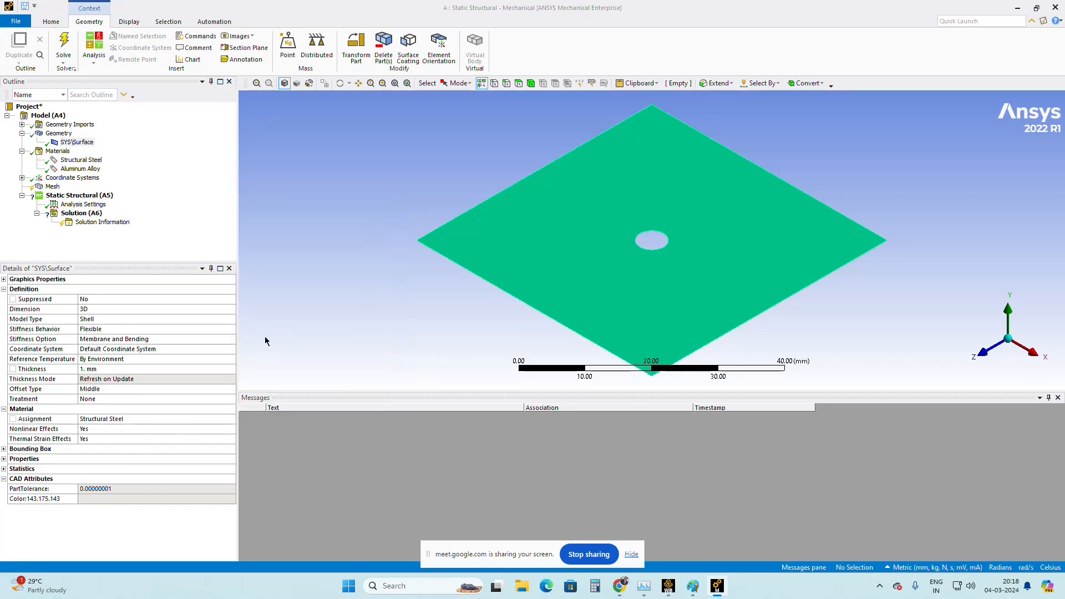
{"action": "left_click", "coordinate": [3, 235]}
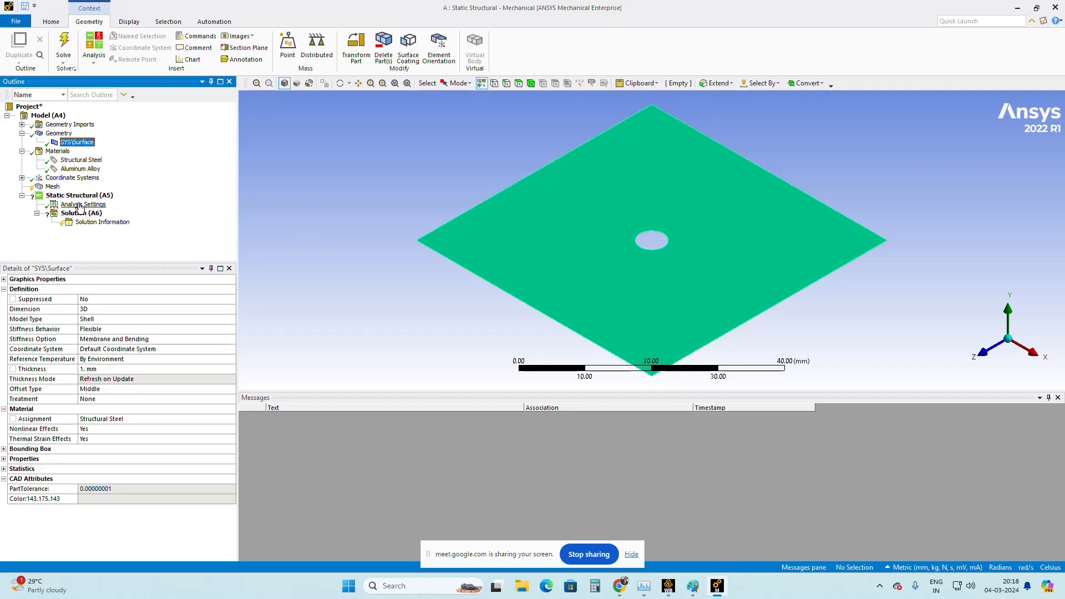
Step: Generate the surface body's mesh with the default mesh settings
{"action": "left_click", "coordinate": [53, 187]}
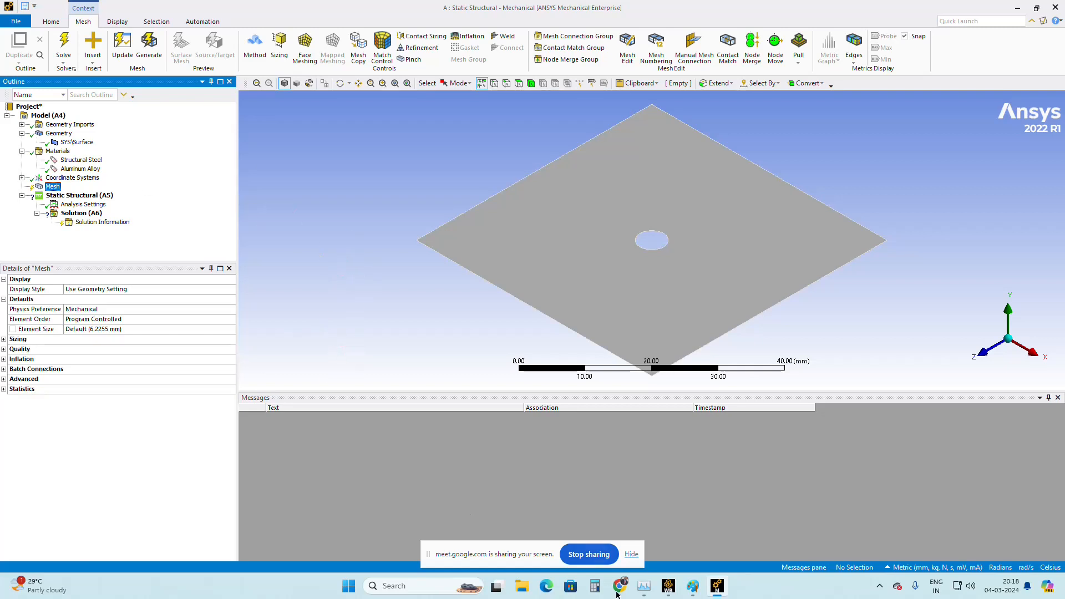
{"action": "left_click", "coordinate": [636, 362]}
{"action": "right_click", "coordinate": [54, 189]}
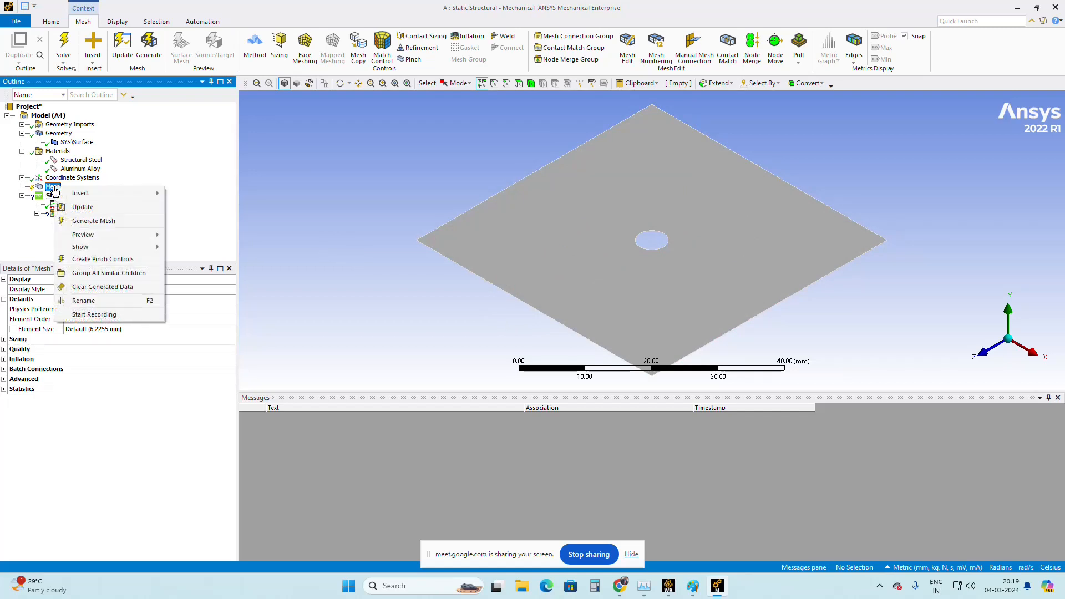
{"action": "left_click", "coordinate": [93, 221]}
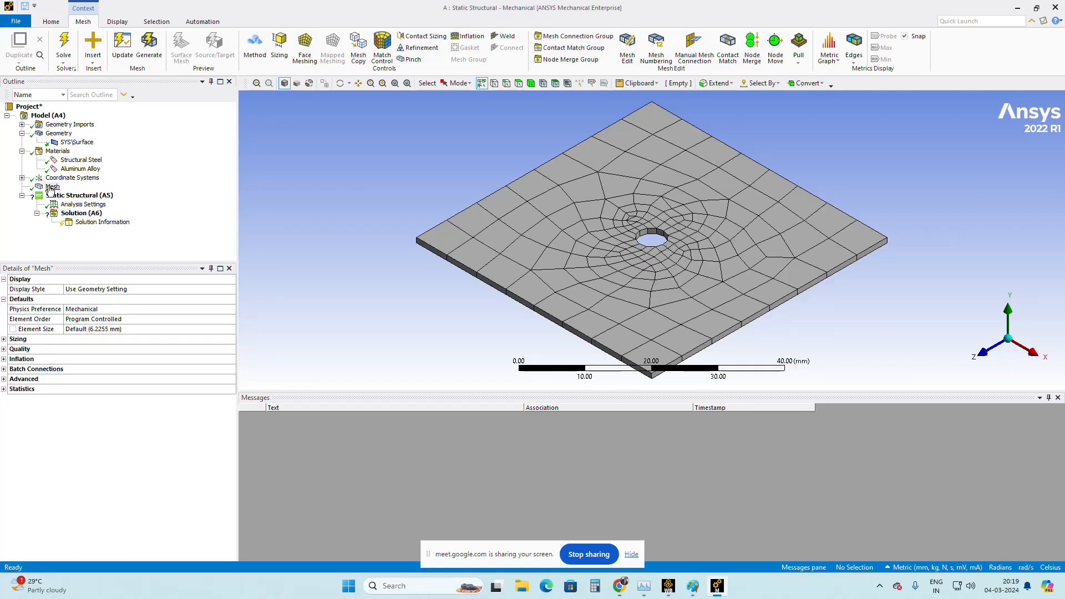
{"action": "right_click", "coordinate": [50, 188]}
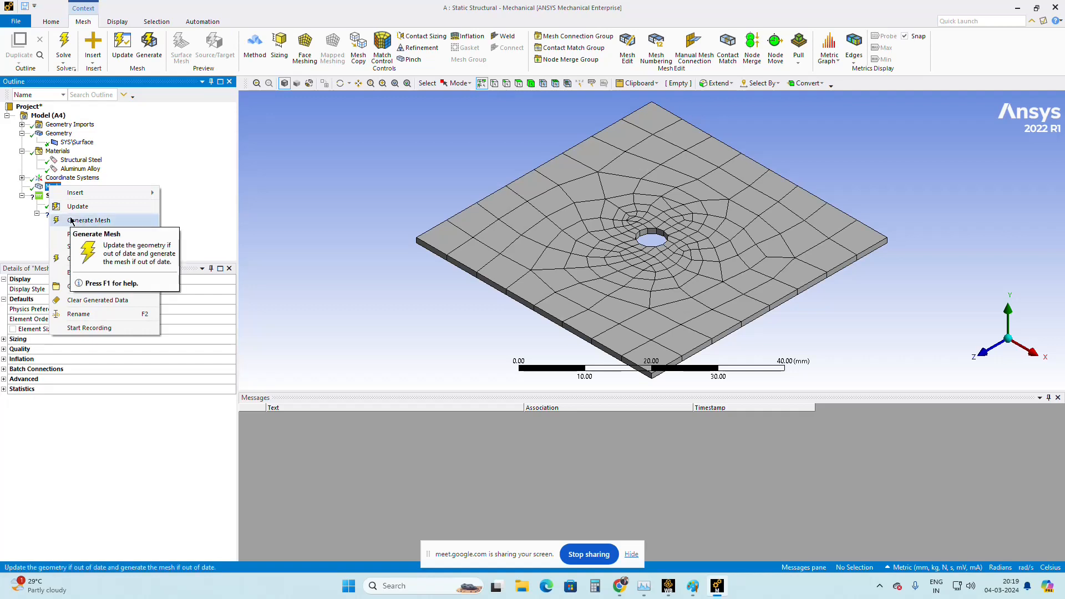
{"action": "left_click", "coordinate": [24, 252]}
Step: Examine the generated mesh, especially the element pattern around the central hole and towards the plate edges
{"action": "scroll", "coordinate": [611, 259], "scroll_direction": "up", "scroll_amount": 4}
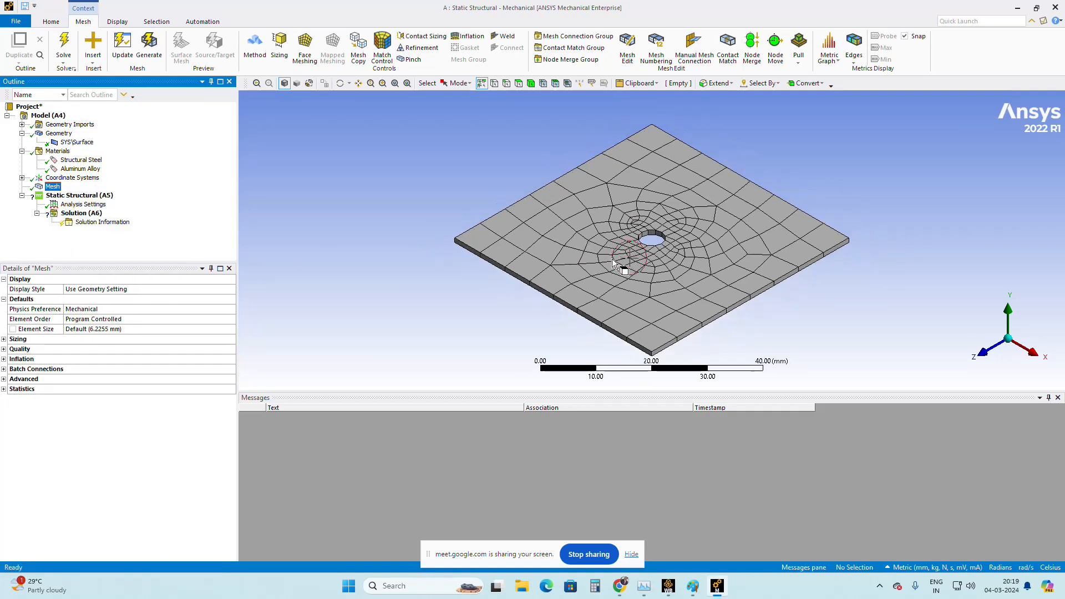
{"action": "scroll", "coordinate": [619, 271], "scroll_direction": "up", "scroll_amount": 2}
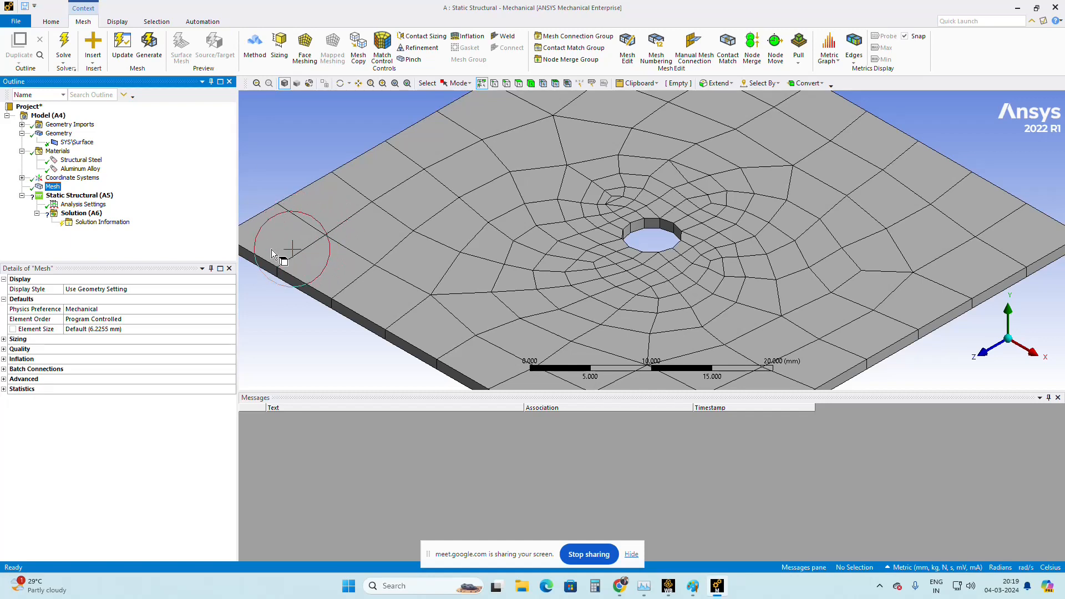
{"action": "scroll", "coordinate": [647, 321], "scroll_direction": "up", "scroll_amount": 3}
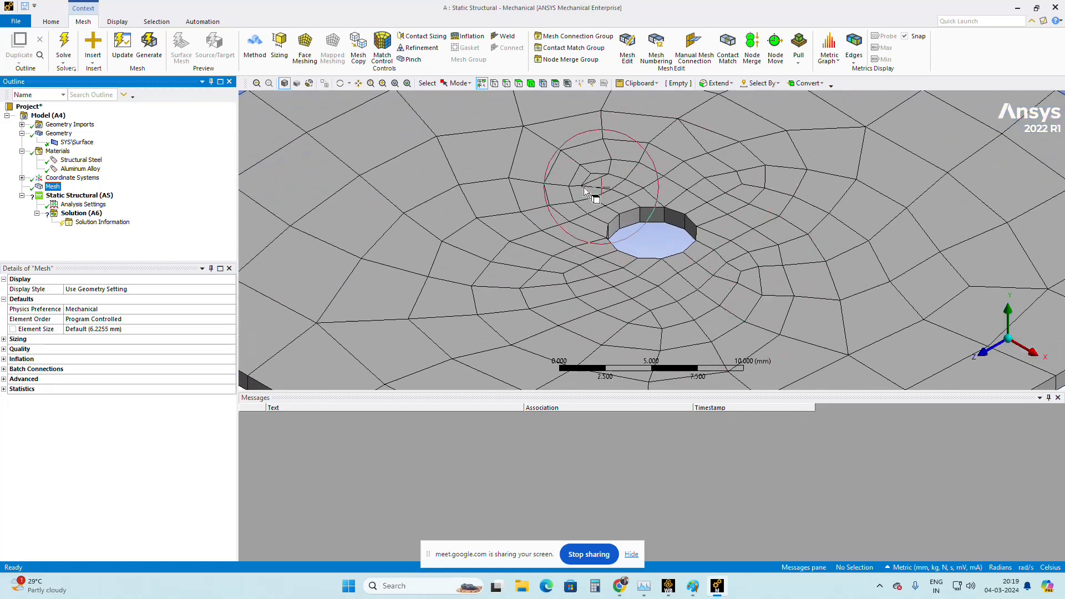
{"action": "scroll", "coordinate": [590, 267], "scroll_direction": "up", "scroll_amount": 2}
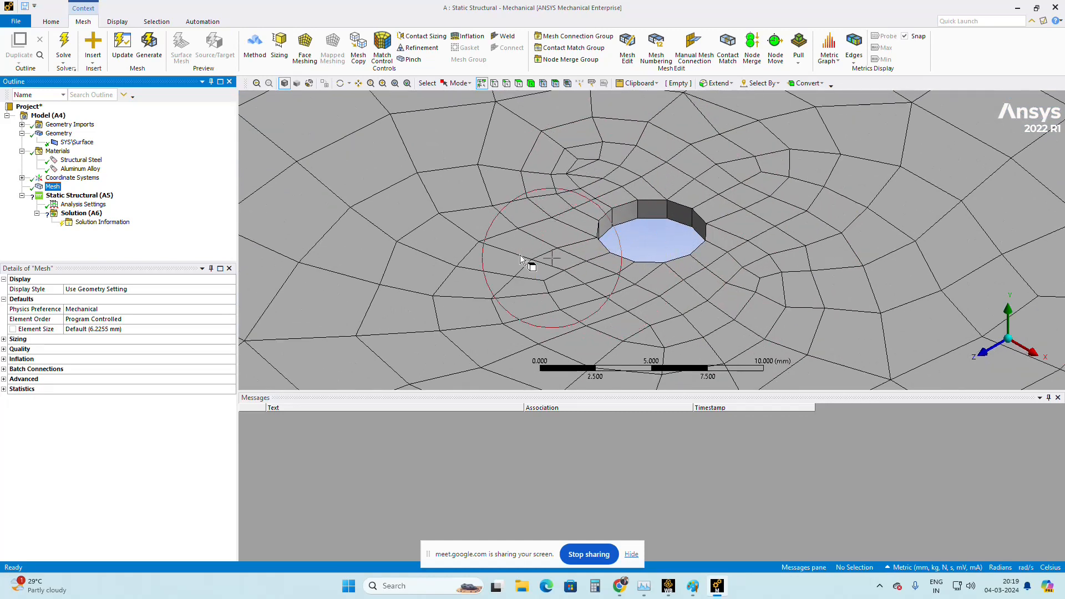
{"action": "scroll", "coordinate": [722, 266], "scroll_direction": "up", "scroll_amount": 1}
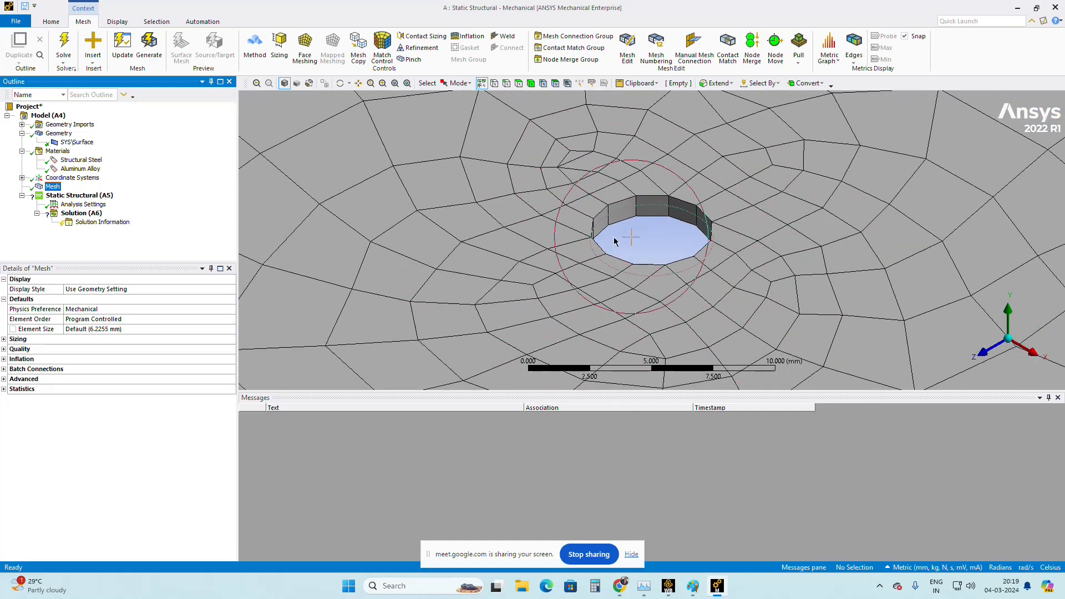
{"action": "scroll", "coordinate": [638, 227], "scroll_direction": "up", "scroll_amount": 1}
{"action": "scroll", "coordinate": [626, 282], "scroll_direction": "up", "scroll_amount": 2}
{"action": "scroll", "coordinate": [610, 284], "scroll_direction": "down", "scroll_amount": 3}
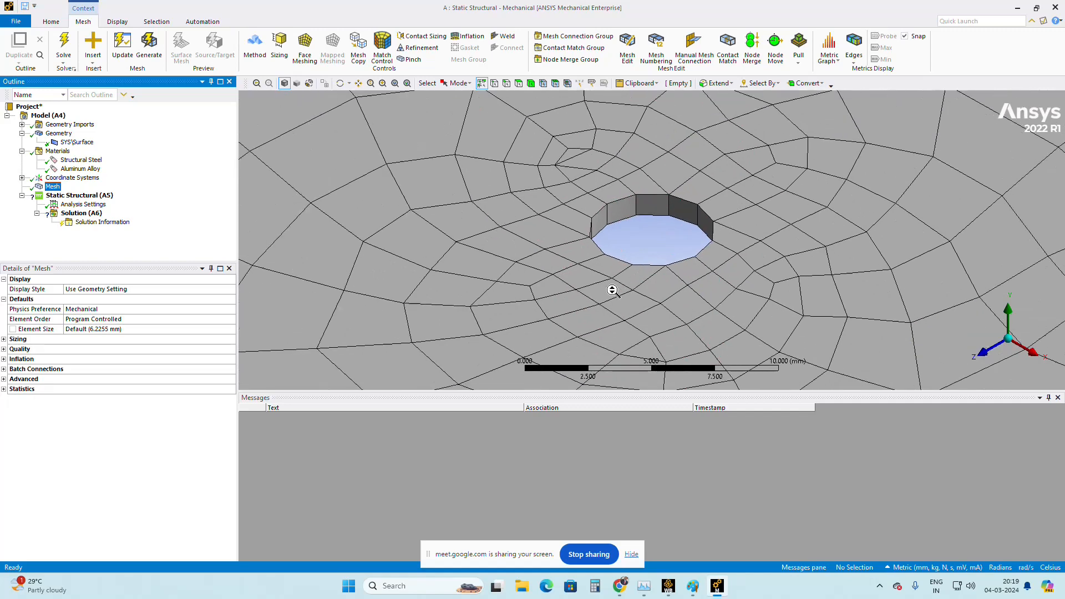
{"action": "scroll", "coordinate": [573, 300], "scroll_direction": "up", "scroll_amount": 6}
{"action": "scroll", "coordinate": [572, 304], "scroll_direction": "down", "scroll_amount": 5}
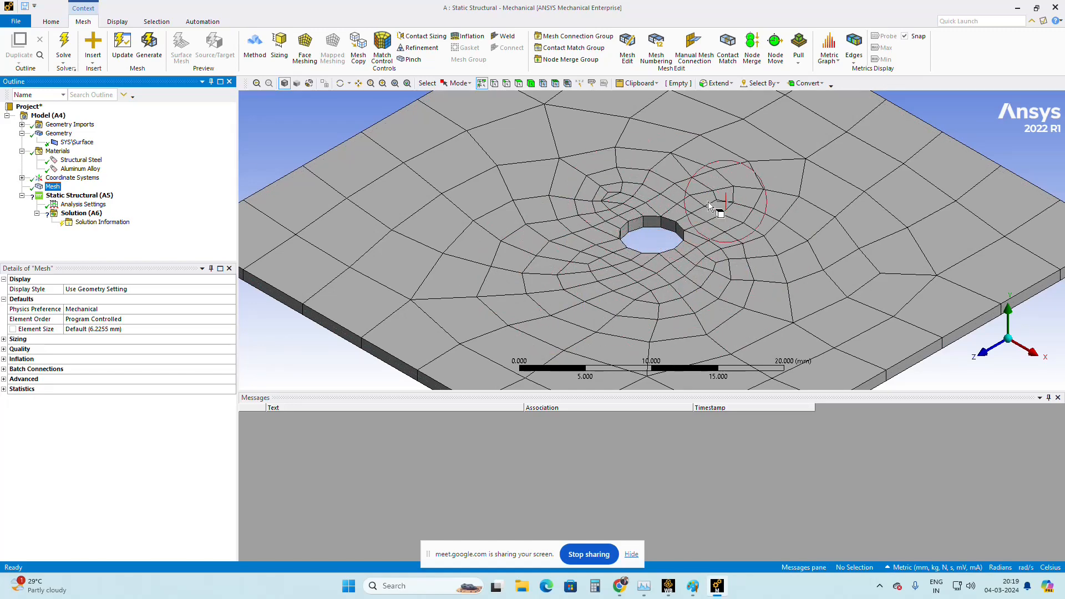
{"action": "scroll", "coordinate": [721, 270], "scroll_direction": "up", "scroll_amount": 3}
{"action": "scroll", "coordinate": [722, 270], "scroll_direction": "down", "scroll_amount": 3}
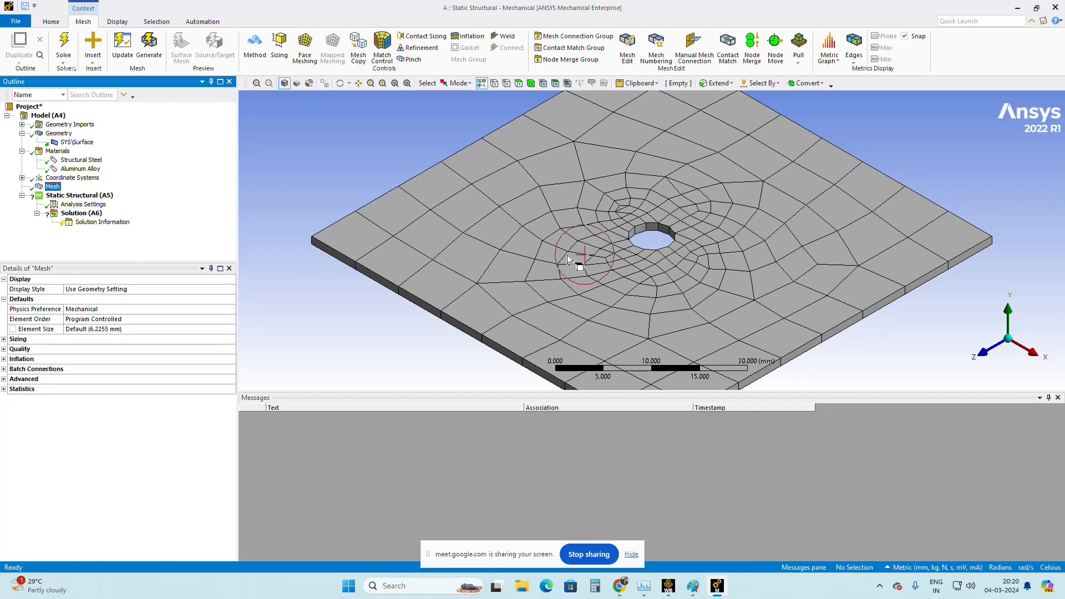
Step: Check the plate geometry by selecting its outer edges and the circular hole edge one after another
{"action": "left_click", "coordinate": [58, 134]}
{"action": "scroll", "coordinate": [590, 260], "scroll_direction": "up", "scroll_amount": 3}
{"action": "scroll", "coordinate": [591, 261], "scroll_direction": "down", "scroll_amount": 5}
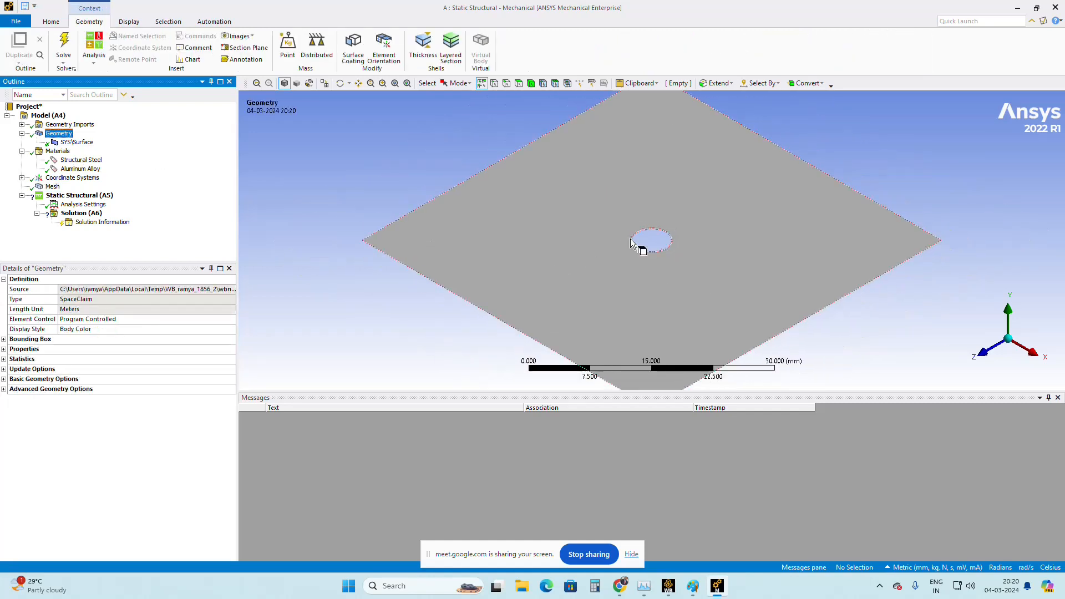
{"action": "scroll", "coordinate": [727, 308], "scroll_direction": "down", "scroll_amount": 2}
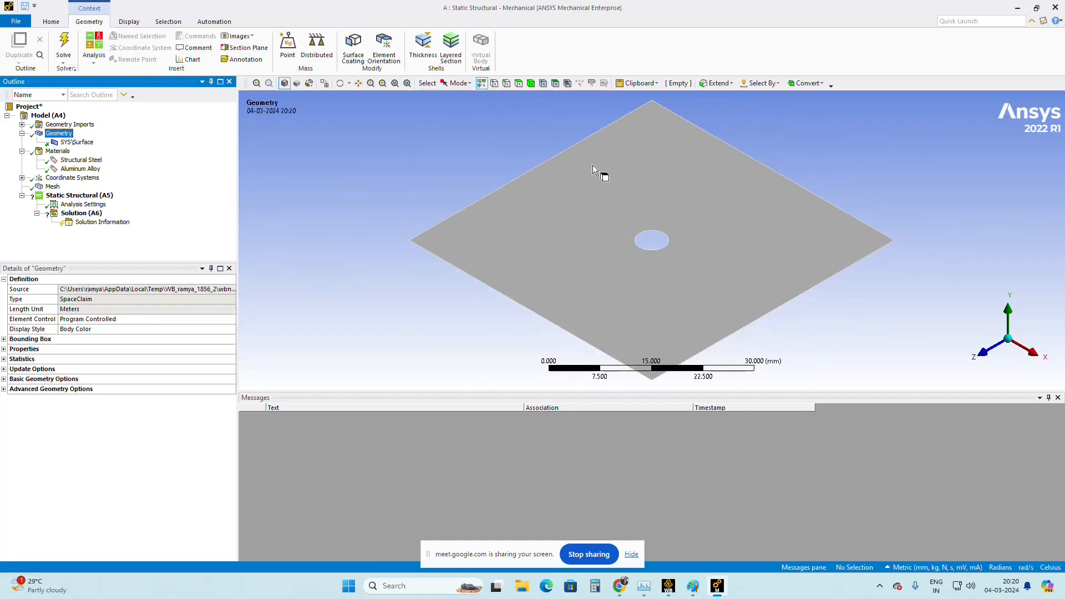
{"action": "left_click", "coordinate": [506, 84]}
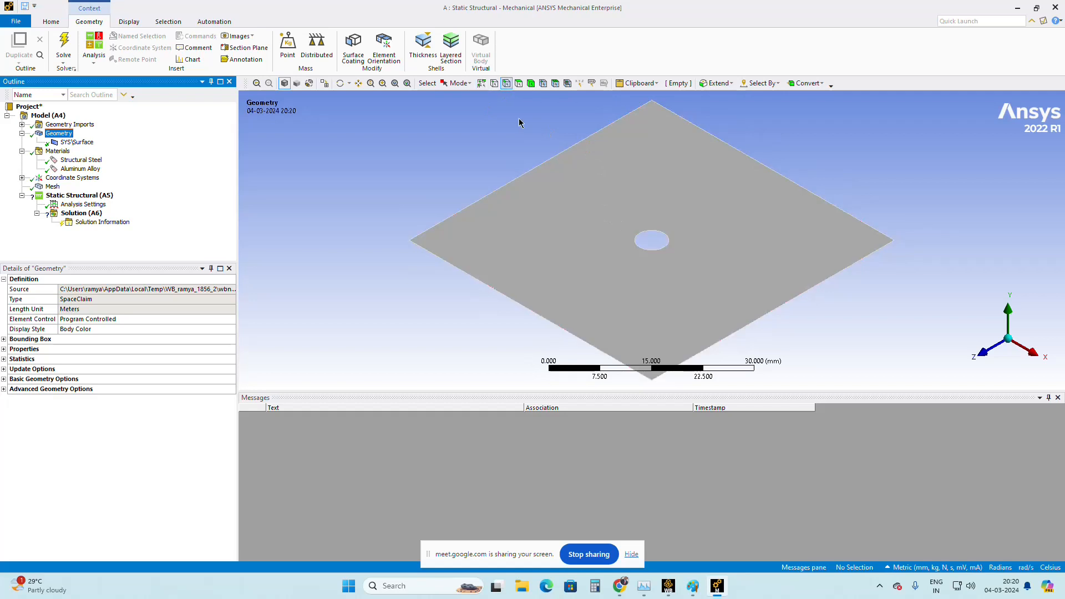
{"action": "left_click", "coordinate": [542, 163]}
{"action": "left_click", "coordinate": [497, 293]}
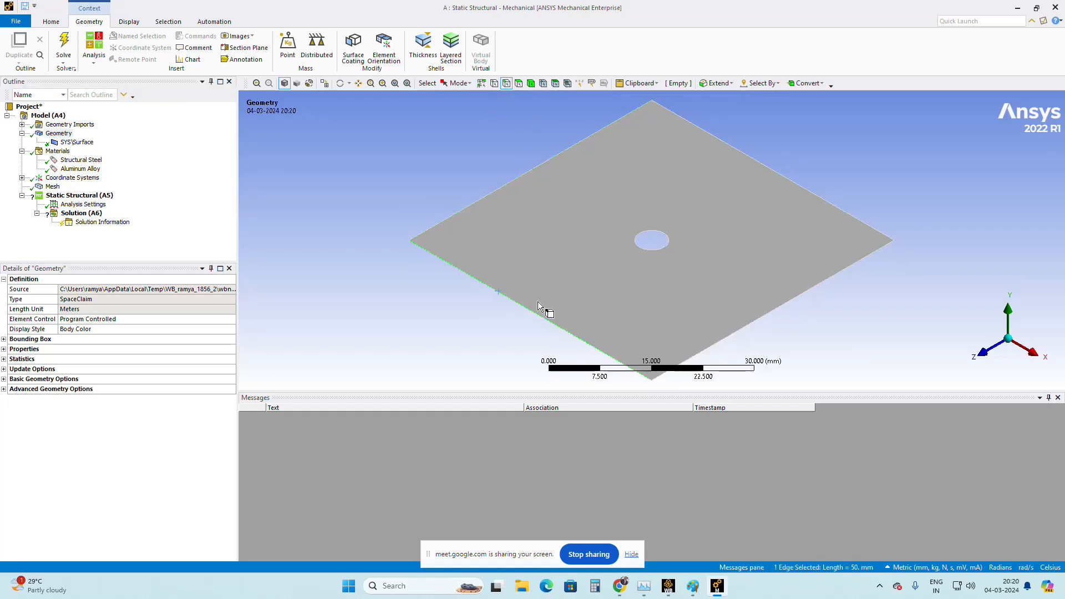
{"action": "left_click", "coordinate": [747, 323]}
{"action": "left_click", "coordinate": [797, 184]}
{"action": "left_click", "coordinate": [664, 246]}
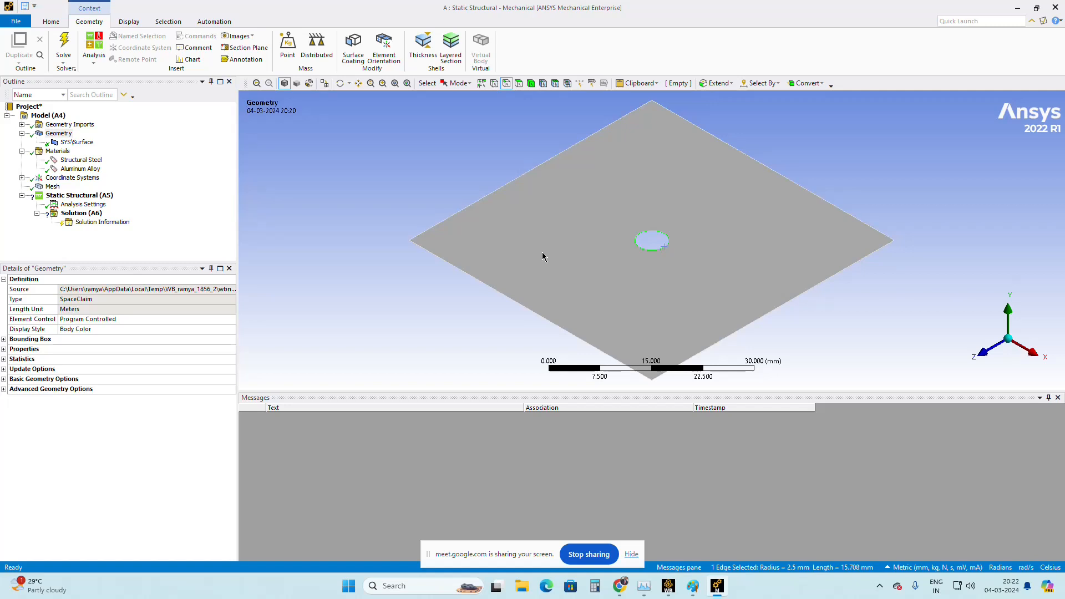
Step: Evaluate the mesh quality with the Aspect Ratio mesh metric
{"action": "left_click", "coordinate": [53, 186]}
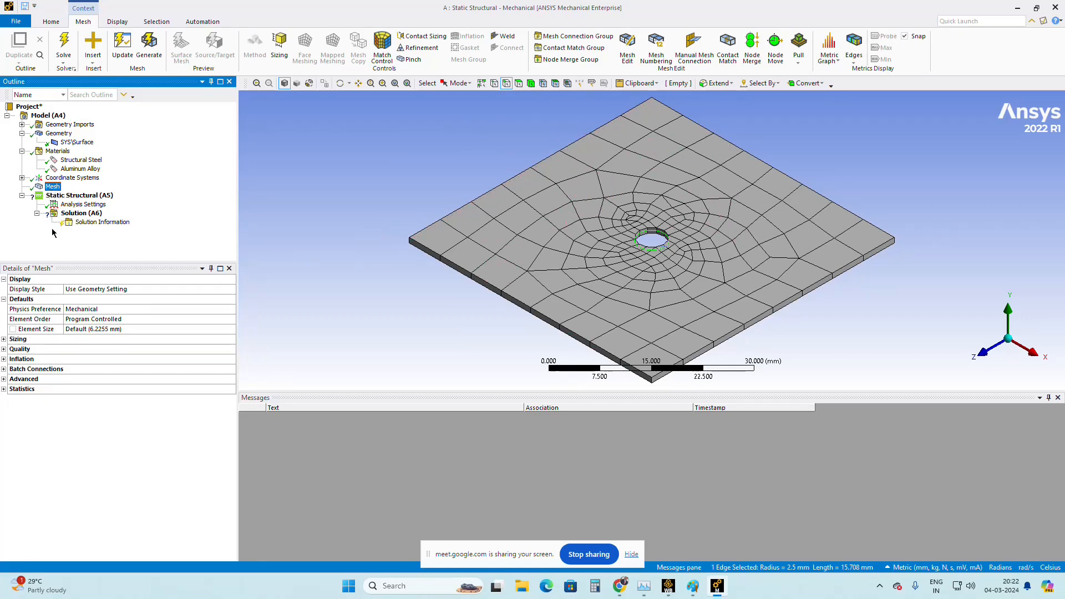
{"action": "left_click", "coordinate": [3, 350]}
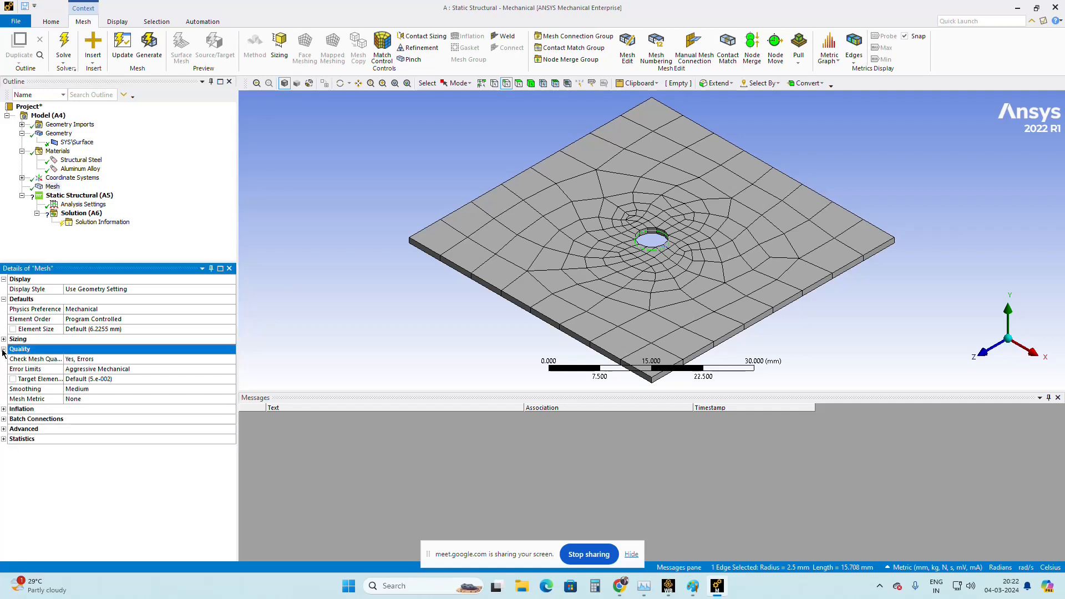
{"action": "left_click", "coordinate": [83, 399]}
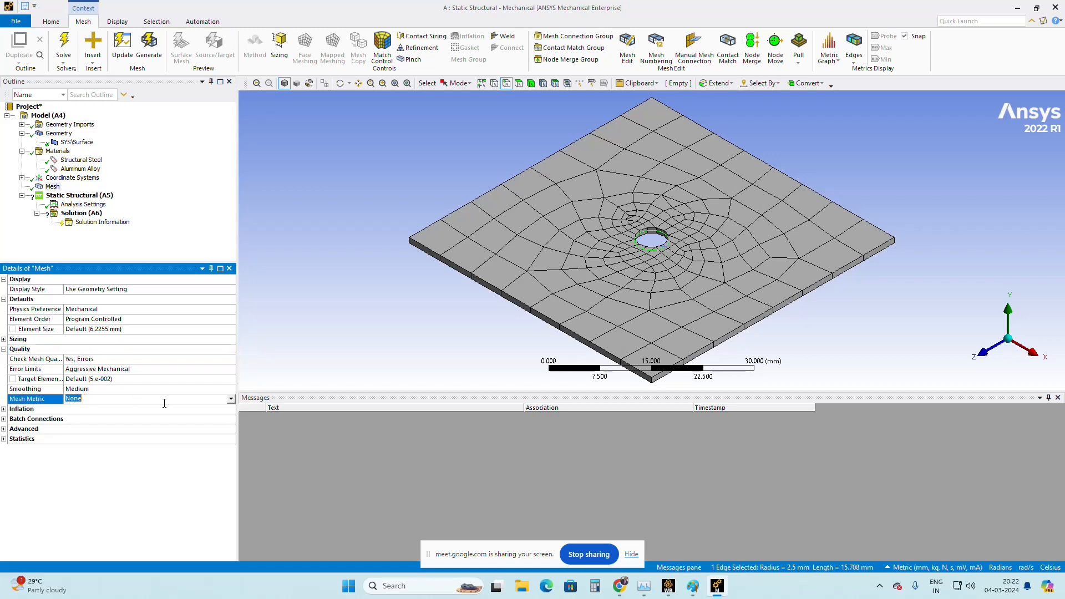
{"action": "left_click", "coordinate": [231, 400]}
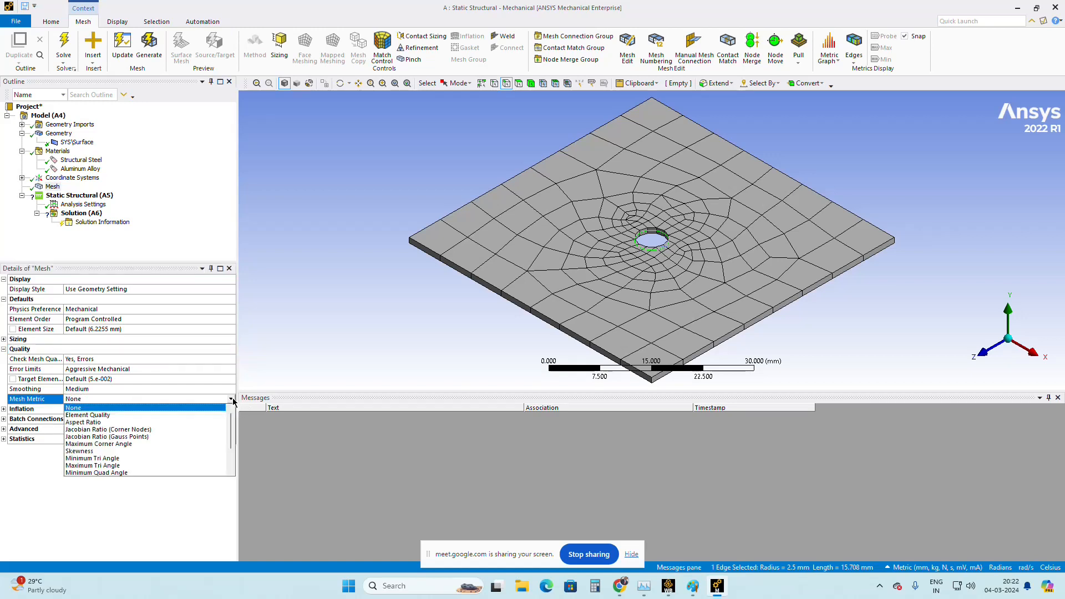
{"action": "left_click", "coordinate": [134, 423]}
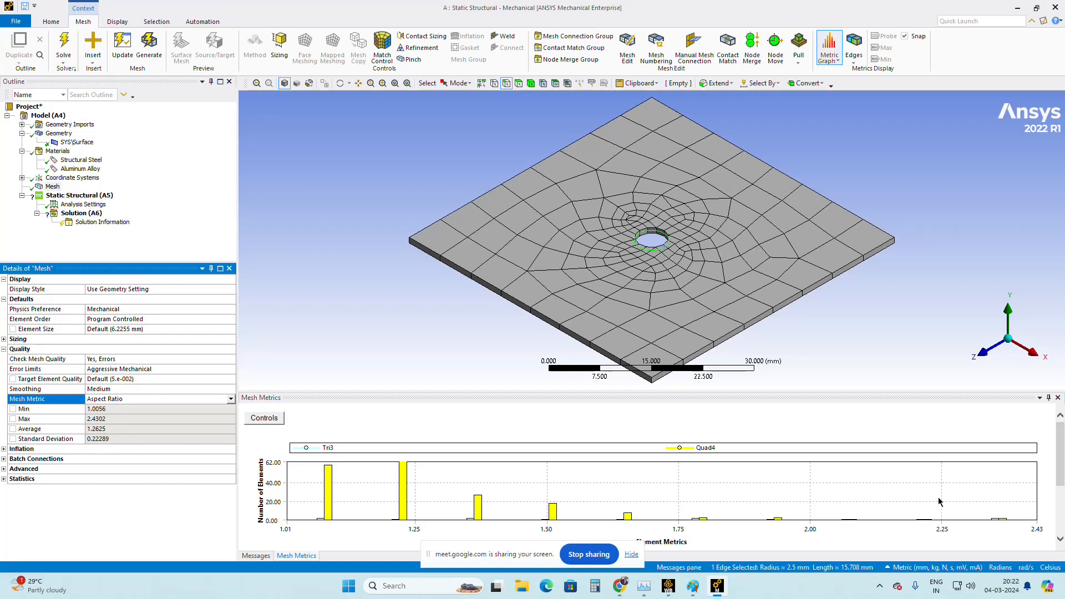
Step: Switch the mesh metric to Jacobian Ratio (Gauss Points) and check the mesh's node and element statistics
{"action": "left_click", "coordinate": [231, 400]}
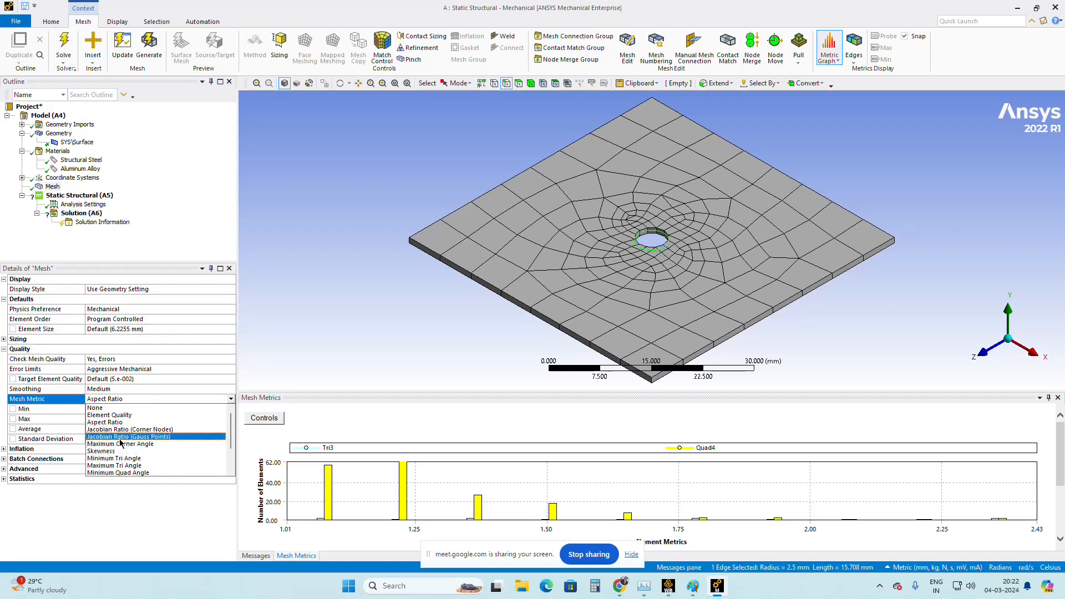
{"action": "left_click", "coordinate": [121, 438]}
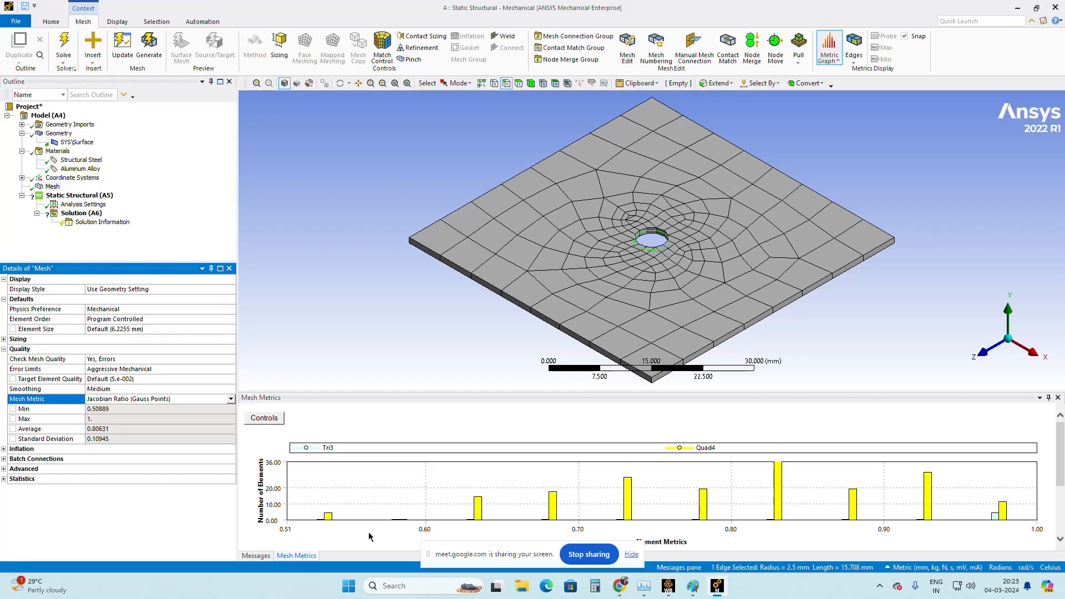
{"action": "left_click", "coordinate": [4, 480]}
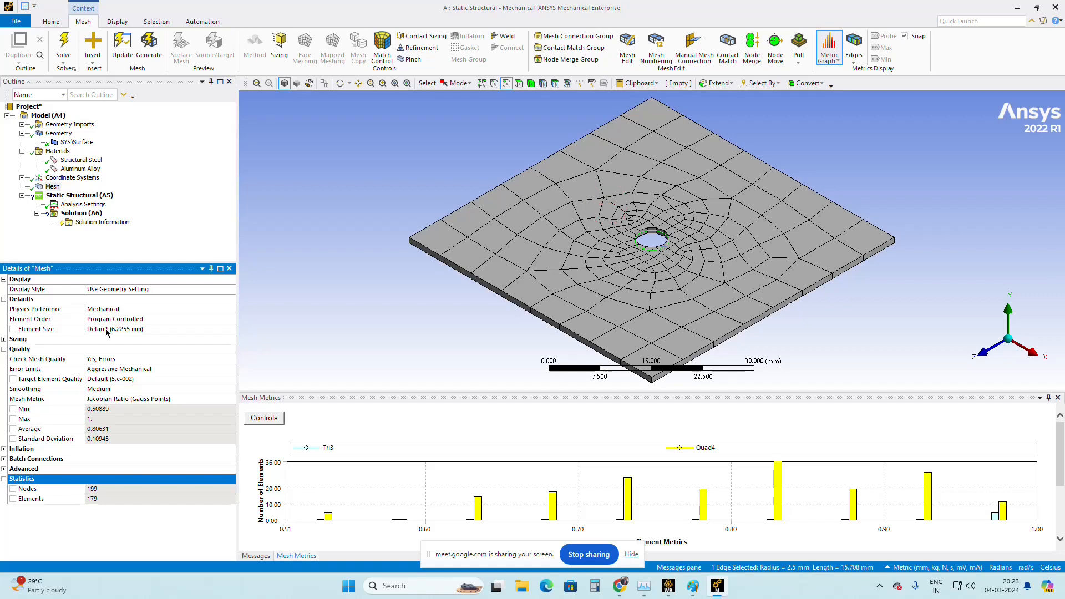
Step: Clear the generated mesh data from the model
{"action": "left_click", "coordinate": [53, 186]}
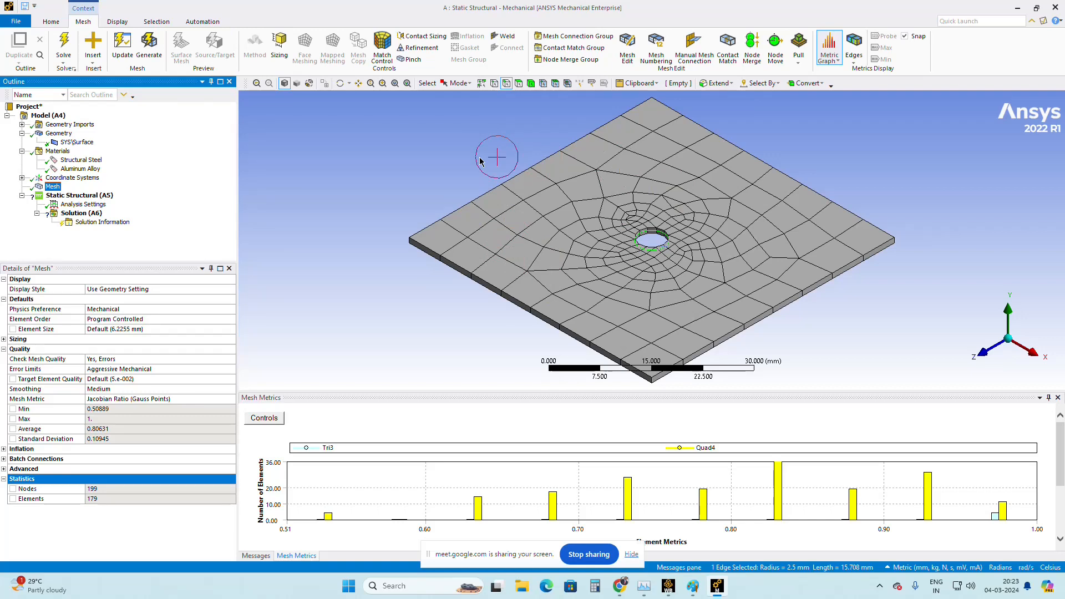
{"action": "right_click", "coordinate": [49, 192]}
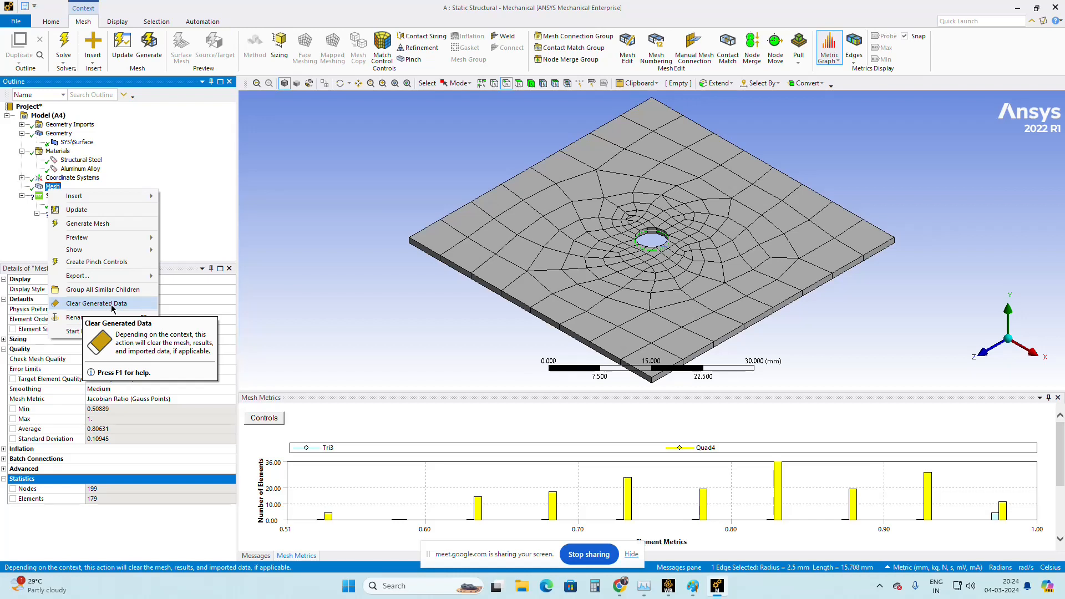
{"action": "left_click", "coordinate": [97, 303]}
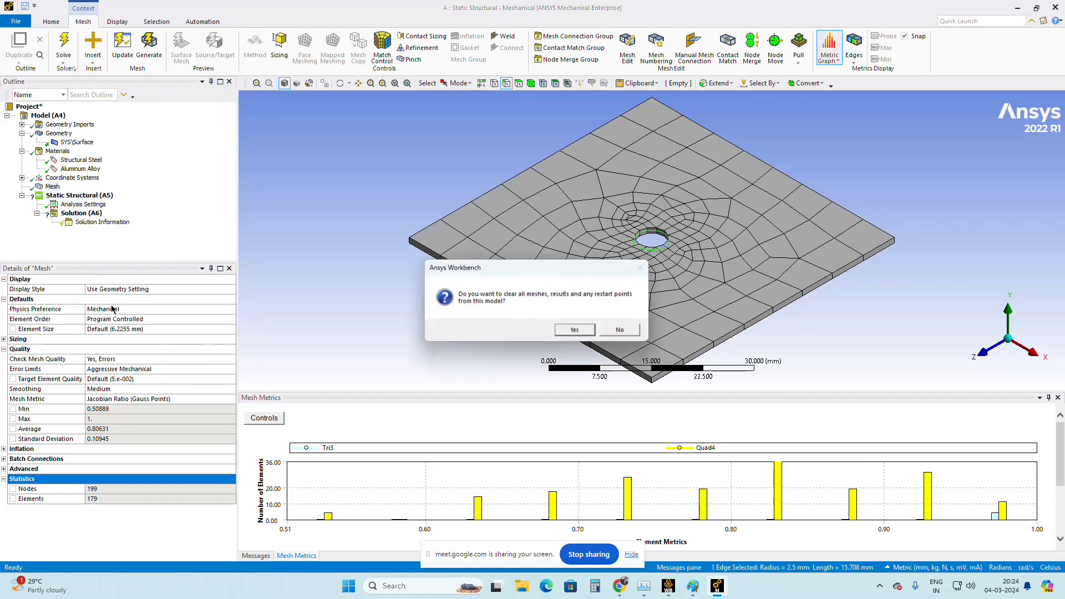
{"action": "left_click", "coordinate": [576, 331]}
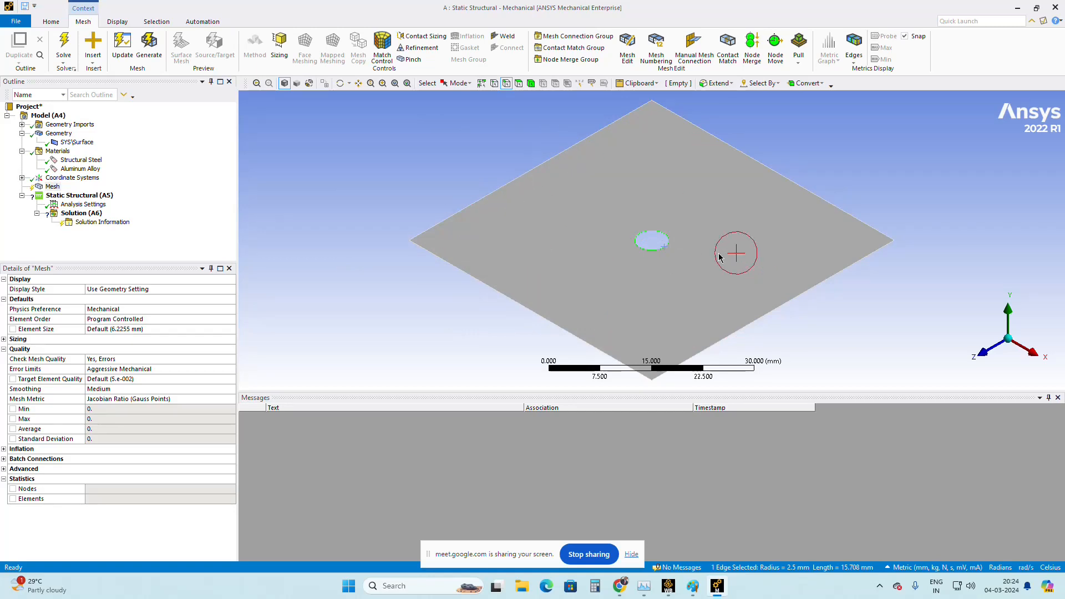
Step: Insert a Refinement control in the mesh and scope it to the plate's face
{"action": "right_click", "coordinate": [56, 187]}
{"action": "mouse_move", "coordinate": [110, 194]}
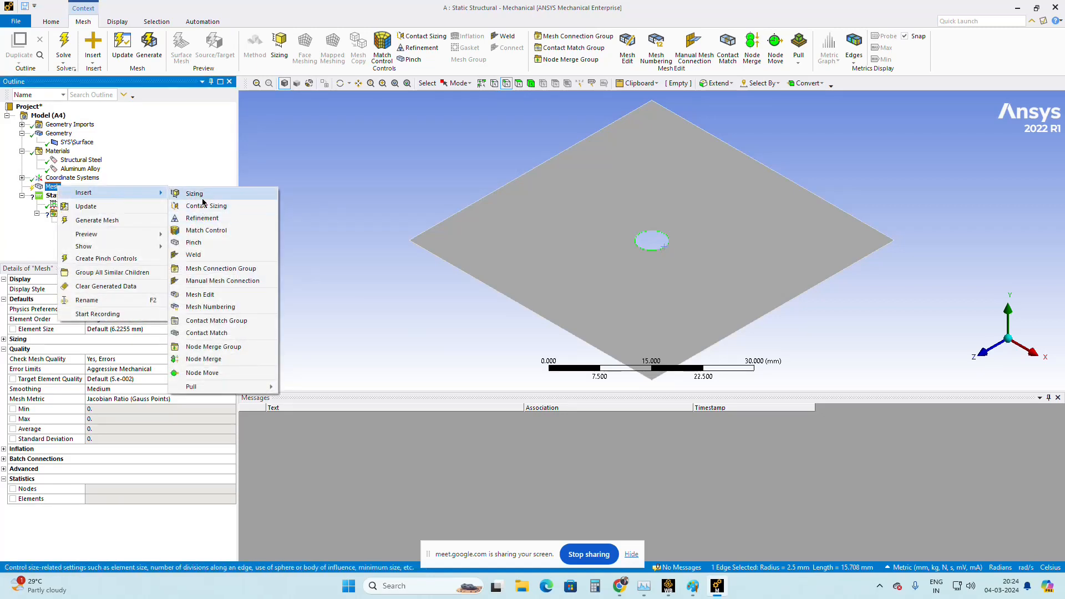
{"action": "left_click", "coordinate": [203, 219]}
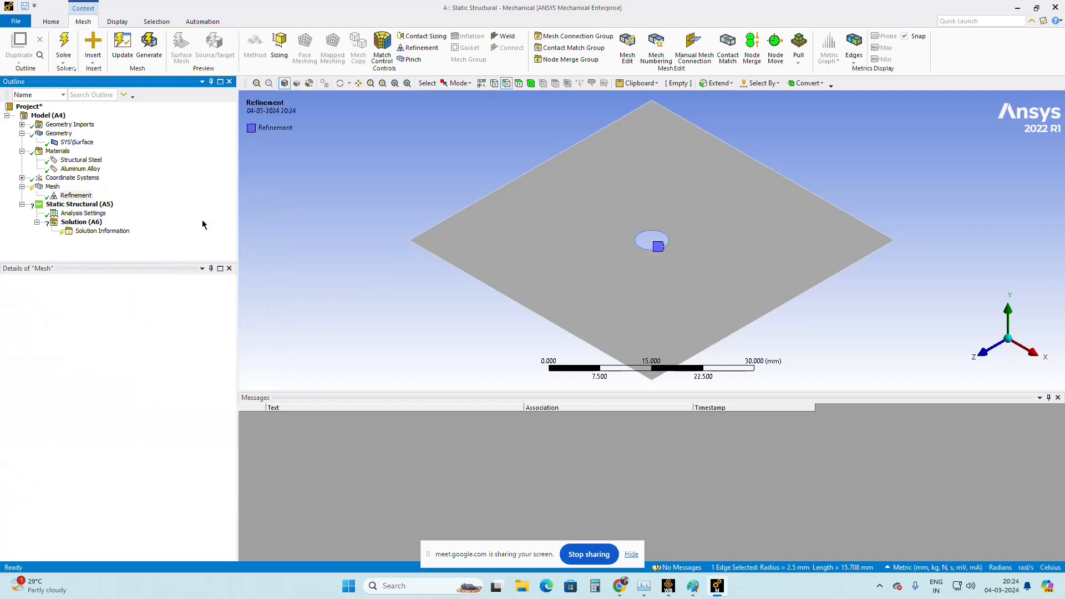
{"action": "left_click", "coordinate": [520, 83]}
{"action": "left_click", "coordinate": [589, 230]}
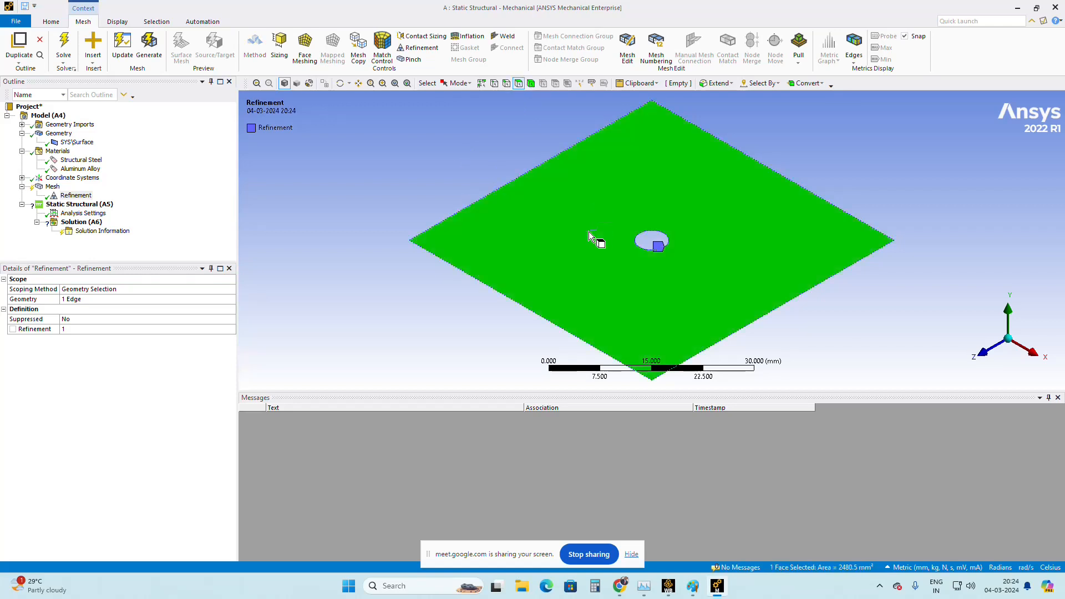
{"action": "left_click", "coordinate": [100, 299]}
{"action": "left_click", "coordinate": [107, 300]}
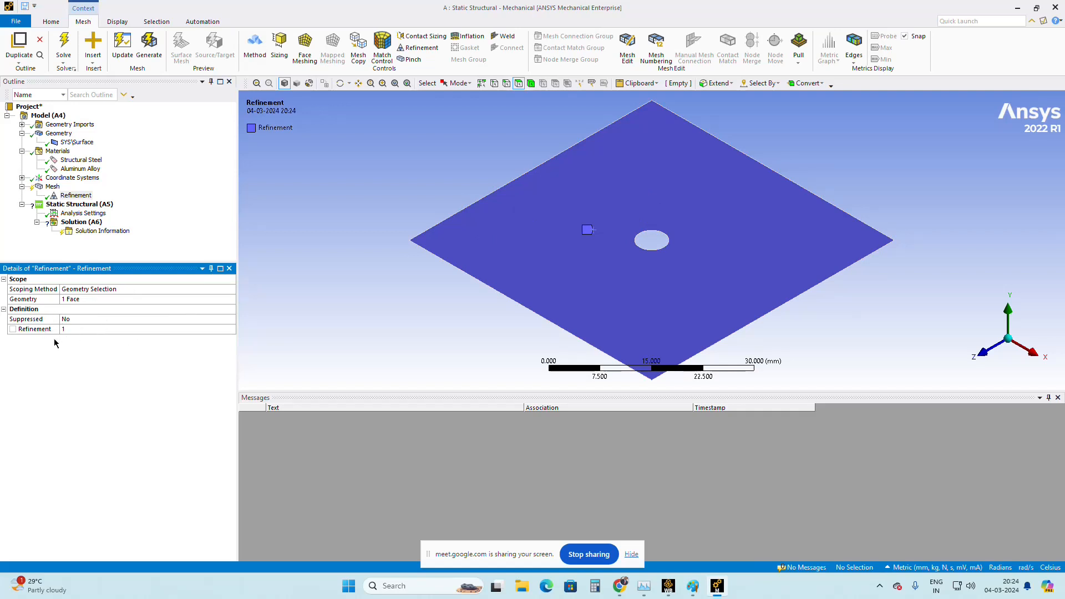
Step: Set the global mesh element size to 1 mm and try to generate the mesh
{"action": "left_click", "coordinate": [52, 188]}
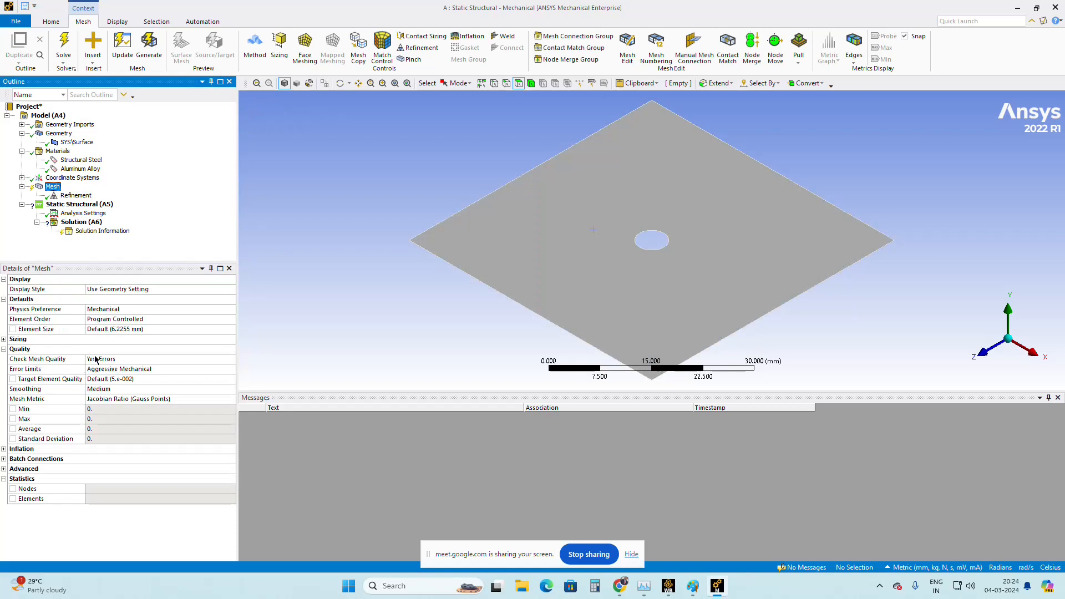
{"action": "left_click", "coordinate": [111, 329]}
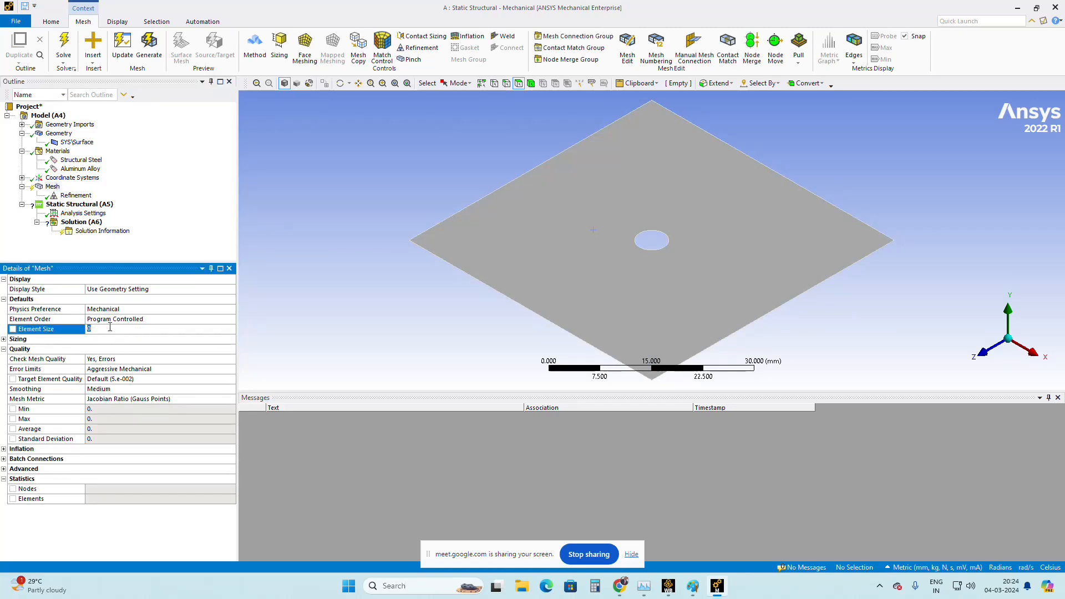
{"action": "left_click", "coordinate": [173, 232]}
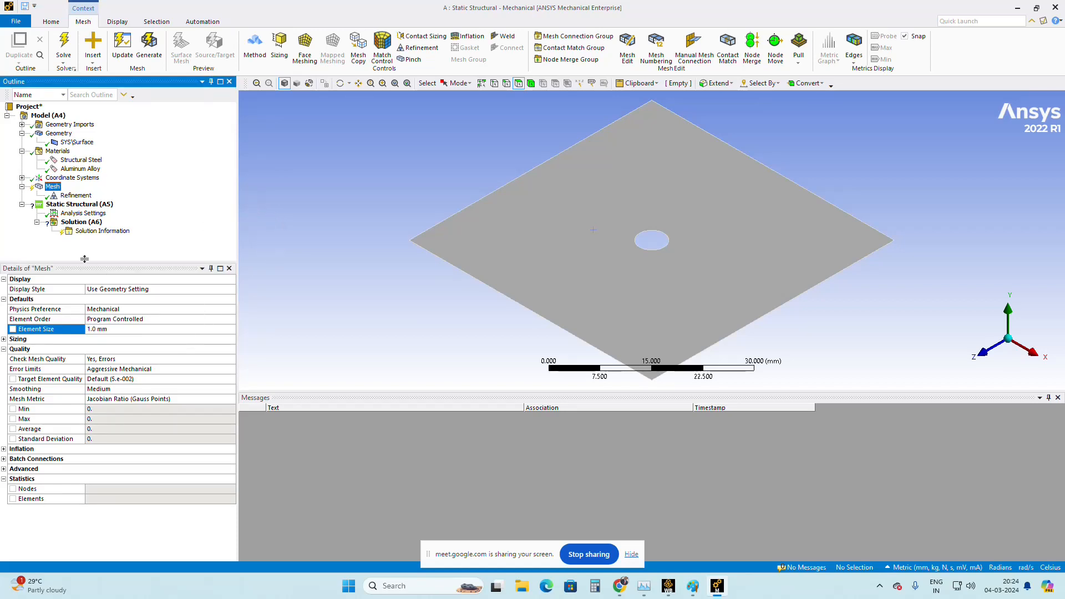
{"action": "right_click", "coordinate": [54, 188]}
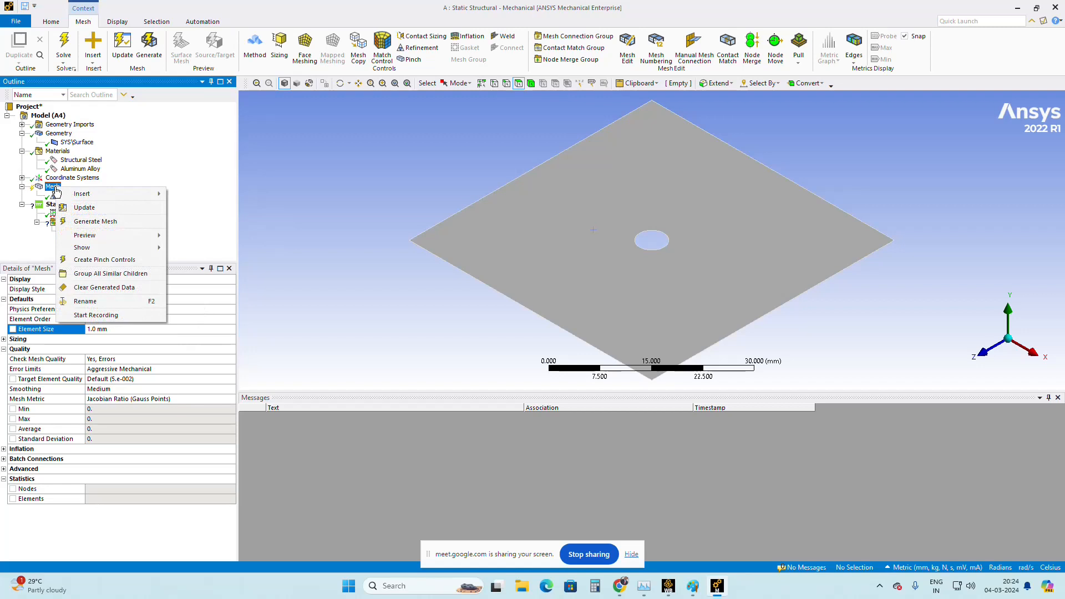
{"action": "left_click", "coordinate": [93, 219]}
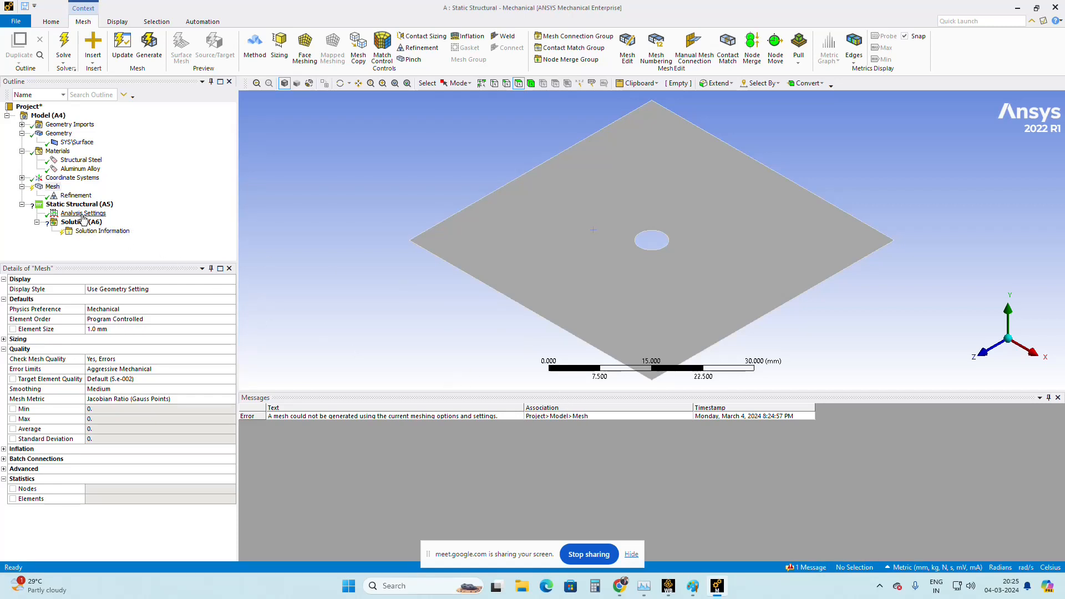
Step: Run mesh generation again for the plate with the current settings
{"action": "left_click", "coordinate": [52, 187]}
{"action": "right_click", "coordinate": [53, 188]}
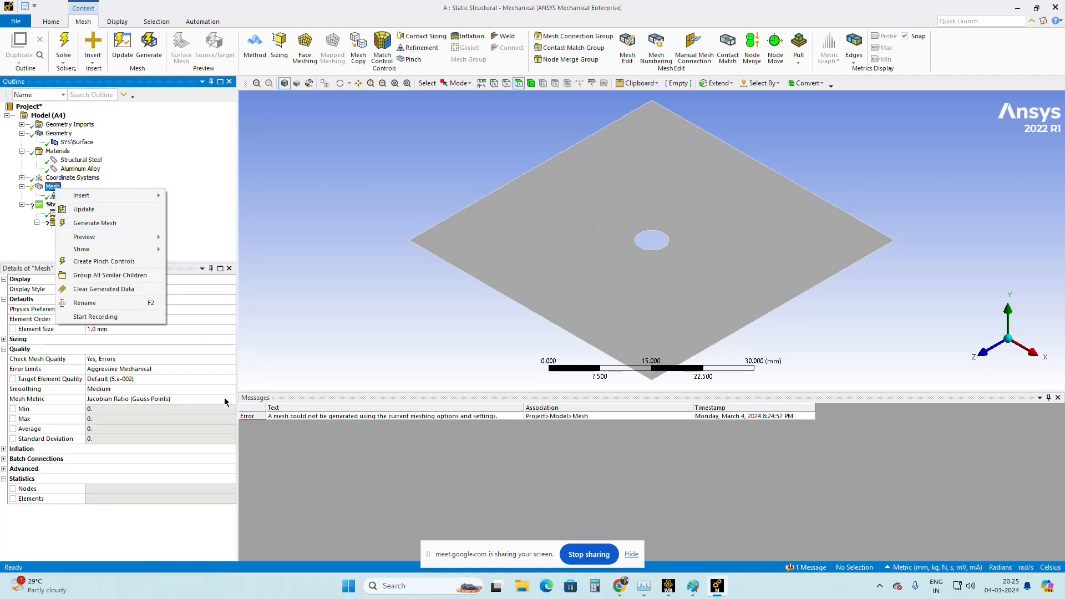
{"action": "left_click", "coordinate": [105, 225]}
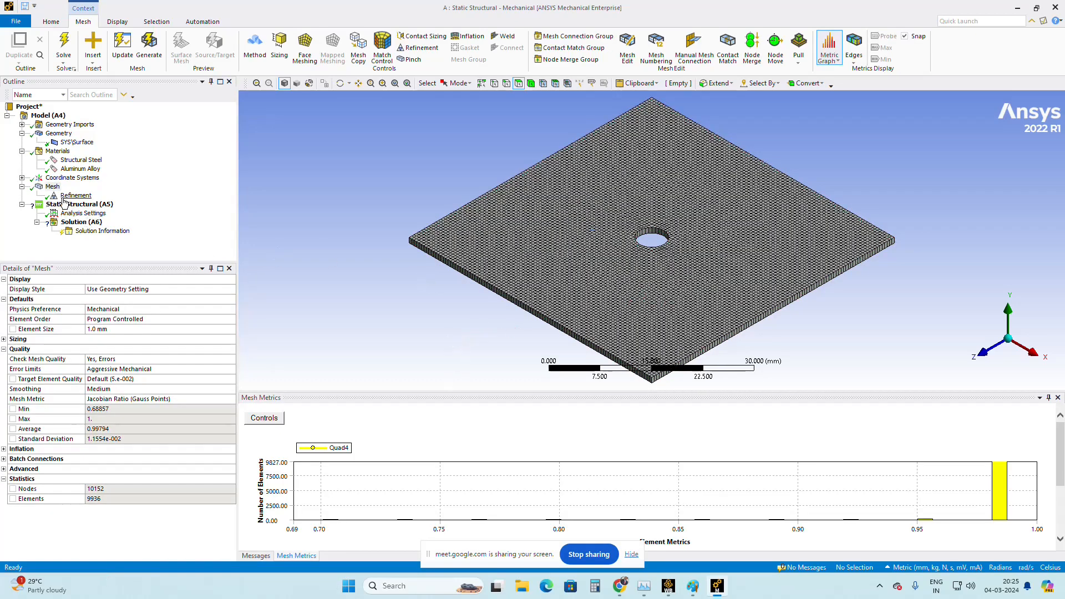
Step: Examine the generated mesh around the central hole and across the plate, and check the Refinement control's settings
{"action": "scroll", "coordinate": [550, 222], "scroll_direction": "down", "scroll_amount": 2}
{"action": "scroll", "coordinate": [544, 228], "scroll_direction": "up", "scroll_amount": 6}
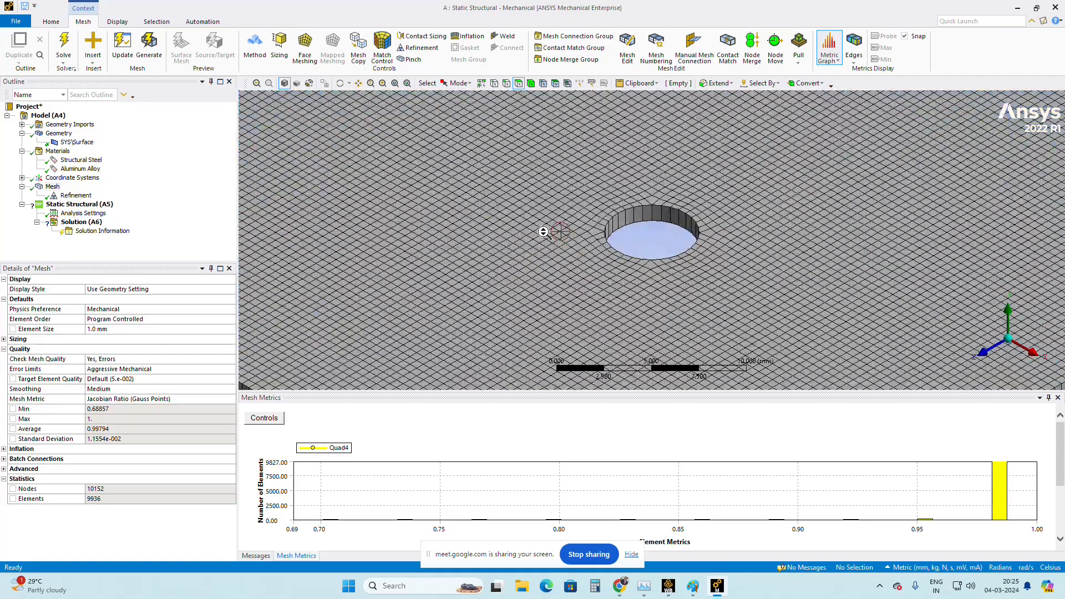
{"action": "scroll", "coordinate": [530, 263], "scroll_direction": "down", "scroll_amount": 3}
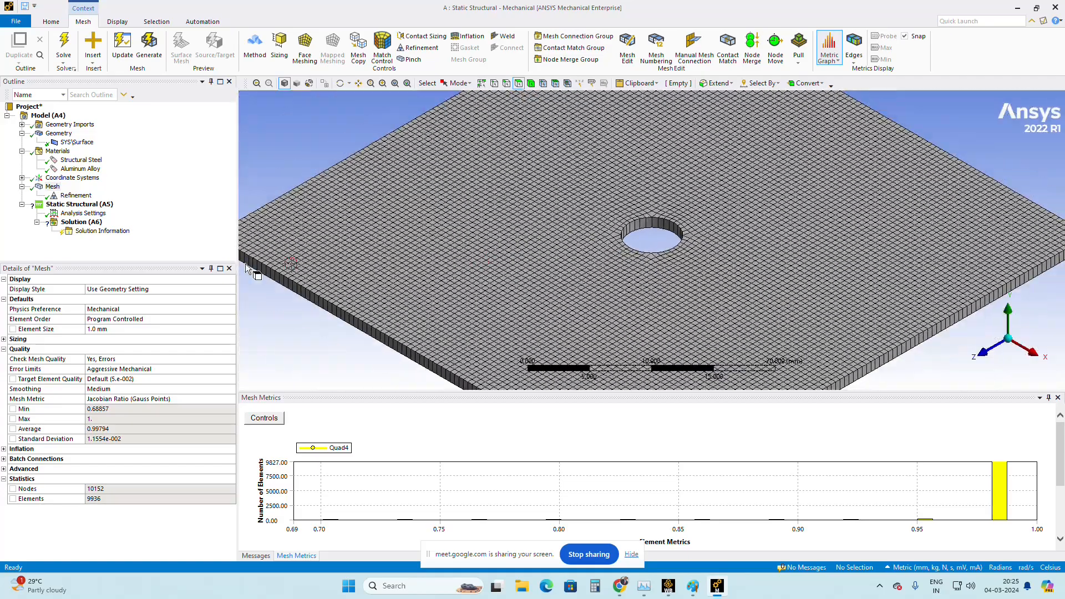
{"action": "left_click", "coordinate": [69, 199]}
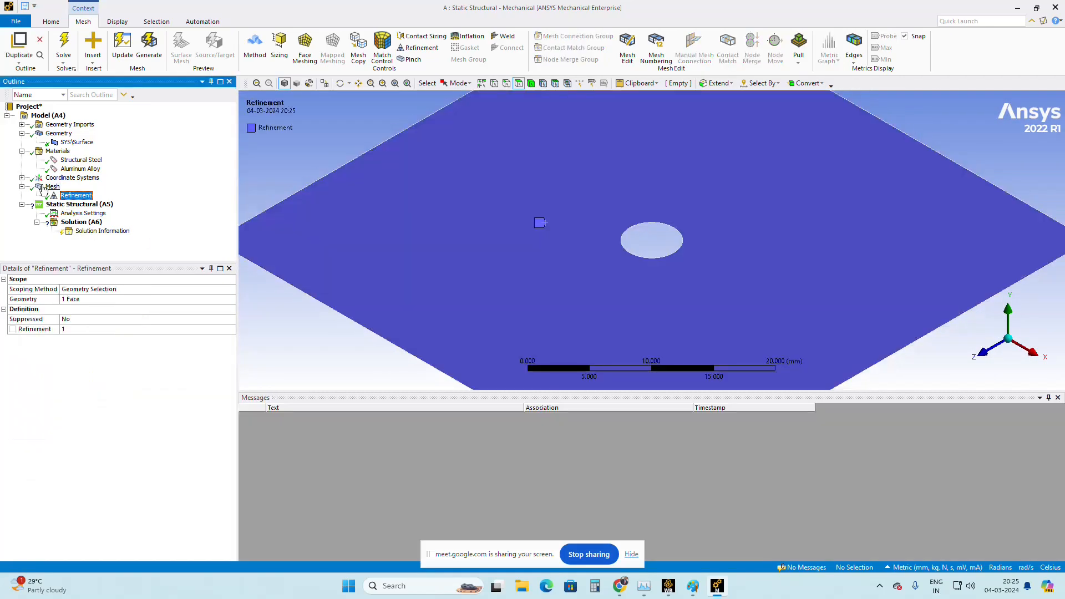
{"action": "left_click", "coordinate": [59, 188]}
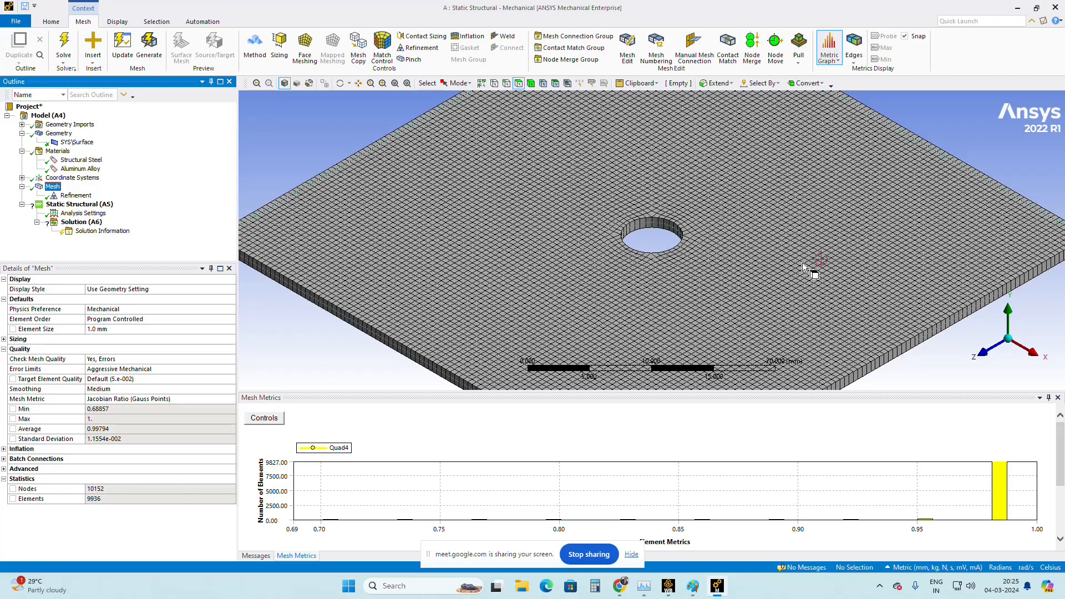
{"action": "scroll", "coordinate": [688, 297], "scroll_direction": "down", "scroll_amount": 5}
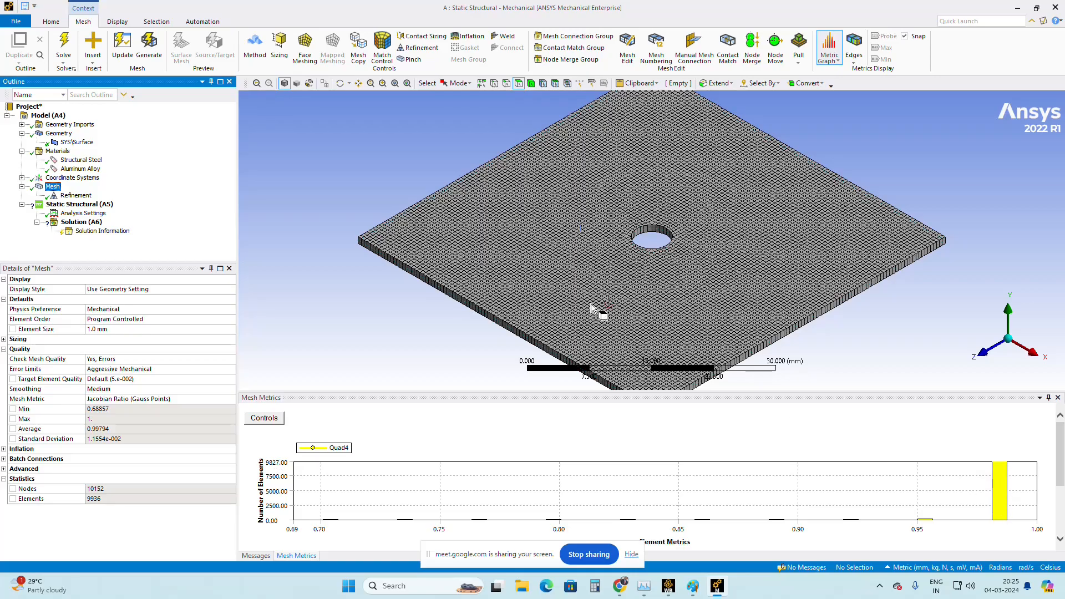
{"action": "scroll", "coordinate": [591, 306], "scroll_direction": "up", "scroll_amount": 1}
{"action": "scroll", "coordinate": [635, 355], "scroll_direction": "up", "scroll_amount": 8}
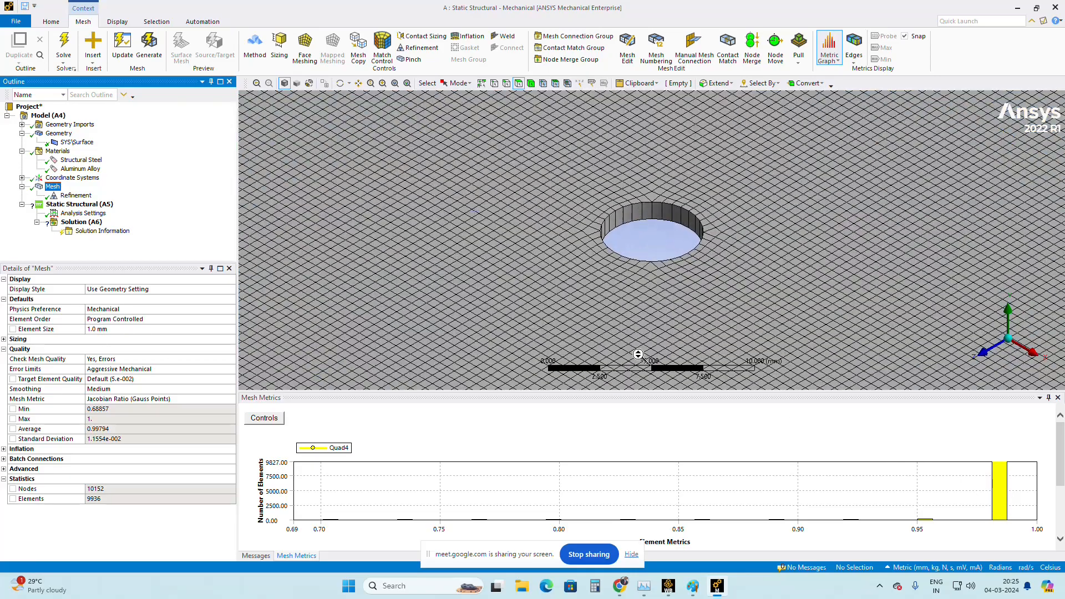
{"action": "scroll", "coordinate": [704, 243], "scroll_direction": "up", "scroll_amount": 3}
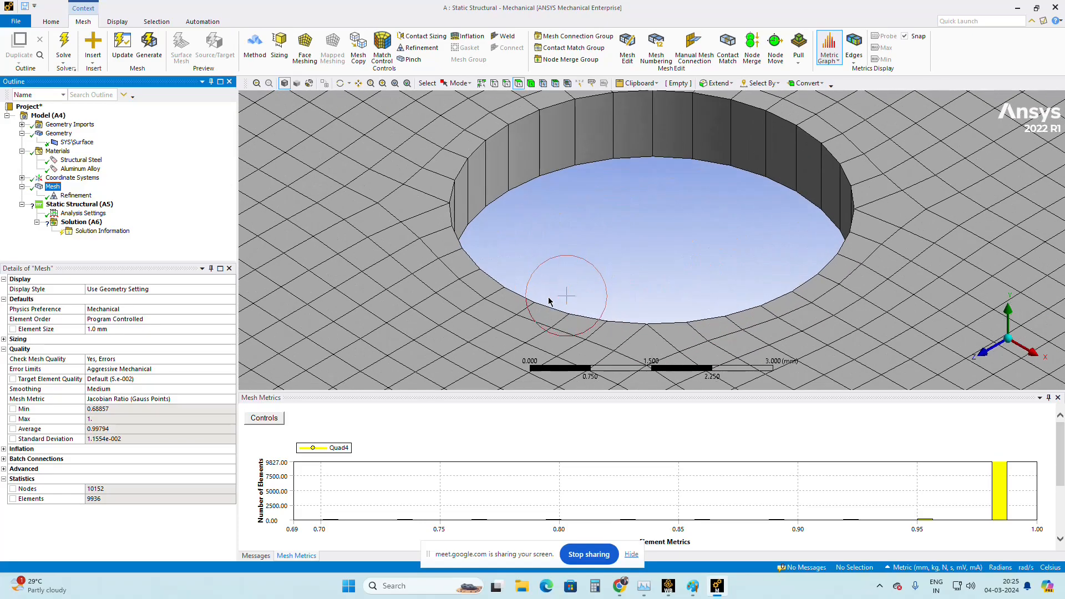
{"action": "scroll", "coordinate": [554, 281], "scroll_direction": "down", "scroll_amount": 7}
{"action": "scroll", "coordinate": [546, 312], "scroll_direction": "down", "scroll_amount": 4}
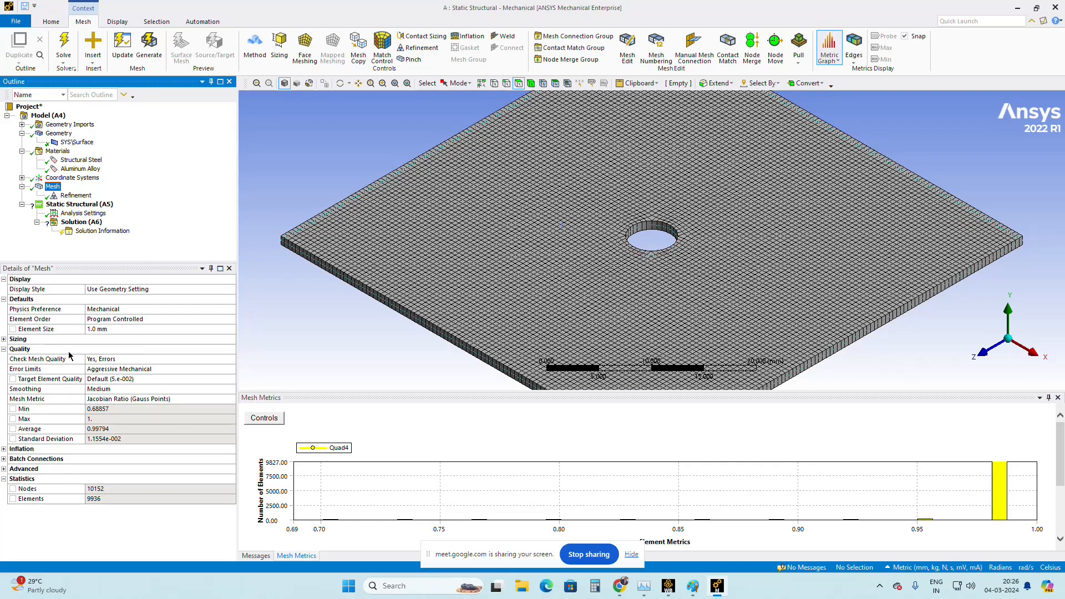
{"action": "scroll", "coordinate": [581, 257], "scroll_direction": "up", "scroll_amount": 3}
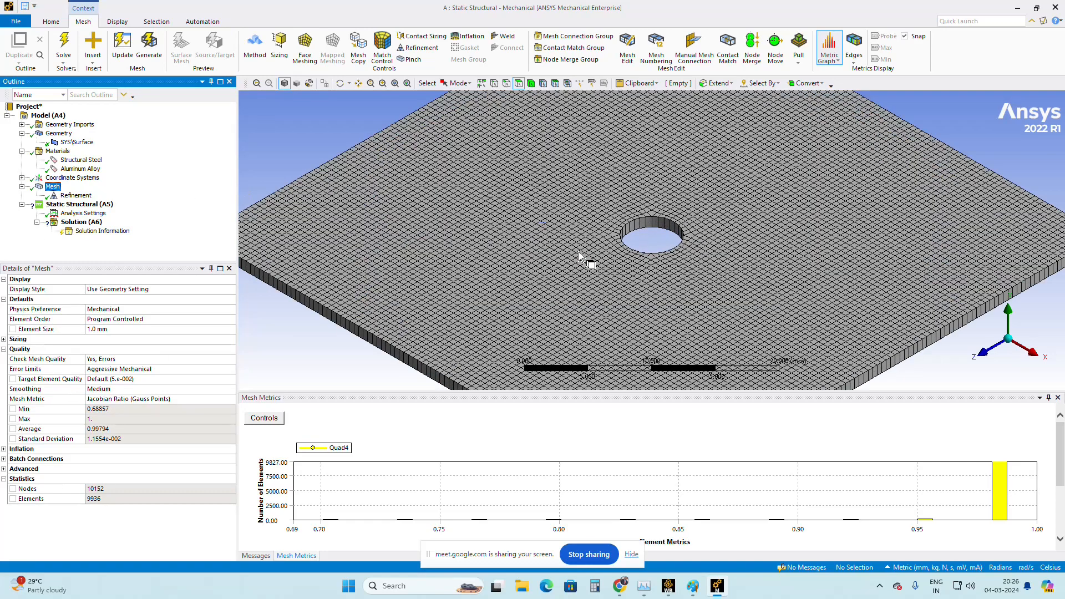
{"action": "scroll", "coordinate": [582, 257], "scroll_direction": "down", "scroll_amount": 4}
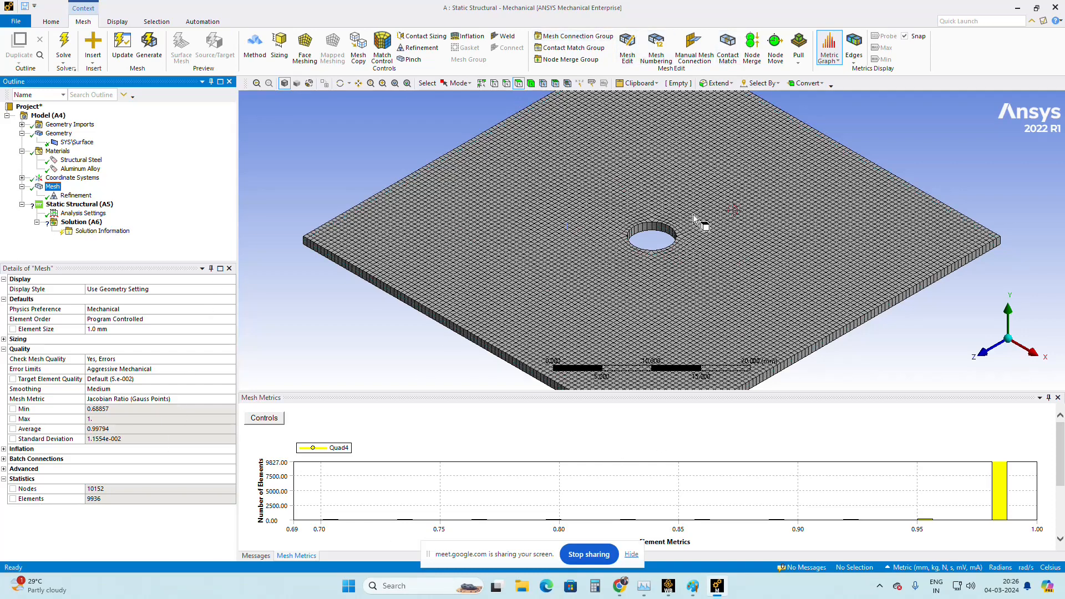
Step: Evaluate the mesh quality with the Minimum Tri Angle mesh metric
{"action": "left_click", "coordinate": [144, 399]}
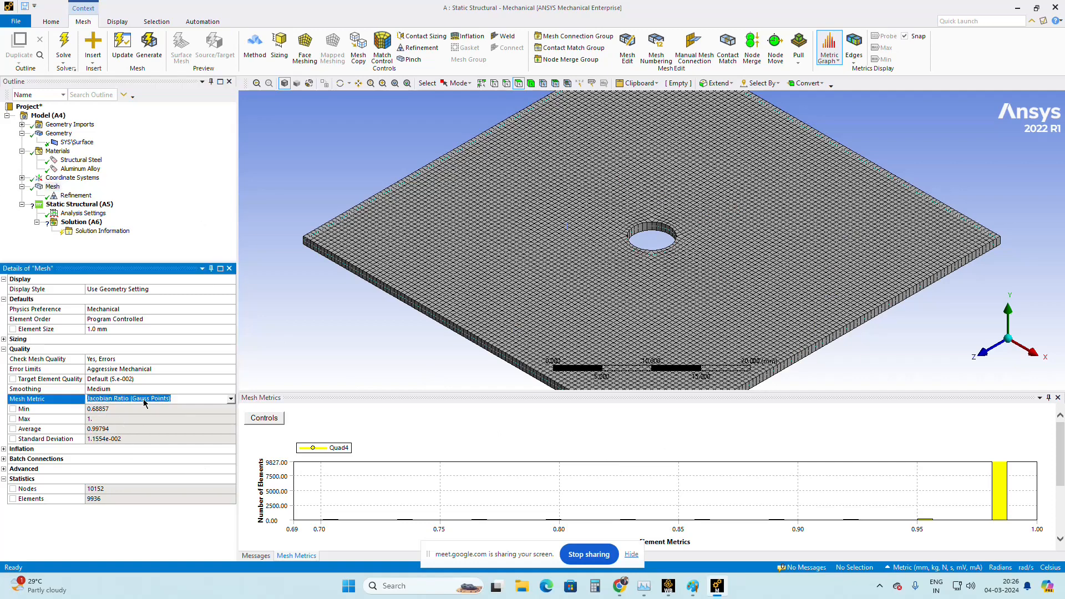
{"action": "left_click", "coordinate": [231, 398]}
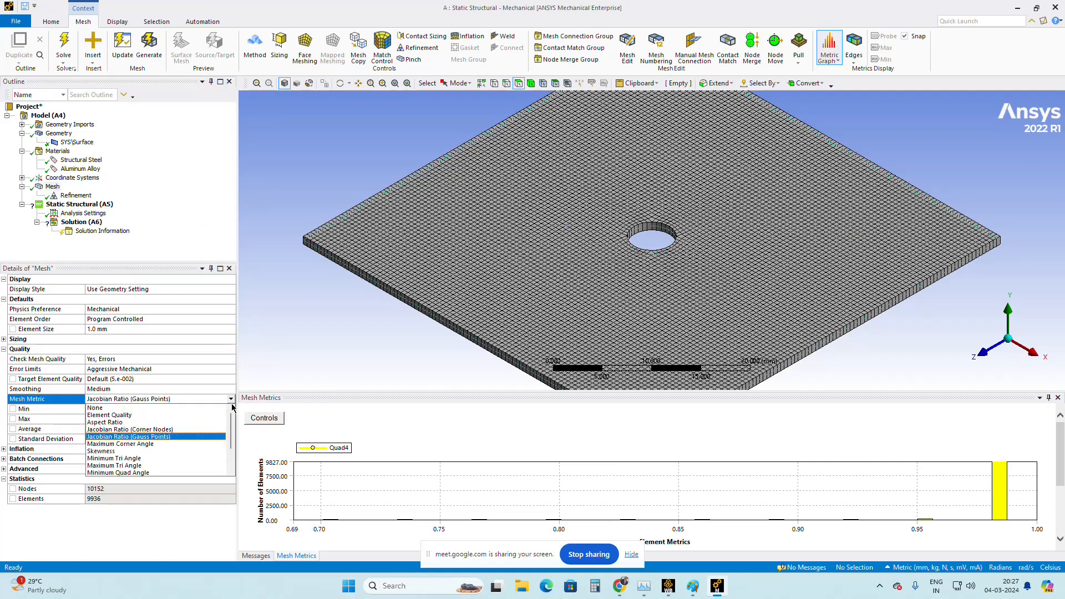
{"action": "left_click", "coordinate": [113, 460]}
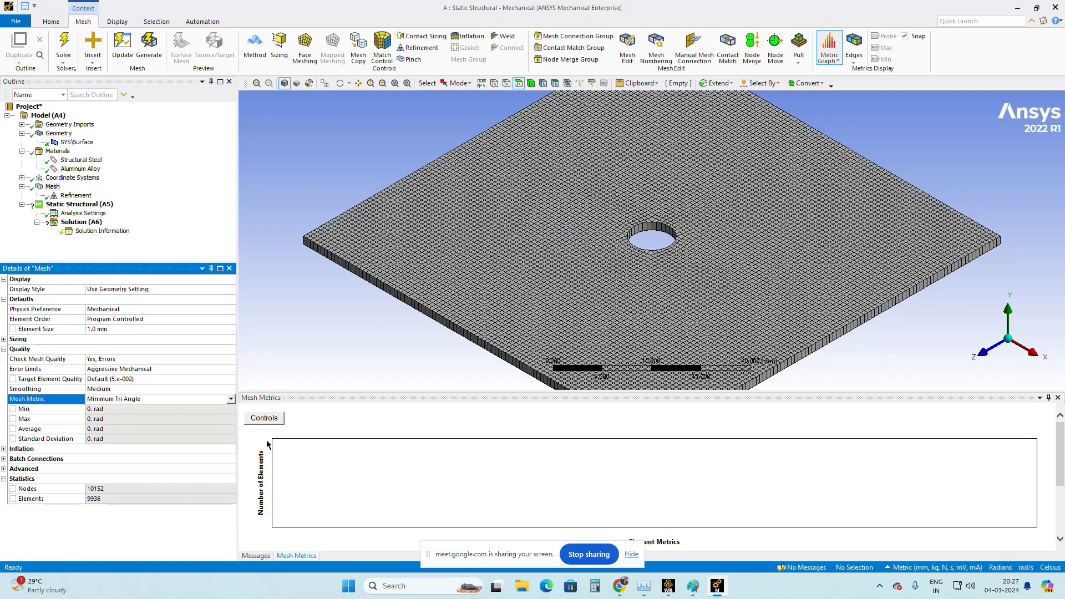
Step: Switch the mesh metric to Minimum Quad Angle and examine its element distribution and the mesh around the hole
{"action": "left_click", "coordinate": [148, 400]}
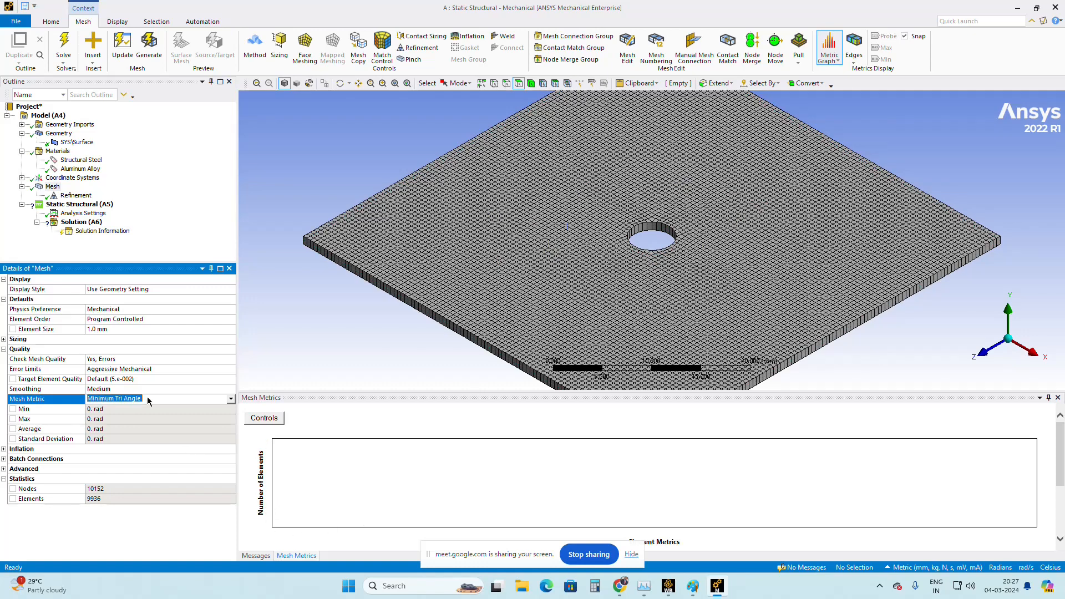
{"action": "left_click", "coordinate": [229, 399]}
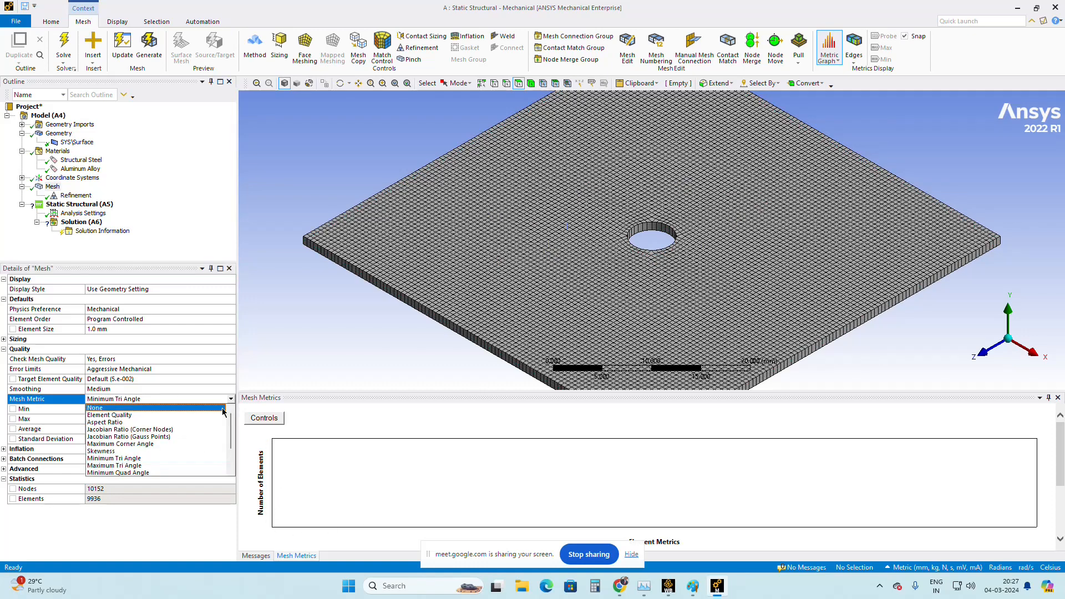
{"action": "left_click", "coordinate": [139, 473]}
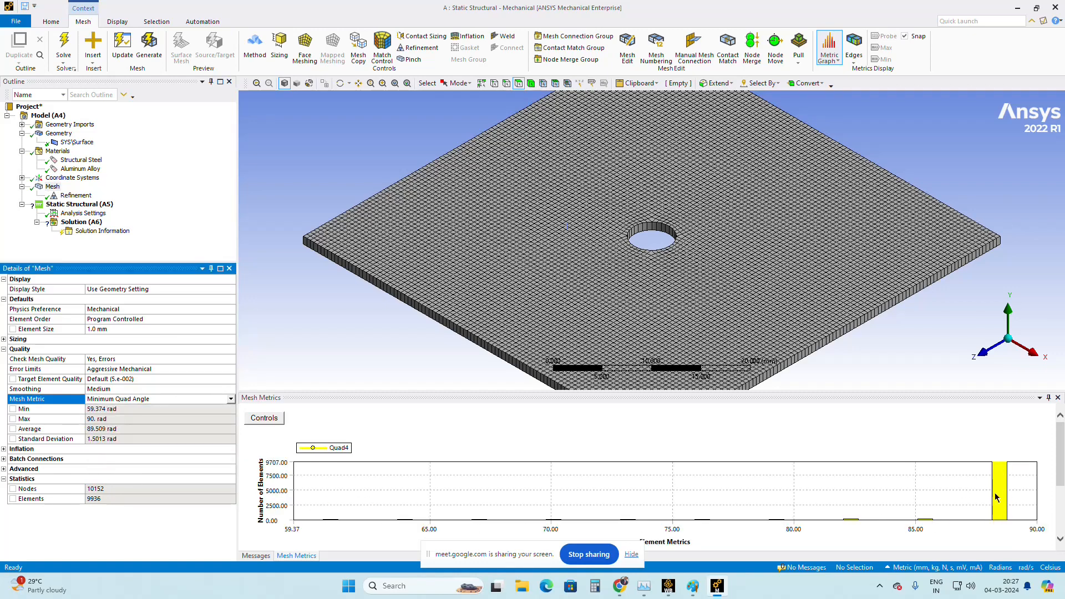
{"action": "scroll", "coordinate": [596, 304], "scroll_direction": "up", "scroll_amount": 2}
{"action": "scroll", "coordinate": [595, 303], "scroll_direction": "up", "scroll_amount": 2}
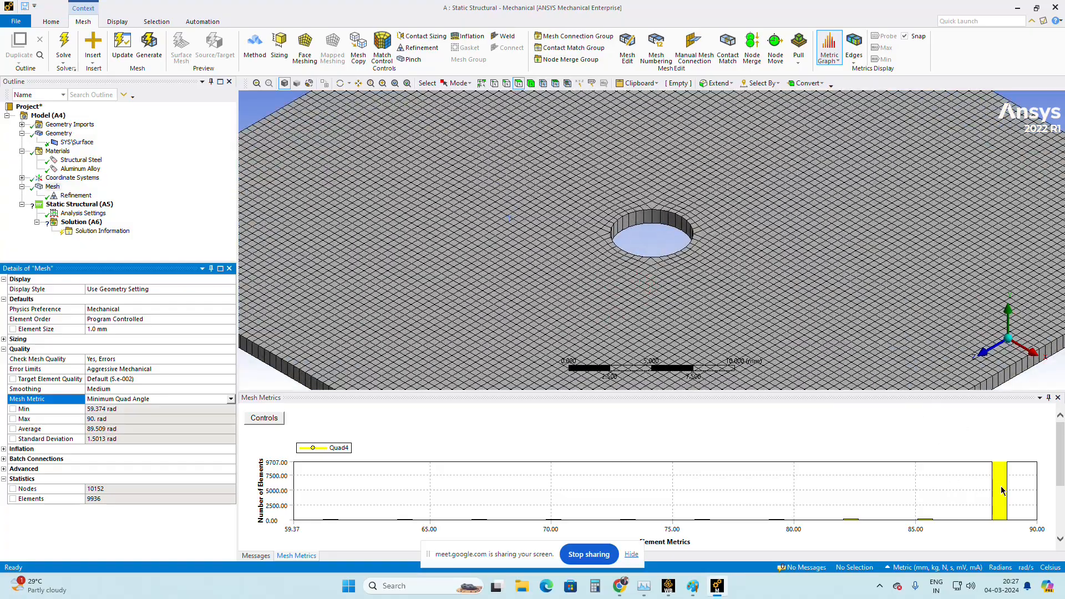
{"action": "scroll", "coordinate": [442, 341], "scroll_direction": "down", "scroll_amount": 3}
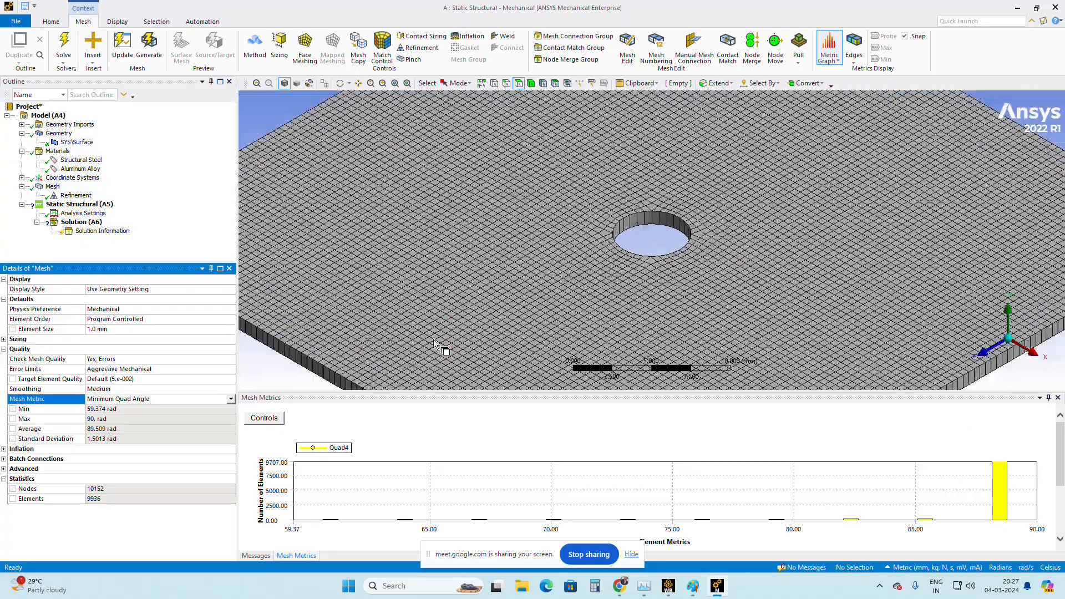
{"action": "left_click", "coordinate": [225, 398]}
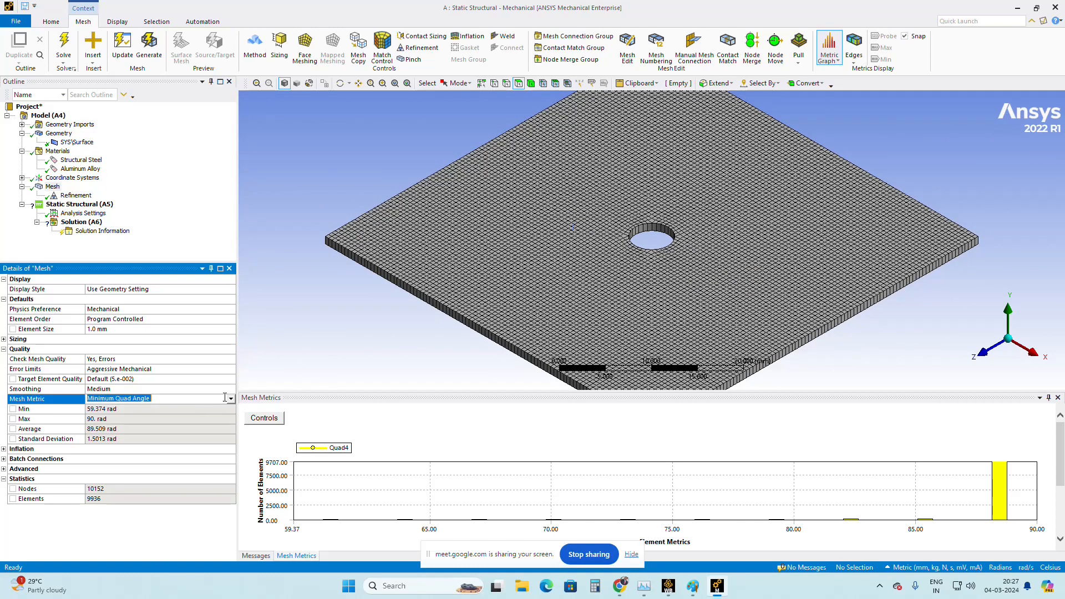
{"action": "left_click", "coordinate": [231, 399]}
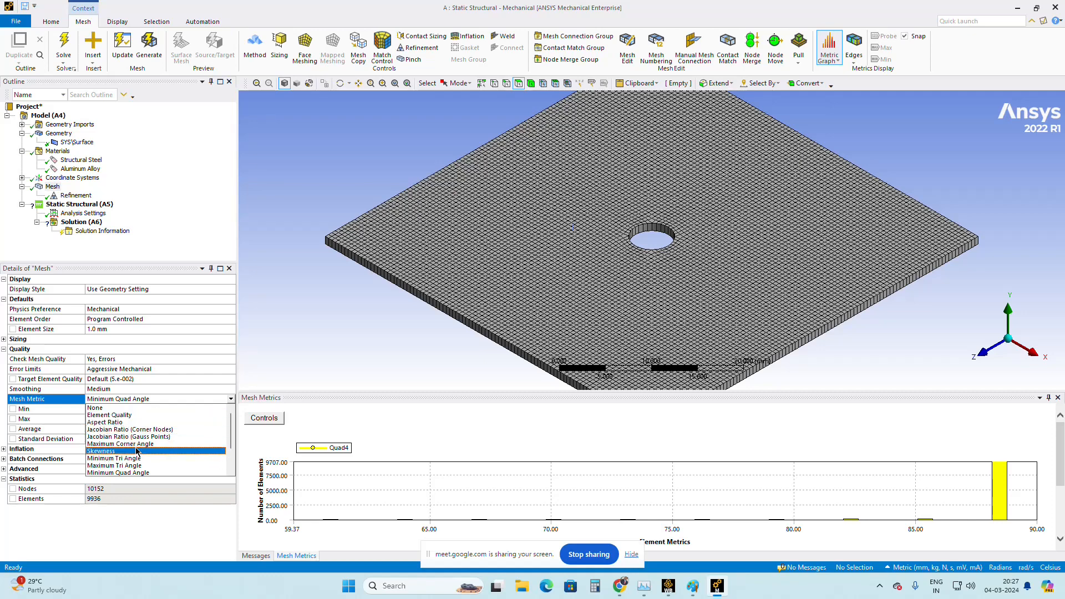
{"action": "scroll", "coordinate": [127, 452], "scroll_direction": "down", "scroll_amount": 1}
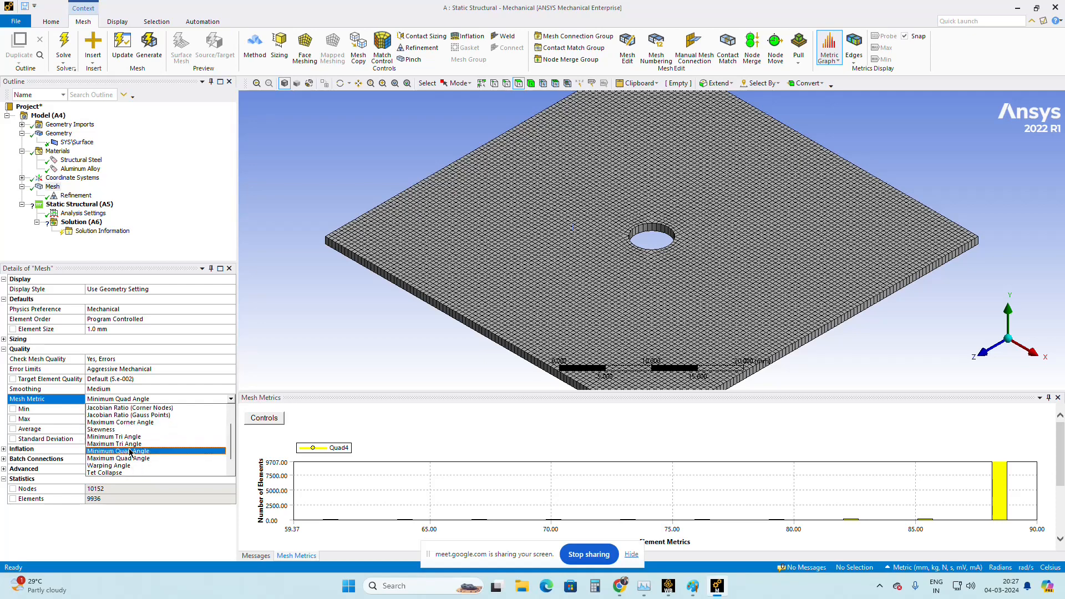
{"action": "scroll", "coordinate": [117, 452], "scroll_direction": "down", "scroll_amount": 1}
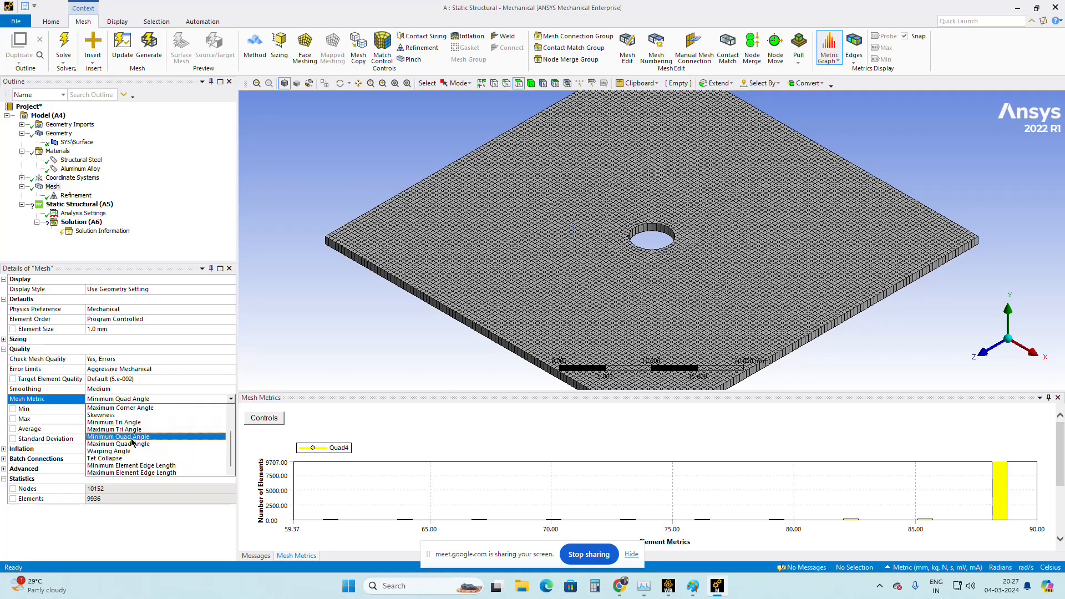
{"action": "scroll", "coordinate": [134, 443], "scroll_direction": "up", "scroll_amount": 2}
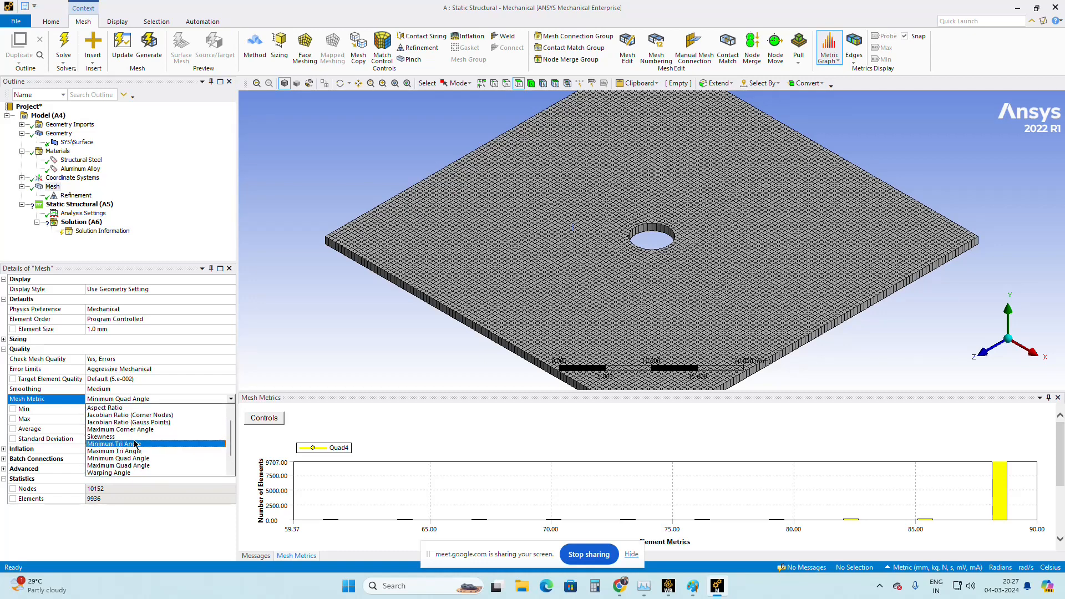
{"action": "left_click", "coordinate": [154, 440]}
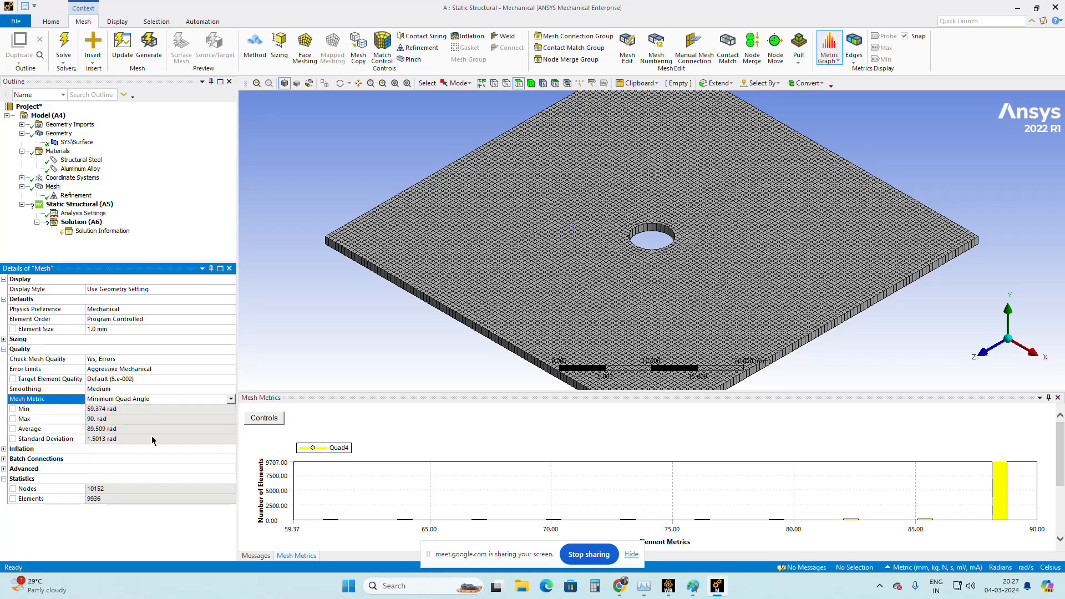
Step: Turn off the mesh quality evaluation by setting the mesh metric to None
{"action": "left_click", "coordinate": [187, 398]}
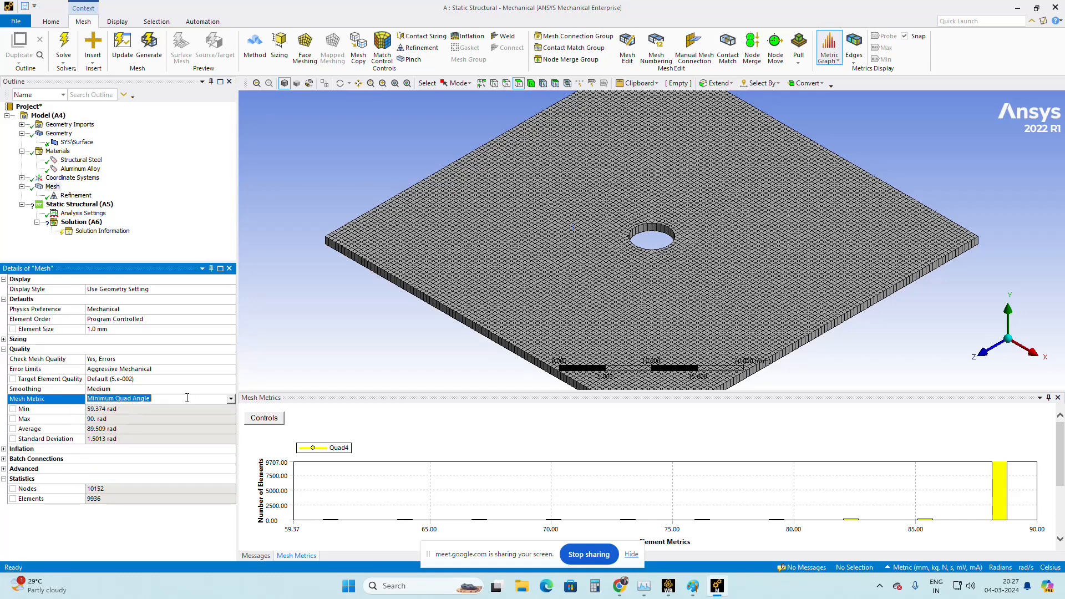
{"action": "left_click", "coordinate": [231, 399]}
{"action": "left_click", "coordinate": [156, 413]}
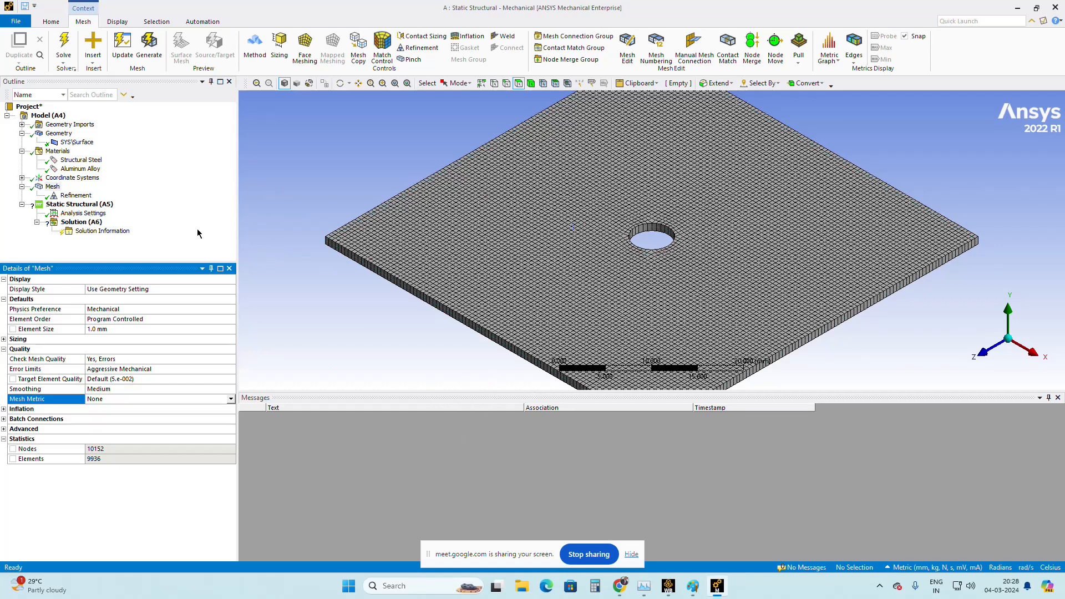
Step: Add a Fixed Support to the static structural analysis on the plate's straight edge at the negative X side
{"action": "left_click", "coordinate": [75, 204]}
{"action": "right_click", "coordinate": [75, 204]}
{"action": "mouse_move", "coordinate": [133, 211]}
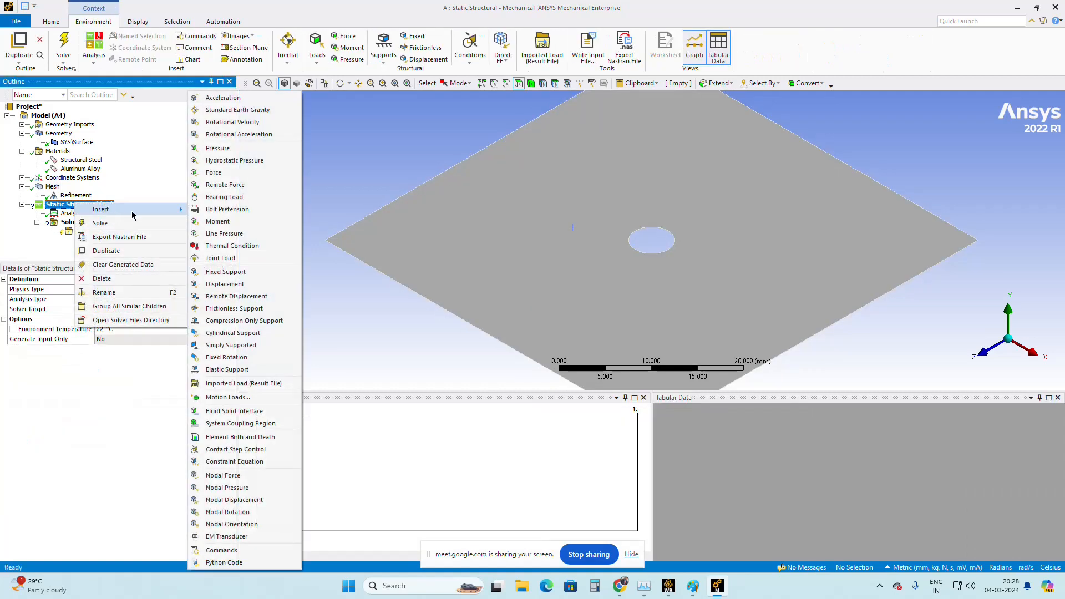
{"action": "left_click", "coordinate": [228, 273]}
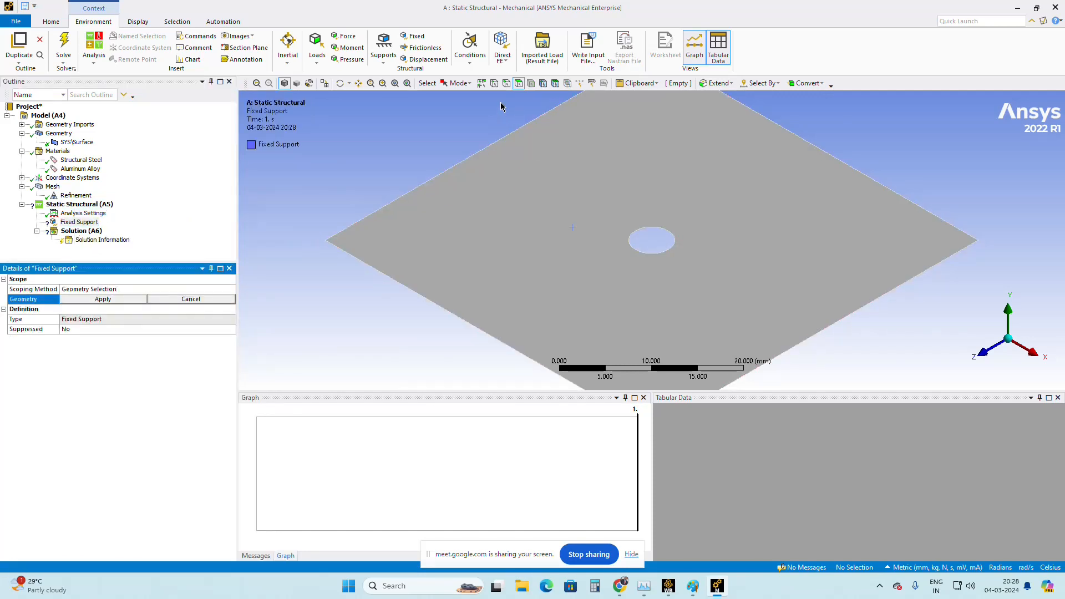
{"action": "scroll", "coordinate": [461, 161], "scroll_direction": "down", "scroll_amount": 2}
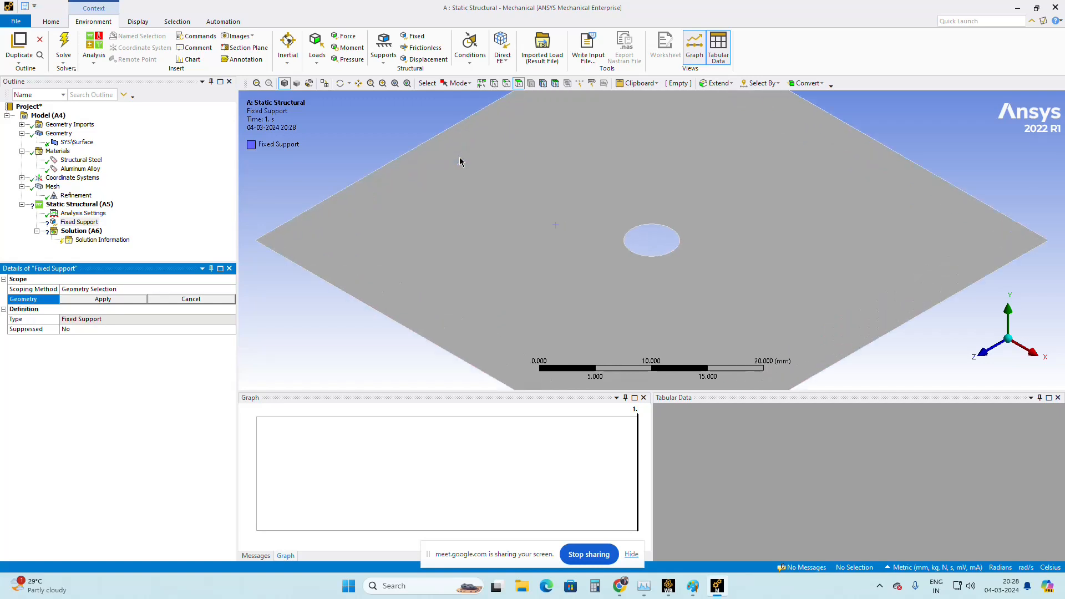
{"action": "left_click", "coordinate": [506, 83]}
{"action": "left_click", "coordinate": [514, 143]}
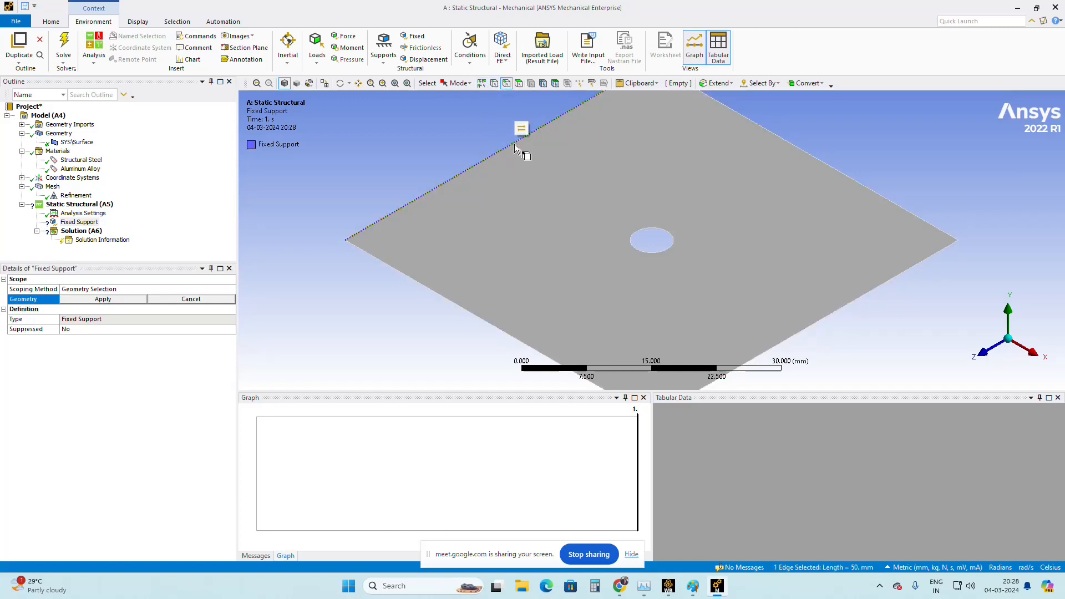
{"action": "left_click", "coordinate": [103, 300]}
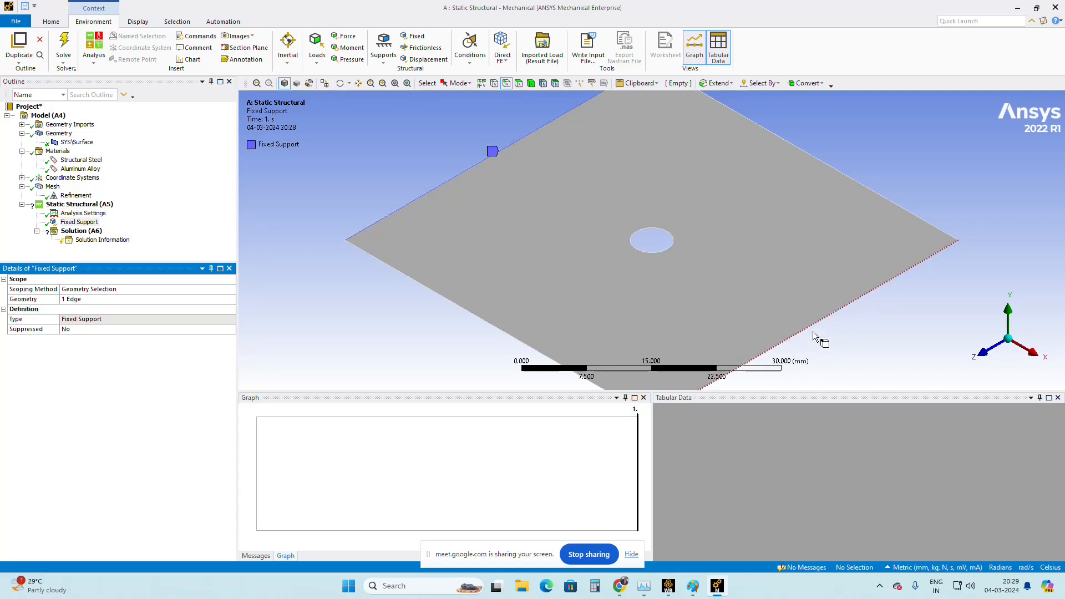
Step: Add a Force load to the plate's edge at the positive X side, opposite the fixed edge
{"action": "right_click", "coordinate": [67, 208]}
{"action": "mouse_move", "coordinate": [111, 211]}
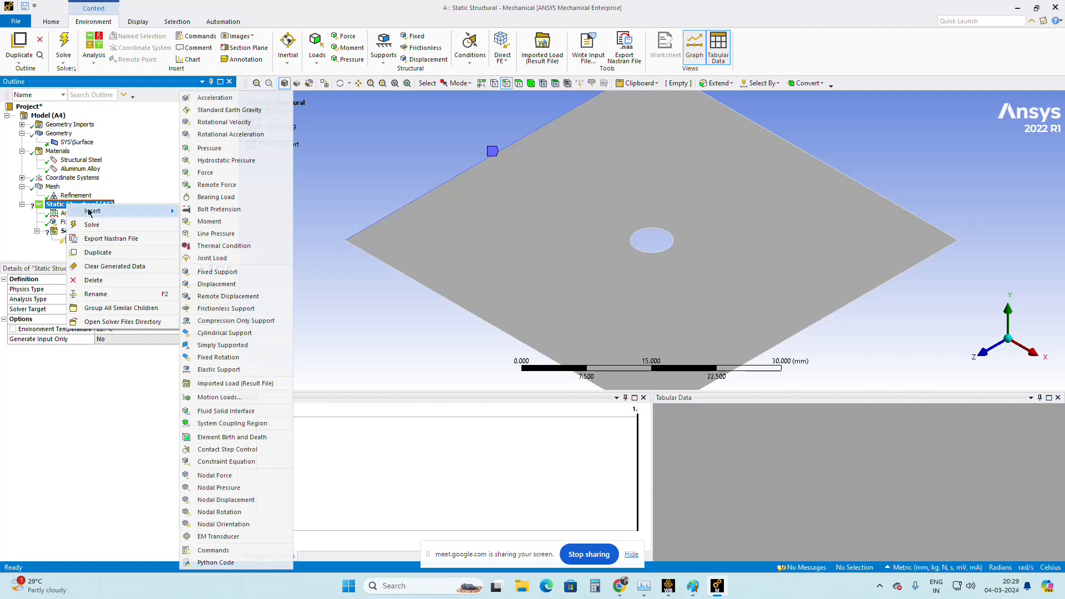
{"action": "left_click", "coordinate": [203, 172]}
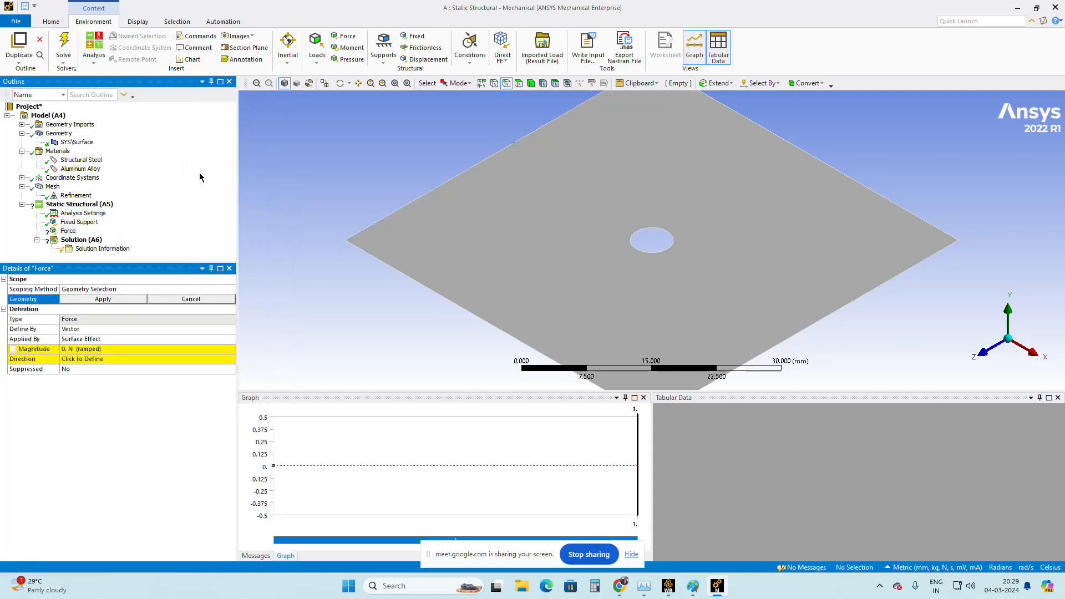
{"action": "left_click", "coordinate": [842, 311]}
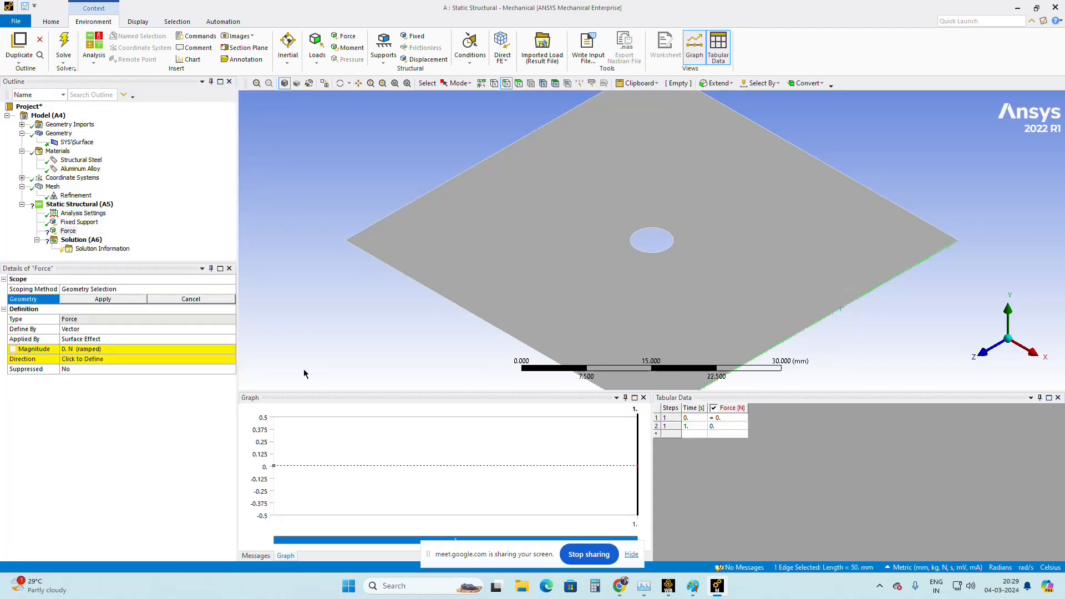
{"action": "left_click", "coordinate": [103, 299]}
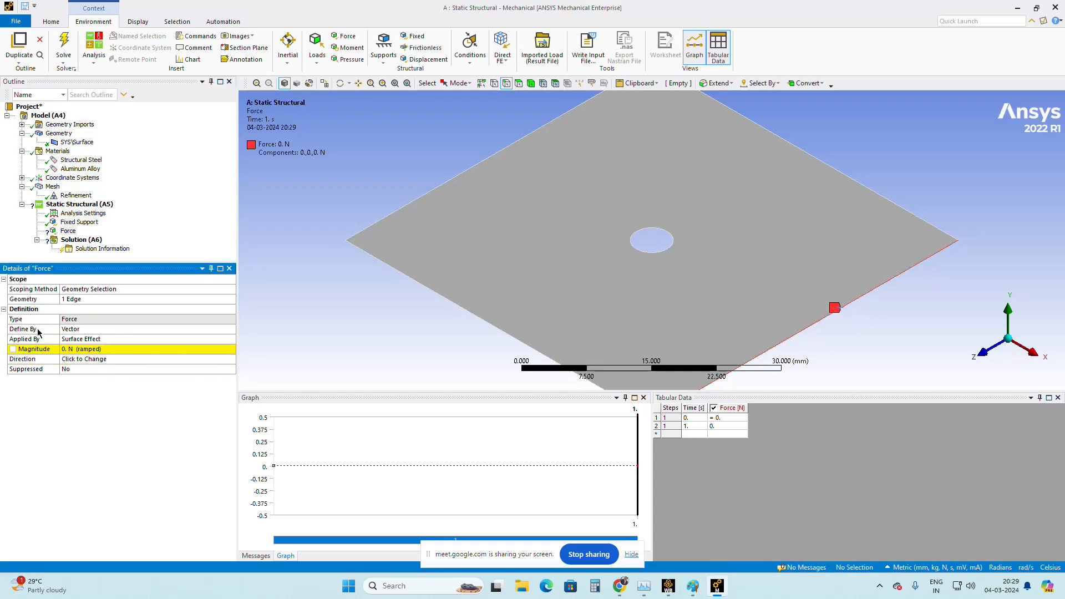
Step: Define the force by Components with an X component of 10000 N, and check its direction against the Paint sketch
{"action": "left_click", "coordinate": [198, 330]}
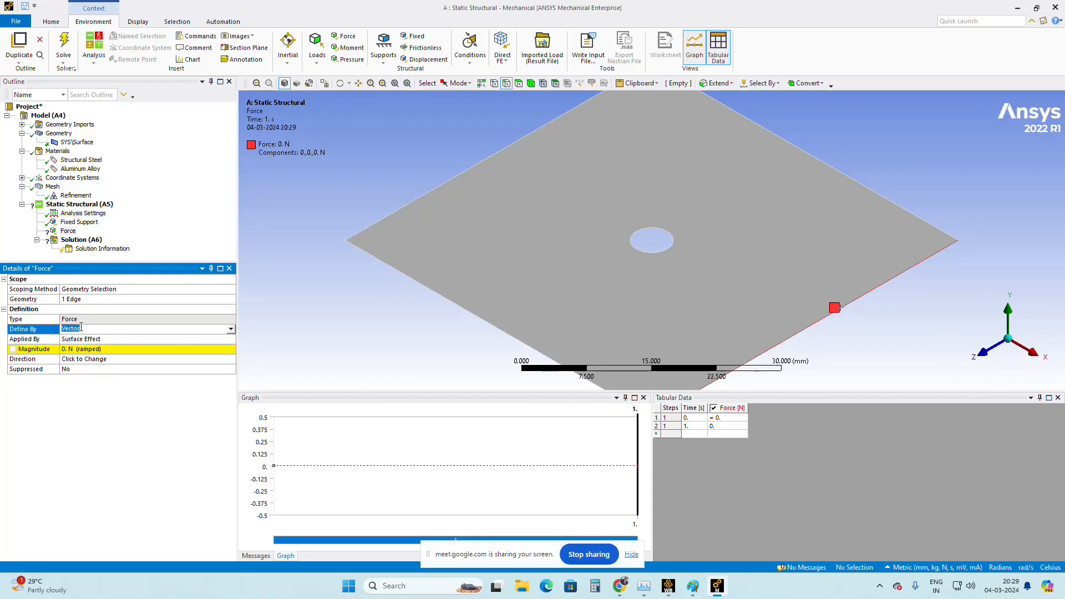
{"action": "left_click", "coordinate": [231, 330]}
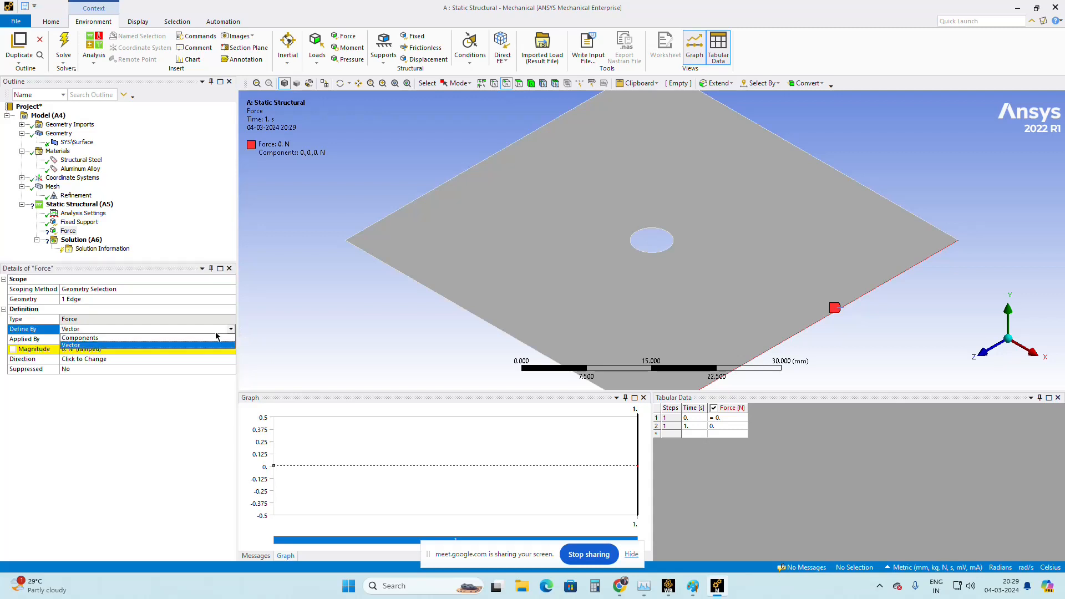
{"action": "left_click", "coordinate": [129, 339]}
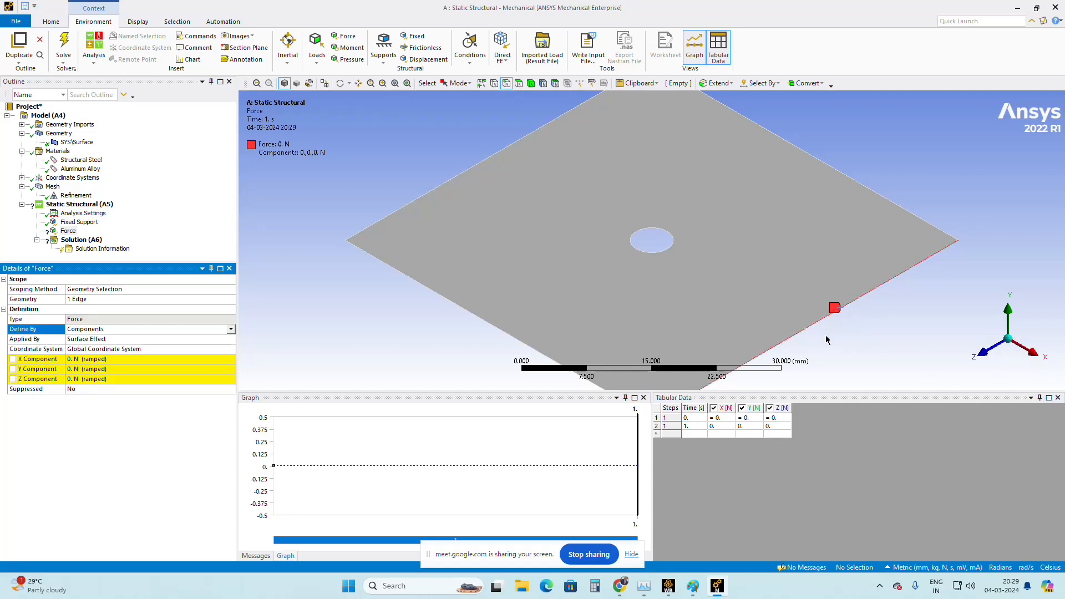
{"action": "left_click", "coordinate": [69, 360]}
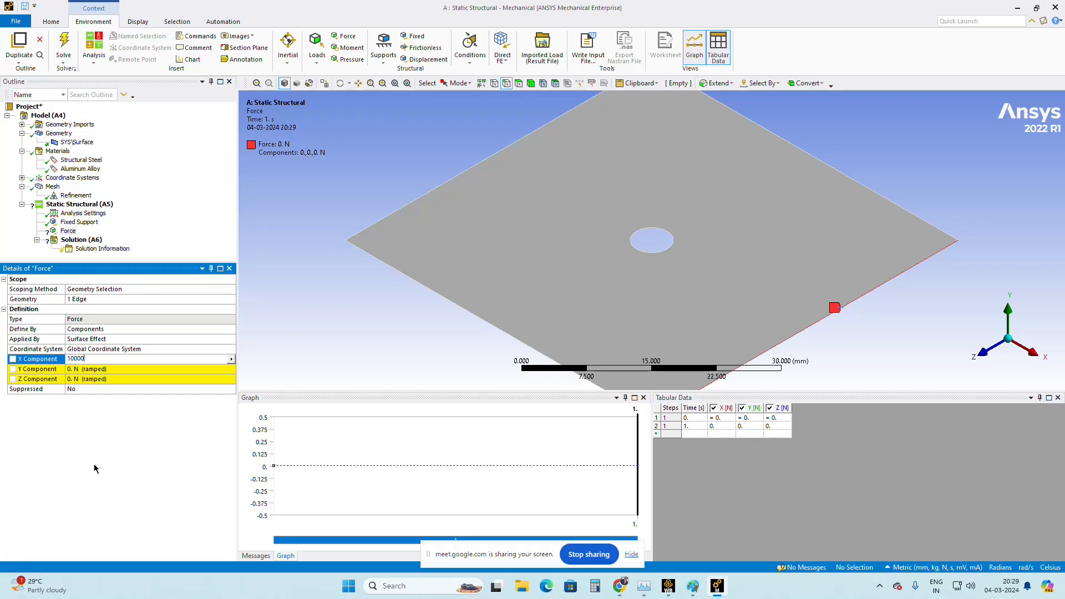
{"action": "type", "text": "10000"}
{"action": "key", "text": "Return"}
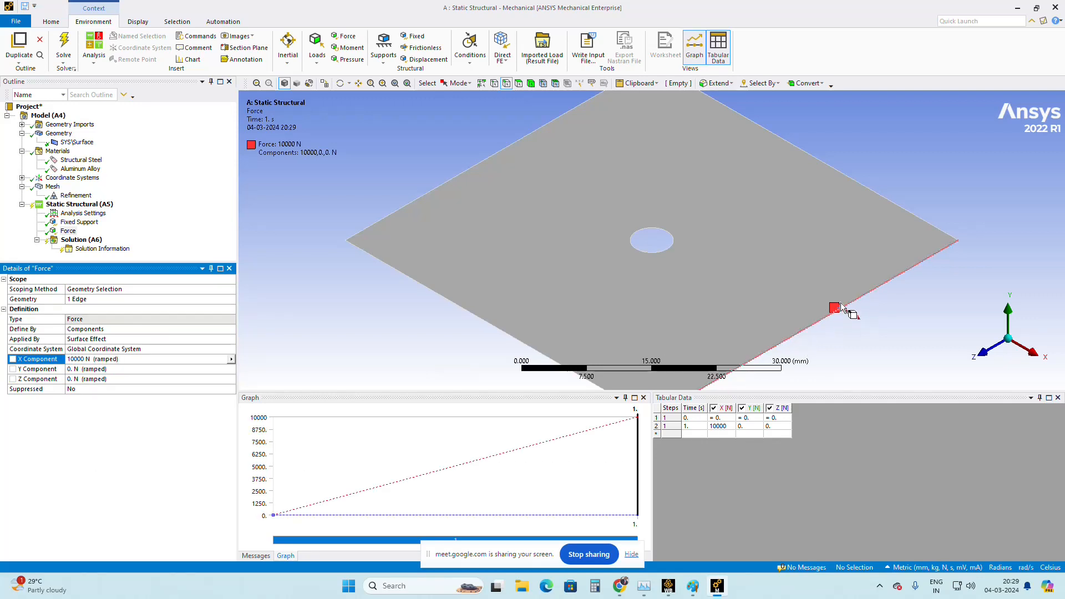
{"action": "scroll", "coordinate": [700, 321], "scroll_direction": "down", "scroll_amount": 3}
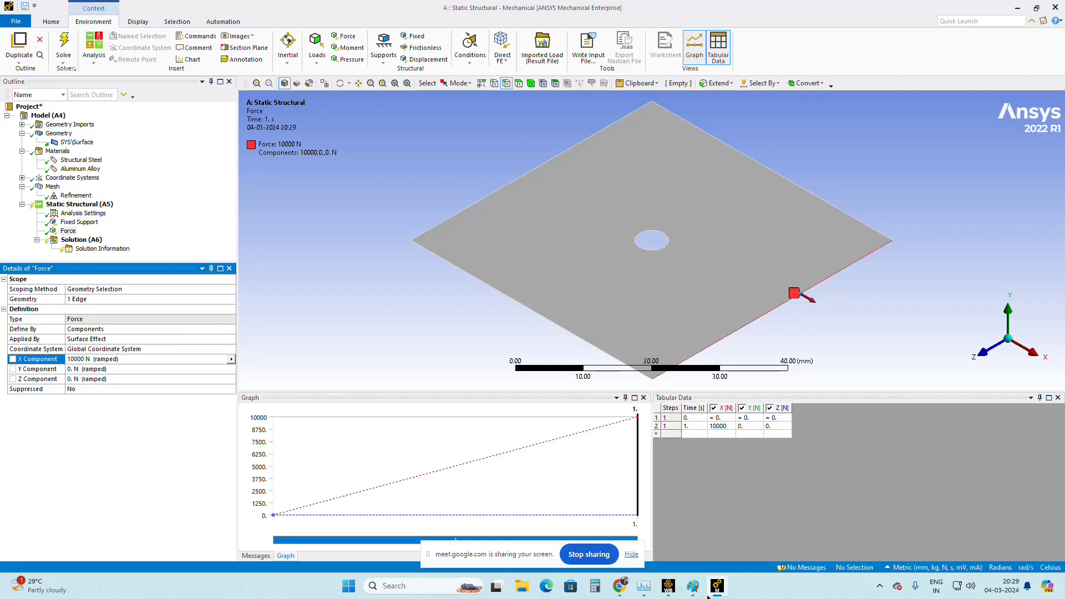
{"action": "left_click", "coordinate": [693, 586]}
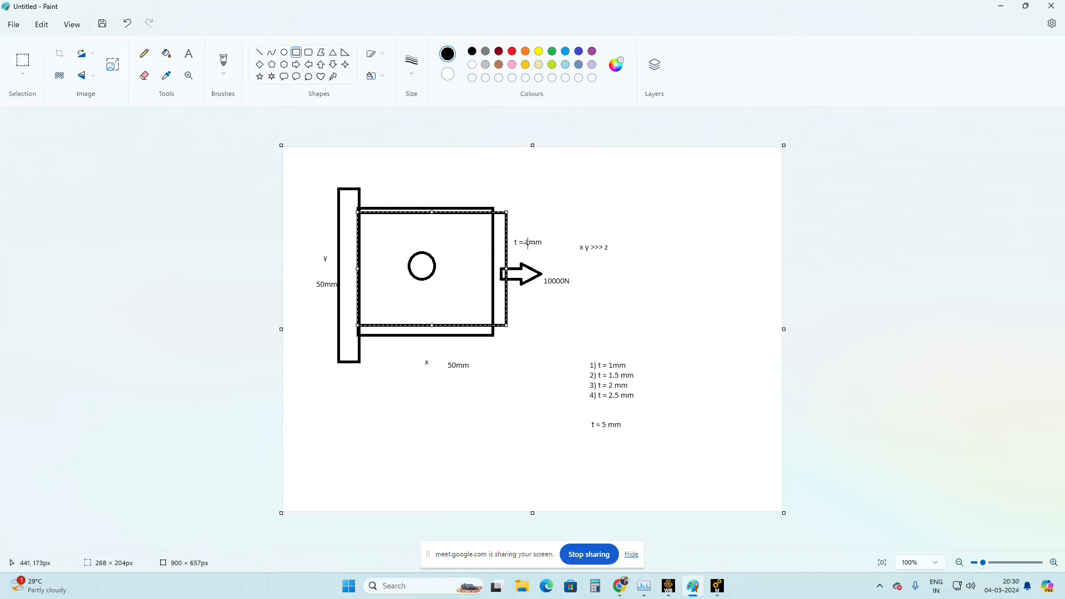
{"action": "left_click", "coordinate": [718, 588]}
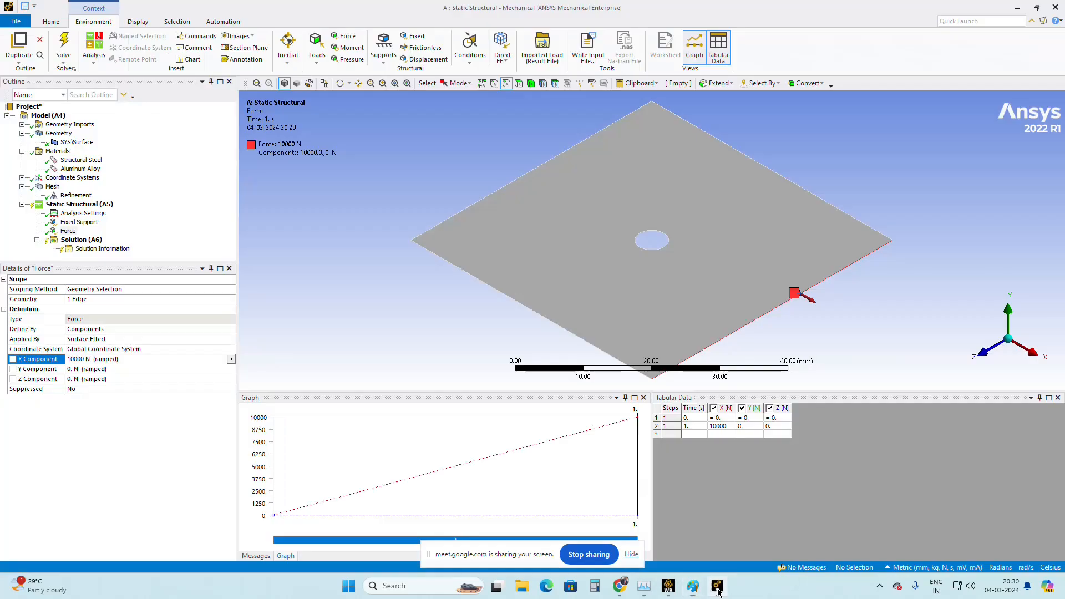
Step: Add an Equivalent (von-Mises) stress result to the solution
{"action": "right_click", "coordinate": [92, 239]}
{"action": "mouse_move", "coordinate": [136, 243]}
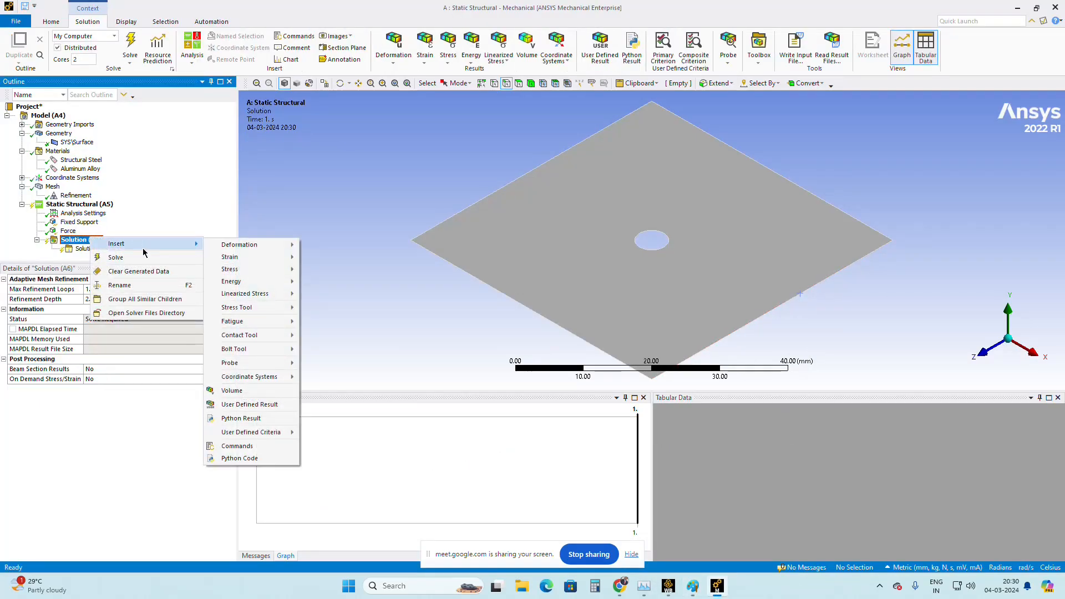
{"action": "left_click", "coordinate": [11, 251]}
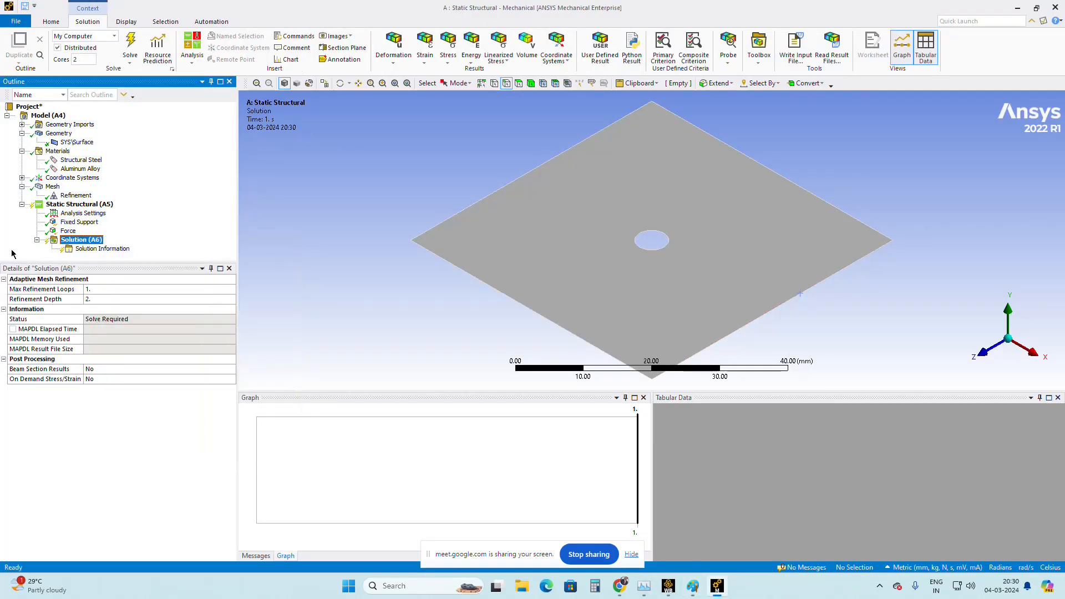
{"action": "right_click", "coordinate": [90, 238]}
{"action": "mouse_move", "coordinate": [115, 244]}
{"action": "mouse_move", "coordinate": [250, 269]}
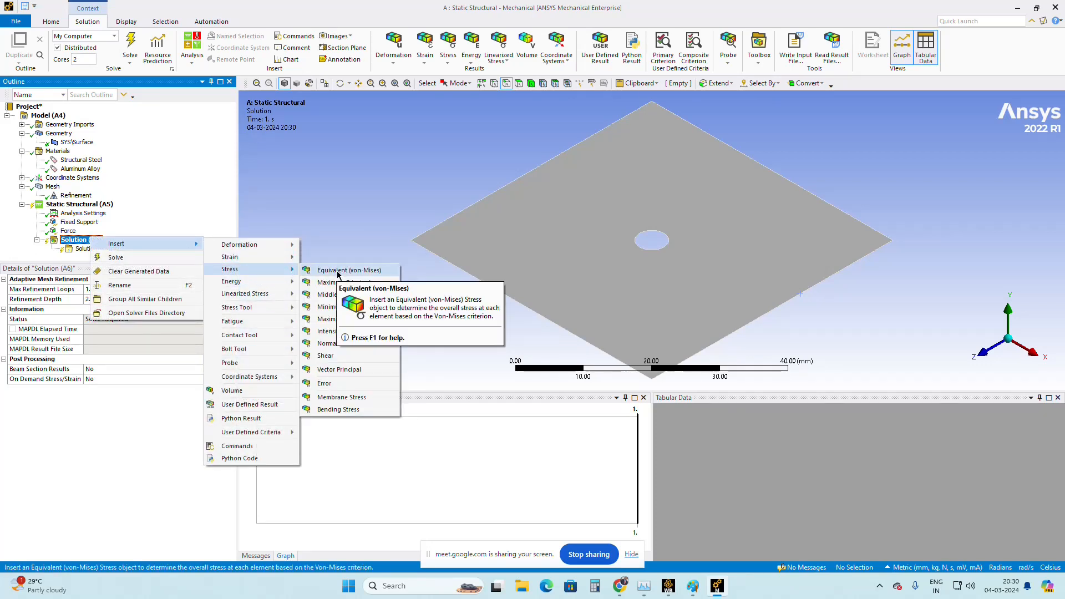
{"action": "left_click", "coordinate": [329, 271]}
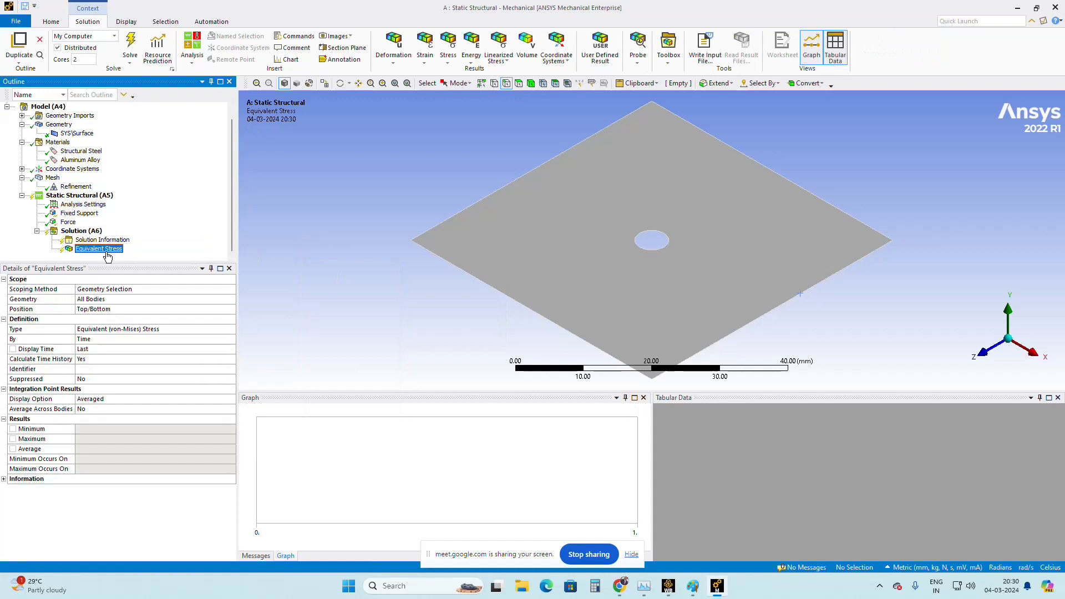
Step: Add a Total Deformation result to the solution and compare its settings with those of the stress result
{"action": "left_click", "coordinate": [83, 230]}
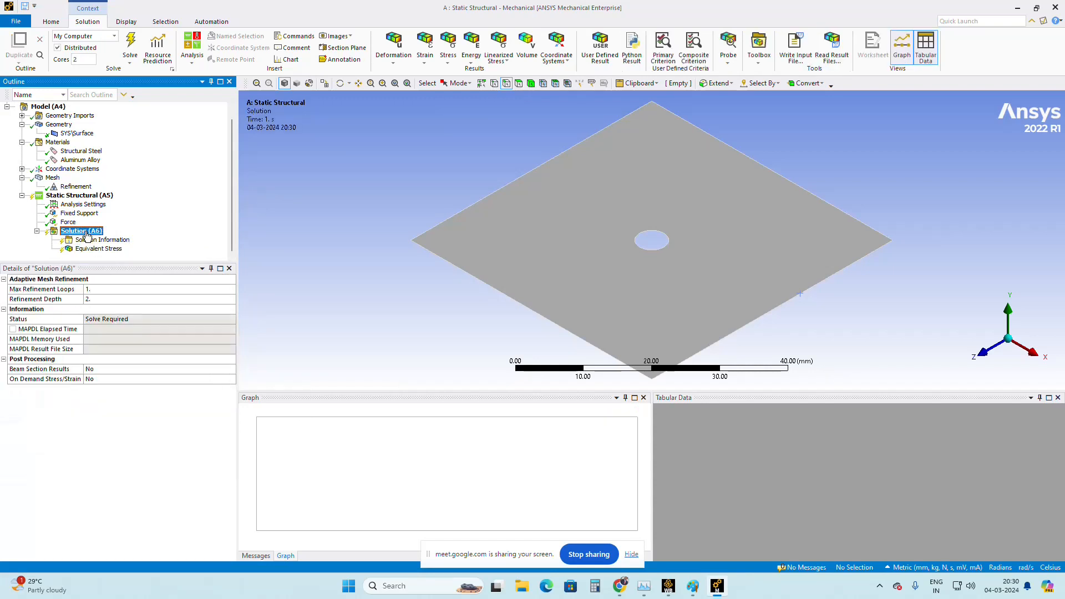
{"action": "right_click", "coordinate": [87, 231]}
{"action": "mouse_move", "coordinate": [131, 241]}
{"action": "mouse_move", "coordinate": [266, 240]}
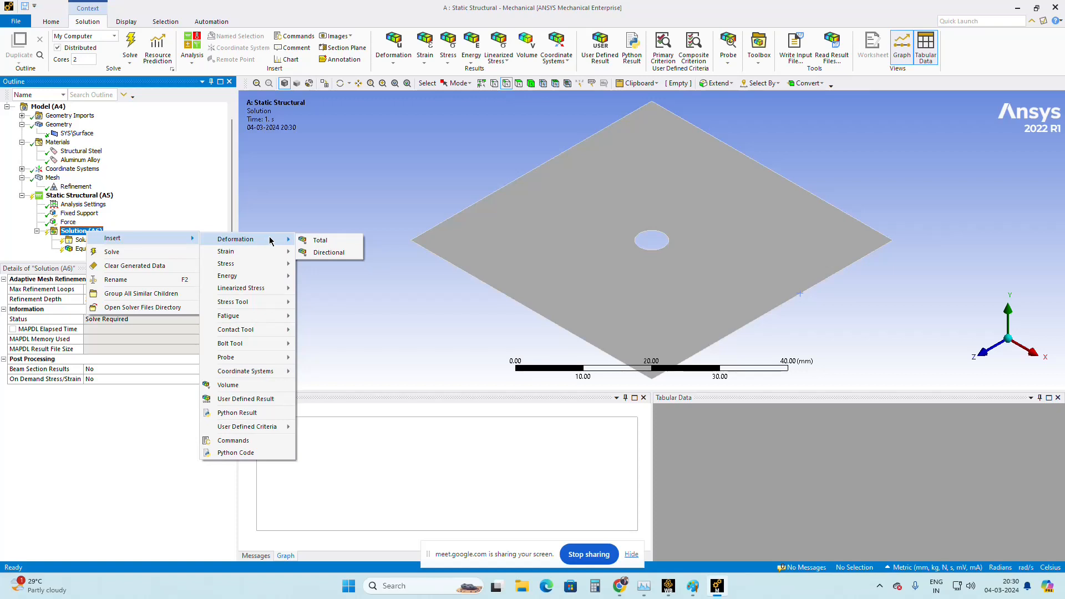
{"action": "left_click", "coordinate": [328, 245]}
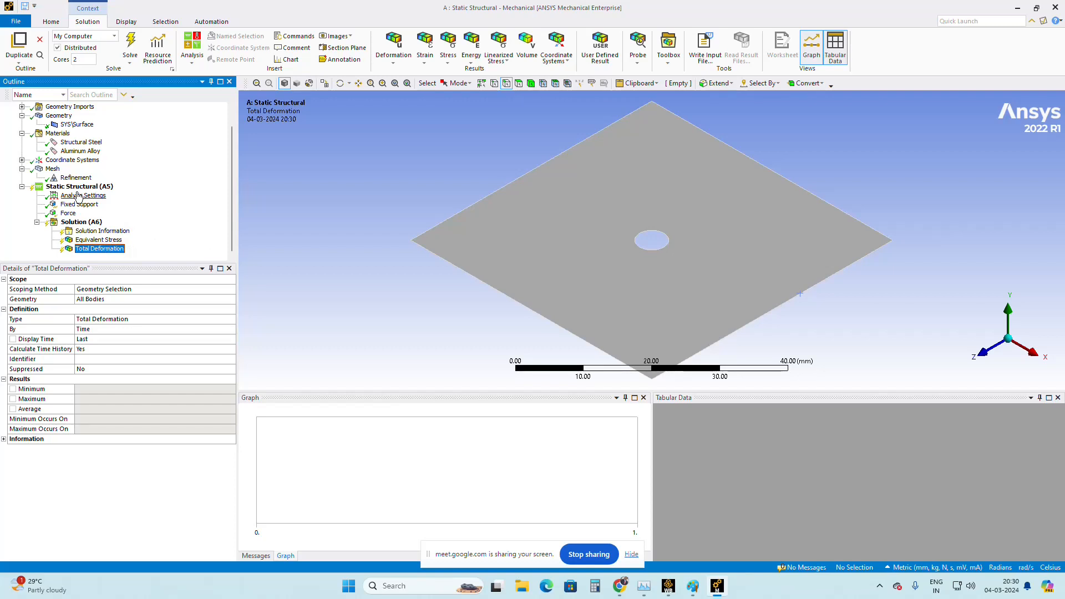
{"action": "left_click", "coordinate": [98, 240]}
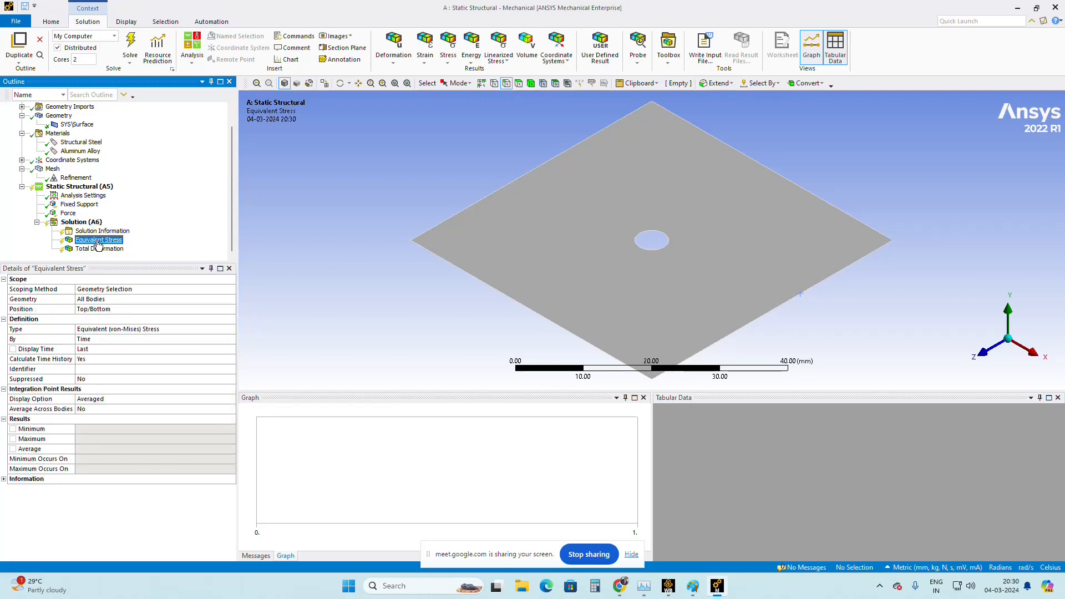
{"action": "left_click", "coordinate": [98, 249]}
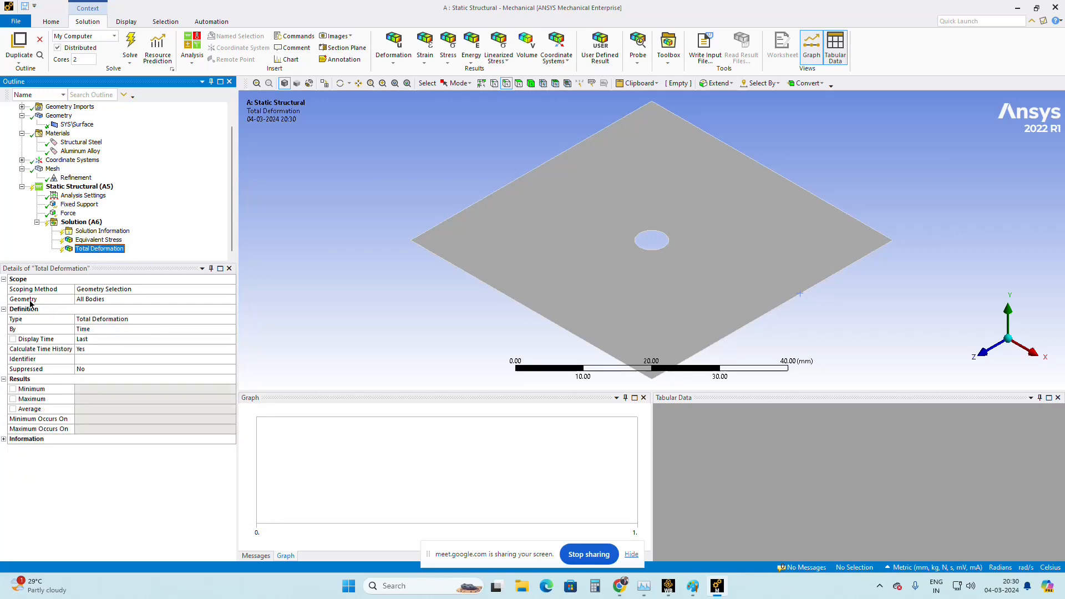
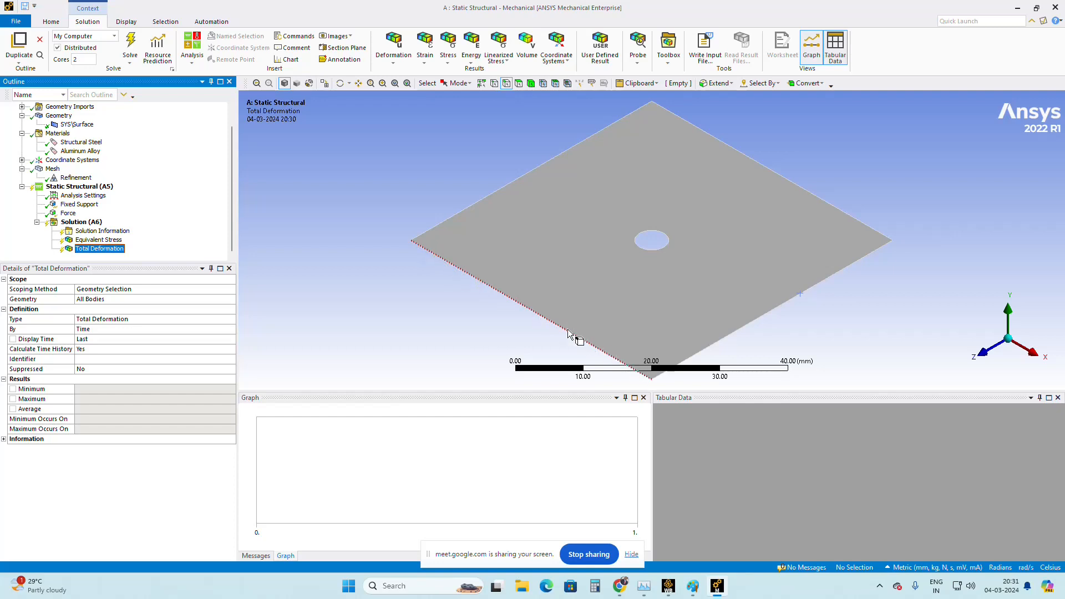
Step: Scope the Total Deformation result to the plate's edge on the positive Z side, between the fixed and loaded edges
{"action": "left_click", "coordinate": [508, 300]}
{"action": "left_click", "coordinate": [100, 300]}
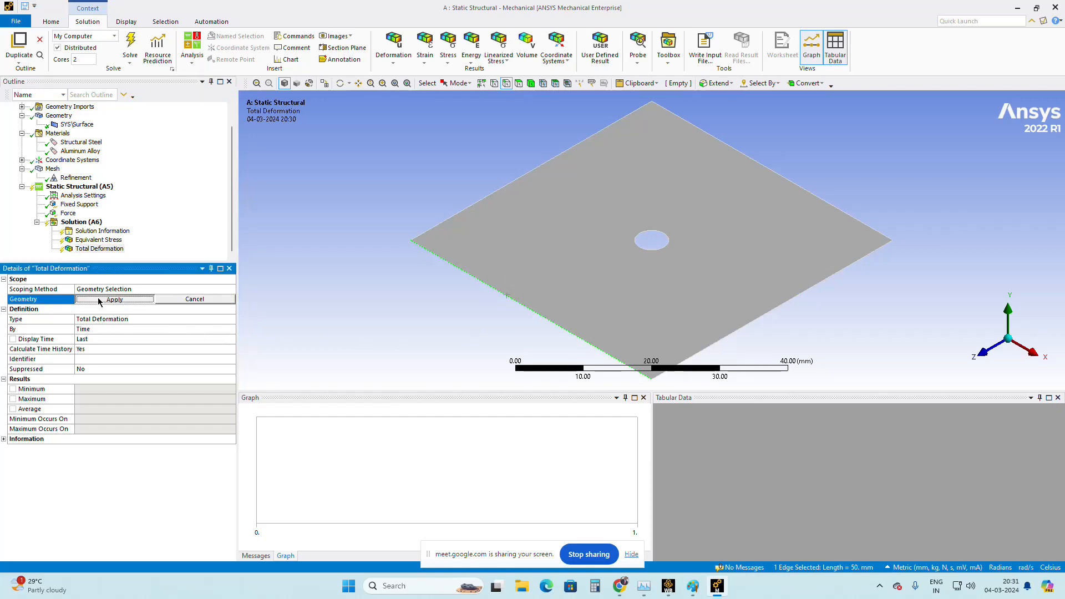
{"action": "left_click", "coordinate": [100, 300]}
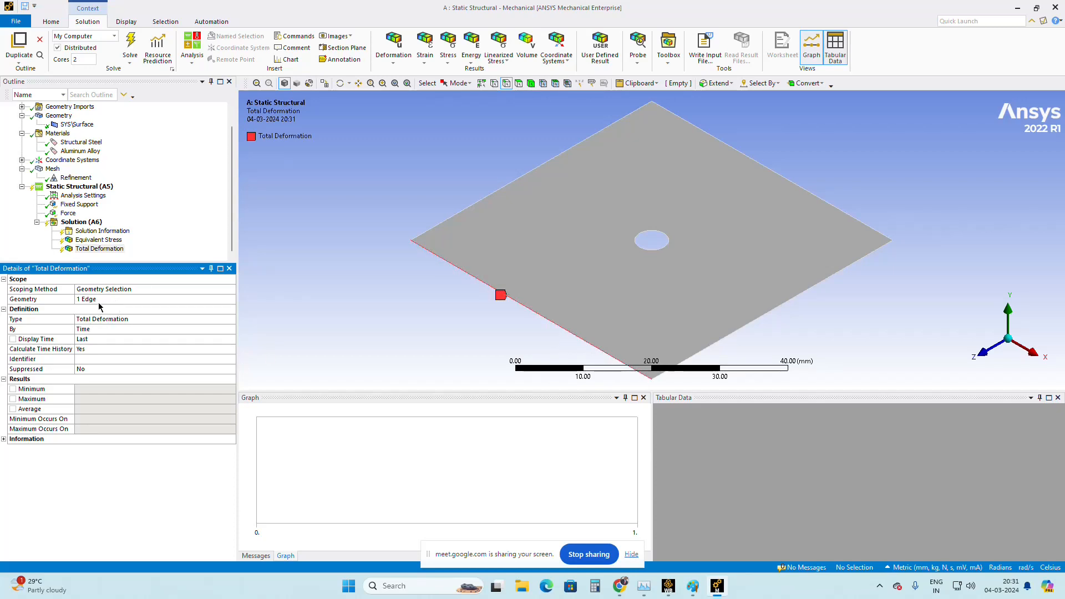
Step: Convert the edge-scoped Total Deformation to a path result and show the new path under Construction Geometry
{"action": "left_click", "coordinate": [100, 249]}
{"action": "right_click", "coordinate": [100, 252]}
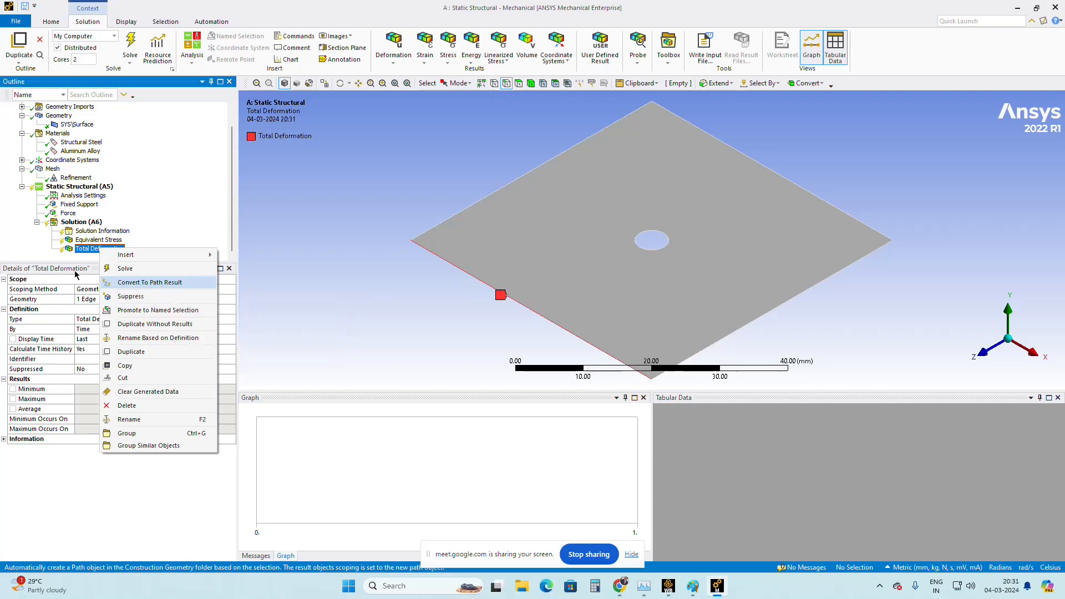
{"action": "left_click", "coordinate": [25, 253]}
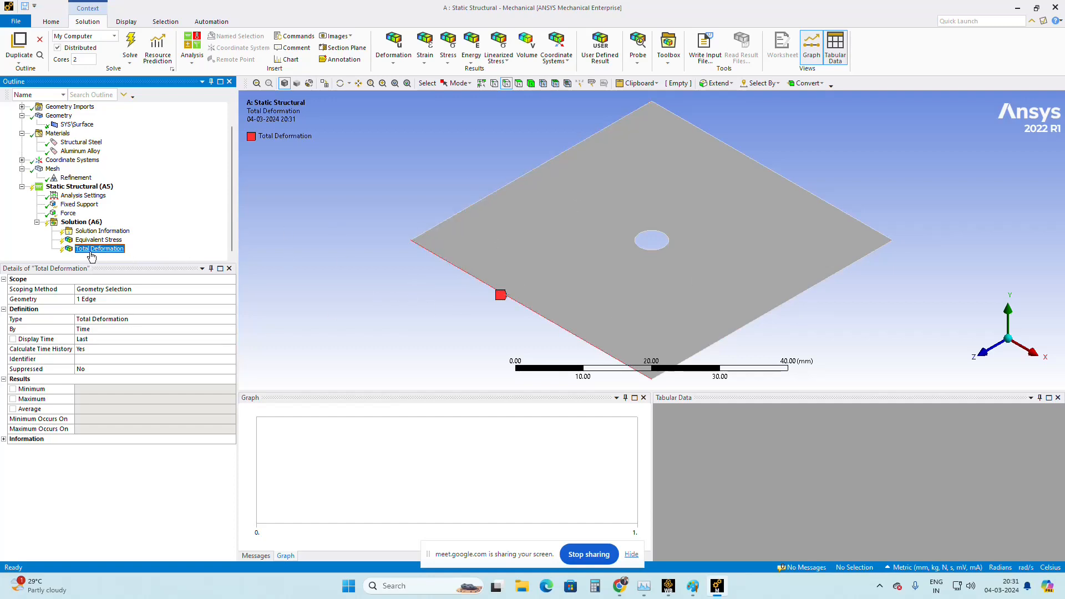
{"action": "right_click", "coordinate": [93, 255]}
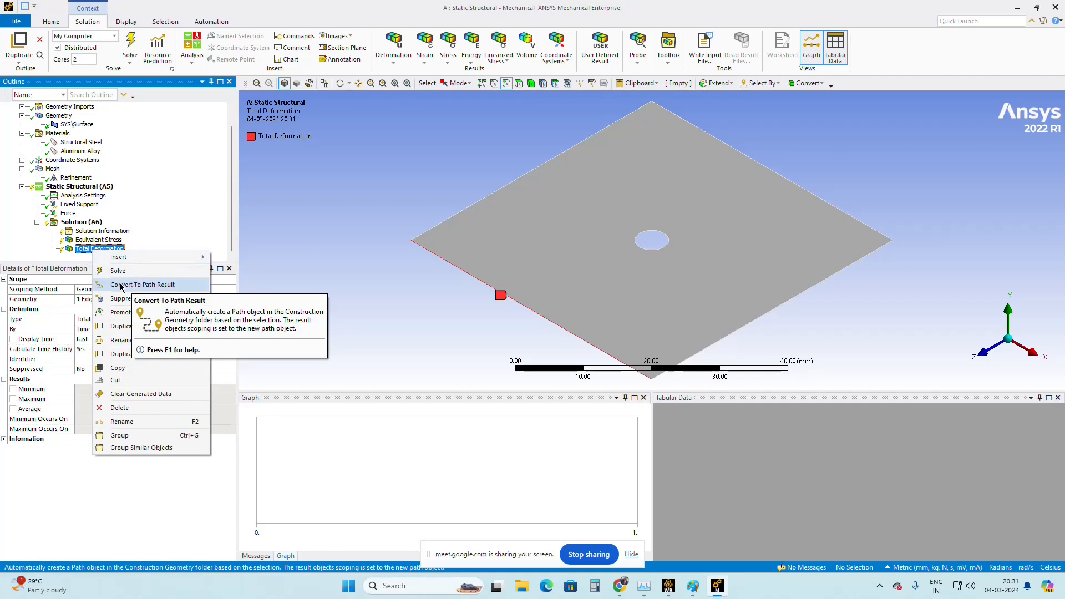
{"action": "left_click", "coordinate": [138, 286]}
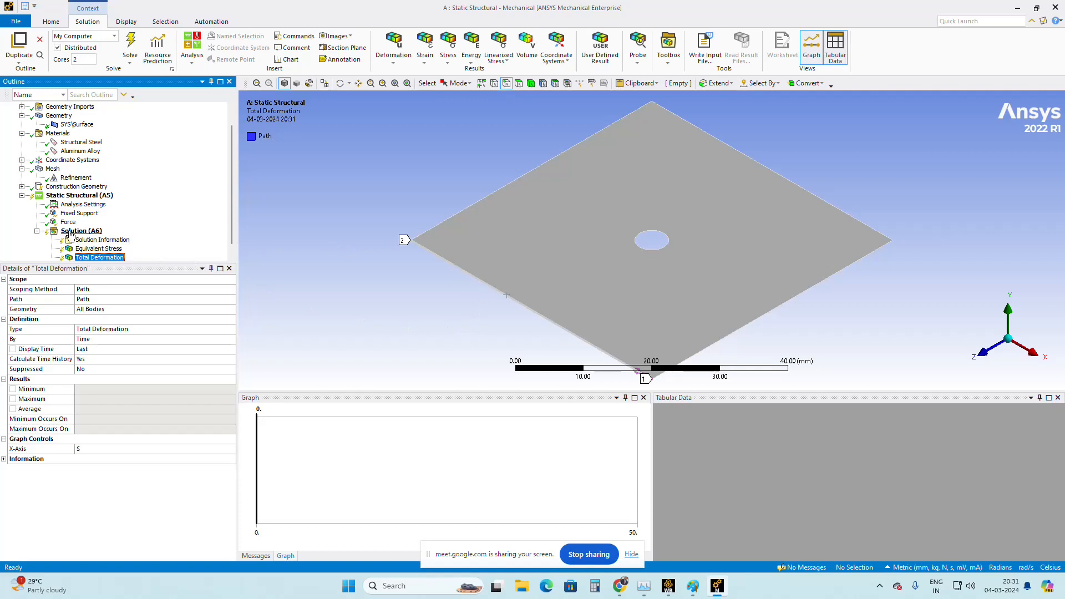
{"action": "scroll", "coordinate": [28, 129], "scroll_direction": "up", "scroll_amount": 1}
{"action": "scroll", "coordinate": [45, 146], "scroll_direction": "down", "scroll_amount": 1}
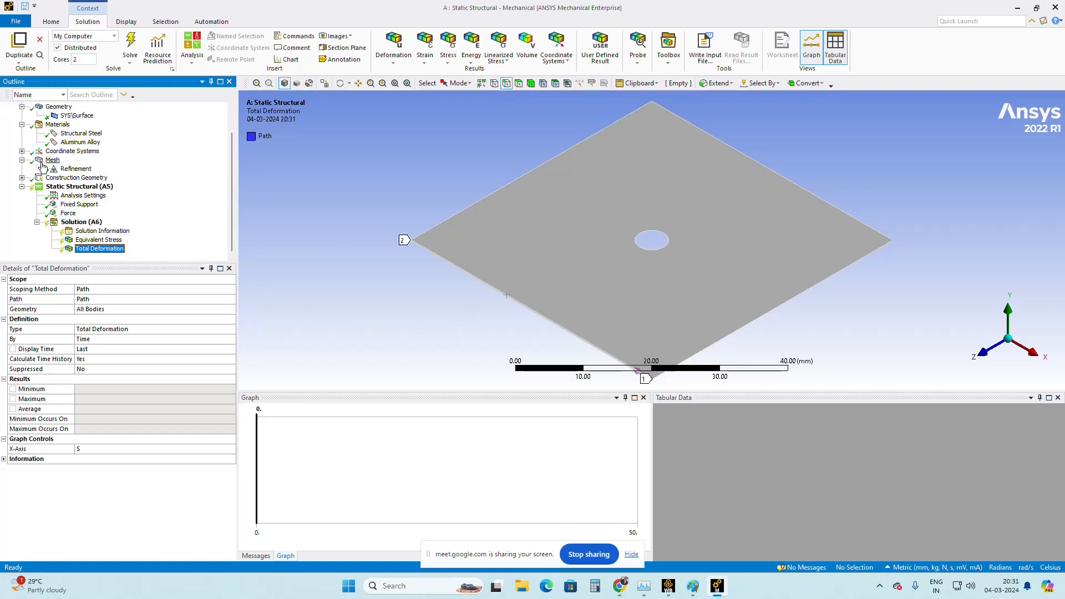
{"action": "left_click", "coordinate": [22, 178]}
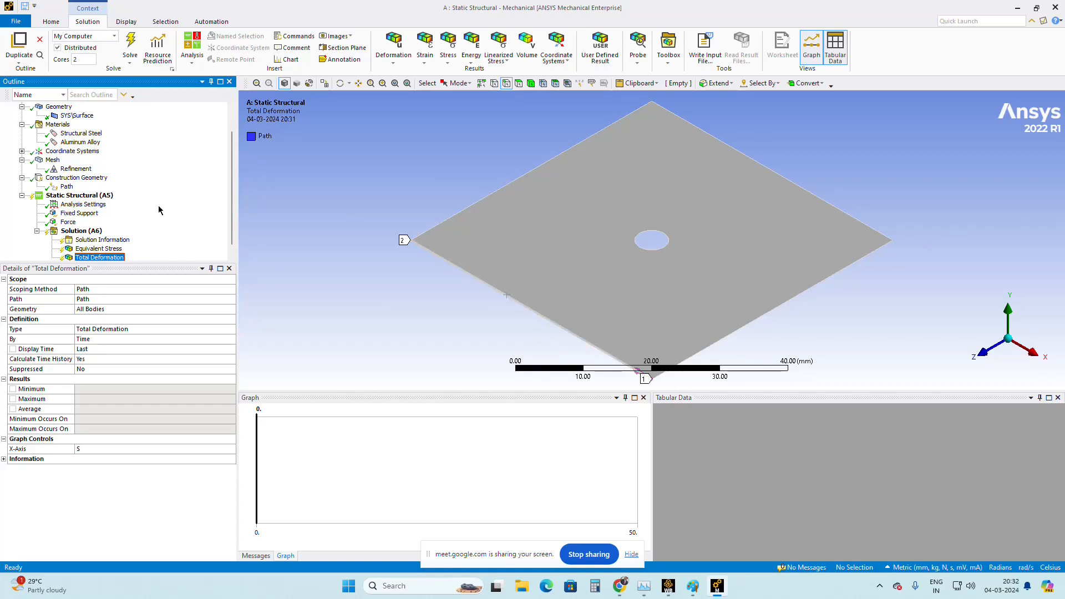
Step: Examine the construction geometry types that can be inserted under the model
{"action": "scroll", "coordinate": [160, 211], "scroll_direction": "up", "scroll_amount": 1}
{"action": "left_click", "coordinate": [49, 115]}
{"action": "right_click", "coordinate": [48, 115]}
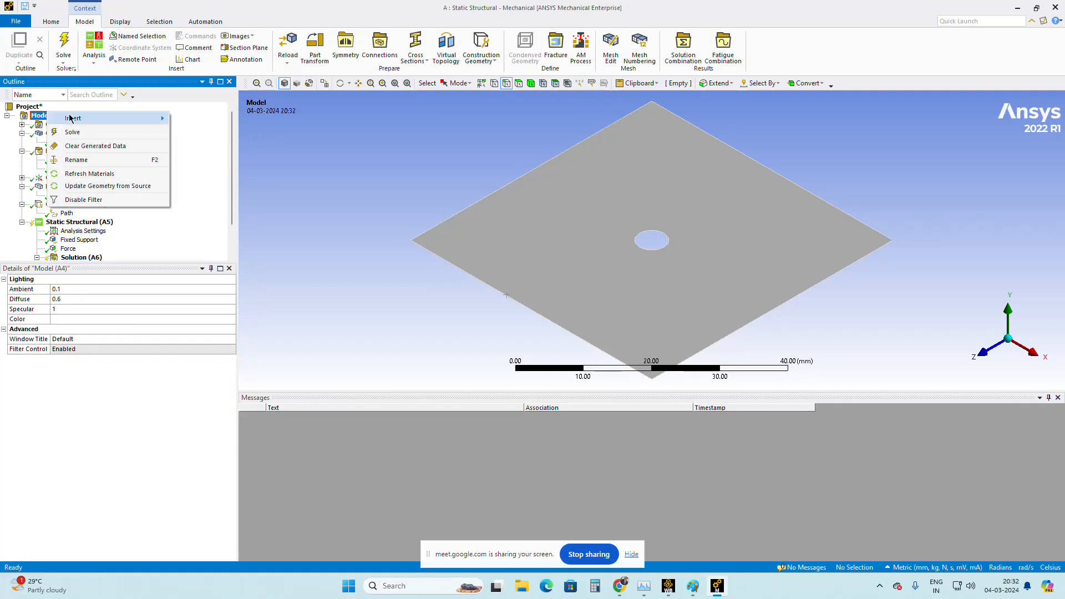
{"action": "mouse_move", "coordinate": [73, 118]}
{"action": "mouse_move", "coordinate": [221, 147]}
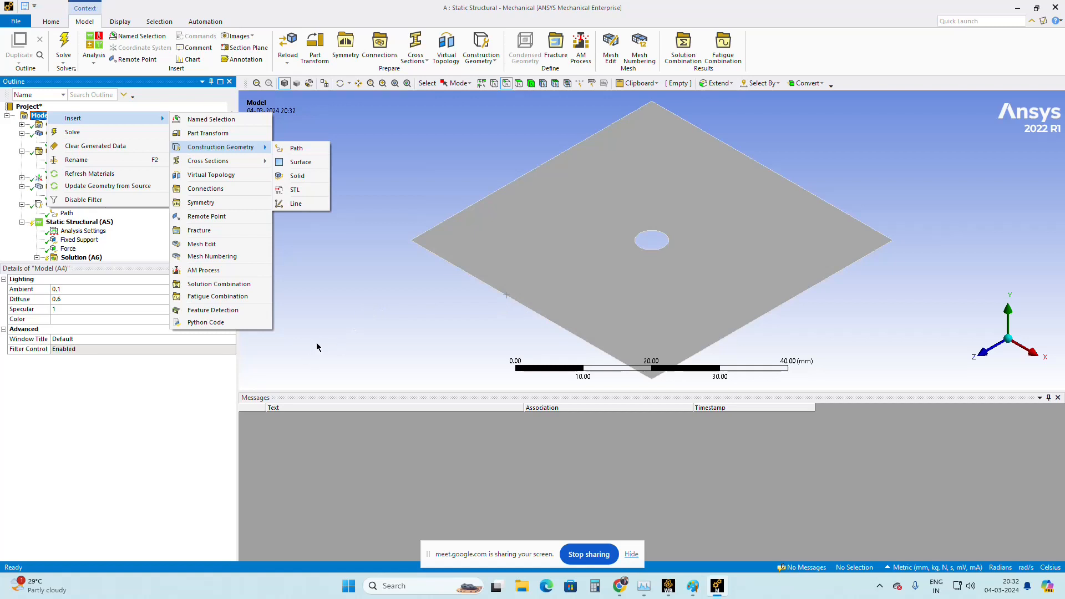
{"action": "left_click", "coordinate": [206, 399]}
{"action": "scroll", "coordinate": [447, 292], "scroll_direction": "down", "scroll_amount": 2}
{"action": "scroll", "coordinate": [448, 292], "scroll_direction": "down", "scroll_amount": 1}
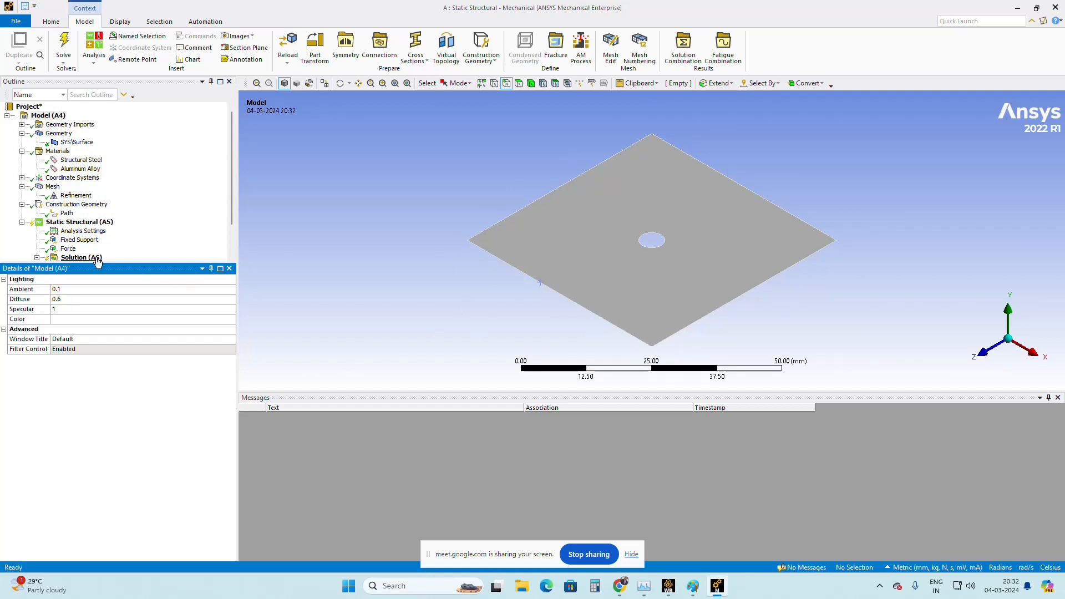
Step: Flip the orientation of the path under Construction Geometry, and flip it back to its original direction
{"action": "left_click", "coordinate": [67, 214]}
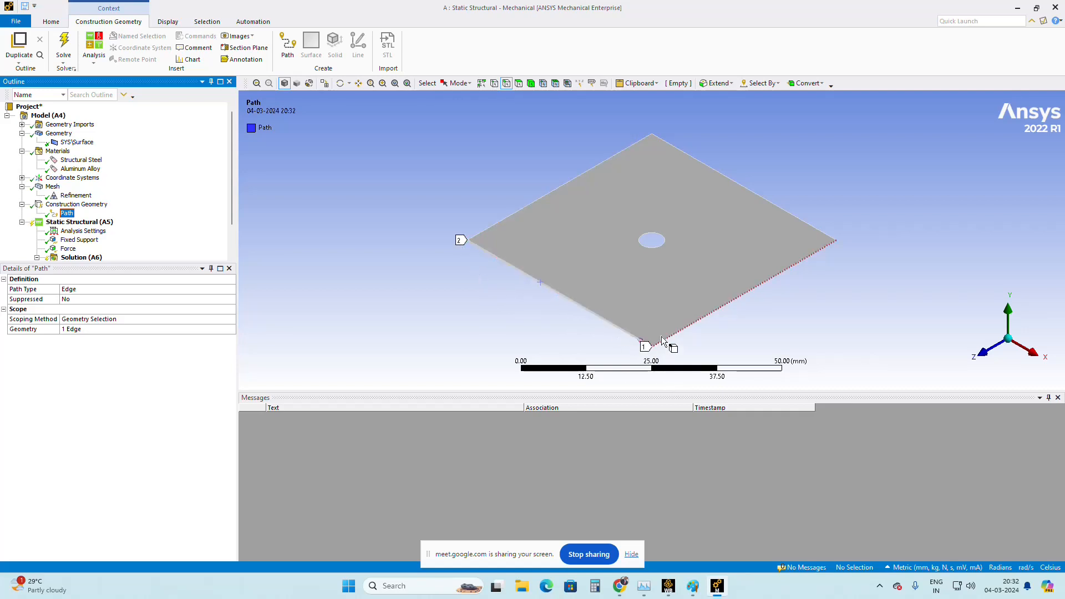
{"action": "right_click", "coordinate": [68, 215]}
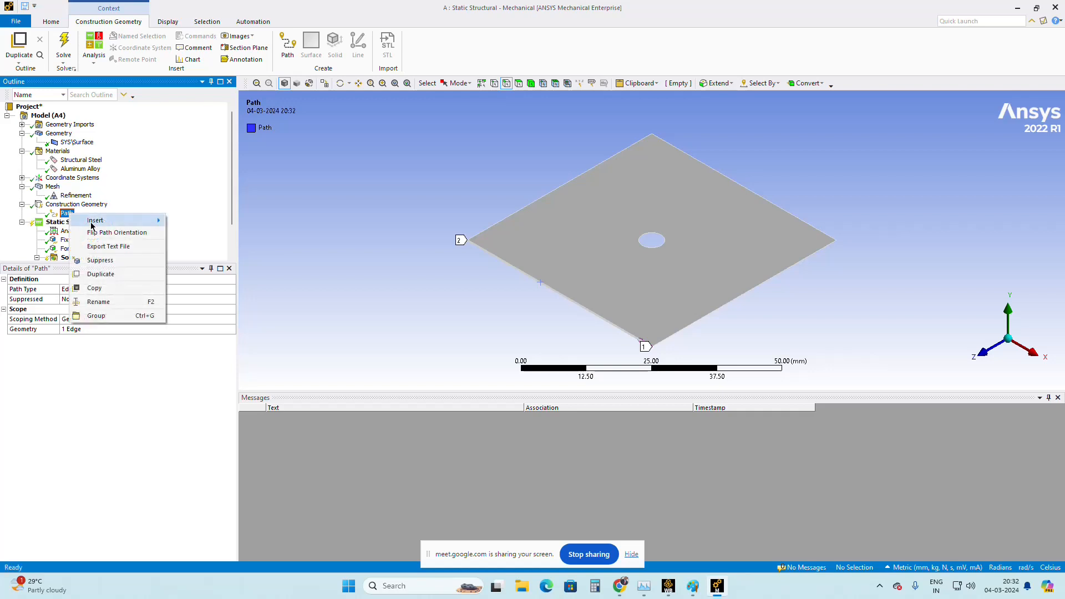
{"action": "left_click", "coordinate": [123, 234]}
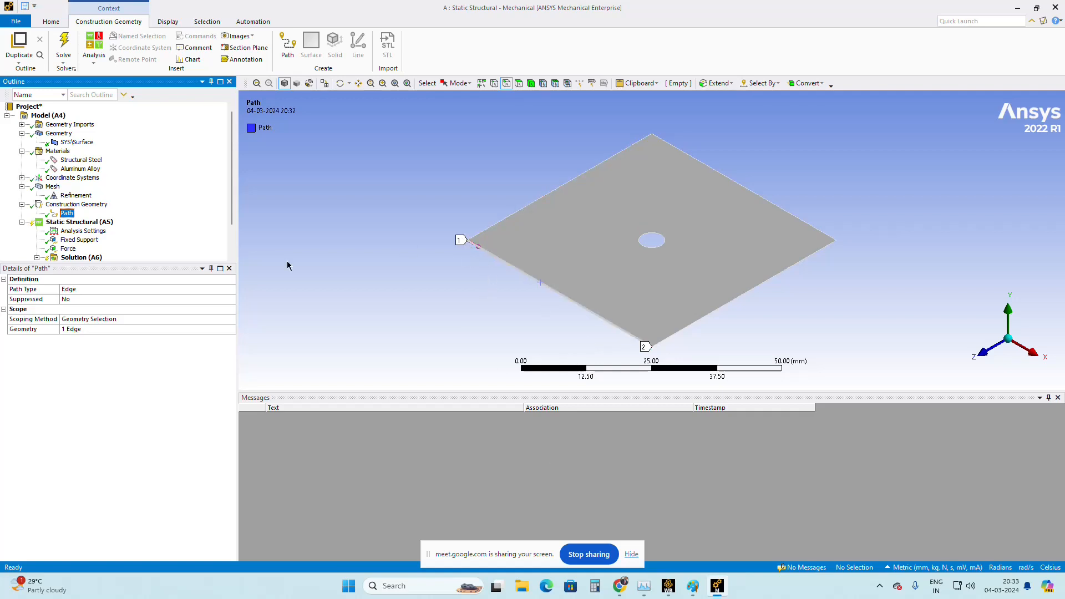
{"action": "right_click", "coordinate": [67, 214]}
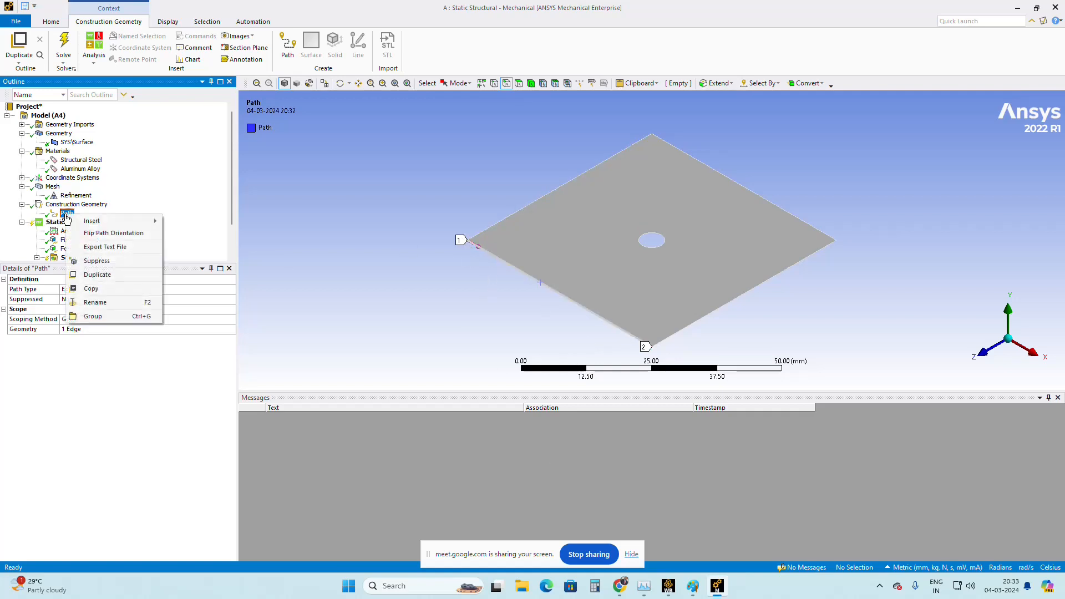
{"action": "left_click", "coordinate": [114, 233]}
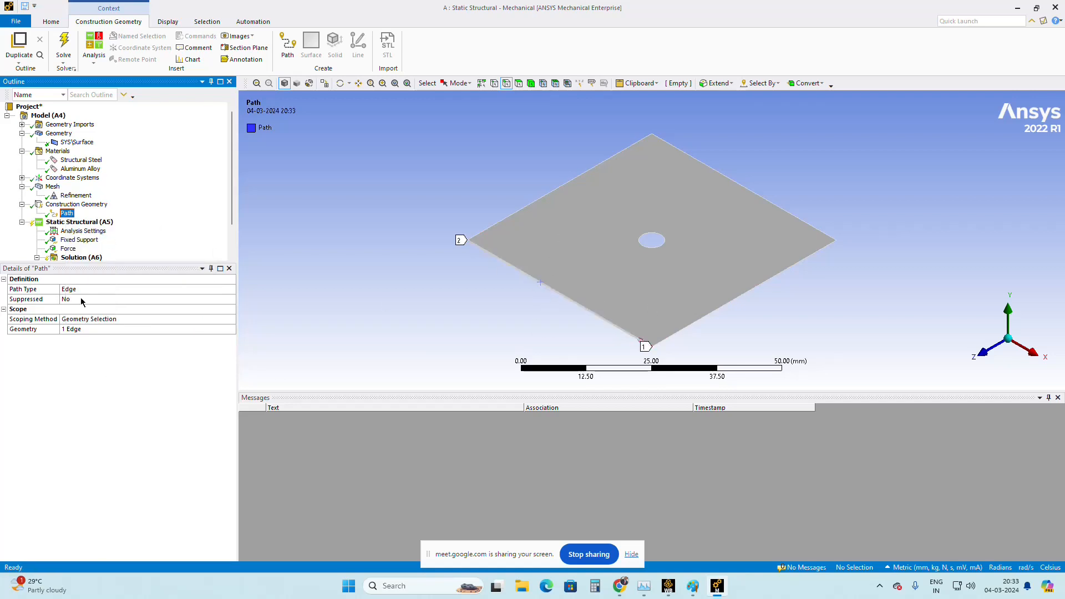
Step: Review the thickness cases in the Paint sketch, and make the surface body's Thickness an input parameter in Mechanical
{"action": "scroll", "coordinate": [131, 240], "scroll_direction": "down", "scroll_amount": 2}
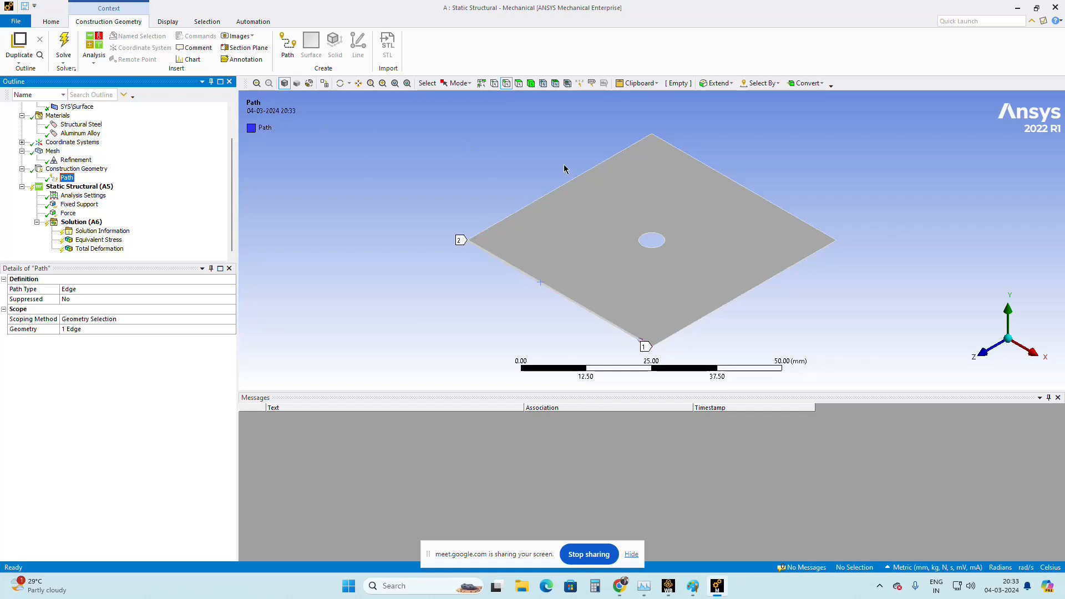
{"action": "scroll", "coordinate": [87, 221], "scroll_direction": "up", "scroll_amount": 1}
{"action": "scroll", "coordinate": [88, 221], "scroll_direction": "up", "scroll_amount": 1}
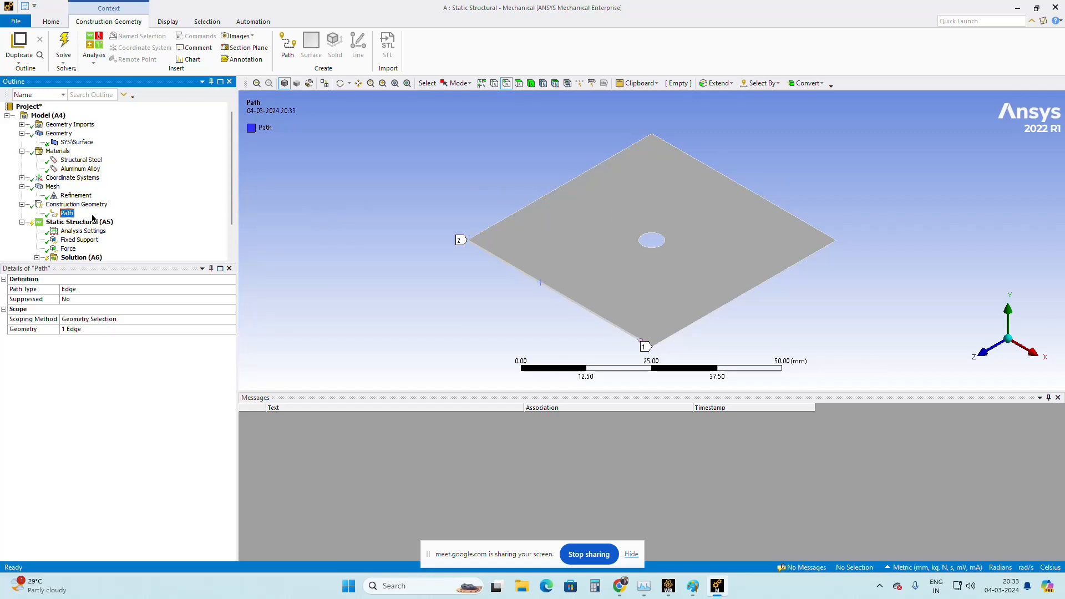
{"action": "scroll", "coordinate": [81, 217], "scroll_direction": "down", "scroll_amount": 1}
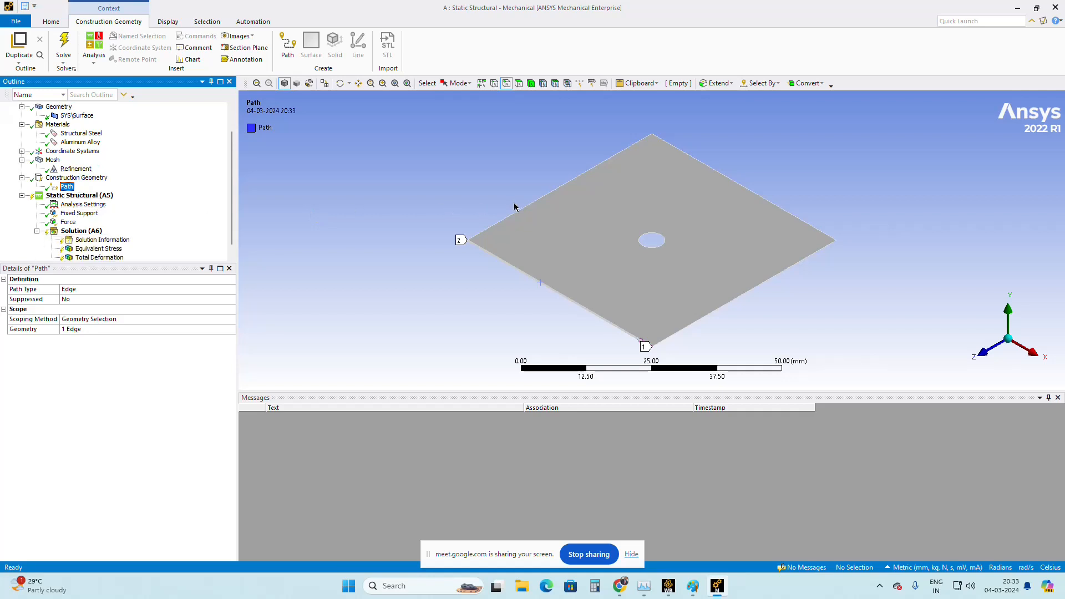
{"action": "left_click", "coordinate": [78, 196]}
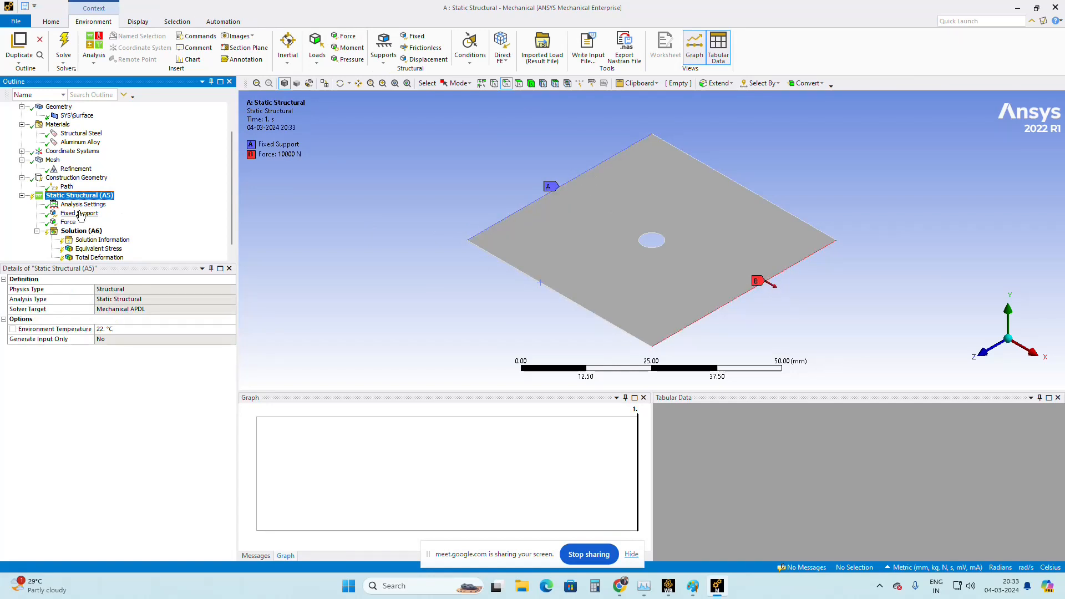
{"action": "scroll", "coordinate": [78, 149], "scroll_direction": "up", "scroll_amount": 1}
{"action": "left_click", "coordinate": [60, 134]}
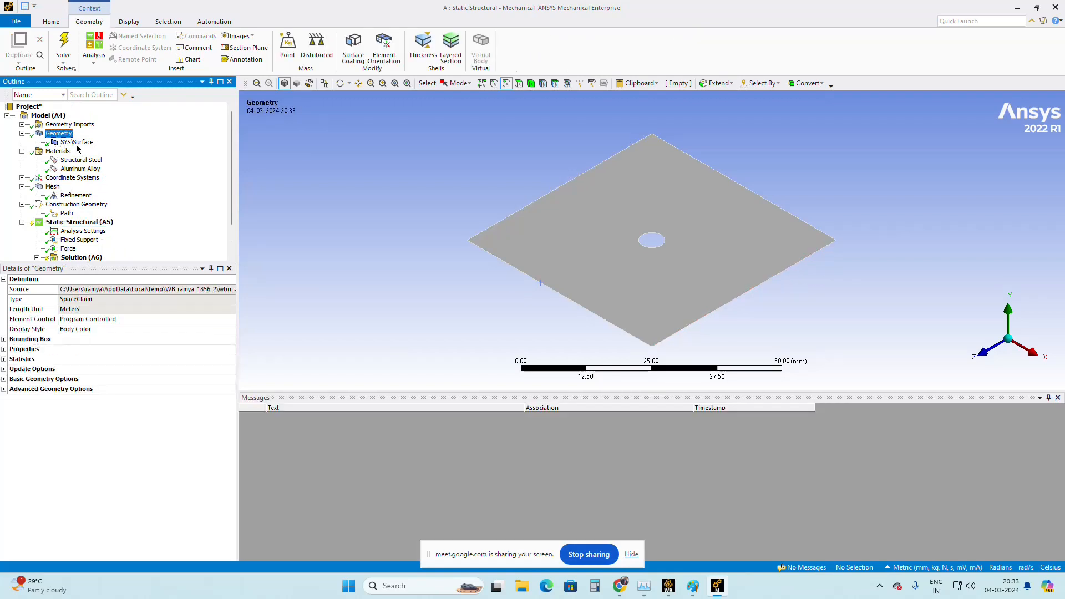
{"action": "left_click", "coordinate": [77, 142]}
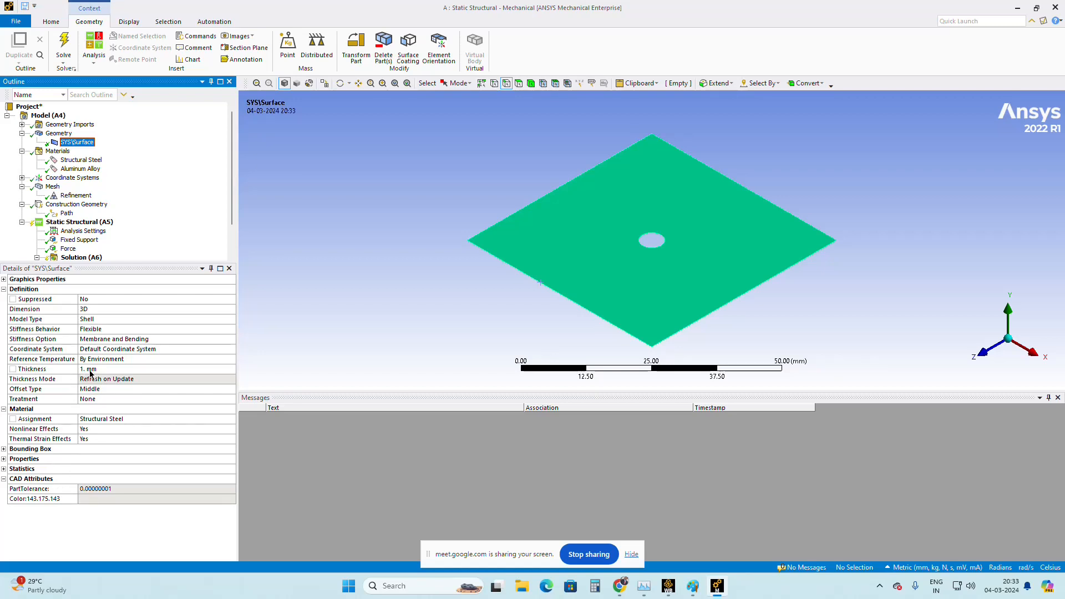
{"action": "left_click", "coordinate": [693, 587]}
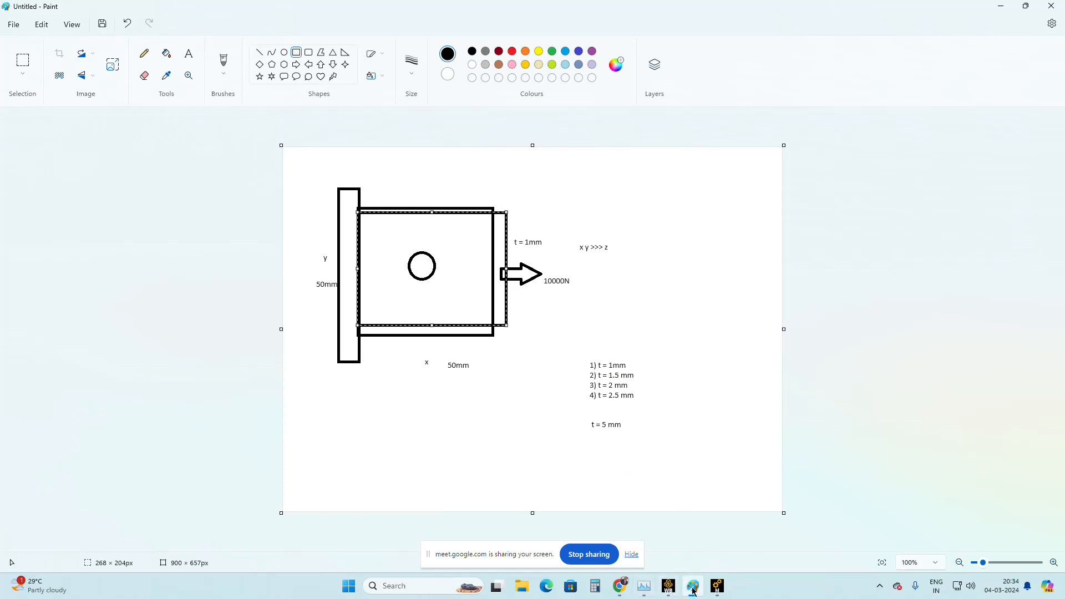
{"action": "left_click", "coordinate": [716, 590]}
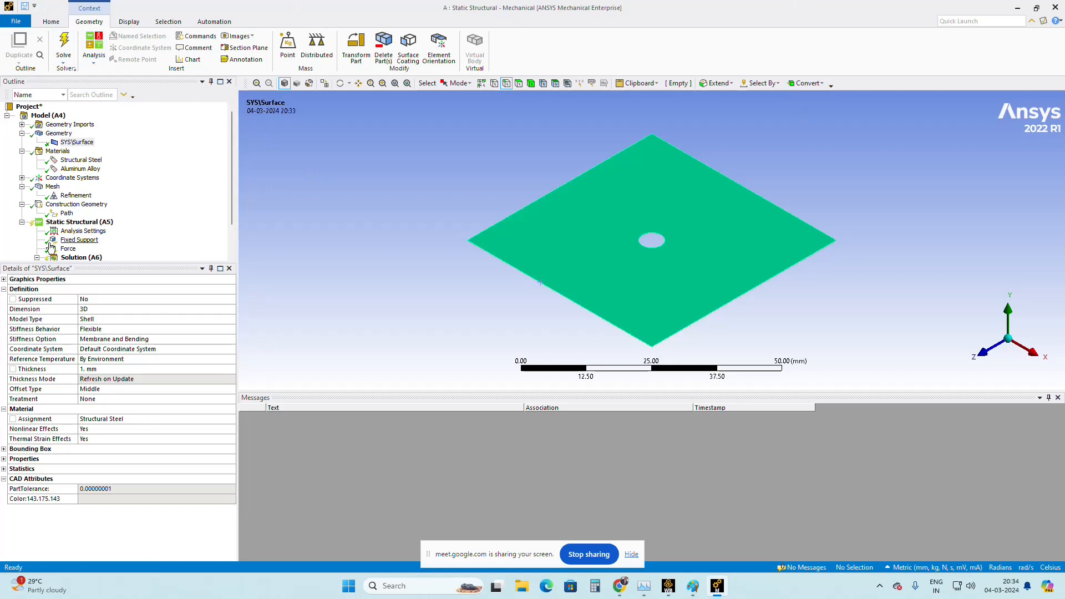
{"action": "left_click", "coordinate": [65, 143]}
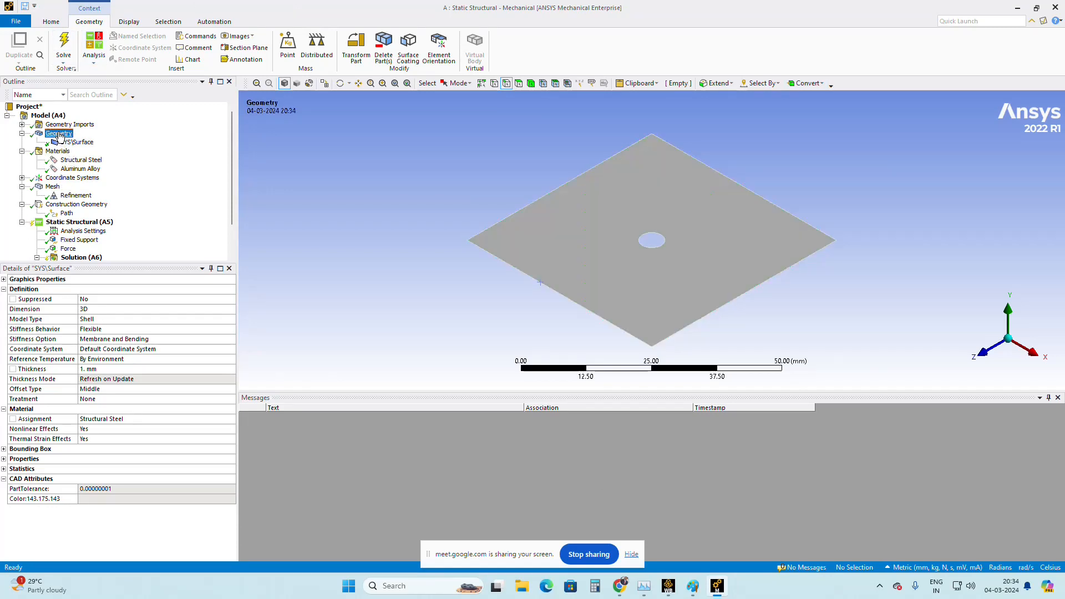
{"action": "left_click", "coordinate": [13, 370]}
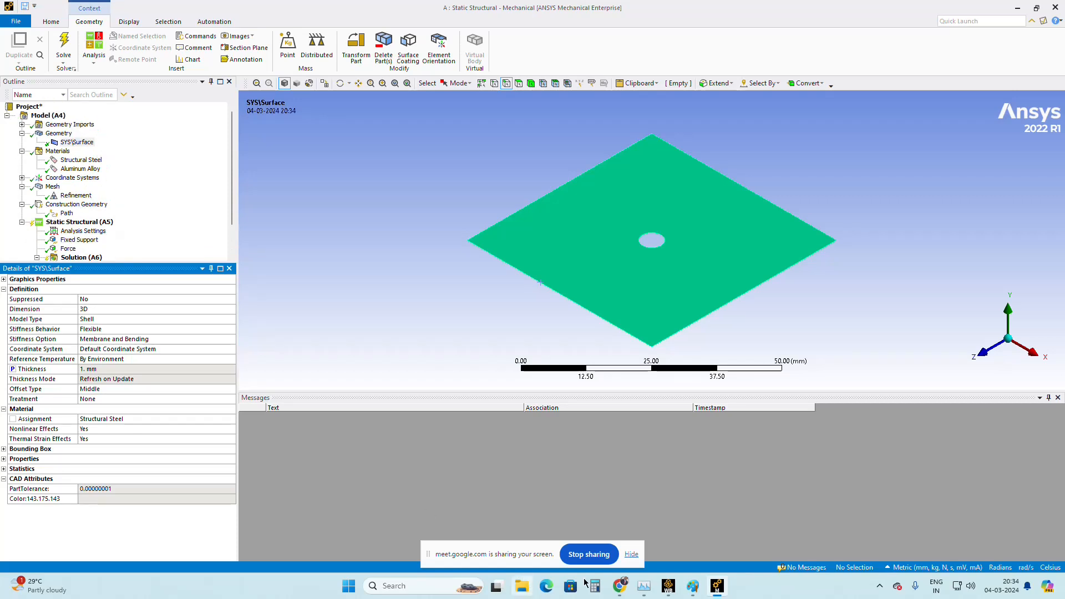
Step: Make the Maximum results of Equivalent Stress and Total Deformation output parameters
{"action": "left_click", "coordinate": [693, 587]}
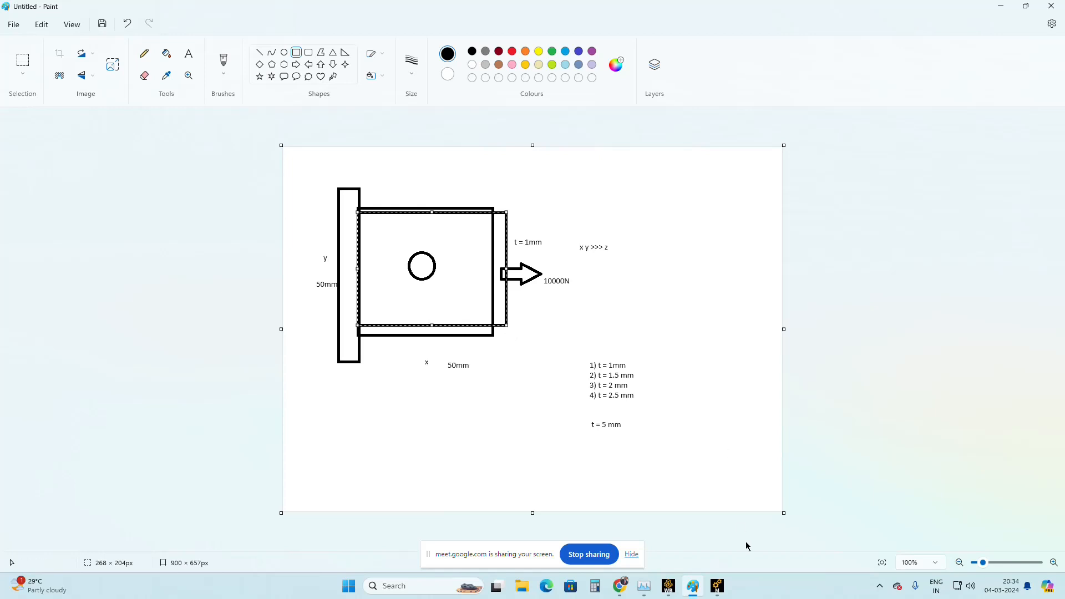
{"action": "left_click", "coordinate": [718, 586]}
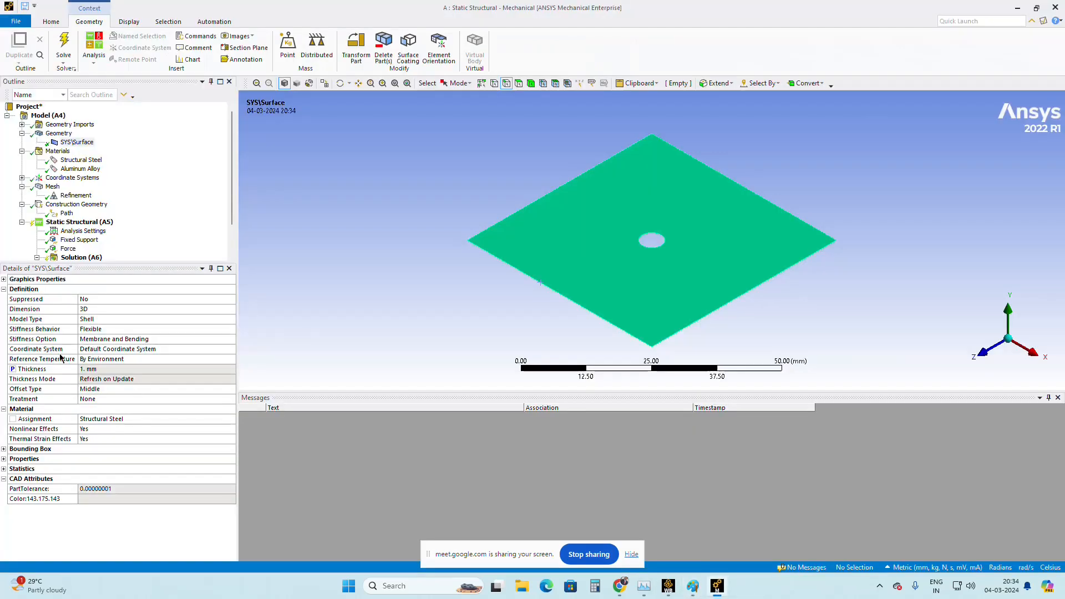
{"action": "scroll", "coordinate": [65, 220], "scroll_direction": "down", "scroll_amount": 2}
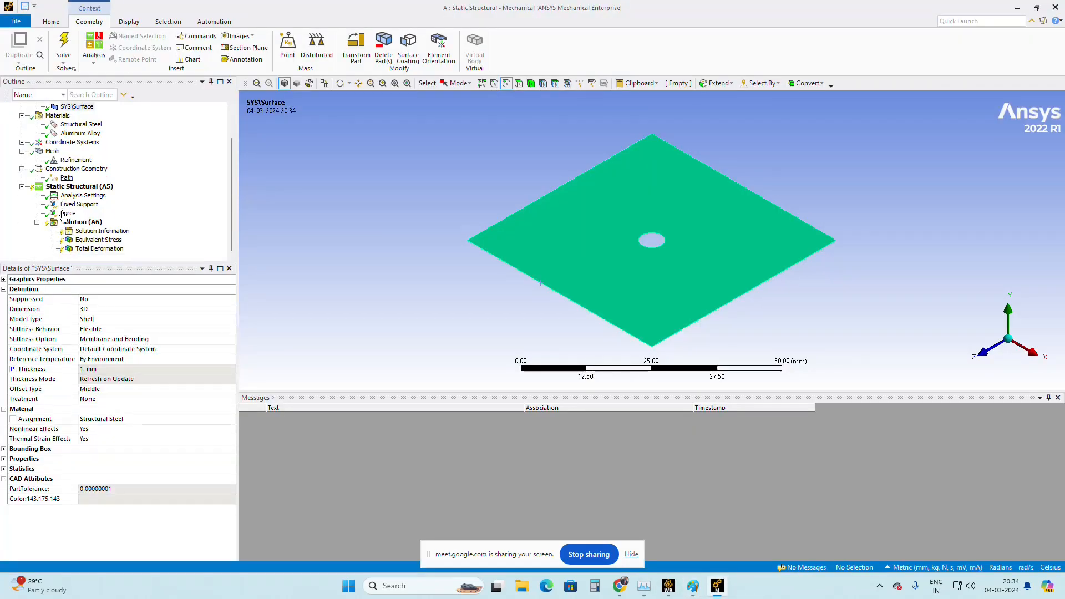
{"action": "left_click", "coordinate": [89, 240]}
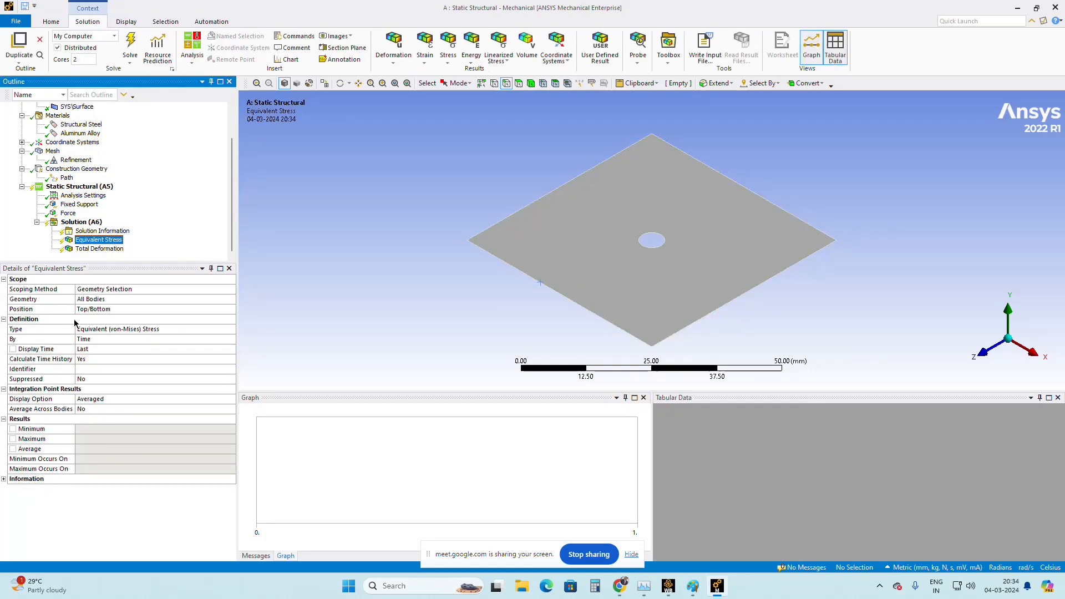
{"action": "left_click", "coordinate": [13, 439]}
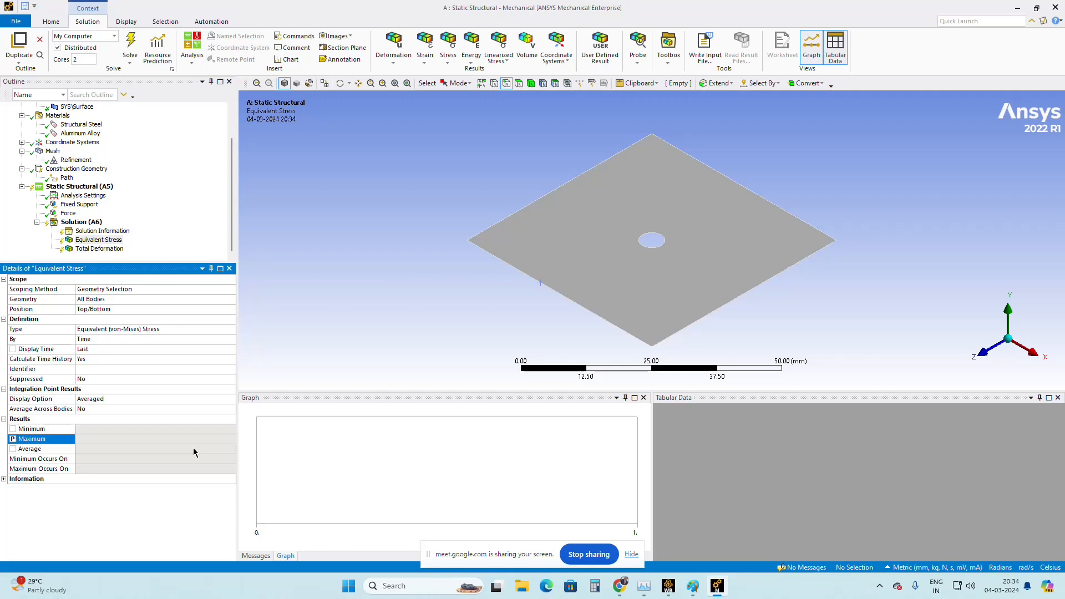
{"action": "left_click", "coordinate": [95, 251]}
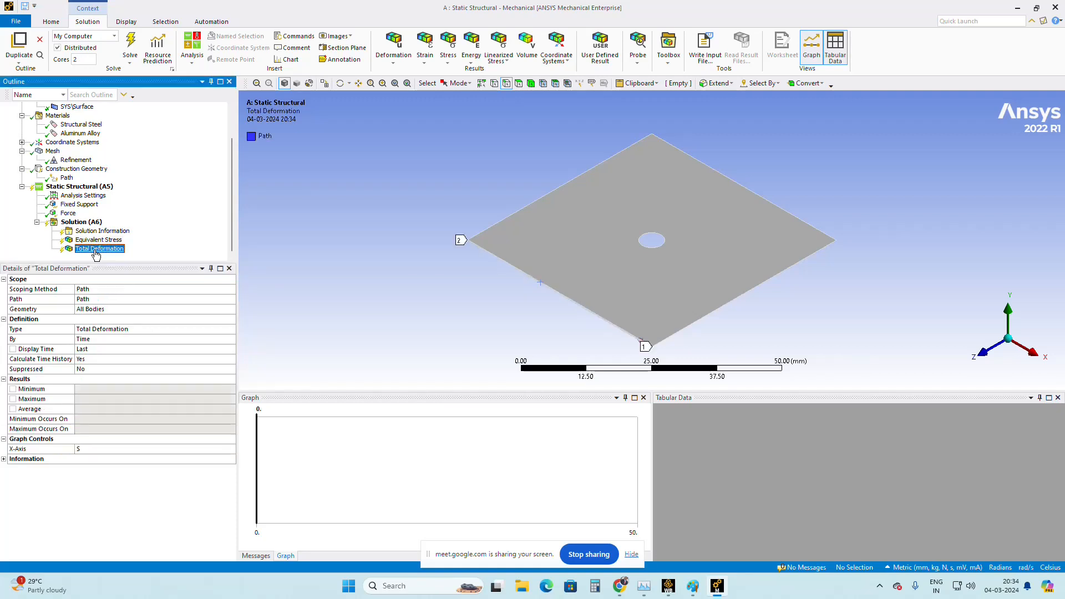
{"action": "left_click", "coordinate": [13, 399]}
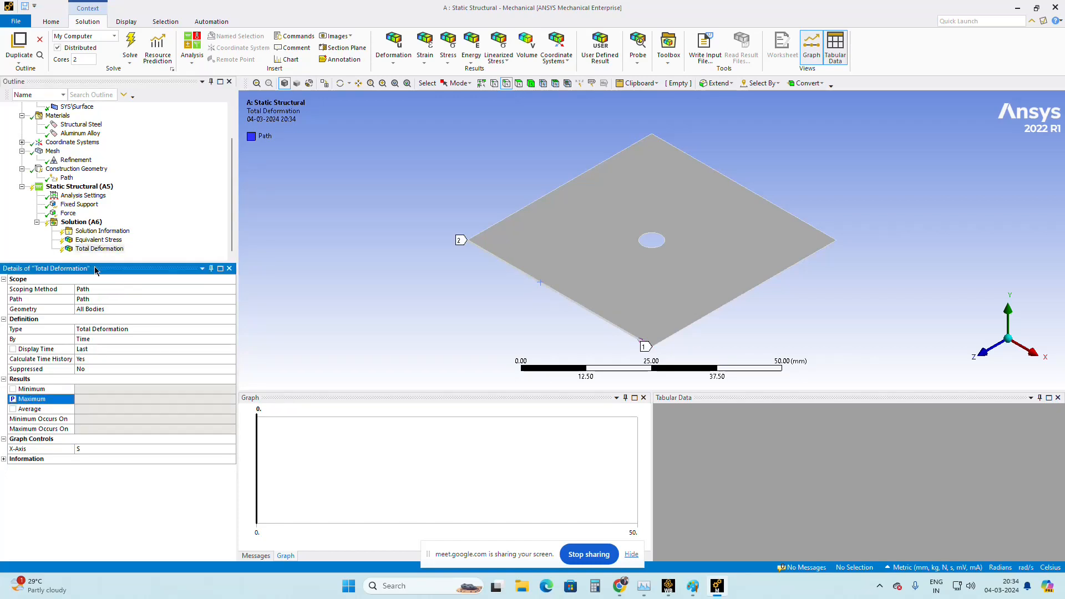
Step: Check the parameter flags on the surface body's thickness and on the maximum stress and deformation results
{"action": "scroll", "coordinate": [92, 252], "scroll_direction": "up", "scroll_amount": 2}
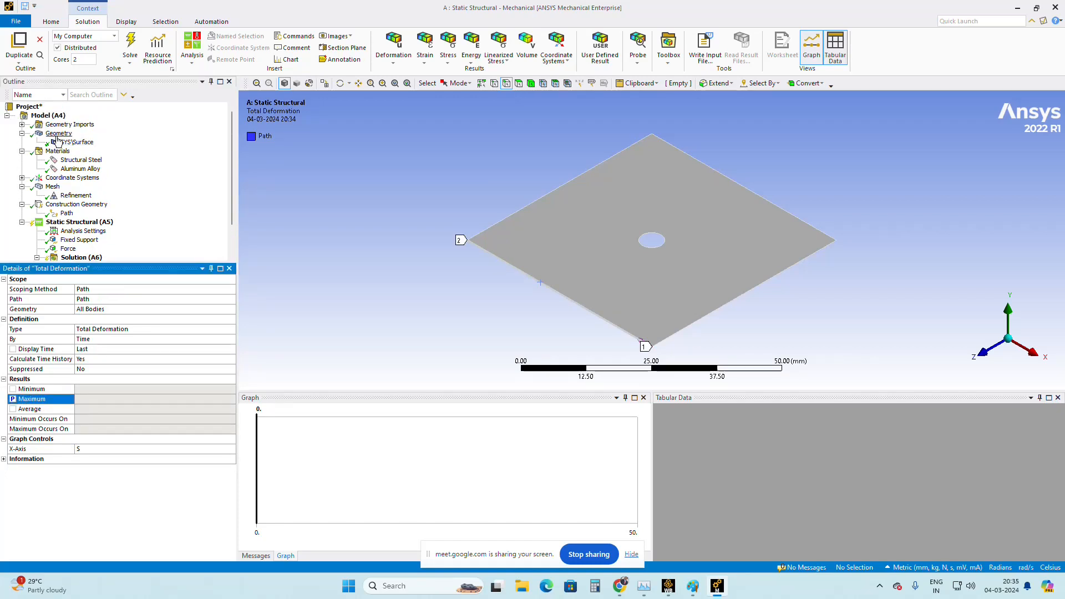
{"action": "left_click", "coordinate": [76, 142]}
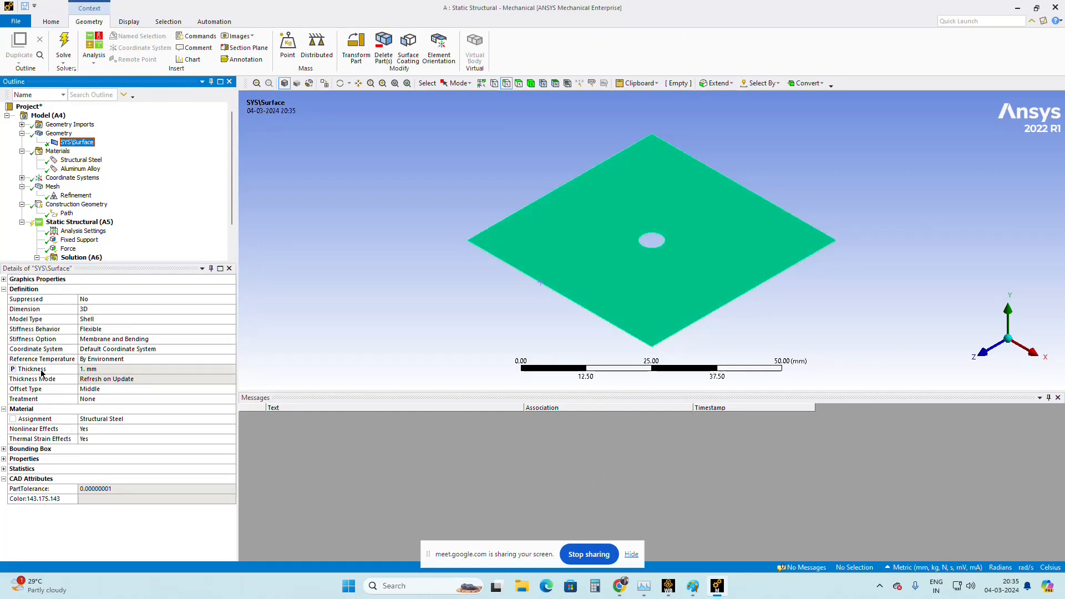
{"action": "scroll", "coordinate": [80, 166], "scroll_direction": "down", "scroll_amount": 2}
{"action": "left_click", "coordinate": [92, 242]}
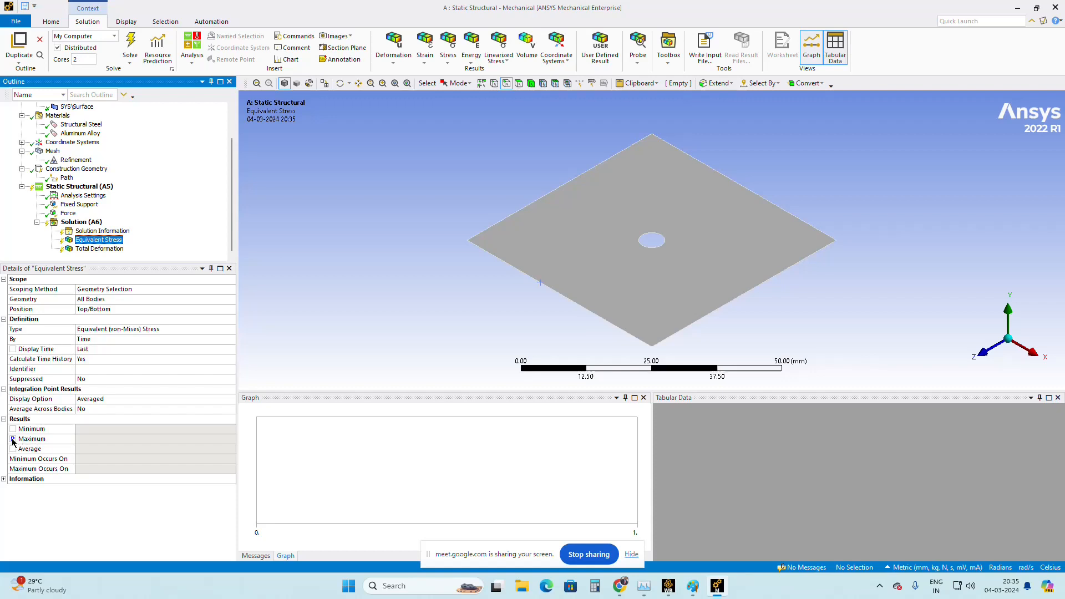
{"action": "left_click", "coordinate": [100, 248]}
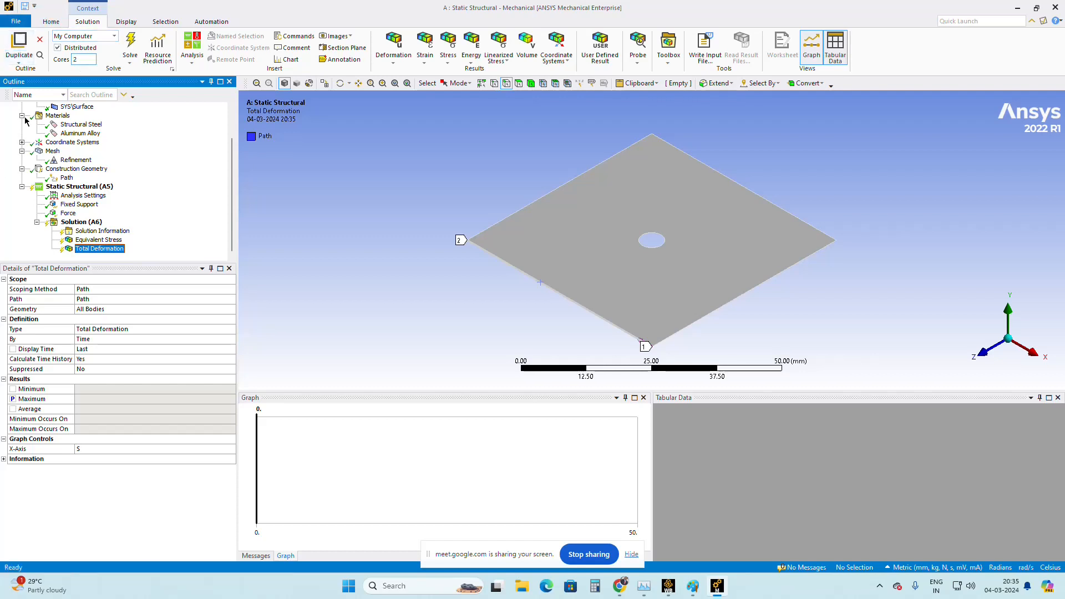
Step: Switch to Workbench, open the Parameter Set and add design points with surface thicknesses of 1.5 mm and 2 mm
{"action": "left_click", "coordinate": [670, 588]}
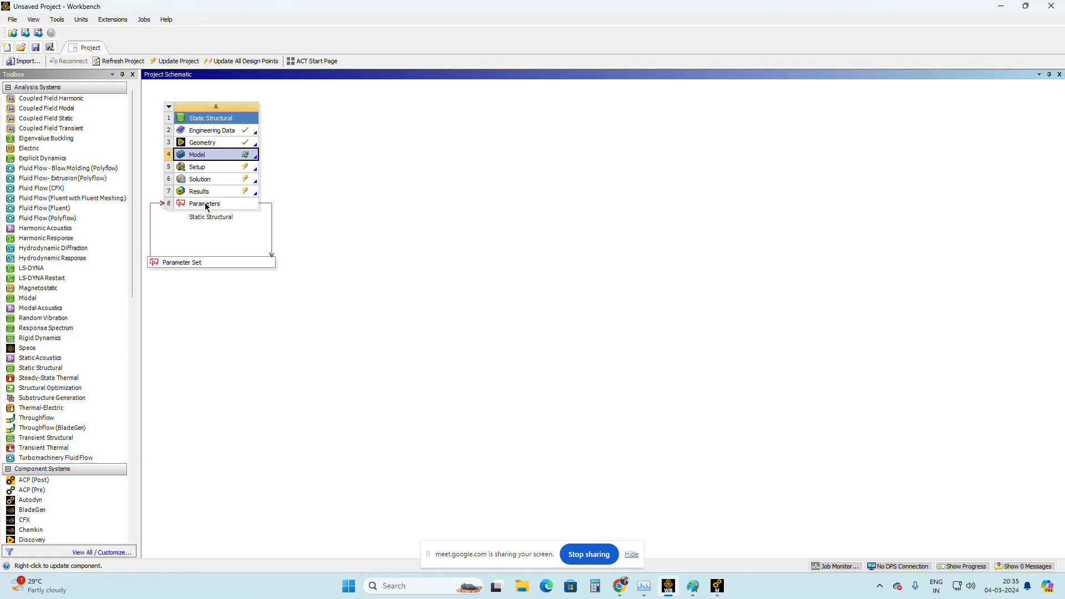
{"action": "double_click", "coordinate": [187, 264]}
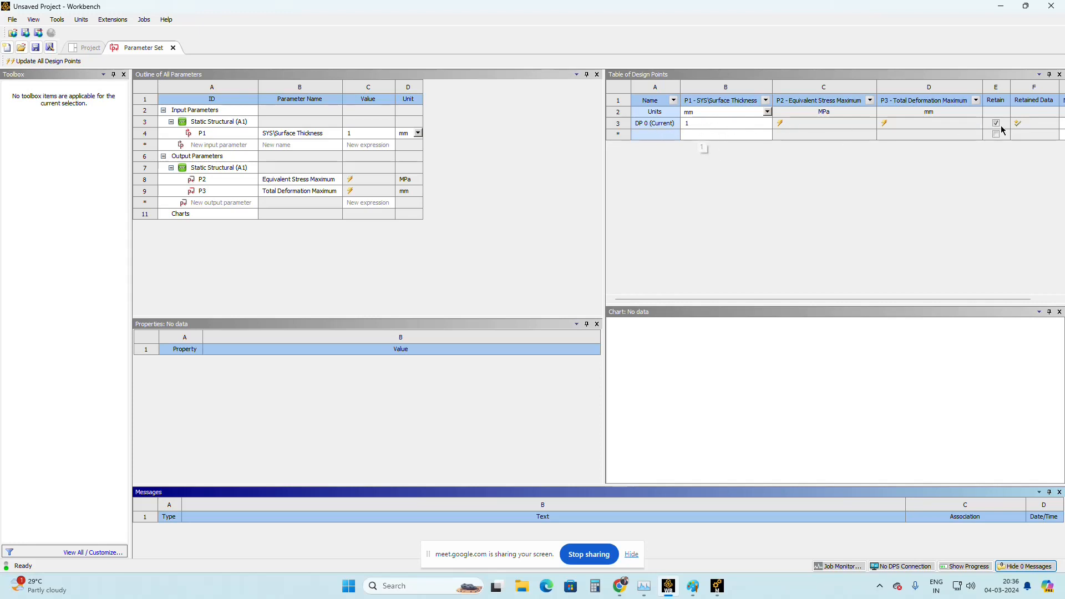
{"action": "left_click", "coordinate": [698, 136]}
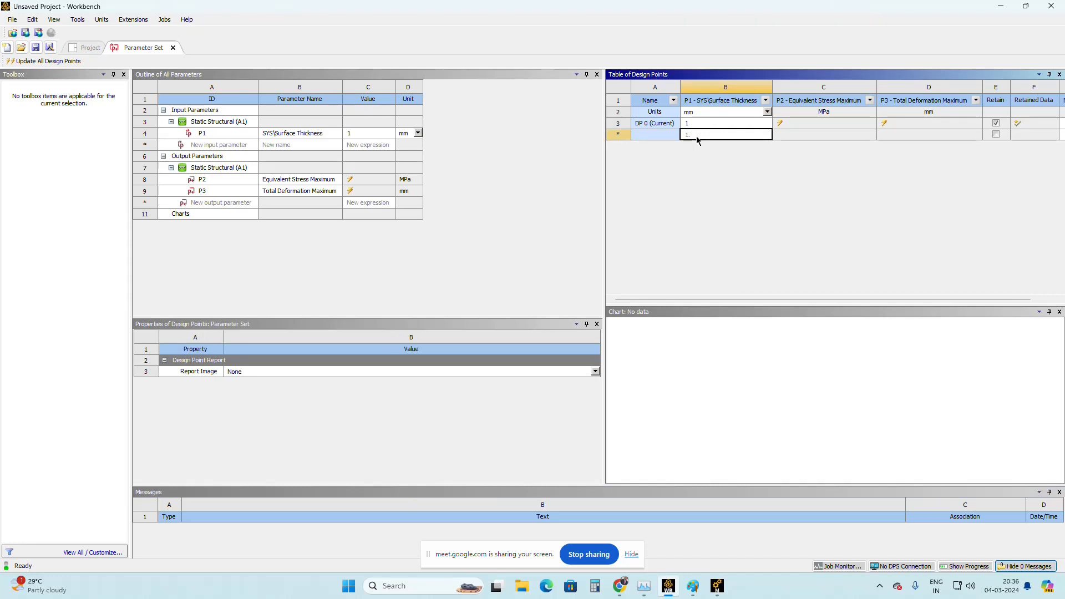
{"action": "type", "text": "1.5"}
{"action": "key", "text": "Return"}
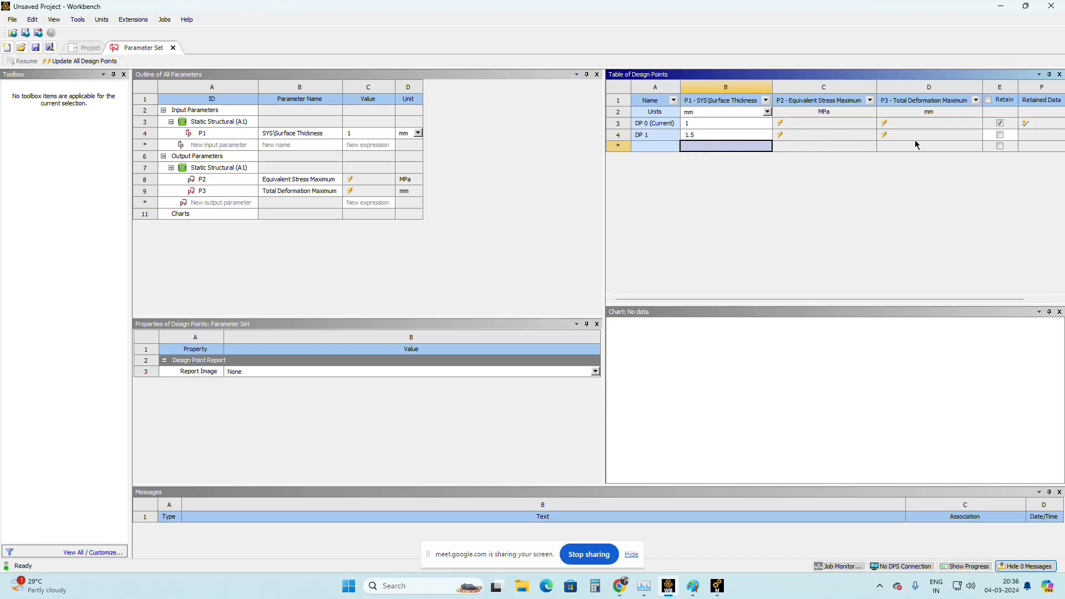
{"action": "type", "text": "2"}
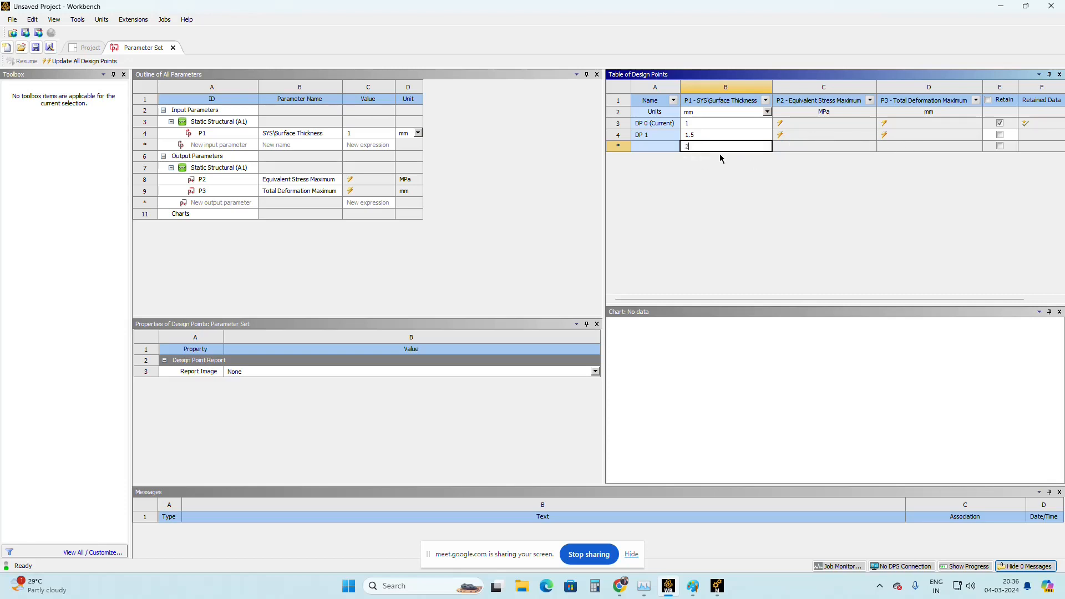
{"action": "key", "text": "Return"}
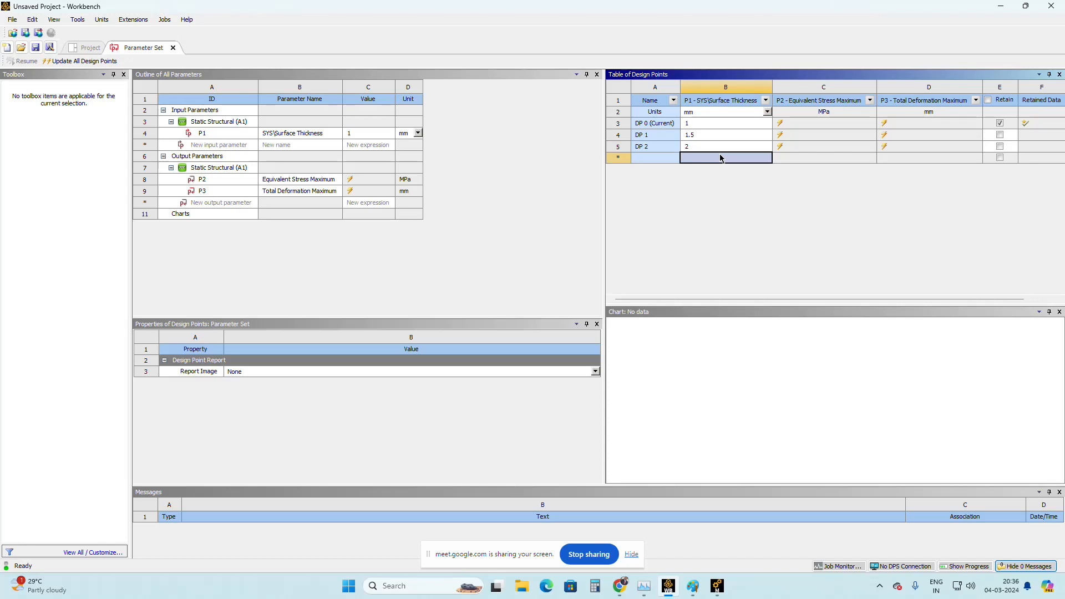
Step: Add four more design points with surface thicknesses of 2.5, 3, 3.5 and 5 mm
{"action": "type", "text": "2.5"}
{"action": "key", "text": "Return"}
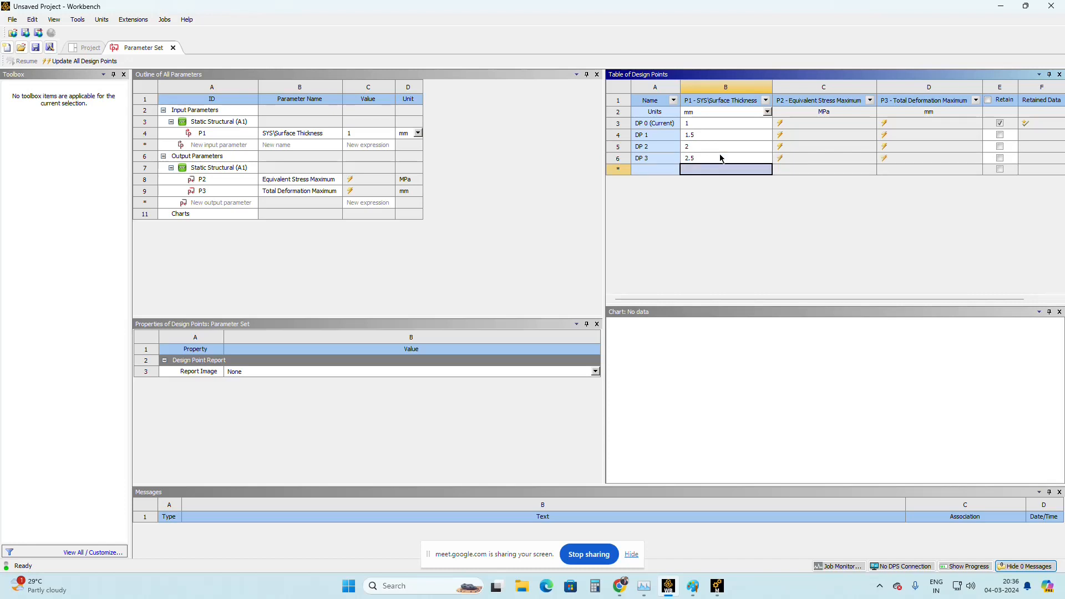
{"action": "type", "text": "3"}
{"action": "key", "text": "Return"}
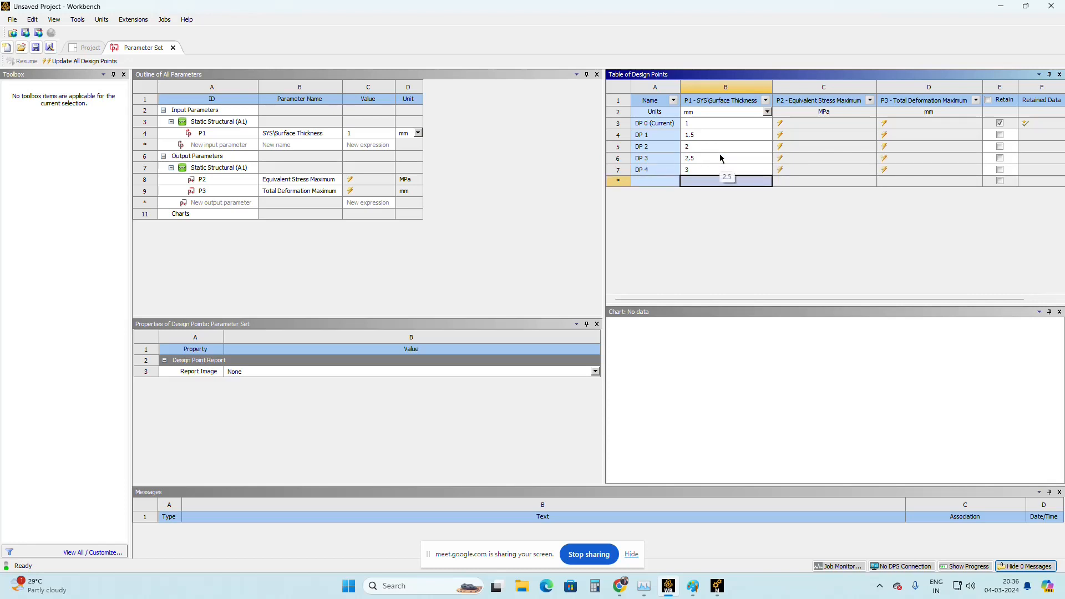
{"action": "type", "text": "3.5"}
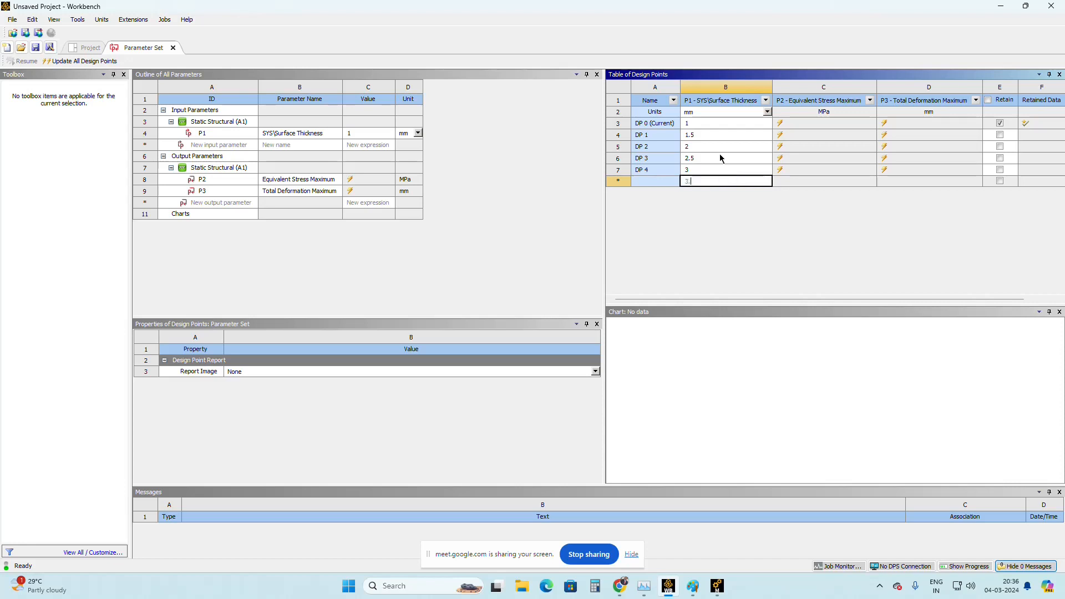
{"action": "key", "text": "Return"}
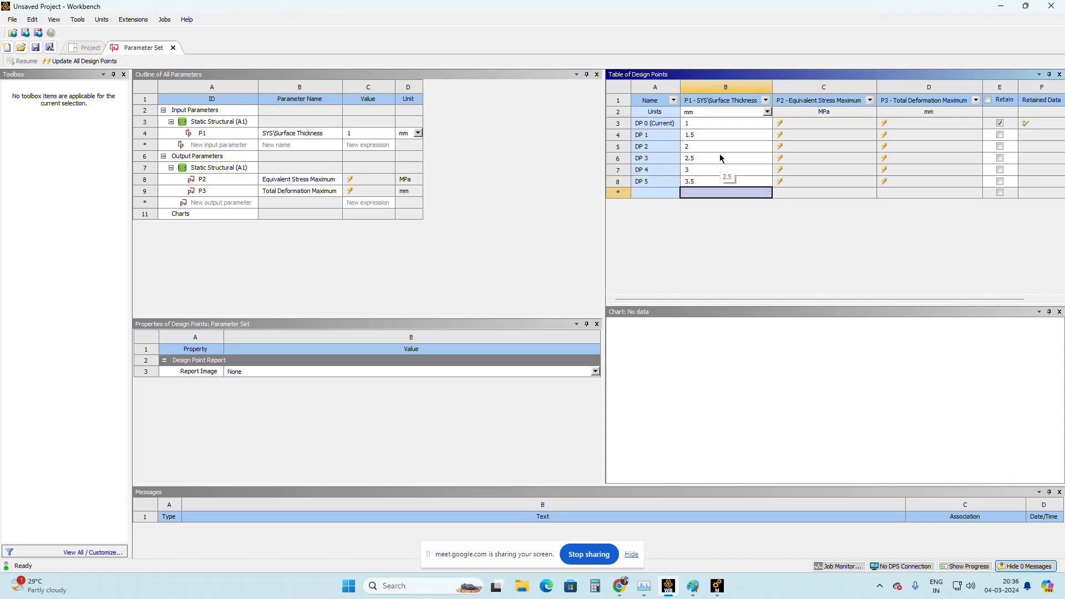
{"action": "type", "text": "5"}
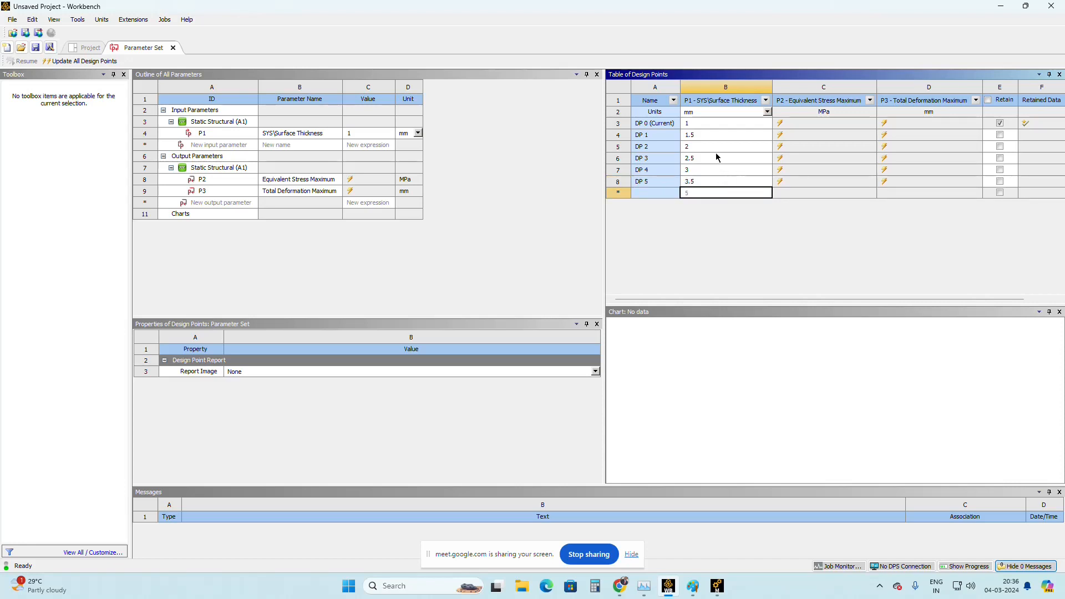
{"action": "key", "text": "Return"}
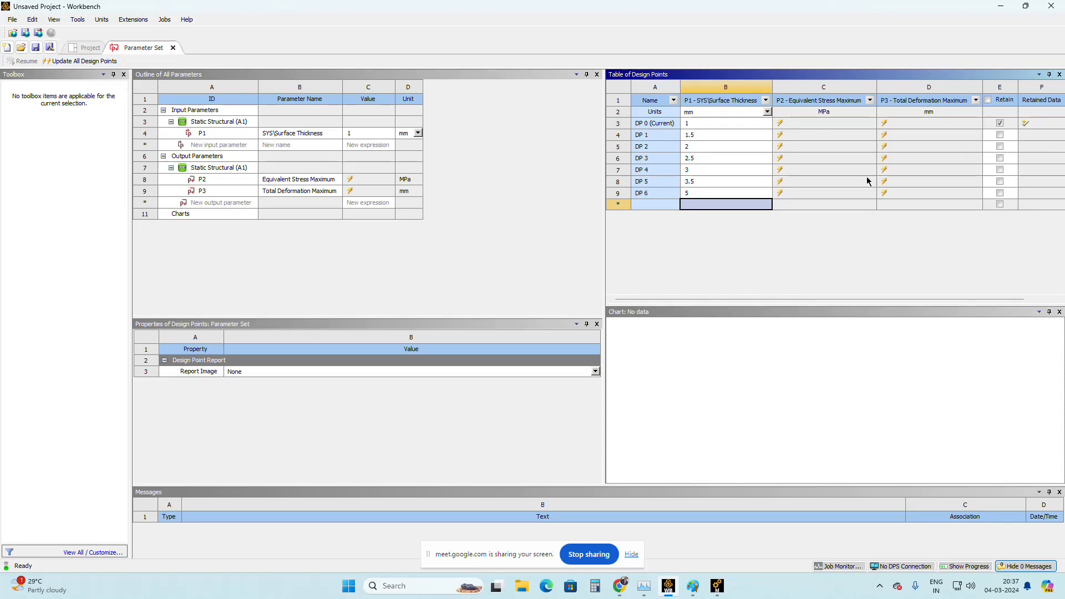
Step: Switch to Mechanical, check the surface body's thickness parameter and try to solve the static structural analysis
{"action": "left_click", "coordinate": [718, 586]}
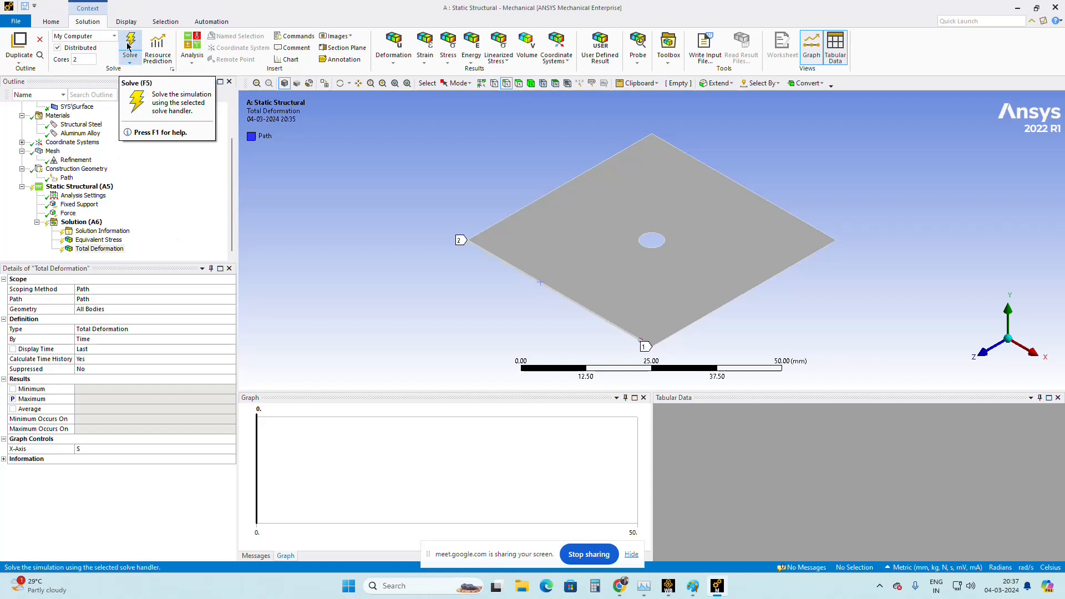
{"action": "scroll", "coordinate": [65, 157], "scroll_direction": "up", "scroll_amount": 1}
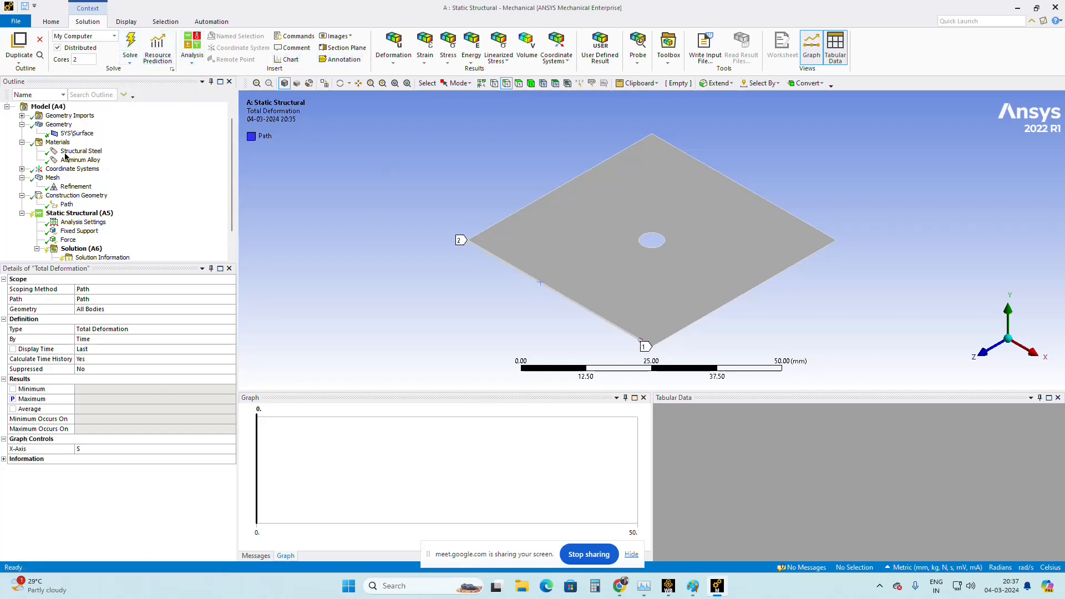
{"action": "scroll", "coordinate": [66, 157], "scroll_direction": "up", "scroll_amount": 1}
{"action": "left_click", "coordinate": [73, 142]}
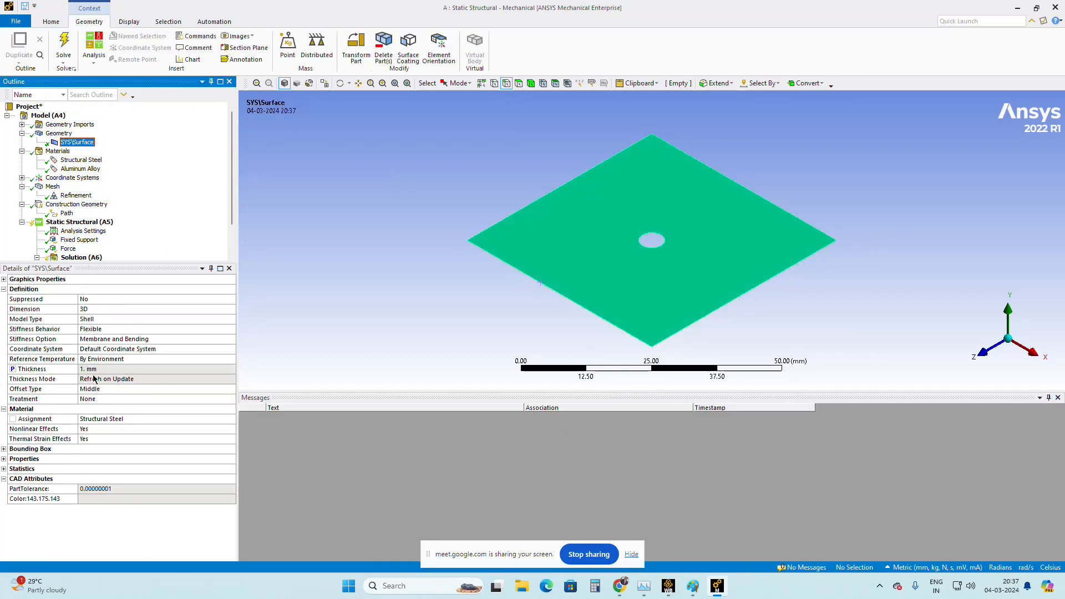
{"action": "scroll", "coordinate": [114, 178], "scroll_direction": "down", "scroll_amount": 2}
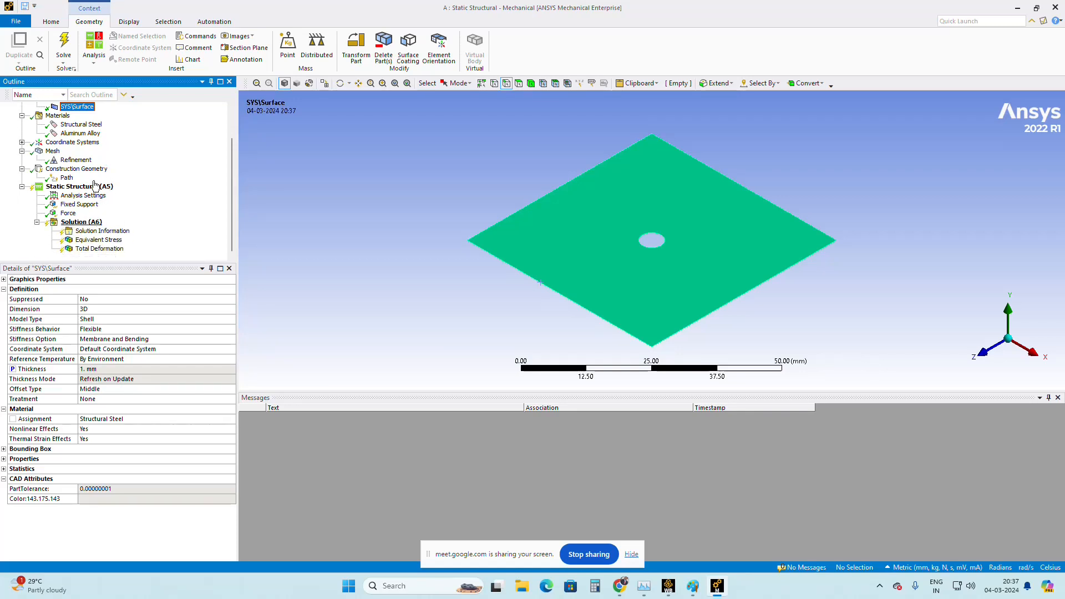
{"action": "left_click", "coordinate": [67, 47]}
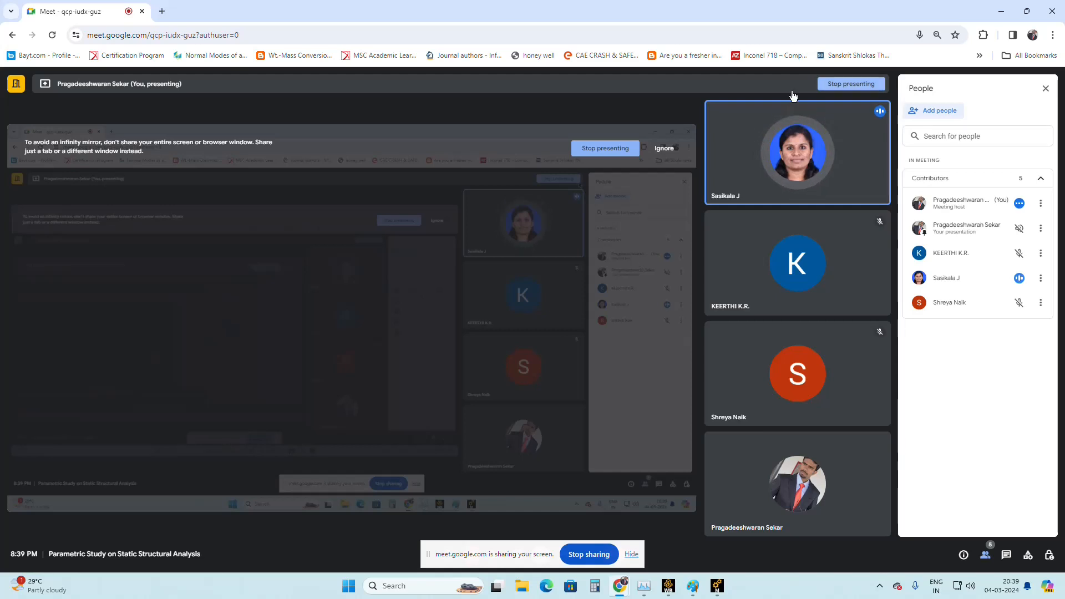
Step: Dismiss the infinity-mirror warning in Google Meet, switch back to Mechanical and close the presenting notification
{"action": "left_click", "coordinate": [674, 148]}
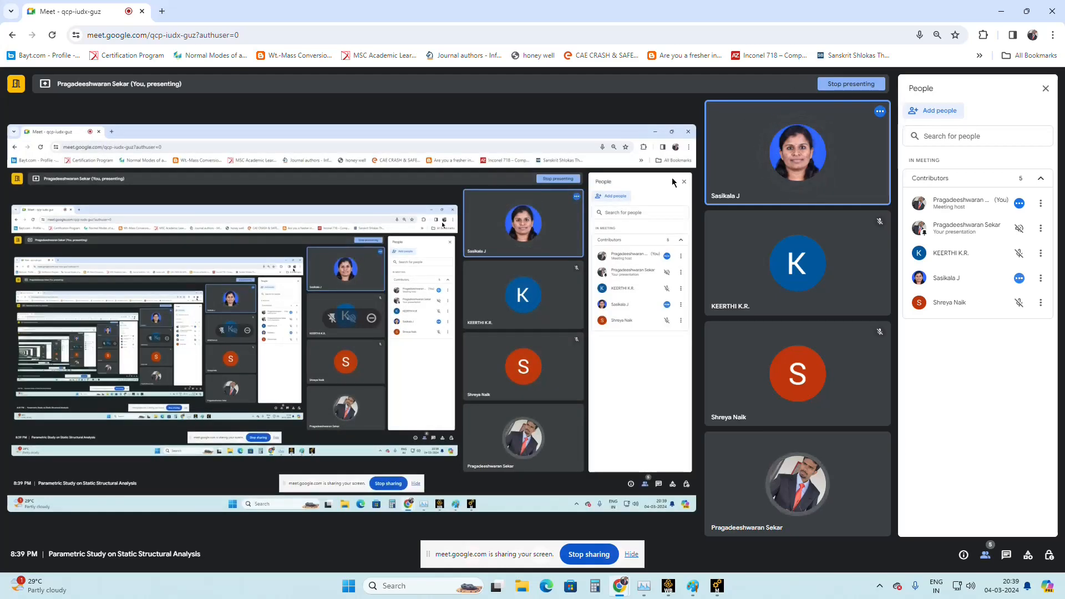
{"action": "mouse_move", "coordinate": [721, 590]}
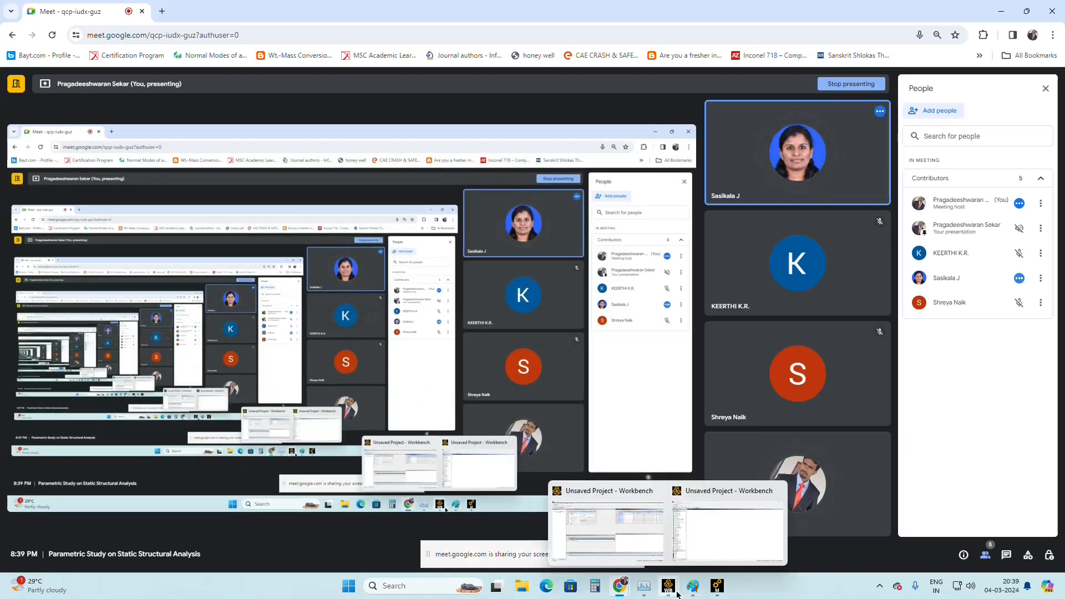
{"action": "left_click", "coordinate": [719, 587]}
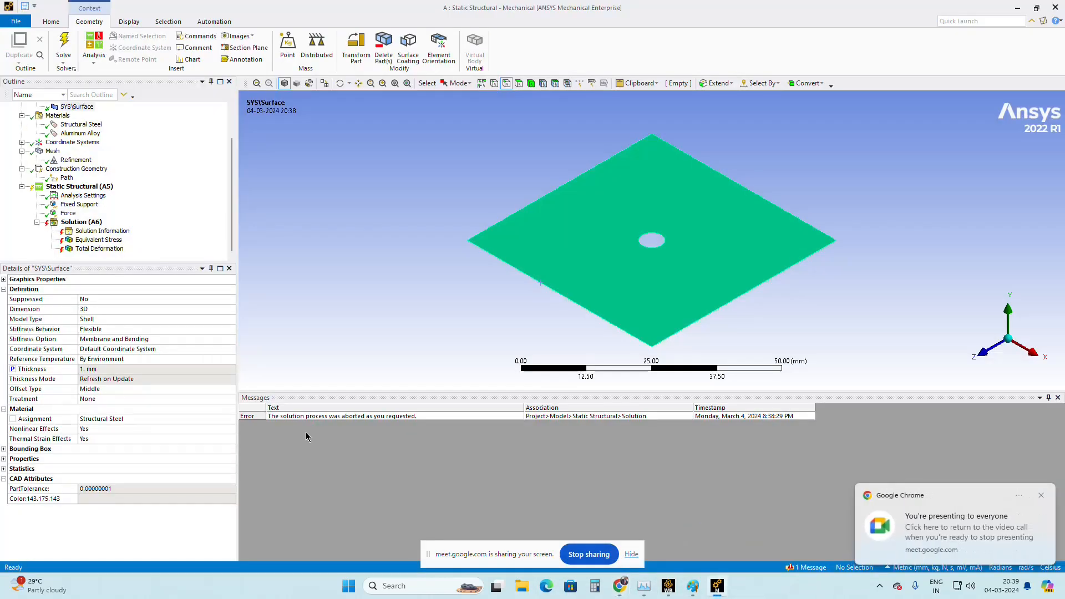
{"action": "left_click", "coordinate": [1042, 496]}
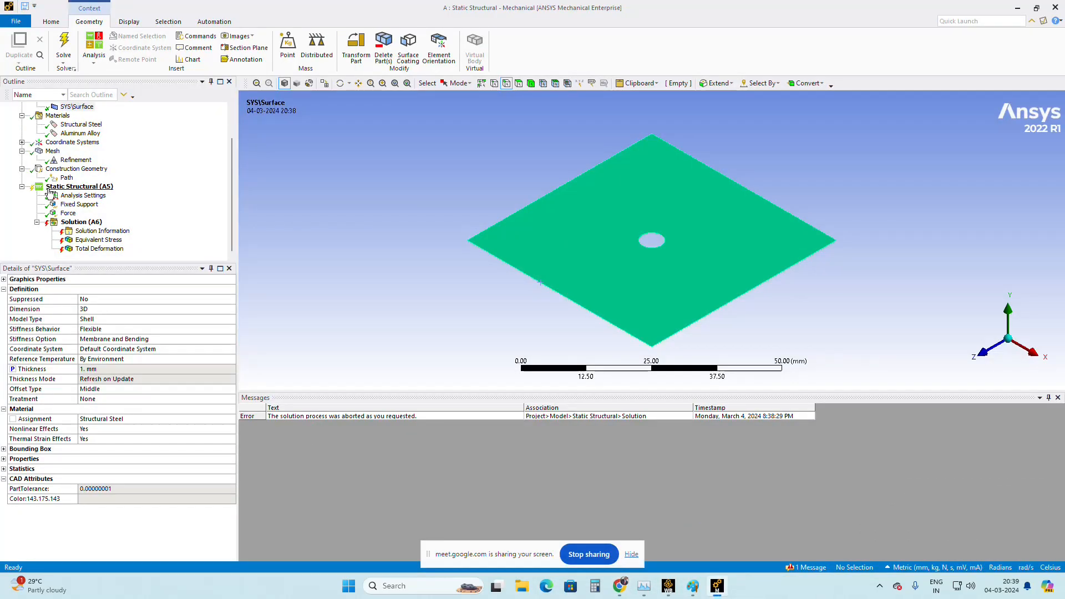
Step: Inspect the mesh around the plate's hole and clear all generated mesh data and results
{"action": "left_click", "coordinate": [52, 151]}
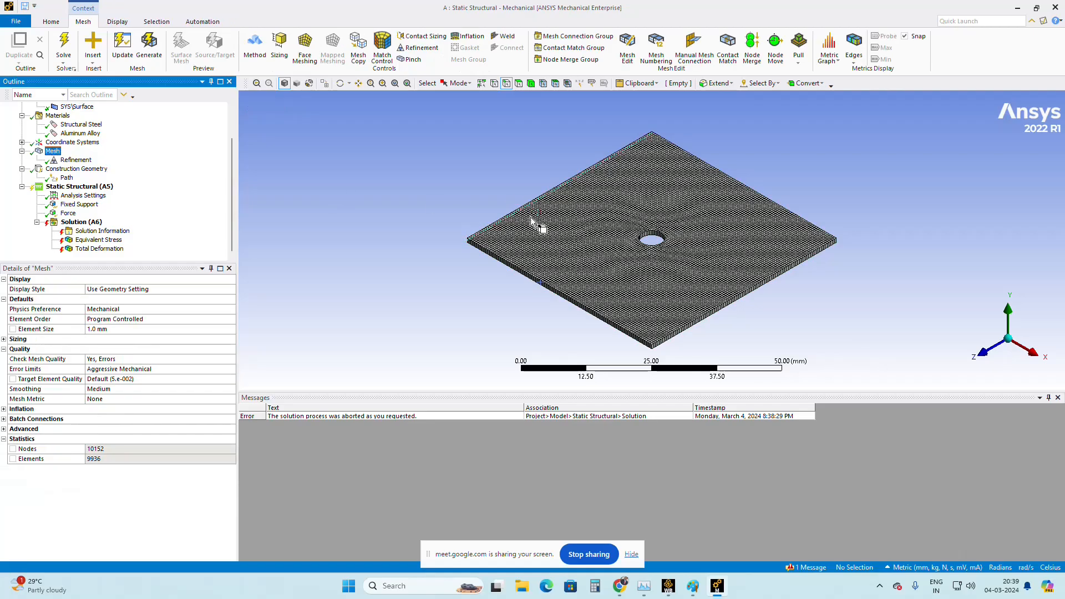
{"action": "scroll", "coordinate": [650, 254], "scroll_direction": "up", "scroll_amount": 10}
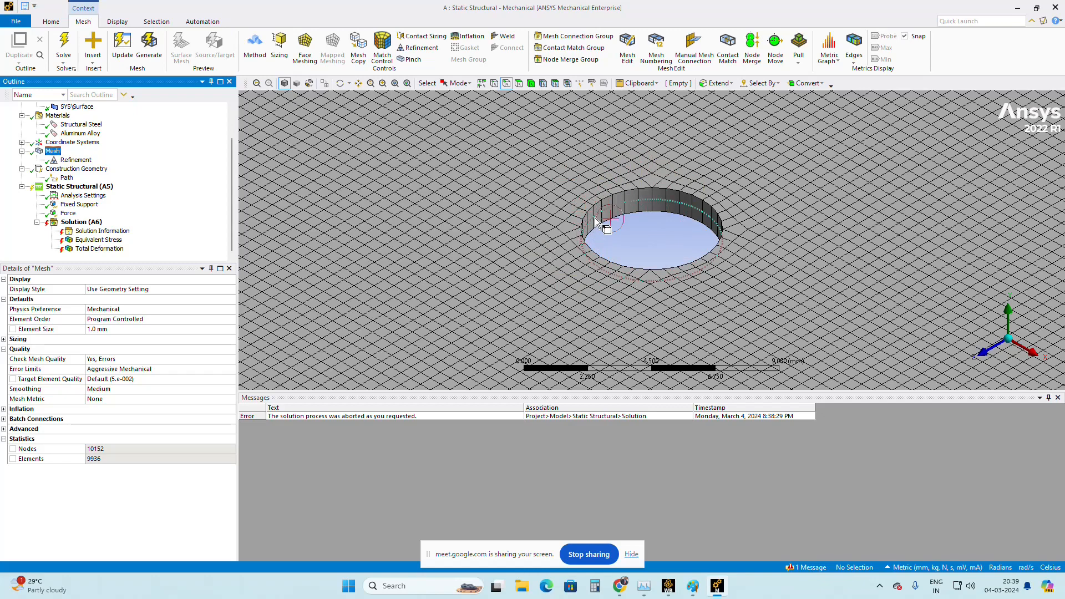
{"action": "scroll", "coordinate": [636, 256], "scroll_direction": "up", "scroll_amount": 2}
{"action": "scroll", "coordinate": [636, 255], "scroll_direction": "down", "scroll_amount": 2}
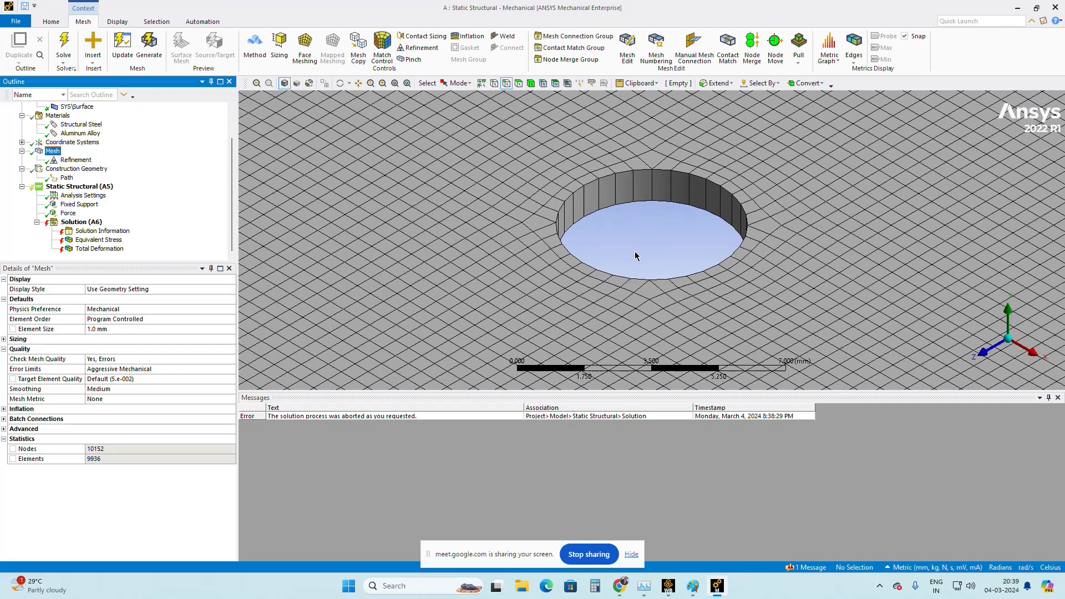
{"action": "scroll", "coordinate": [635, 255], "scroll_direction": "down", "scroll_amount": 1}
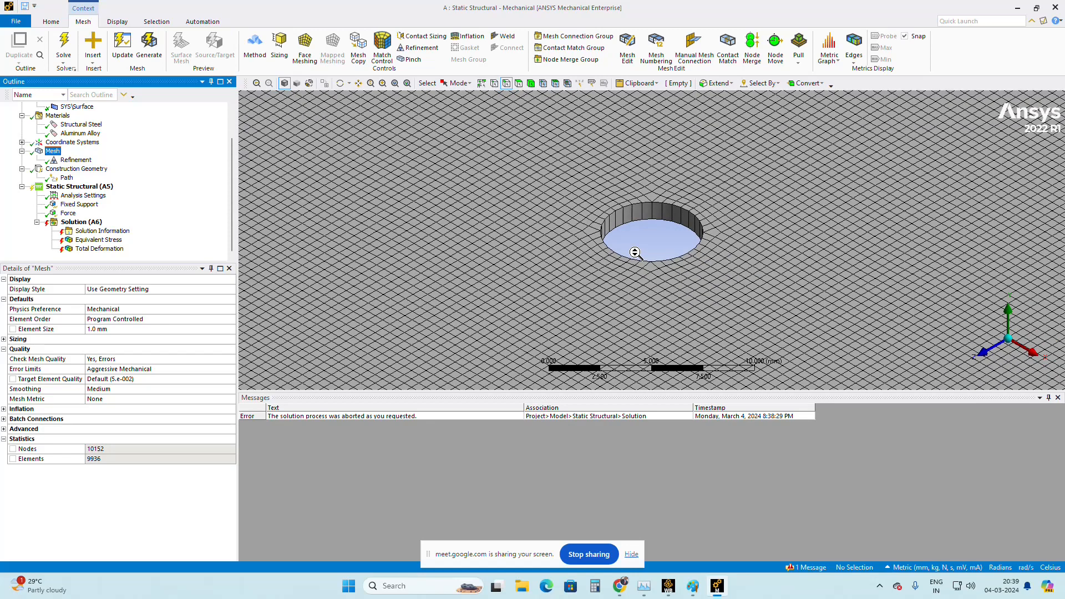
{"action": "right_click", "coordinate": [54, 154]}
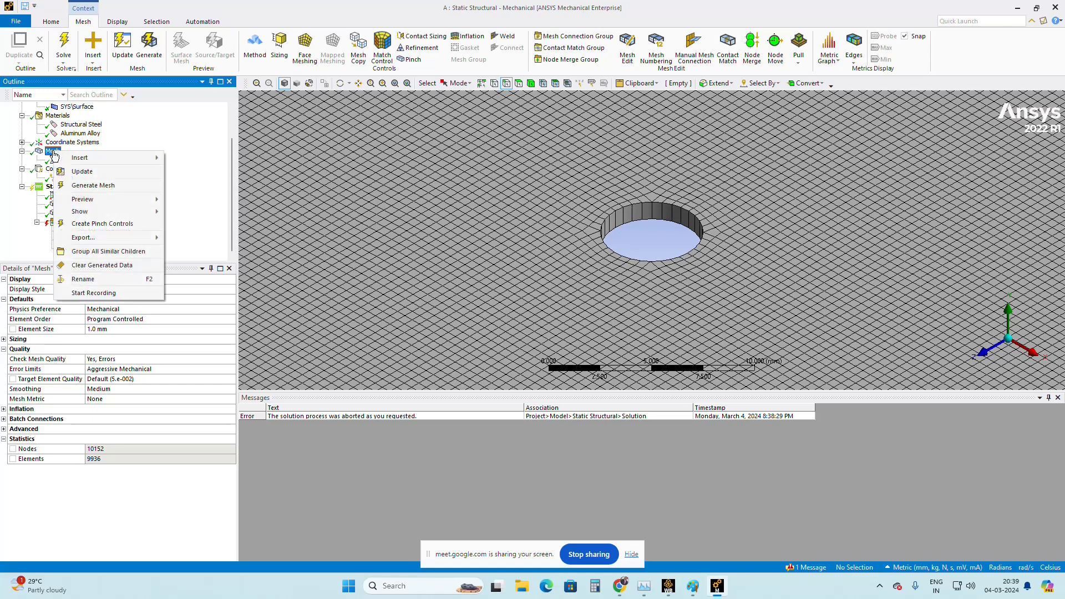
{"action": "left_click", "coordinate": [93, 267]}
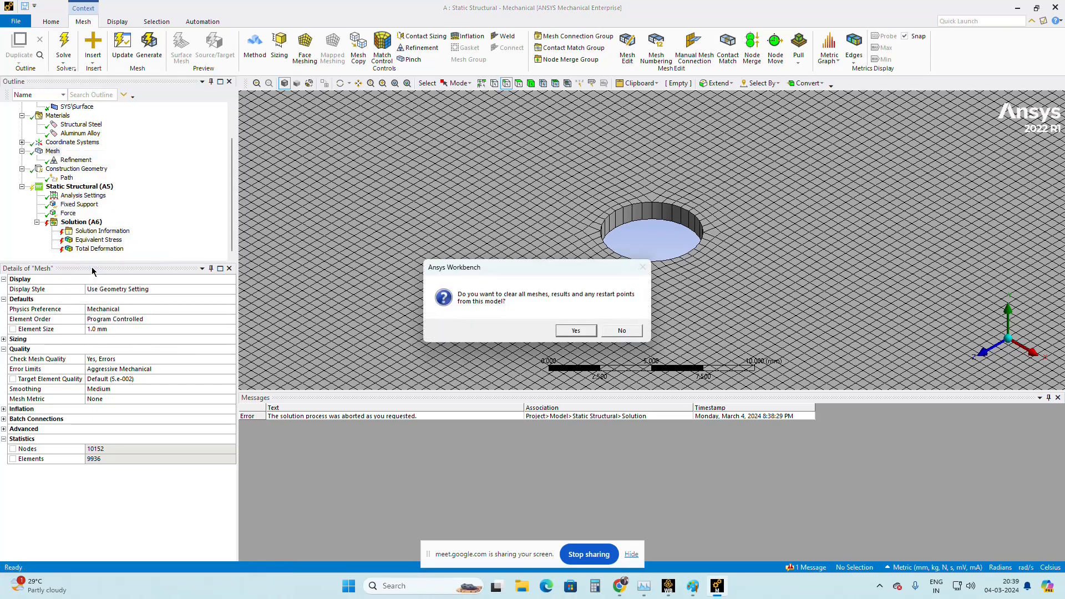
{"action": "left_click", "coordinate": [581, 330]}
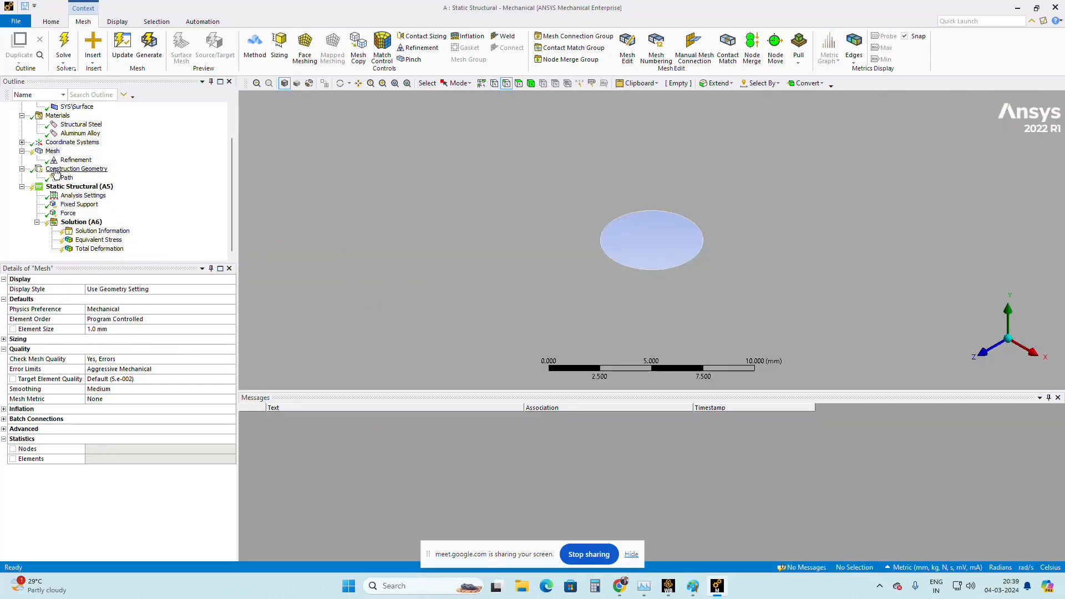
Step: Insert a mesh Sizing control scoped to the circular edge of the hole
{"action": "left_click", "coordinate": [50, 158]}
{"action": "right_click", "coordinate": [50, 155]}
{"action": "mouse_move", "coordinate": [139, 160]}
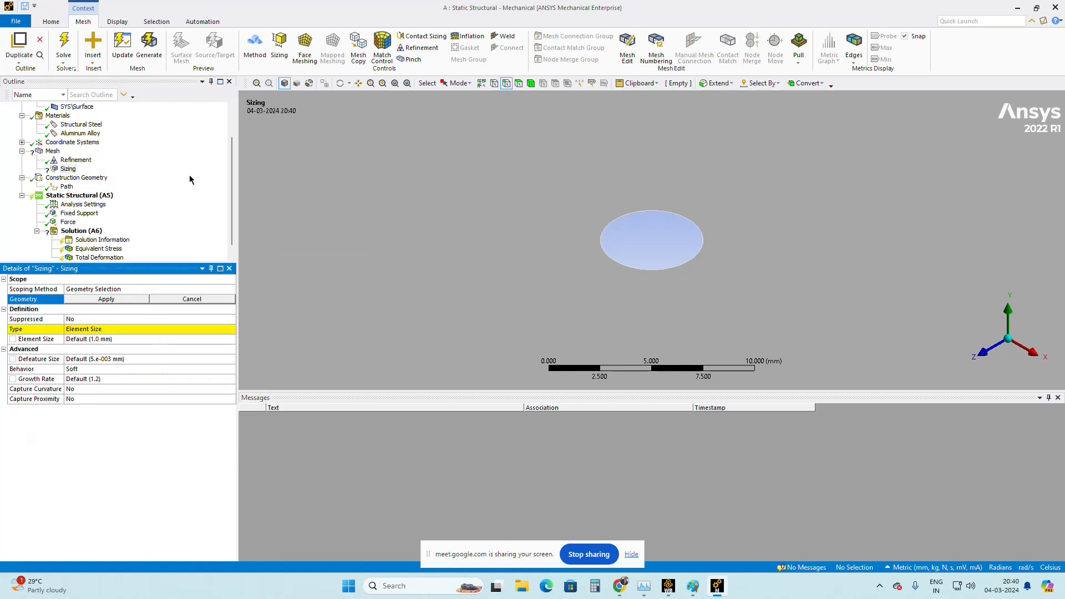
{"action": "left_click", "coordinate": [611, 222]}
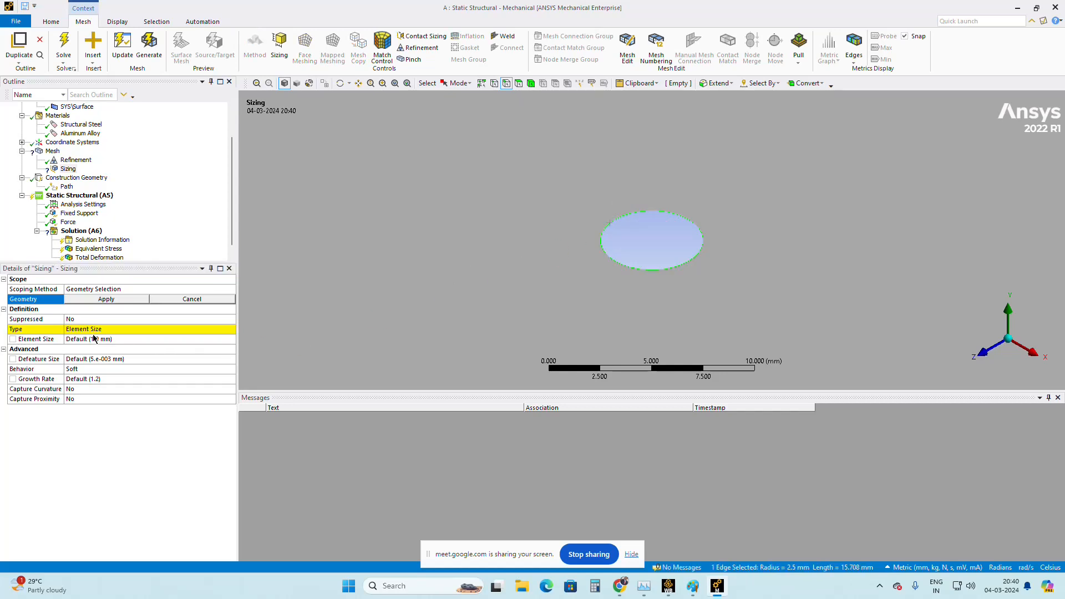
{"action": "left_click", "coordinate": [107, 299]}
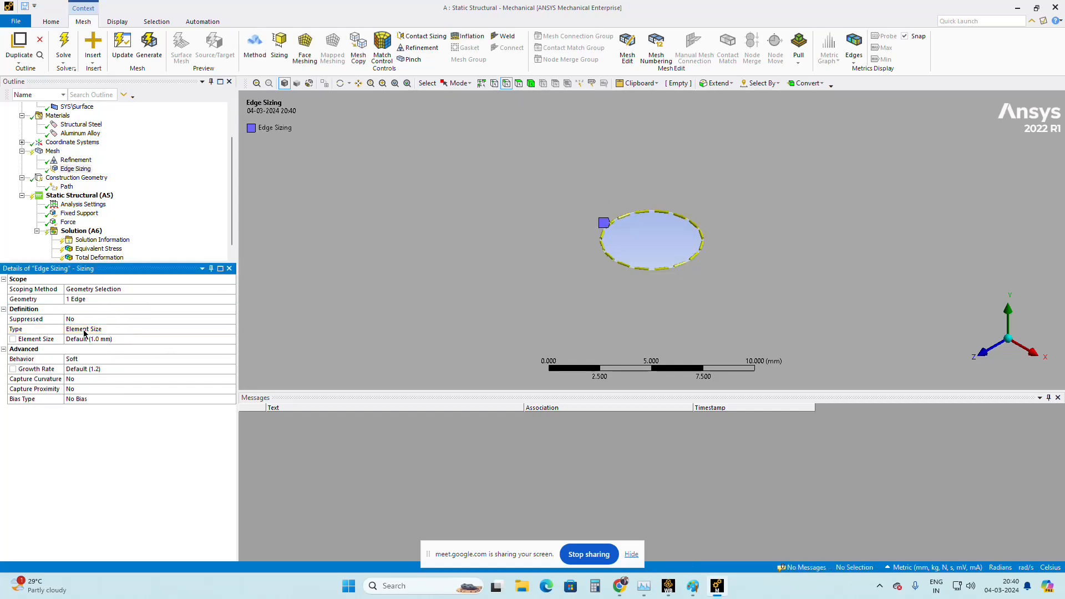
Step: Define the hole's edge sizing by Number of Divisions and set it to 30
{"action": "left_click", "coordinate": [175, 329]}
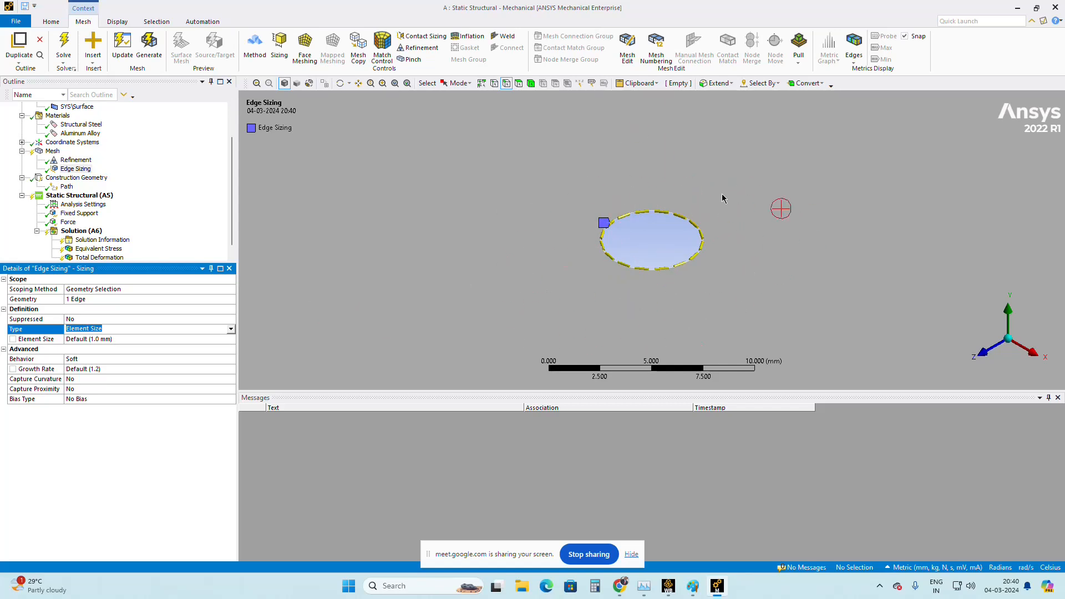
{"action": "left_click", "coordinate": [233, 329]}
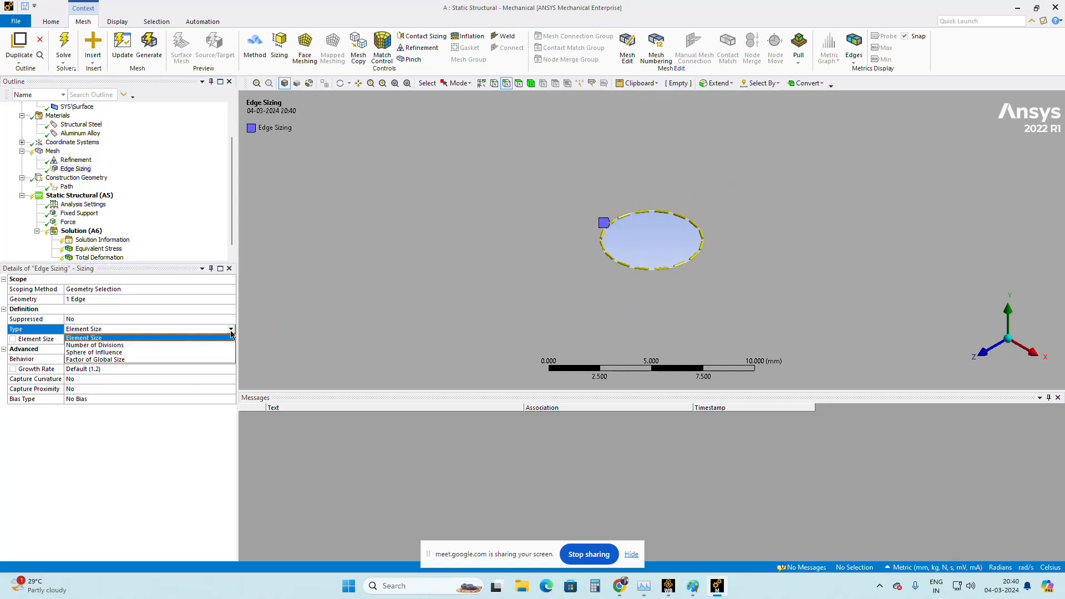
{"action": "left_click", "coordinate": [186, 345]}
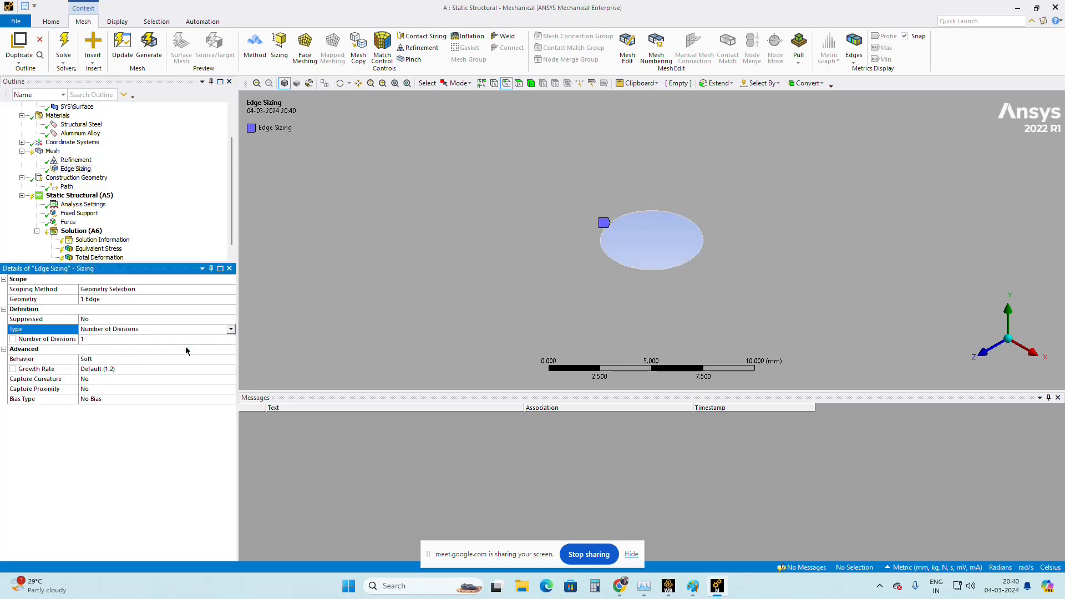
{"action": "left_click", "coordinate": [110, 340]}
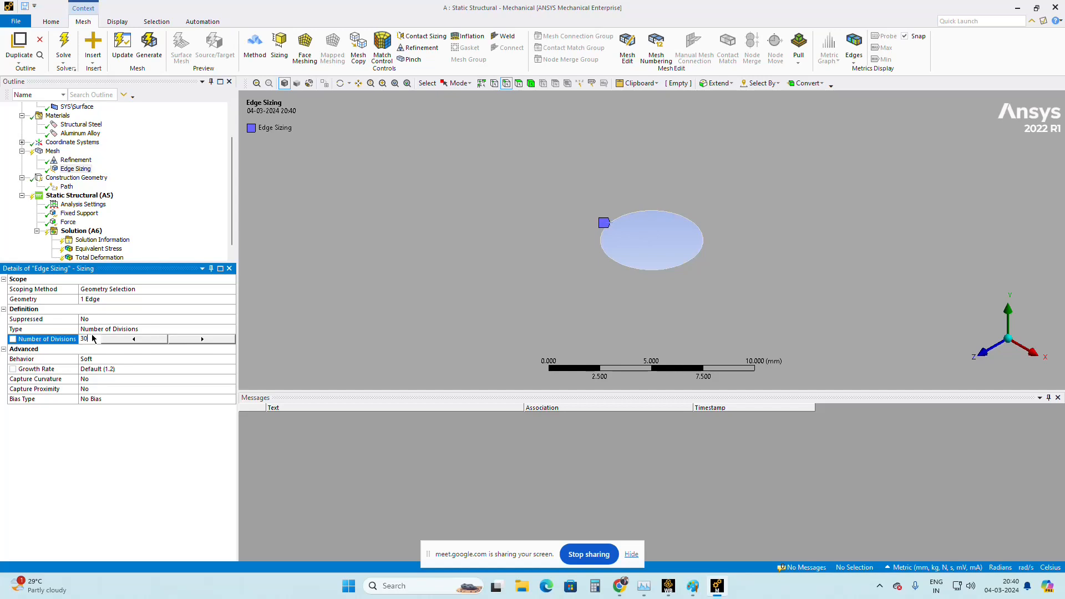
{"action": "left_click", "coordinate": [178, 490]}
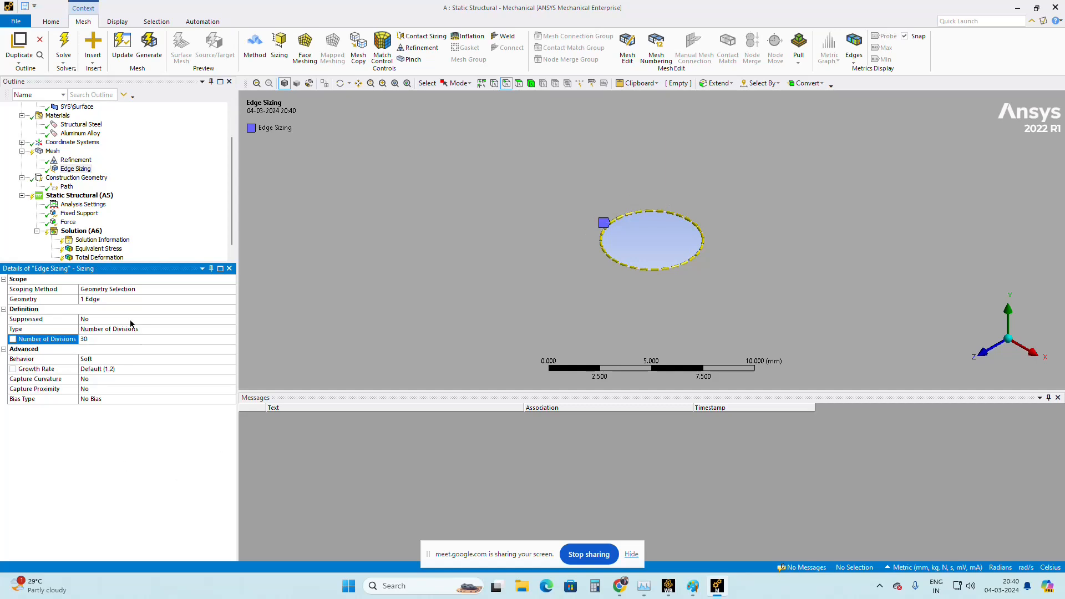
Step: Try generating the mesh twice with the new edge sizing, and examine the elements around the hole
{"action": "left_click", "coordinate": [53, 152]}
{"action": "right_click", "coordinate": [54, 153]}
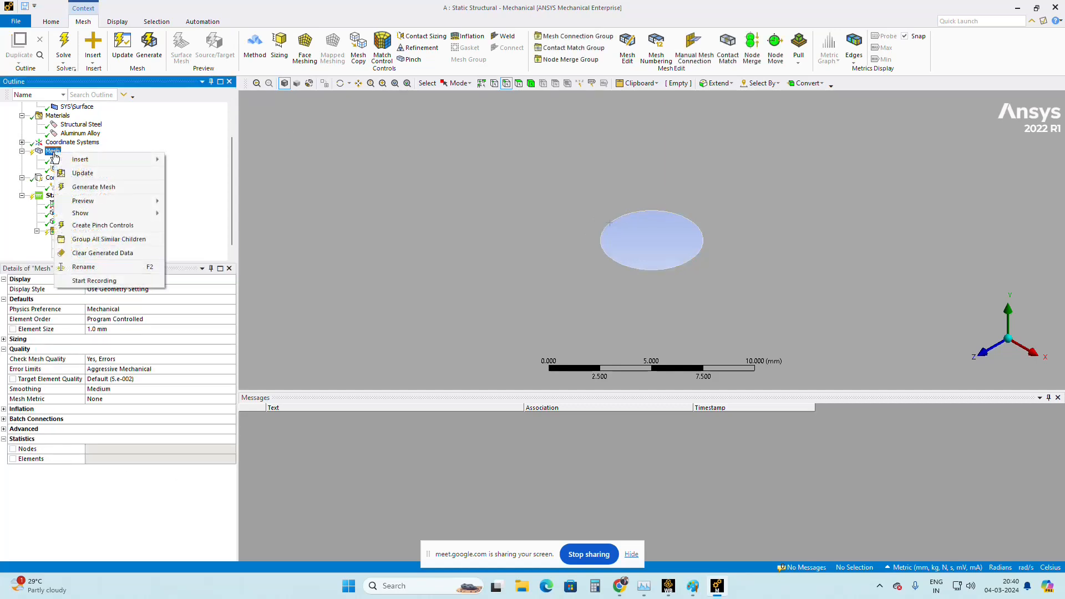
{"action": "left_click", "coordinate": [93, 187]}
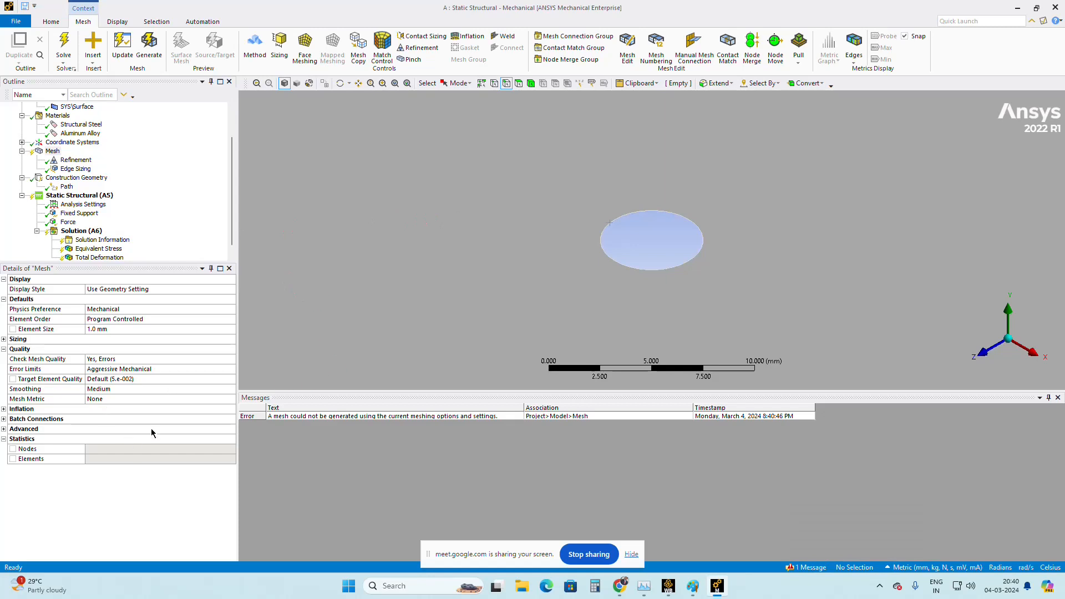
{"action": "left_click", "coordinate": [52, 151]}
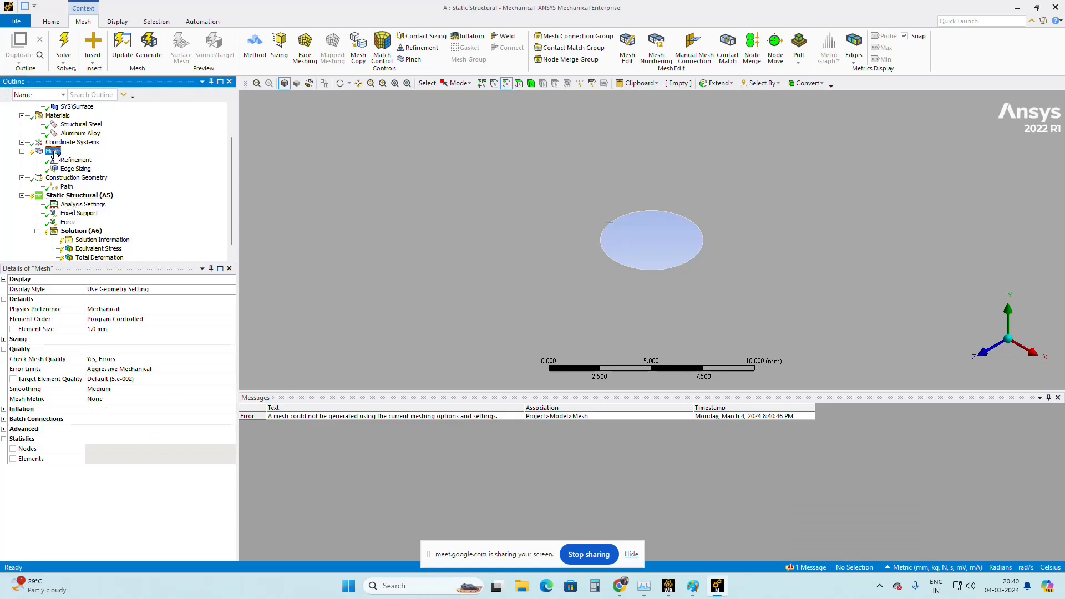
{"action": "right_click", "coordinate": [54, 151]}
{"action": "left_click", "coordinate": [81, 185]}
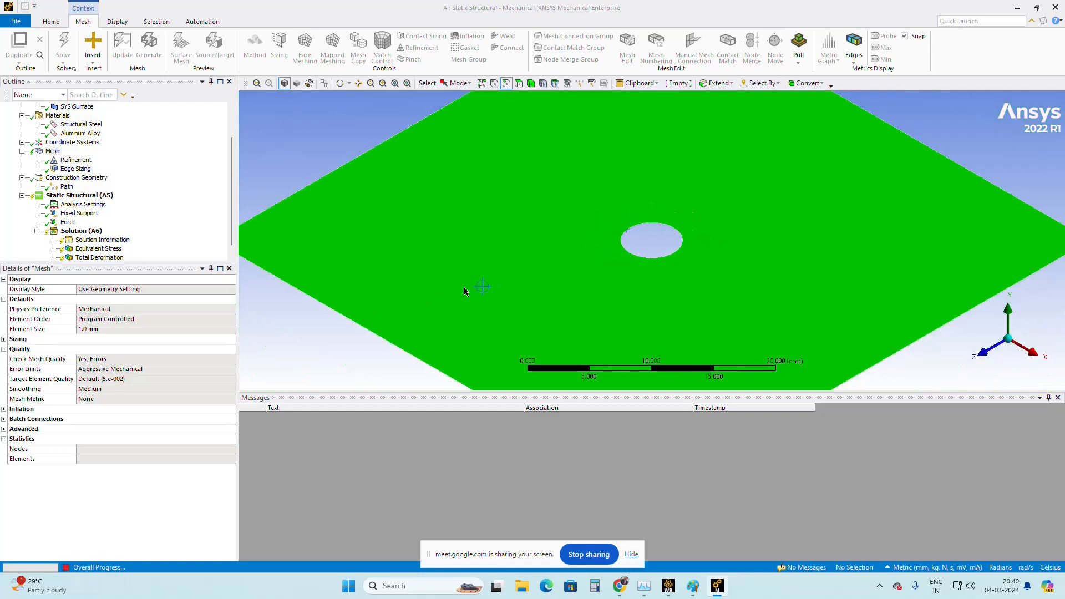
{"action": "scroll", "coordinate": [618, 261], "scroll_direction": "up", "scroll_amount": 5}
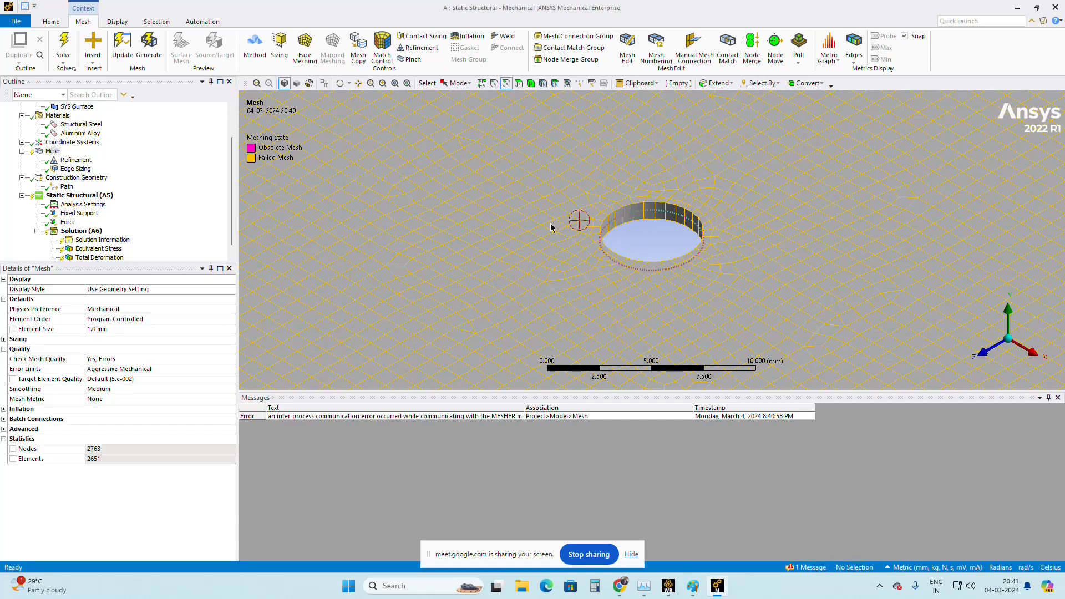
Step: Clear all generated mesh data, results and restart points from the model
{"action": "right_click", "coordinate": [55, 154]}
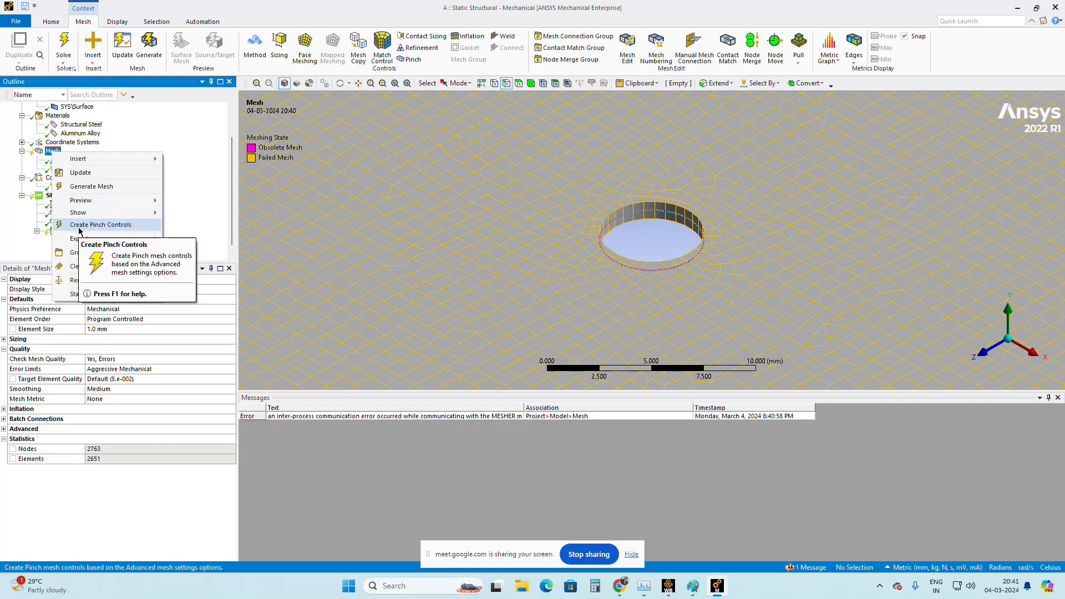
{"action": "left_click", "coordinate": [94, 266]}
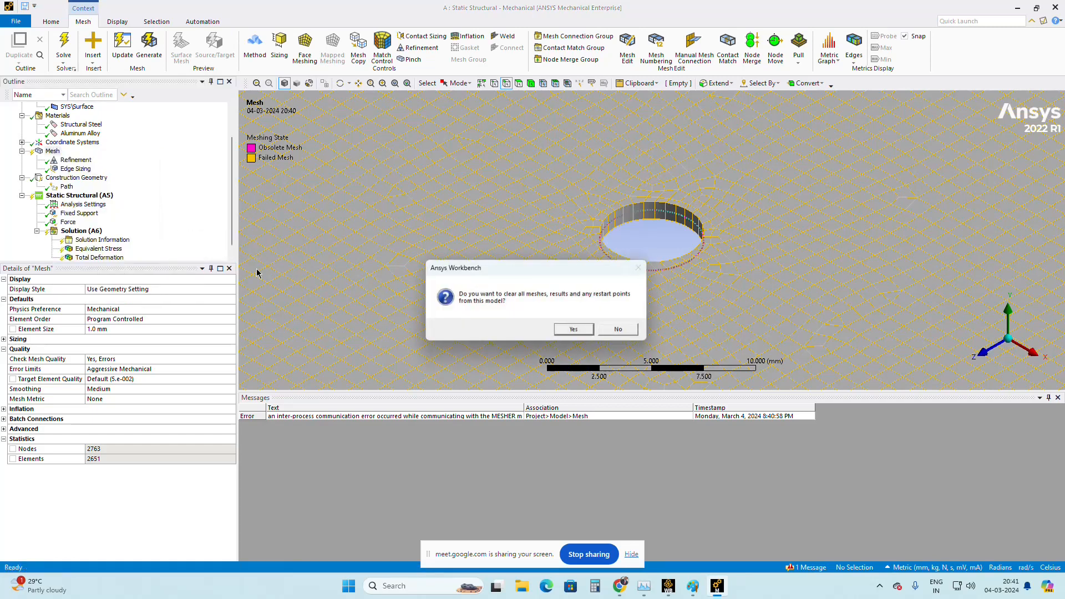
{"action": "left_click", "coordinate": [572, 331]}
Step: Set the Number of Divisions of the hole's edge sizing to 100
{"action": "left_click", "coordinate": [72, 169]}
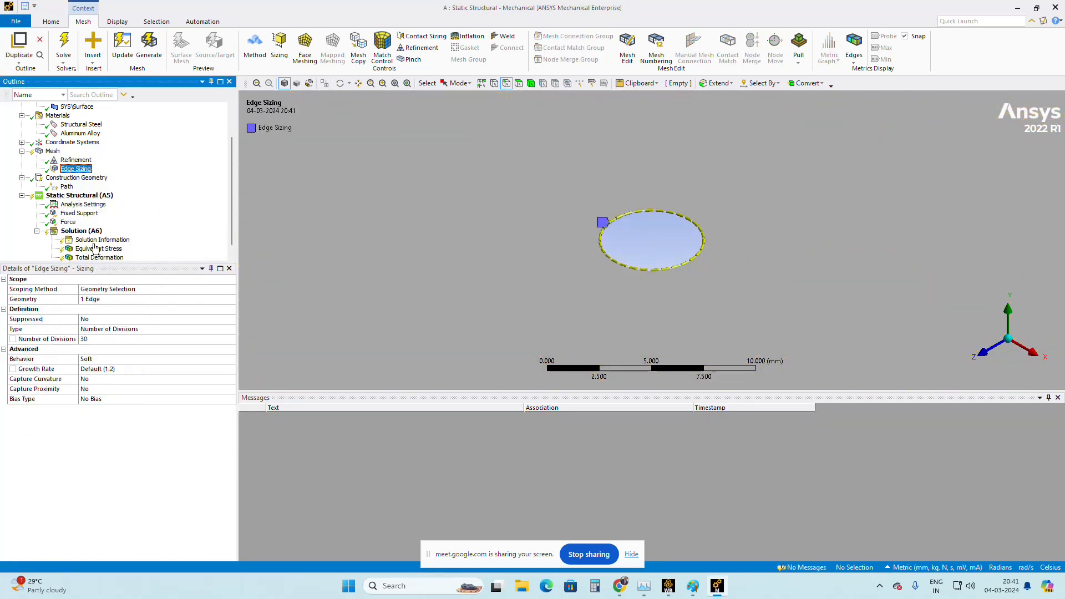
{"action": "left_click", "coordinate": [88, 340]}
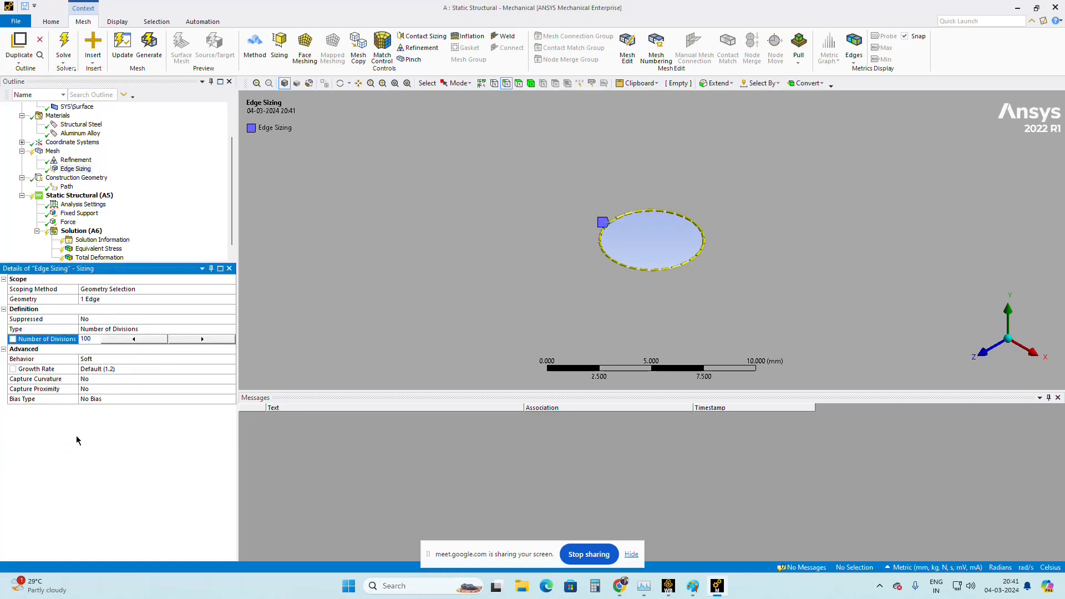
{"action": "key", "text": "Return"}
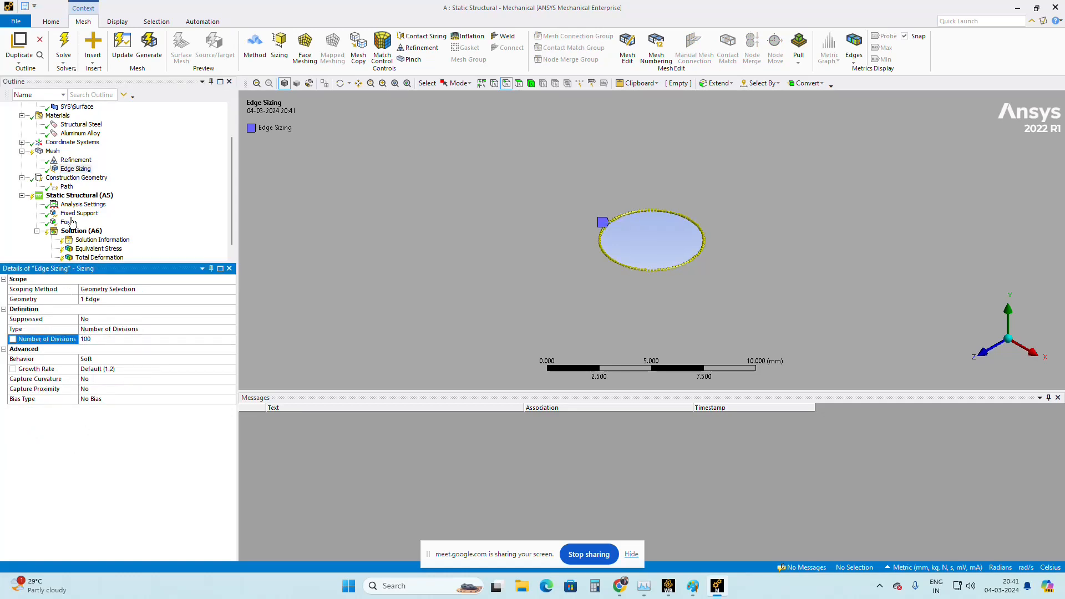
Step: Generate the mesh with the finer hole edge divisions, repeating the command once
{"action": "right_click", "coordinate": [54, 151]}
{"action": "left_click", "coordinate": [83, 186]}
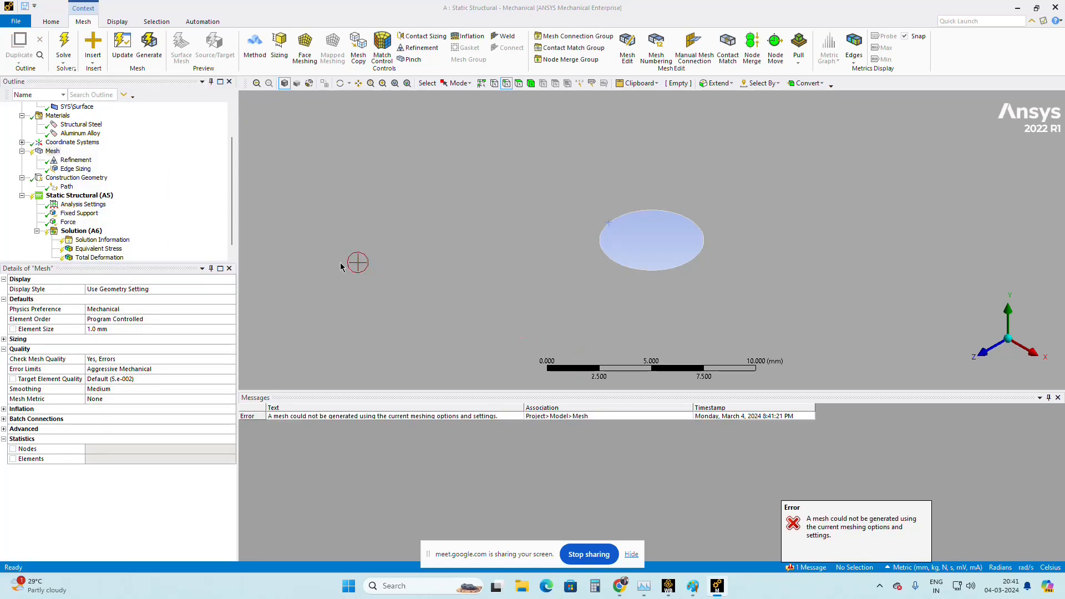
{"action": "right_click", "coordinate": [53, 151]}
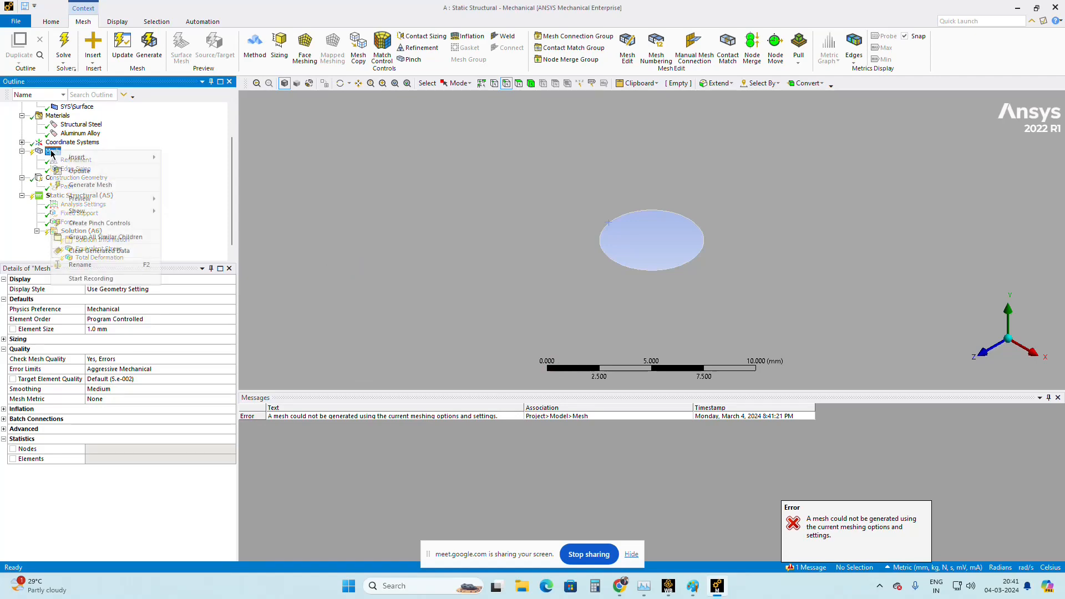
{"action": "left_click", "coordinate": [81, 187]}
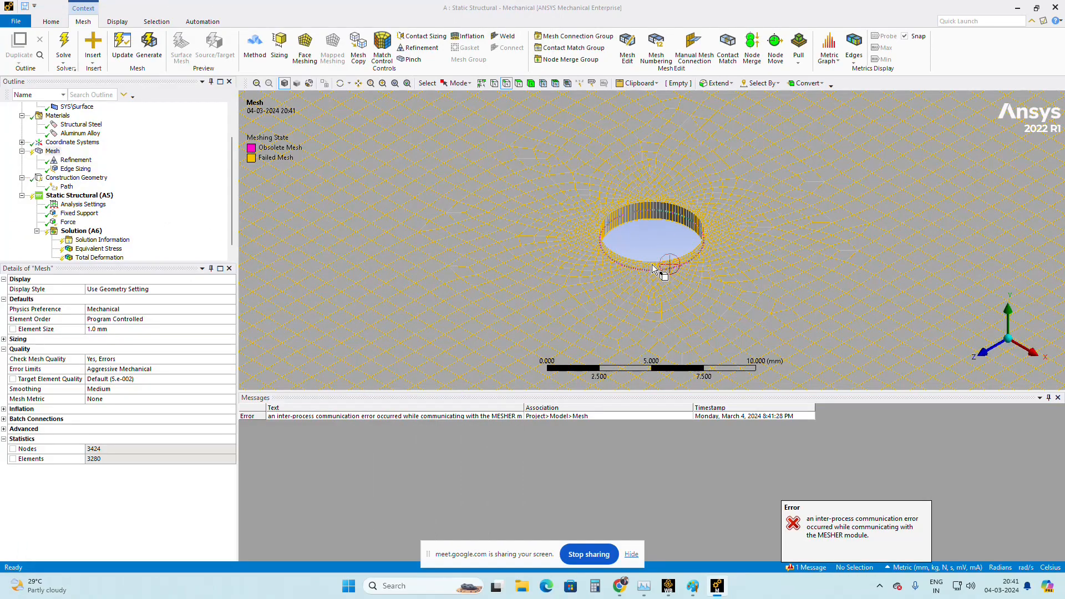
Step: Examine the element pattern around the hole's edge and wall and its transition to the rest of the plate
{"action": "scroll", "coordinate": [633, 254], "scroll_direction": "down", "scroll_amount": 2}
{"action": "scroll", "coordinate": [631, 253], "scroll_direction": "up", "scroll_amount": 5}
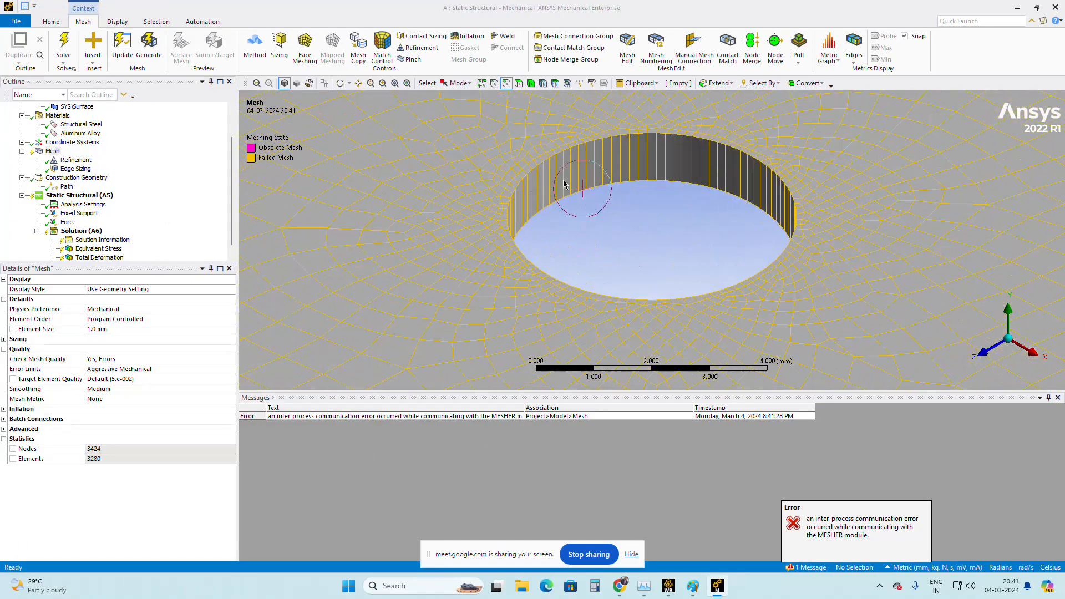
{"action": "scroll", "coordinate": [673, 302], "scroll_direction": "up", "scroll_amount": 1}
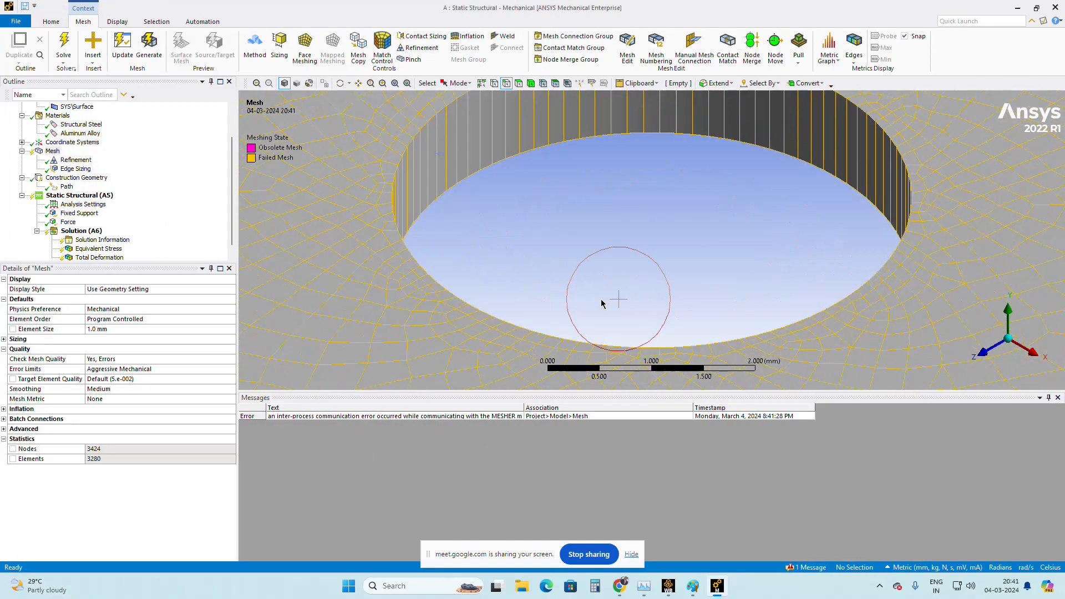
{"action": "scroll", "coordinate": [602, 309], "scroll_direction": "down", "scroll_amount": 4}
{"action": "scroll", "coordinate": [594, 323], "scroll_direction": "down", "scroll_amount": 2}
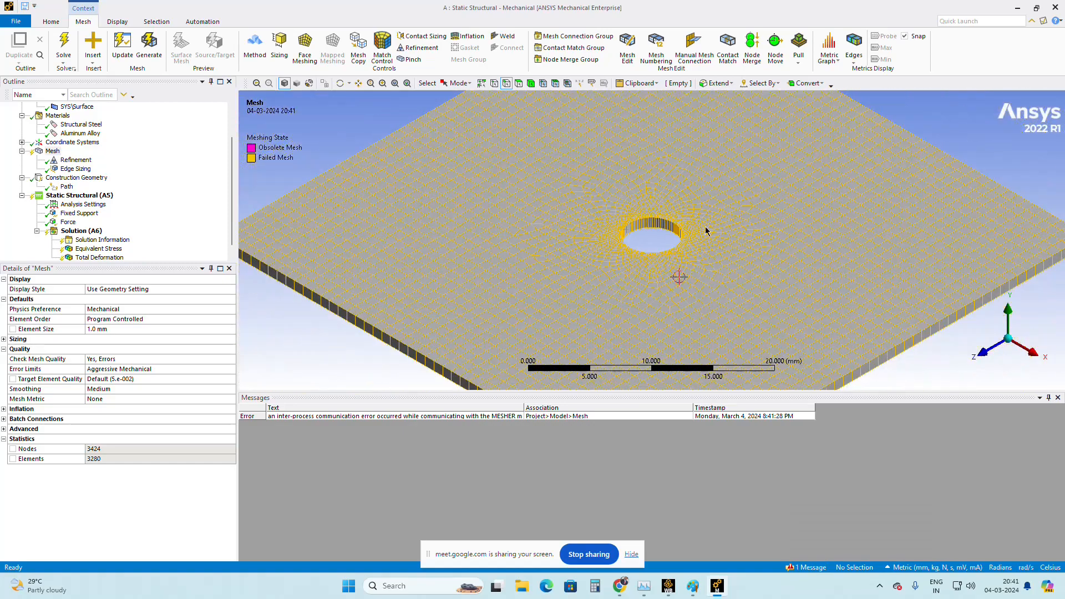
{"action": "scroll", "coordinate": [658, 236], "scroll_direction": "up", "scroll_amount": 2}
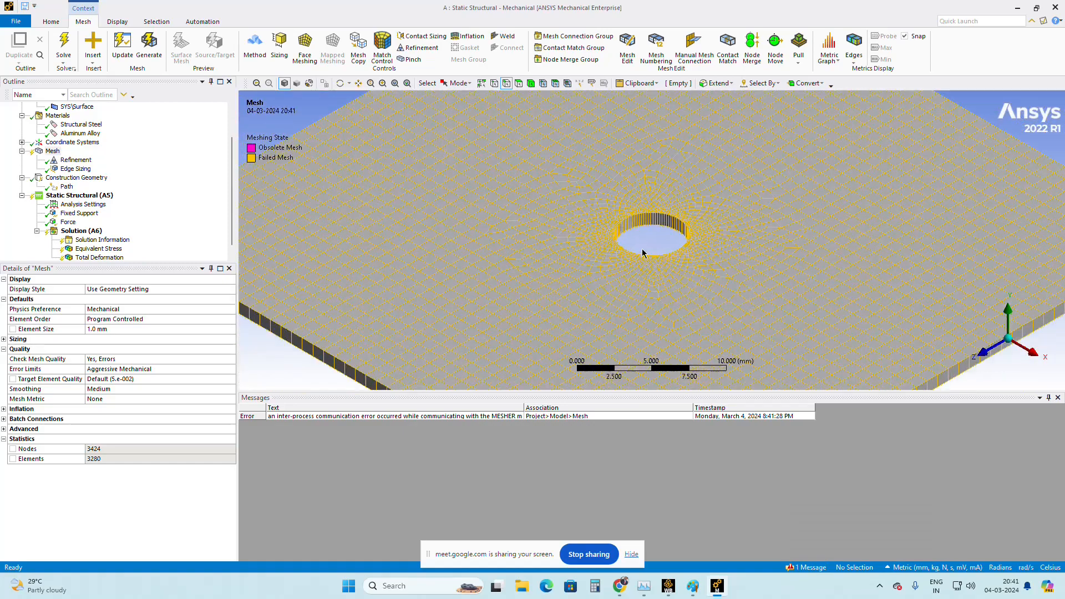
{"action": "scroll", "coordinate": [599, 243], "scroll_direction": "up", "scroll_amount": 1}
{"action": "scroll", "coordinate": [627, 226], "scroll_direction": "down", "scroll_amount": 1}
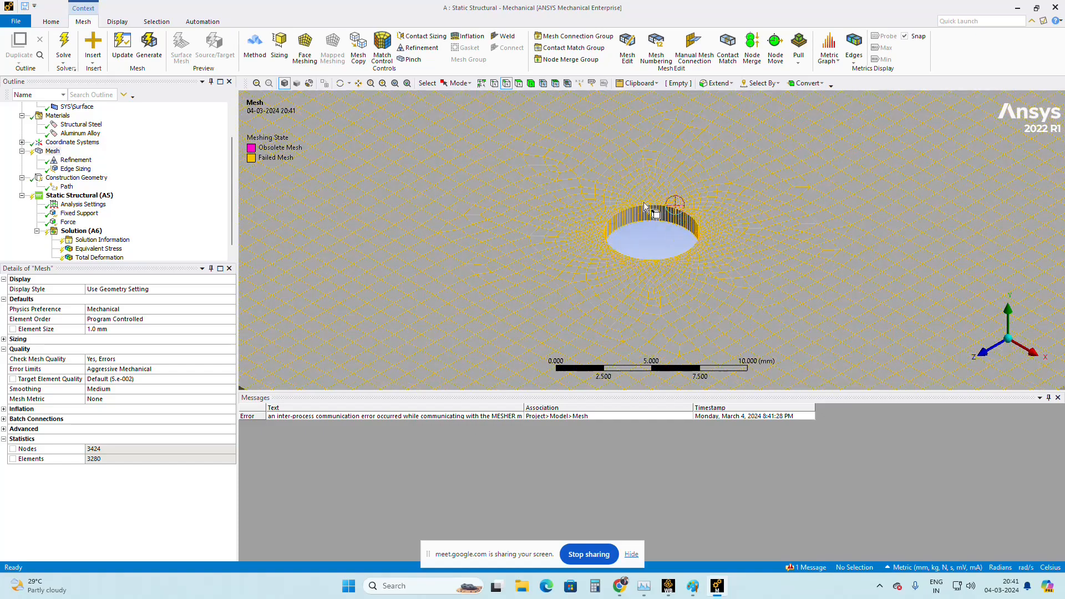
{"action": "scroll", "coordinate": [597, 246], "scroll_direction": "up", "scroll_amount": 2}
{"action": "scroll", "coordinate": [592, 271], "scroll_direction": "down", "scroll_amount": 2}
{"action": "scroll", "coordinate": [592, 271], "scroll_direction": "down", "scroll_amount": 3}
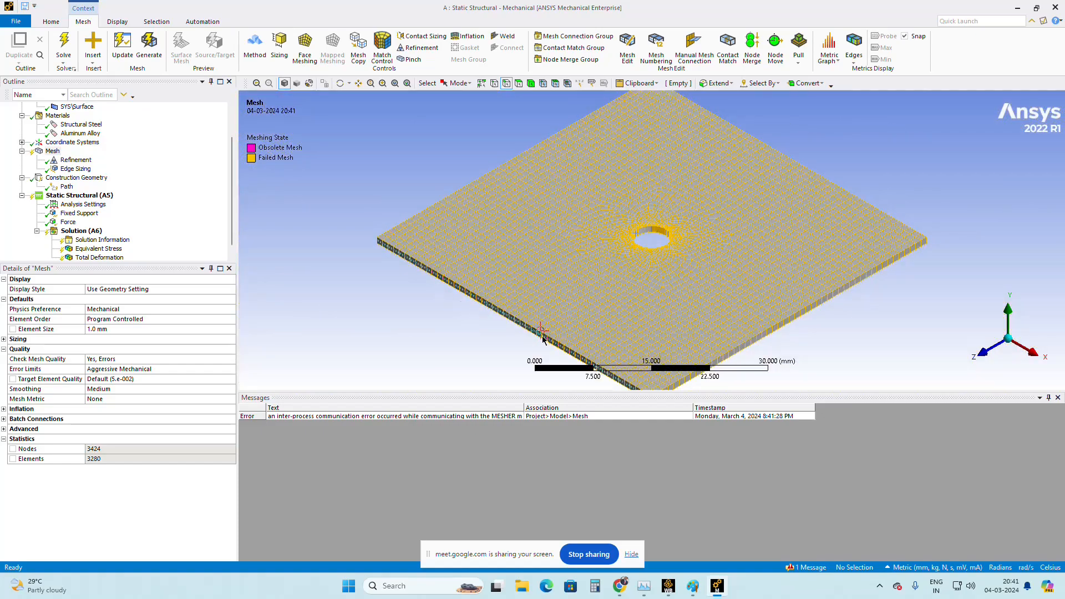
{"action": "scroll", "coordinate": [656, 240], "scroll_direction": "up", "scroll_amount": 1}
{"action": "scroll", "coordinate": [656, 241], "scroll_direction": "up", "scroll_amount": 3}
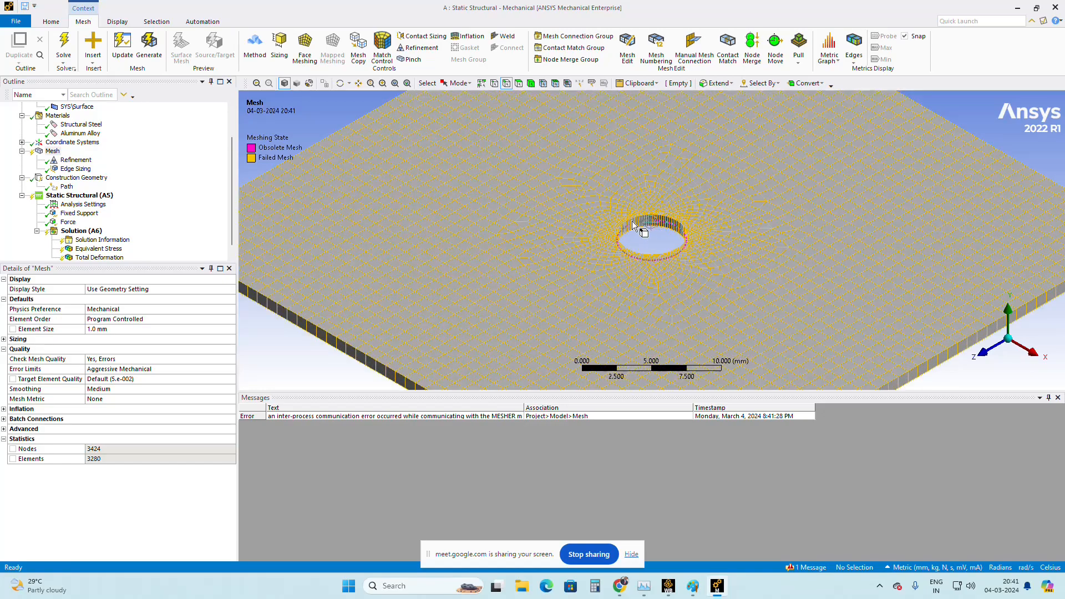
{"action": "scroll", "coordinate": [631, 230], "scroll_direction": "up", "scroll_amount": 3}
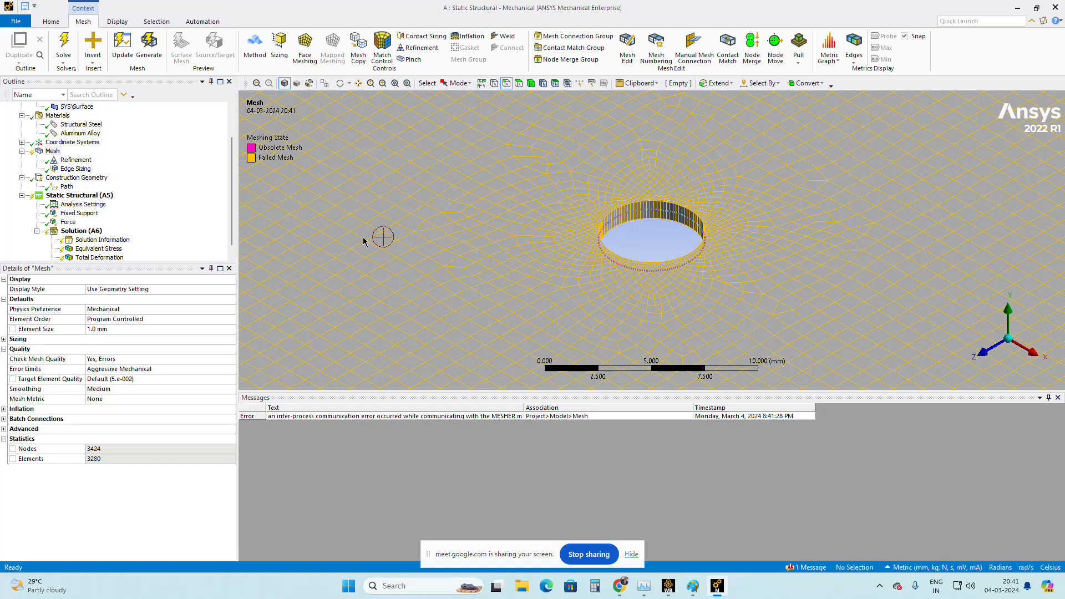
{"action": "scroll", "coordinate": [444, 252], "scroll_direction": "down", "scroll_amount": 3}
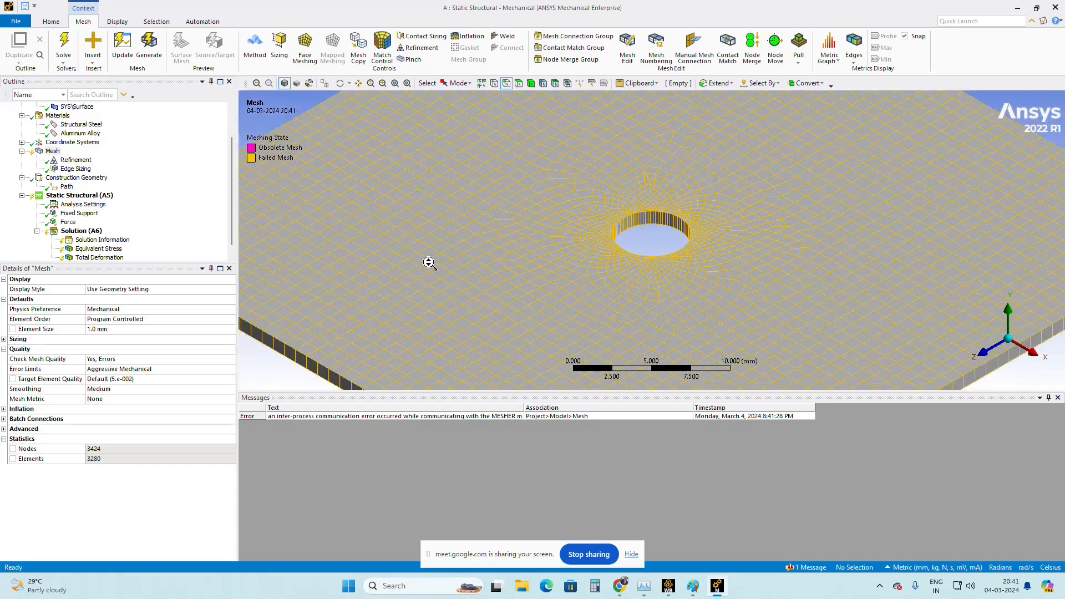
{"action": "scroll", "coordinate": [368, 262], "scroll_direction": "down", "scroll_amount": 2}
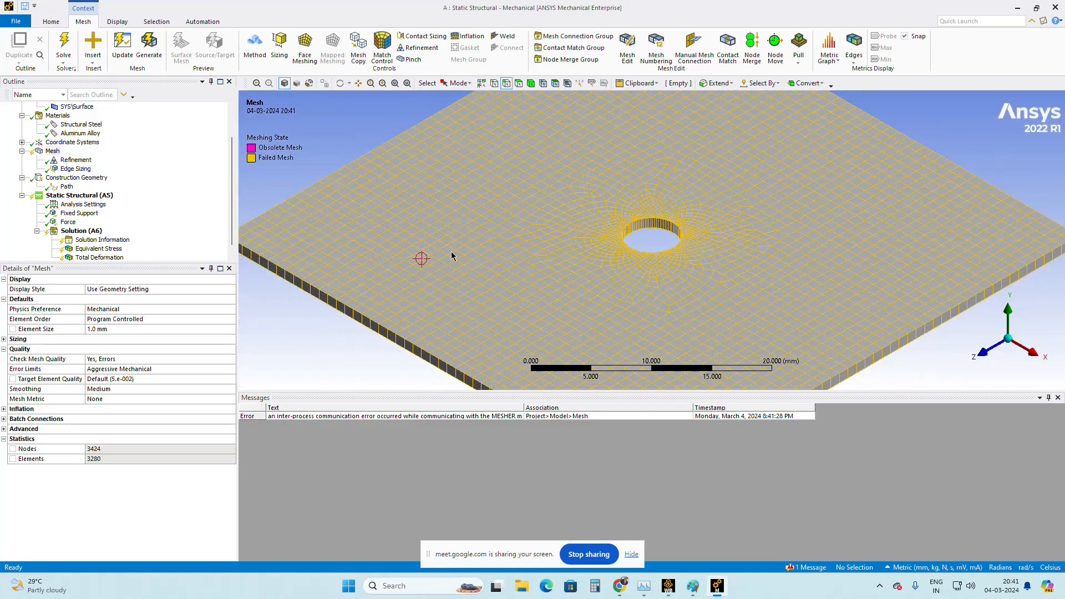
{"action": "scroll", "coordinate": [610, 244], "scroll_direction": "up", "scroll_amount": 4}
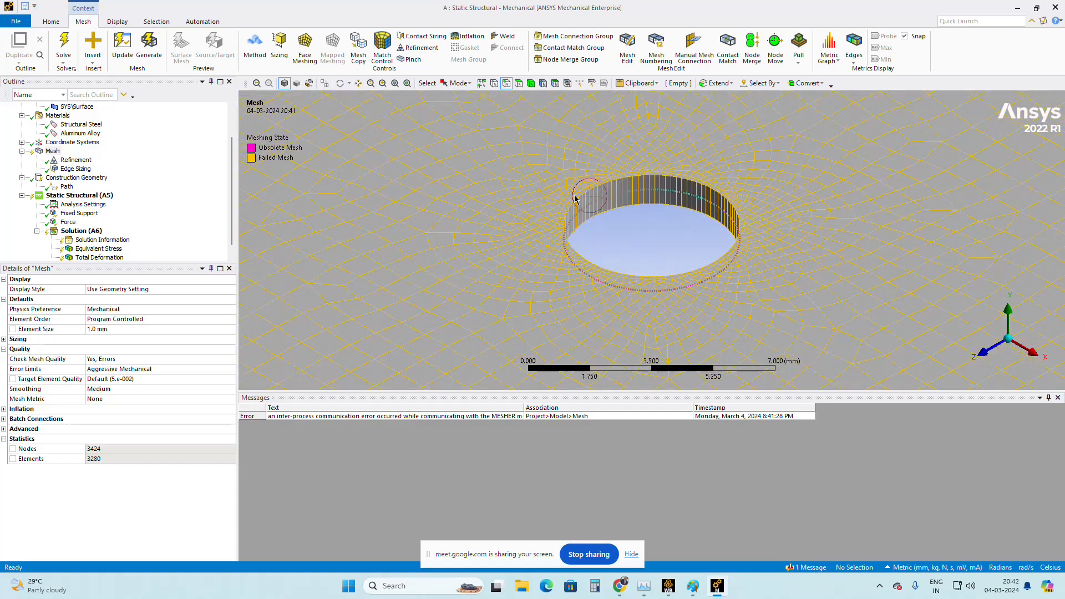
{"action": "scroll", "coordinate": [563, 207], "scroll_direction": "up", "scroll_amount": 2}
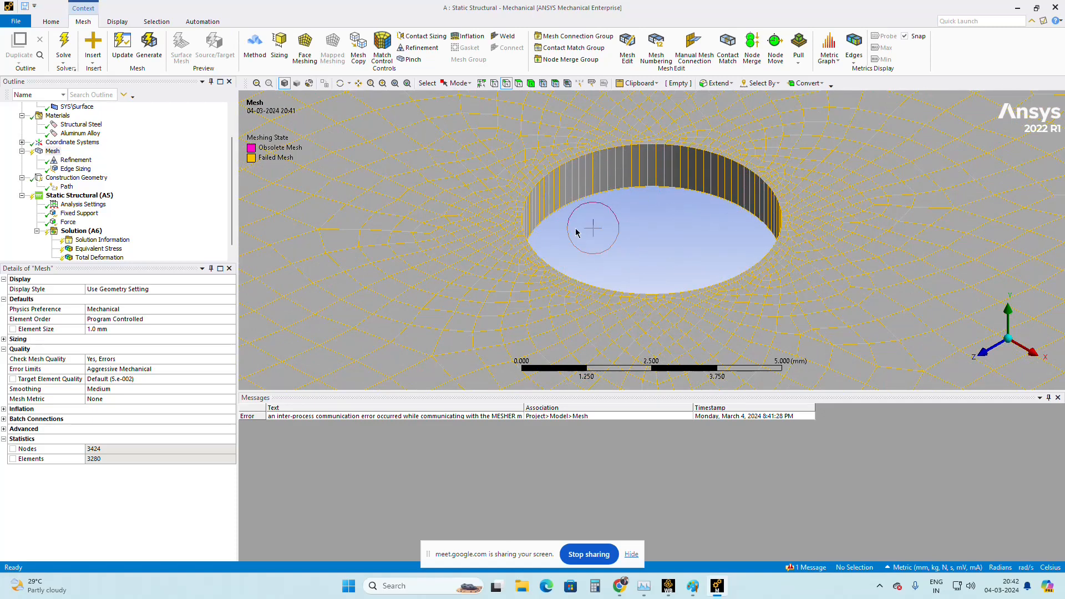
{"action": "scroll", "coordinate": [672, 274], "scroll_direction": "up", "scroll_amount": 1}
{"action": "scroll", "coordinate": [708, 328], "scroll_direction": "down", "scroll_amount": 3}
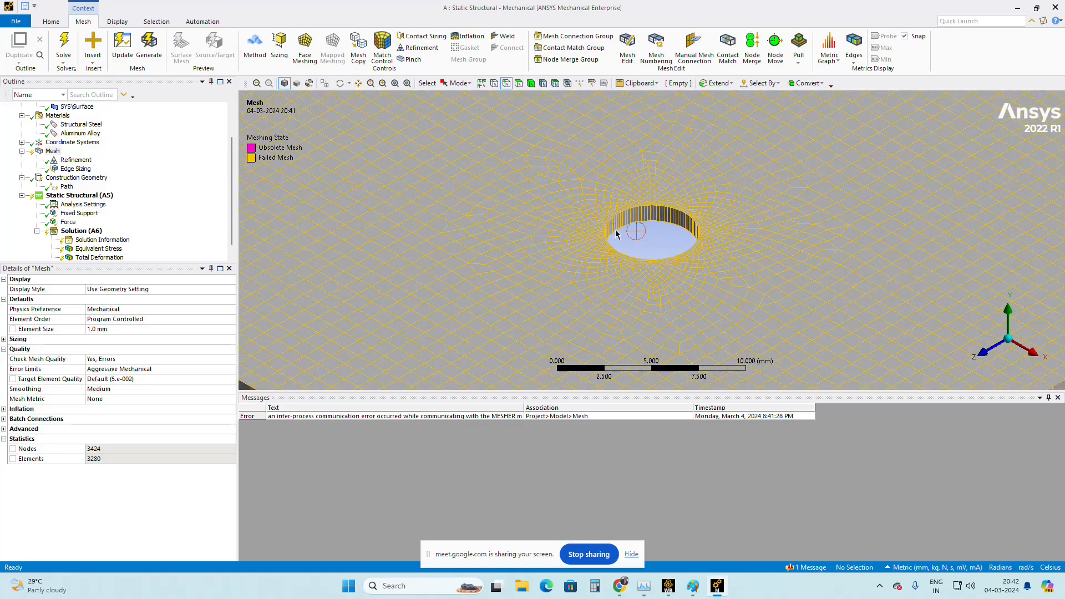
{"action": "scroll", "coordinate": [643, 270], "scroll_direction": "down", "scroll_amount": 2}
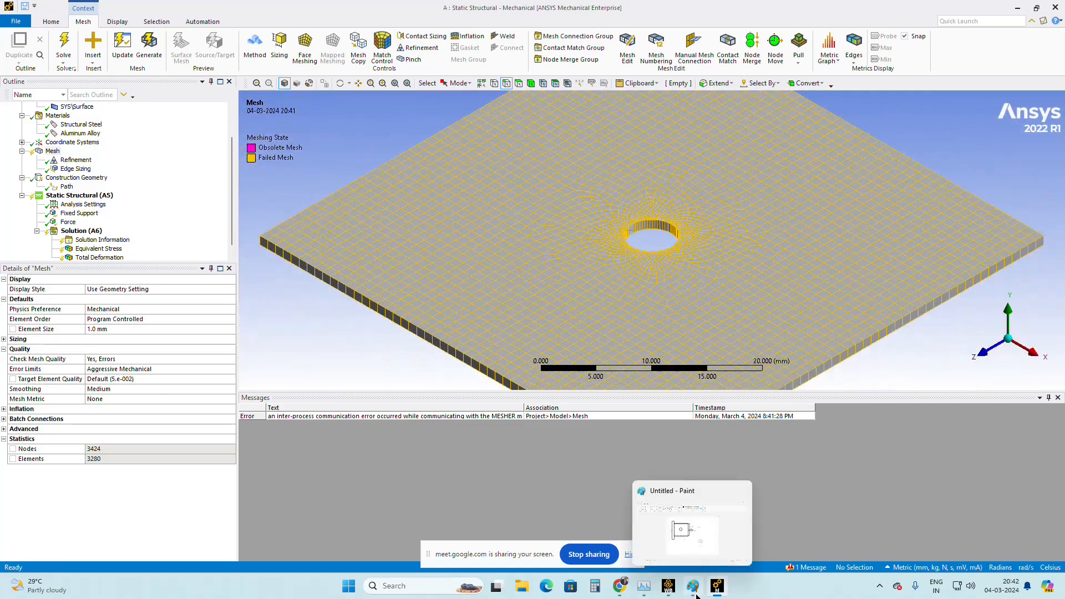
Step: Switch to Paint and sketch a rectangle of about 195 × 177 px with a centred ellipse of about 61 × 51 px beside the plate diagram
{"action": "left_click", "coordinate": [696, 594]}
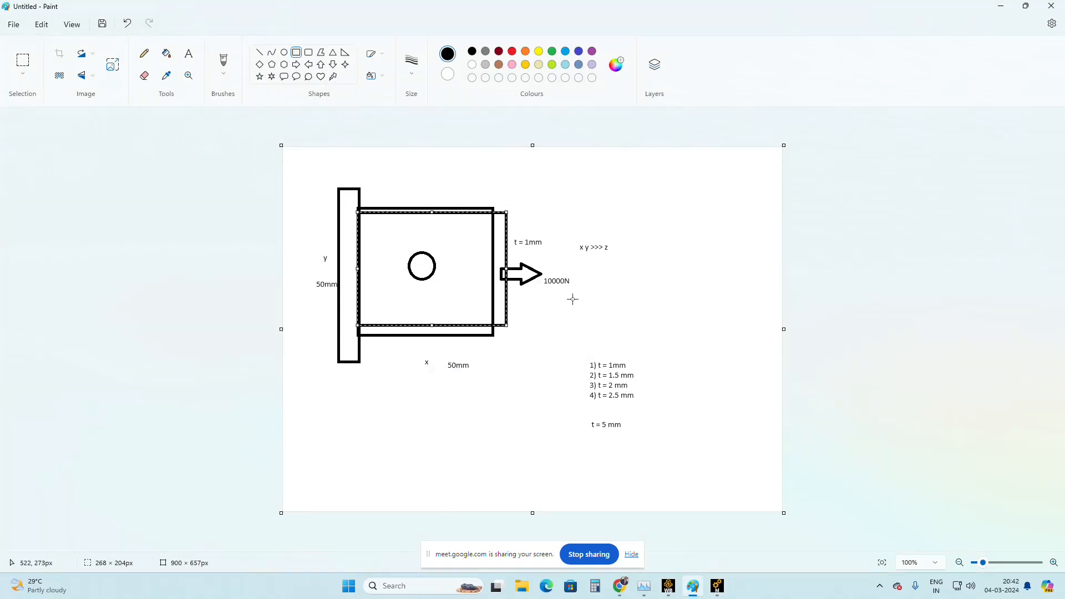
{"action": "left_click", "coordinate": [298, 54]}
{"action": "left_click_drag", "start_coordinate": [653, 189], "coordinate": [761, 286]}
{"action": "left_click", "coordinate": [284, 52]}
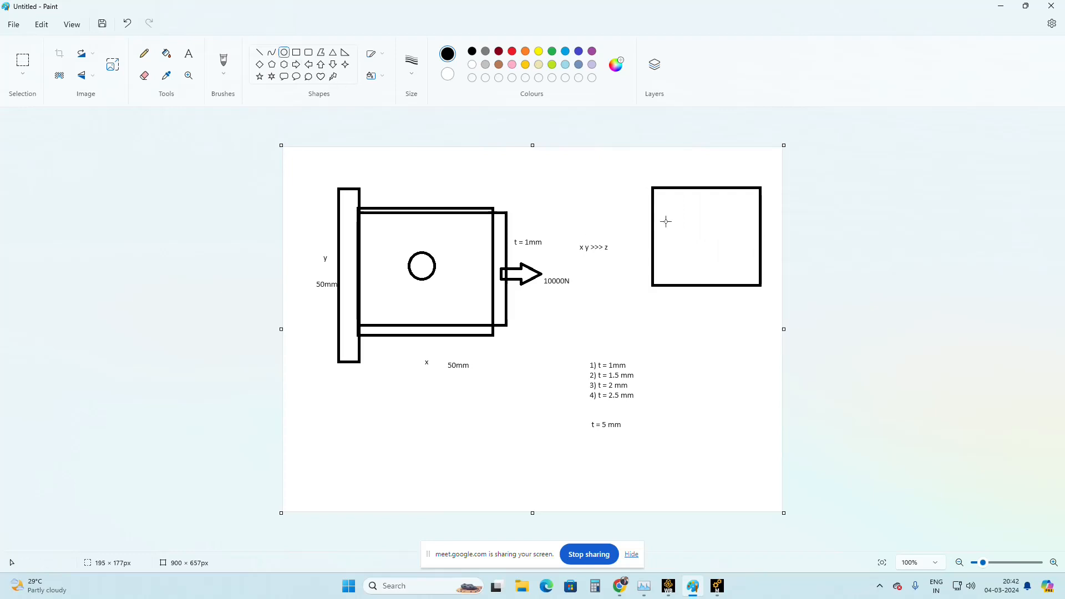
{"action": "left_click_drag", "start_coordinate": [692, 221], "coordinate": [726, 250]}
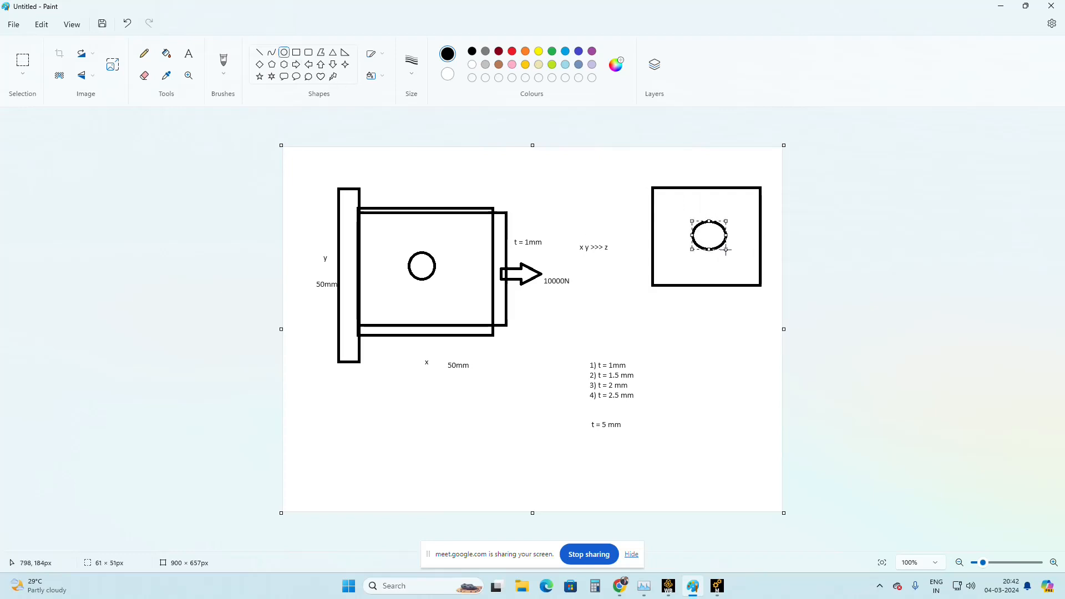
{"action": "left_click", "coordinate": [694, 346]}
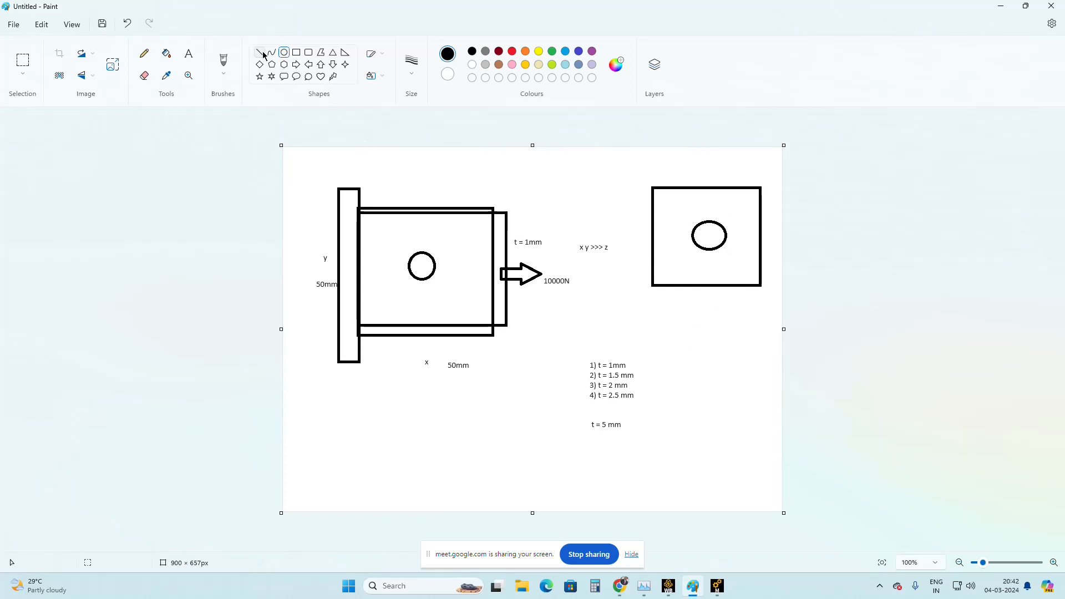
Step: Draw eight straight lines from the ellipse to the rectangle's side midpoints and corners to illustrate the mapped division
{"action": "left_click", "coordinate": [262, 54]}
{"action": "left_click_drag", "start_coordinate": [710, 221], "coordinate": [710, 188]}
{"action": "left_click_drag", "start_coordinate": [711, 249], "coordinate": [712, 285]}
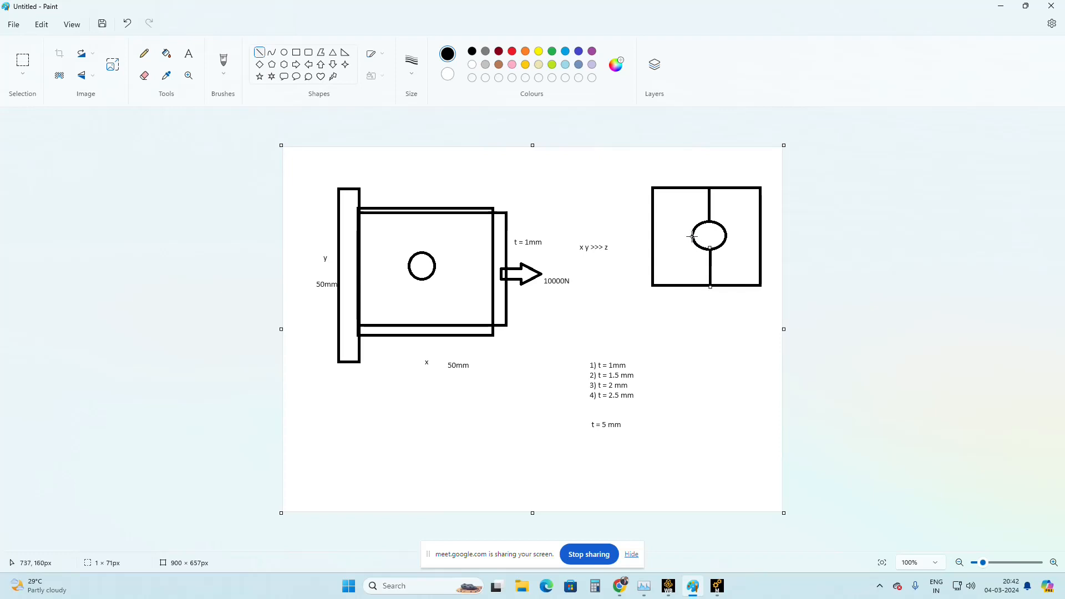
{"action": "left_click_drag", "start_coordinate": [693, 236], "coordinate": [652, 235]}
{"action": "mouse_move", "coordinate": [728, 237]}
{"action": "left_mouse_down"}
{"action": "mouse_move", "coordinate": [753, 237]}
{"action": "mouse_move", "coordinate": [728, 219]}
{"action": "mouse_move", "coordinate": [760, 188]}
{"action": "left_mouse_up"}
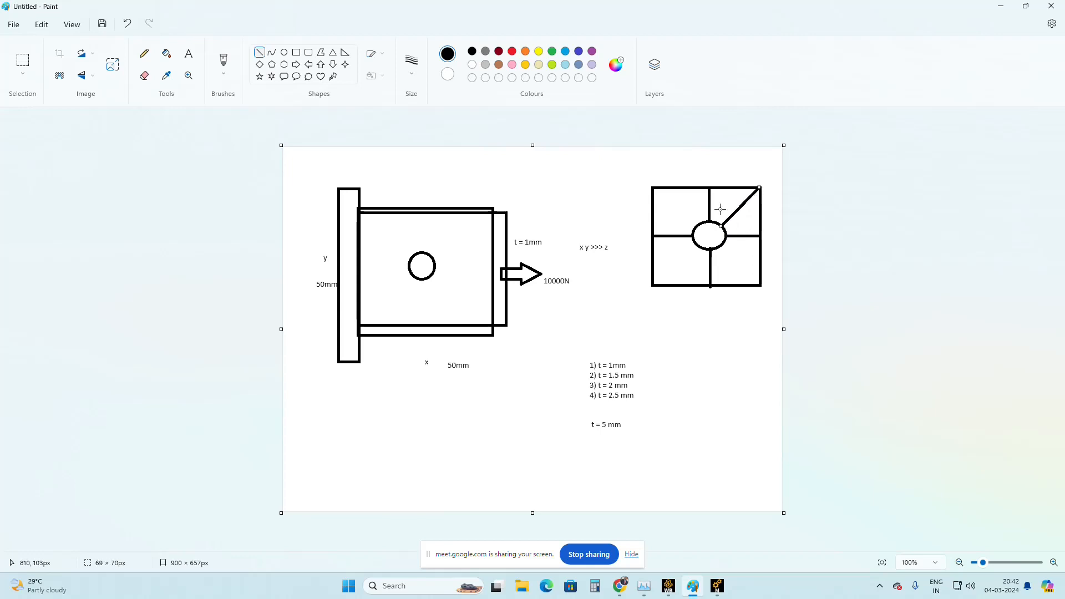
{"action": "left_click_drag", "start_coordinate": [700, 225], "coordinate": [653, 187]}
{"action": "mouse_move", "coordinate": [698, 246]}
{"action": "left_mouse_down"}
{"action": "mouse_move", "coordinate": [656, 269]}
{"action": "mouse_move", "coordinate": [652, 285]}
{"action": "left_mouse_up"}
{"action": "left_click_drag", "start_coordinate": [723, 244], "coordinate": [760, 284]}
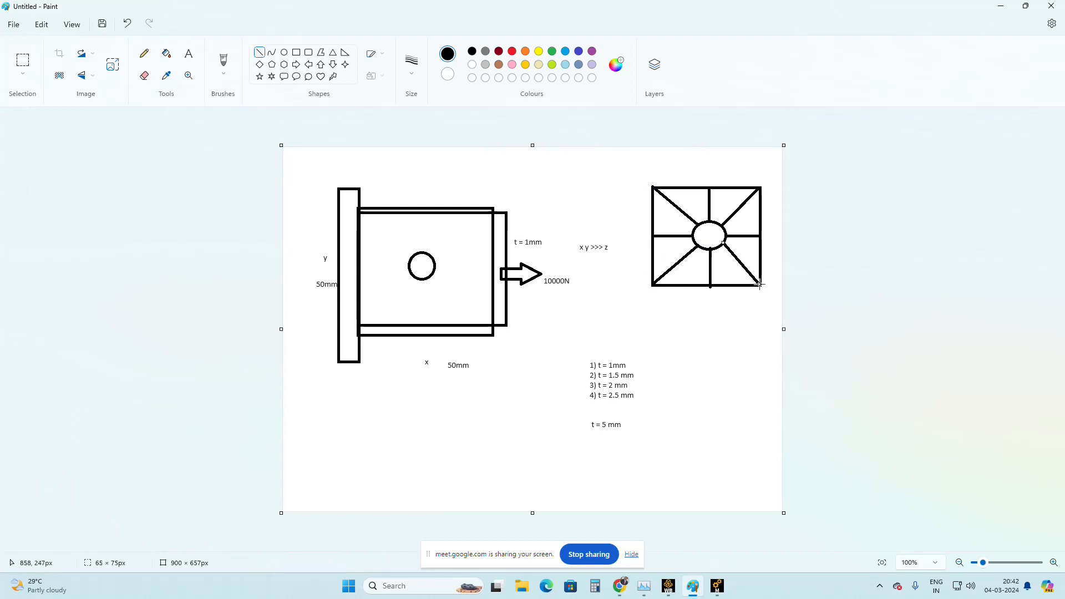
{"action": "mouse_move", "coordinate": [669, 586]}
{"action": "left_click", "coordinate": [144, 53]}
Step: Switch back to Ansys Mechanical and insert a Face Meshing control scoped to the plate's large holed face
{"action": "left_click", "coordinate": [718, 586]}
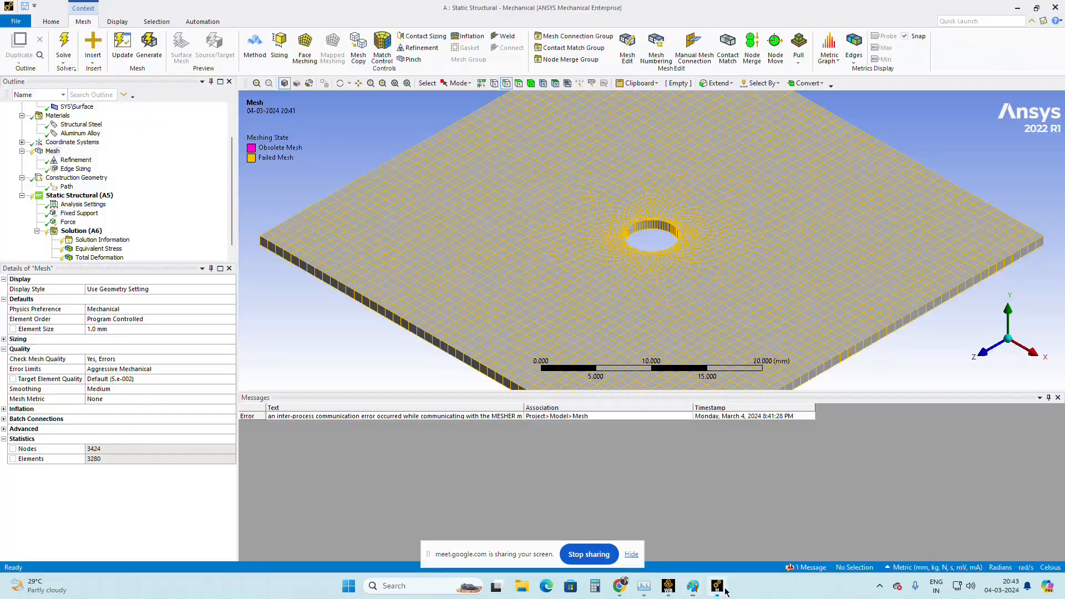
{"action": "right_click", "coordinate": [53, 154]}
{"action": "mouse_move", "coordinate": [85, 160]}
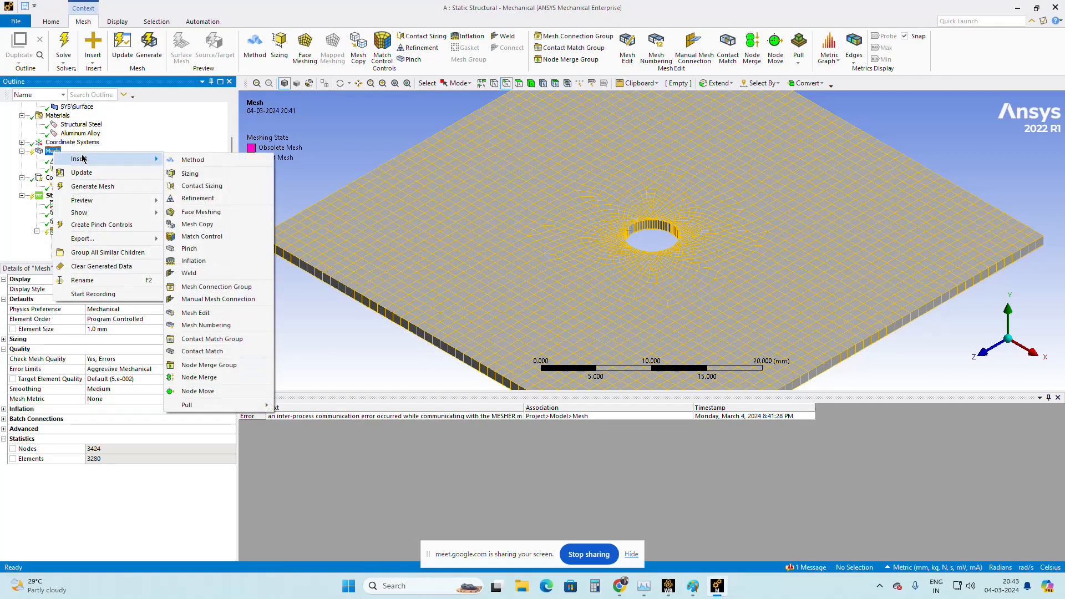
{"action": "left_click", "coordinate": [201, 212]}
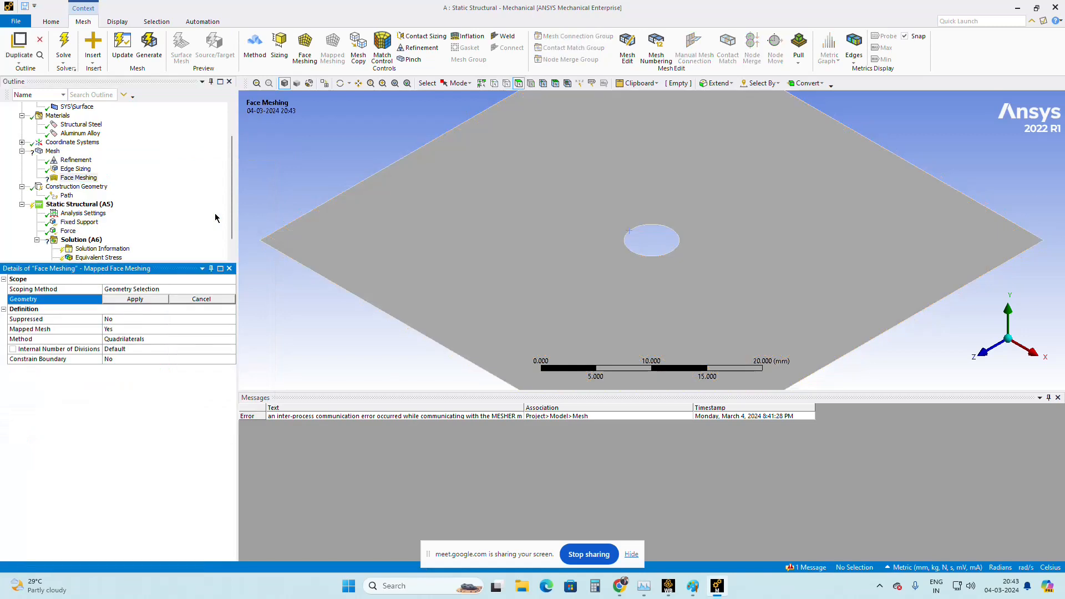
{"action": "left_click", "coordinate": [484, 253]}
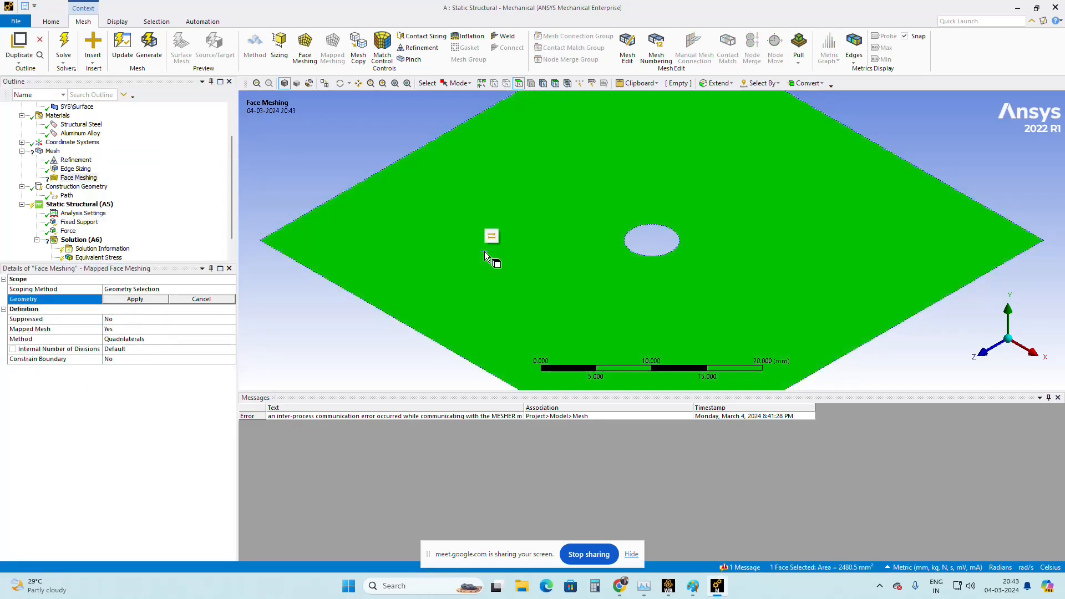
{"action": "left_click", "coordinate": [134, 300]}
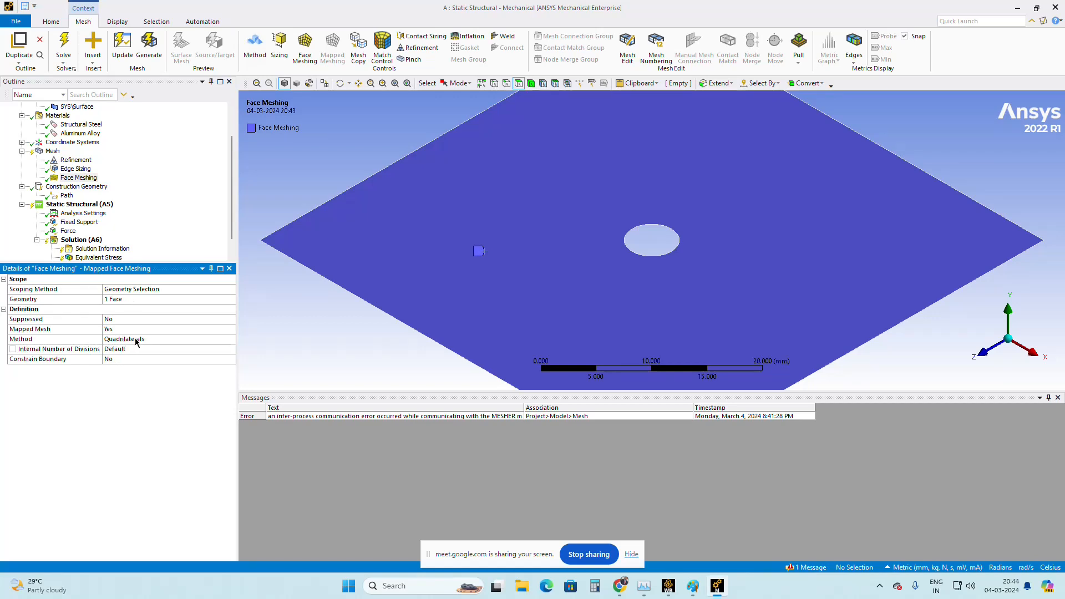
Step: Clear the generated mesh data and regenerate the mesh with the quadrilateral mapped face meshing
{"action": "left_click", "coordinate": [52, 151]}
{"action": "right_click", "coordinate": [53, 152]}
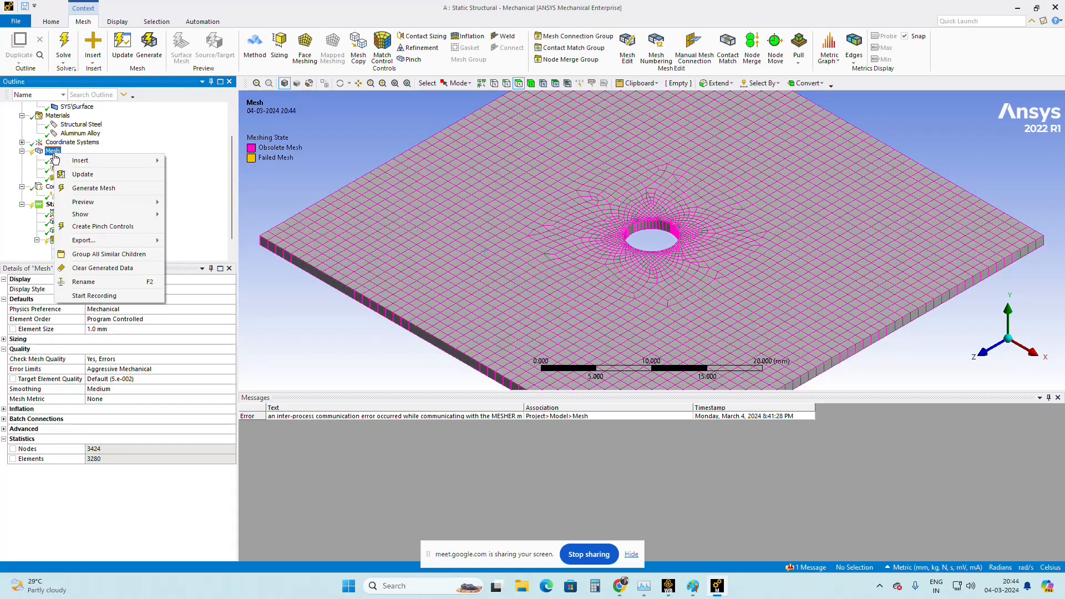
{"action": "left_click", "coordinate": [90, 268]}
{"action": "left_click", "coordinate": [577, 332]}
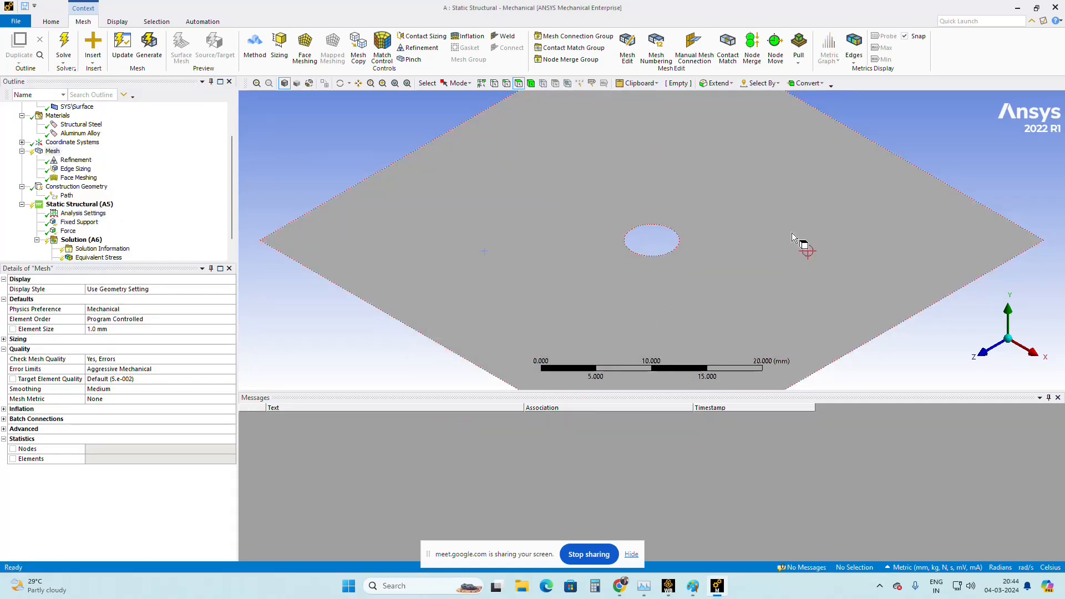
{"action": "right_click", "coordinate": [50, 150]}
{"action": "left_click", "coordinate": [83, 183]}
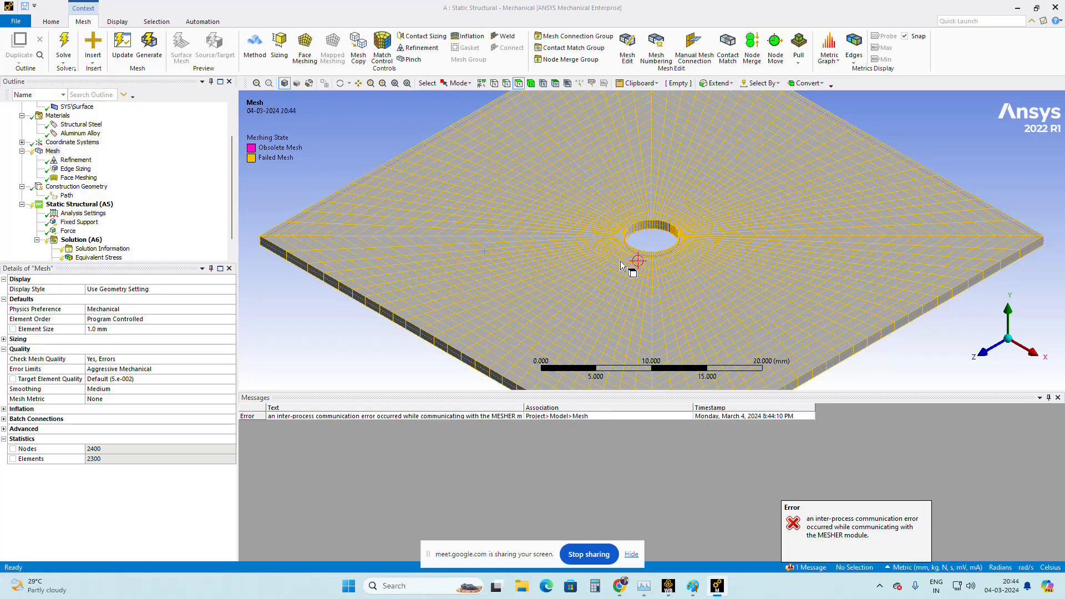
Step: Inspect the mapped mesh around the hole and switch to Paint to compare it with the divided-plate sketch
{"action": "scroll", "coordinate": [620, 261], "scroll_direction": "up", "scroll_amount": 5}
{"action": "scroll", "coordinate": [614, 263], "scroll_direction": "up", "scroll_amount": 2}
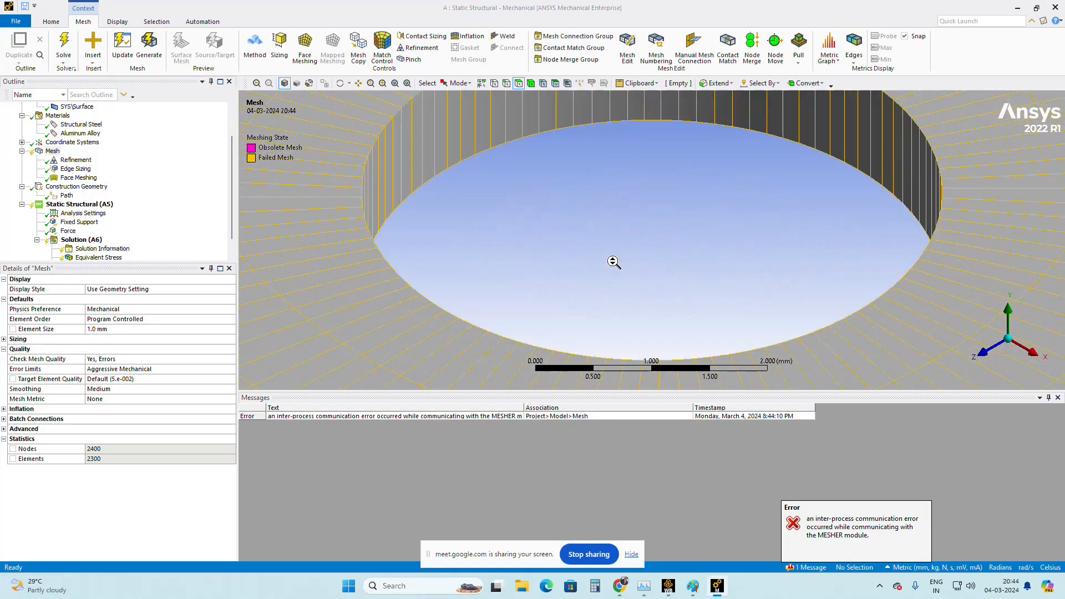
{"action": "scroll", "coordinate": [614, 266], "scroll_direction": "down", "scroll_amount": 6}
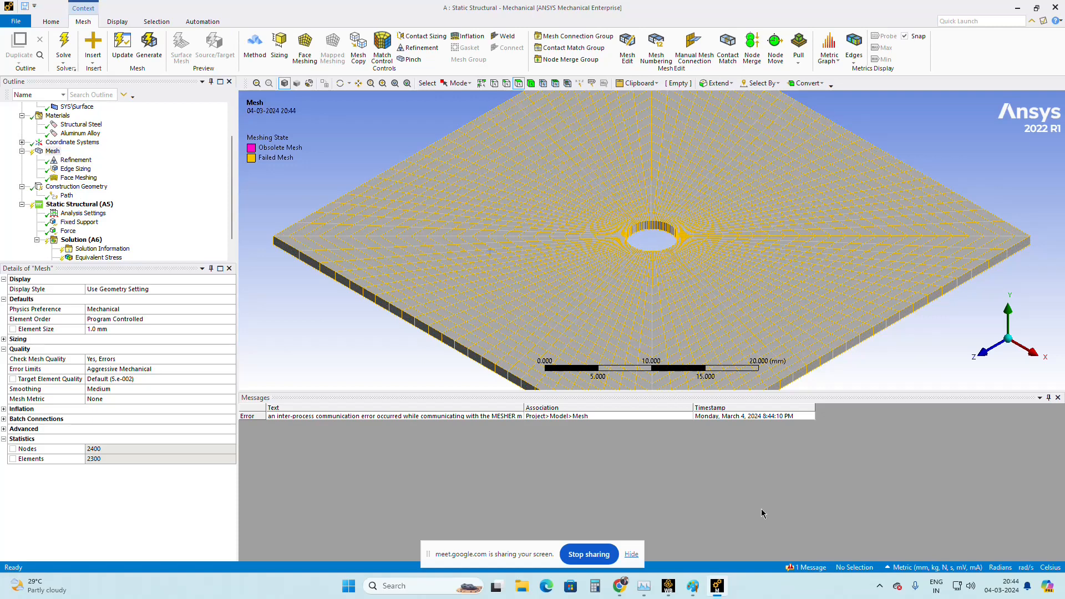
{"action": "left_click", "coordinate": [693, 586]}
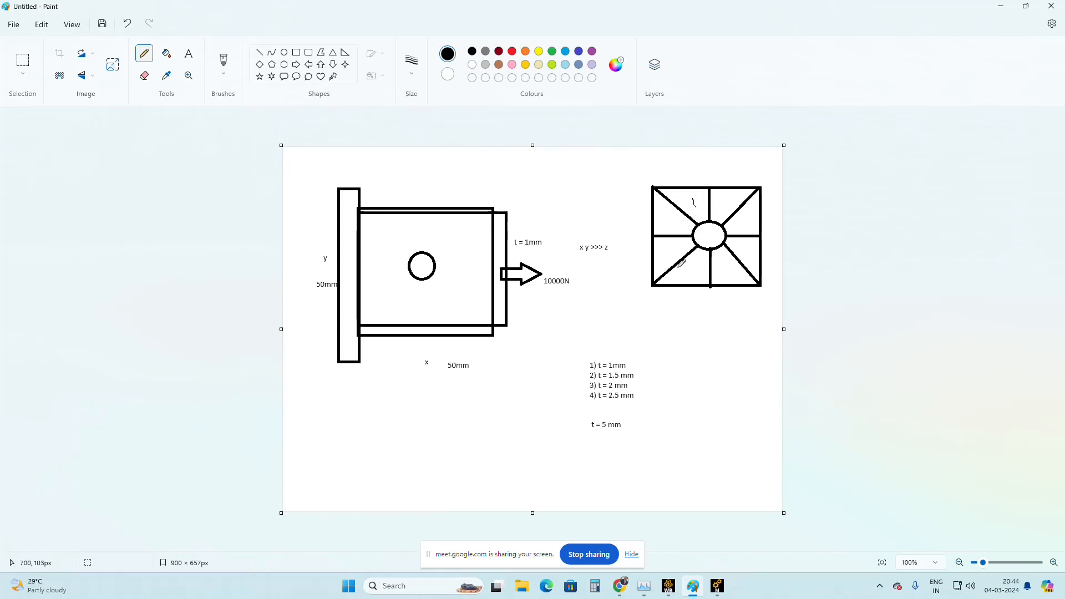
{"action": "mouse_move", "coordinate": [717, 591]}
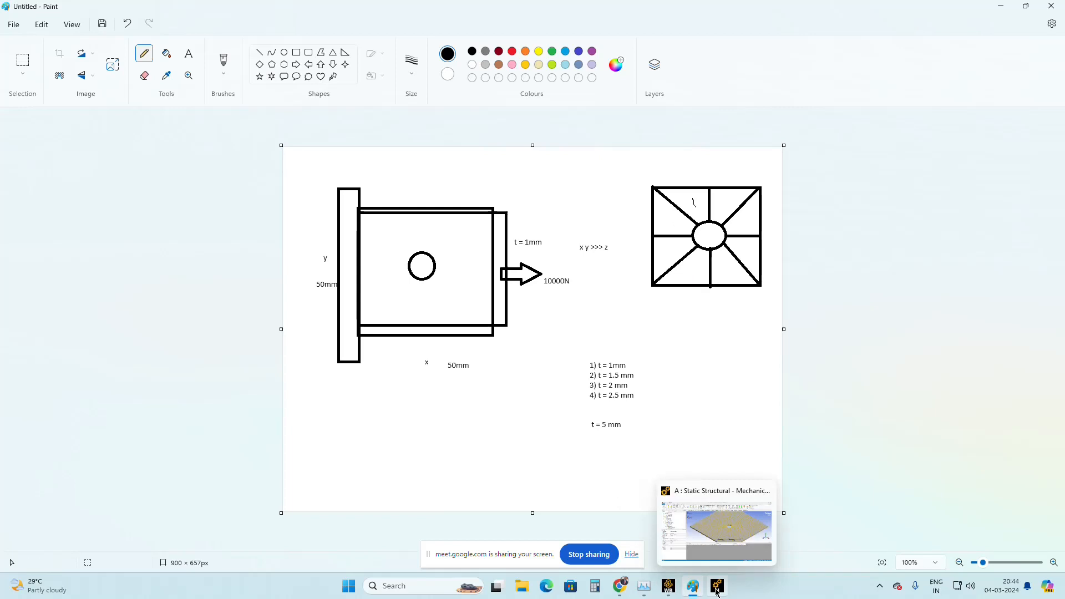
Step: Switch back to Ansys Mechanical, look closely at the hole's mesh and read the full text of the mesher error message
{"action": "left_click", "coordinate": [717, 592]}
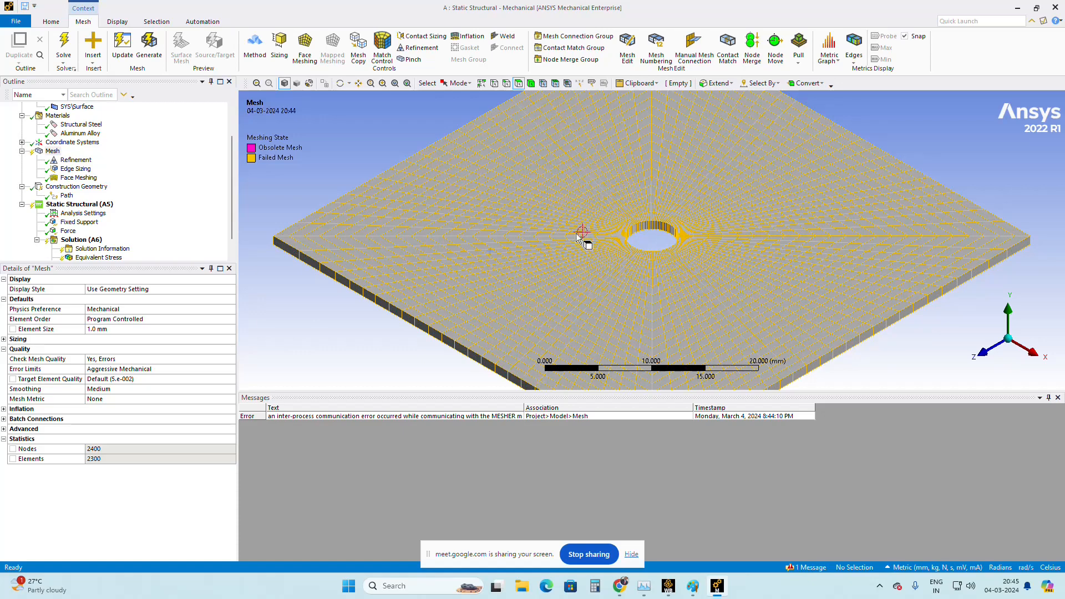
{"action": "scroll", "coordinate": [685, 260], "scroll_direction": "up", "scroll_amount": 5}
{"action": "scroll", "coordinate": [681, 260], "scroll_direction": "up", "scroll_amount": 3}
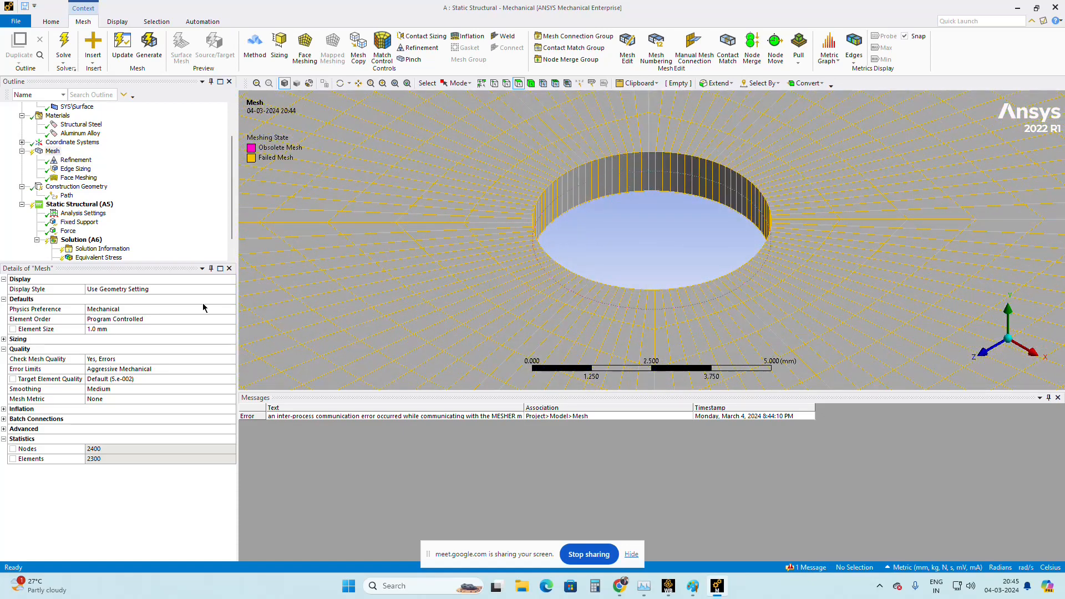
{"action": "double_click", "coordinate": [309, 416]}
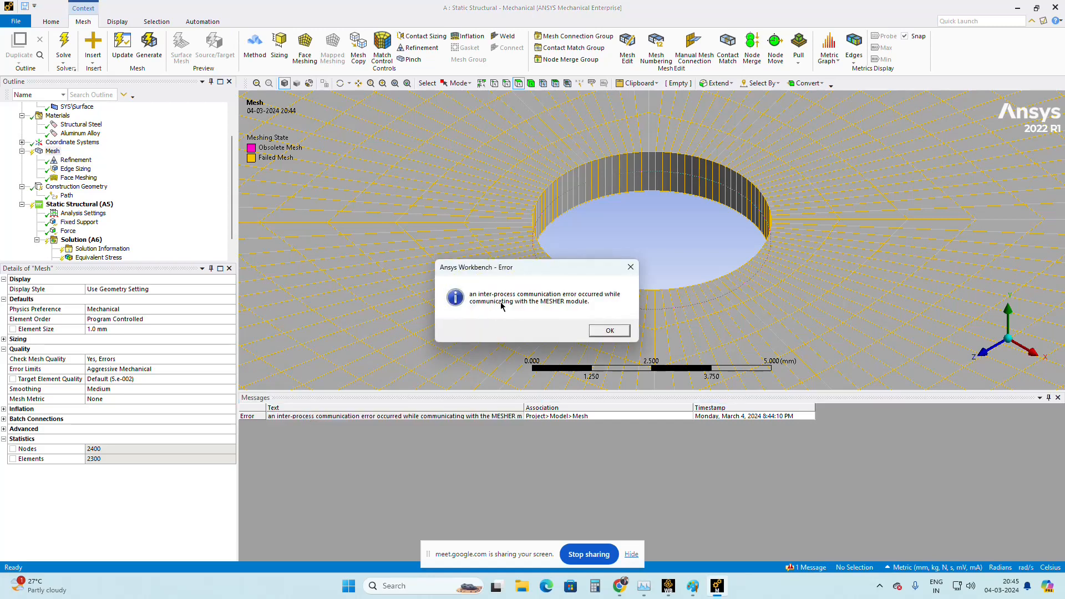
{"action": "left_click", "coordinate": [605, 331]}
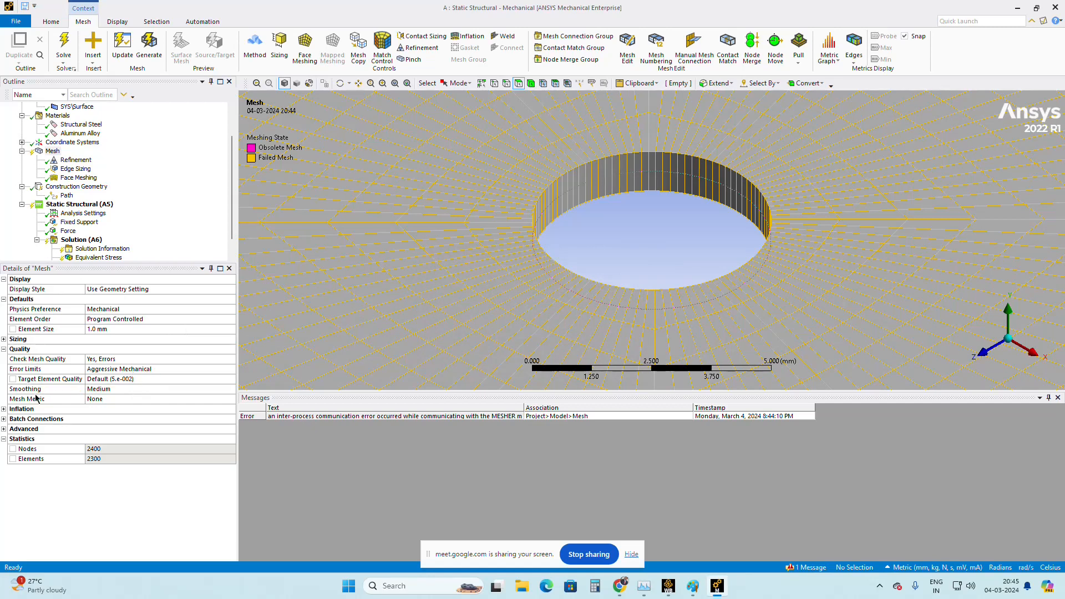
Step: Display the Skewness mesh metric and examine the elements around the hole and across the plate
{"action": "left_click", "coordinate": [167, 401]}
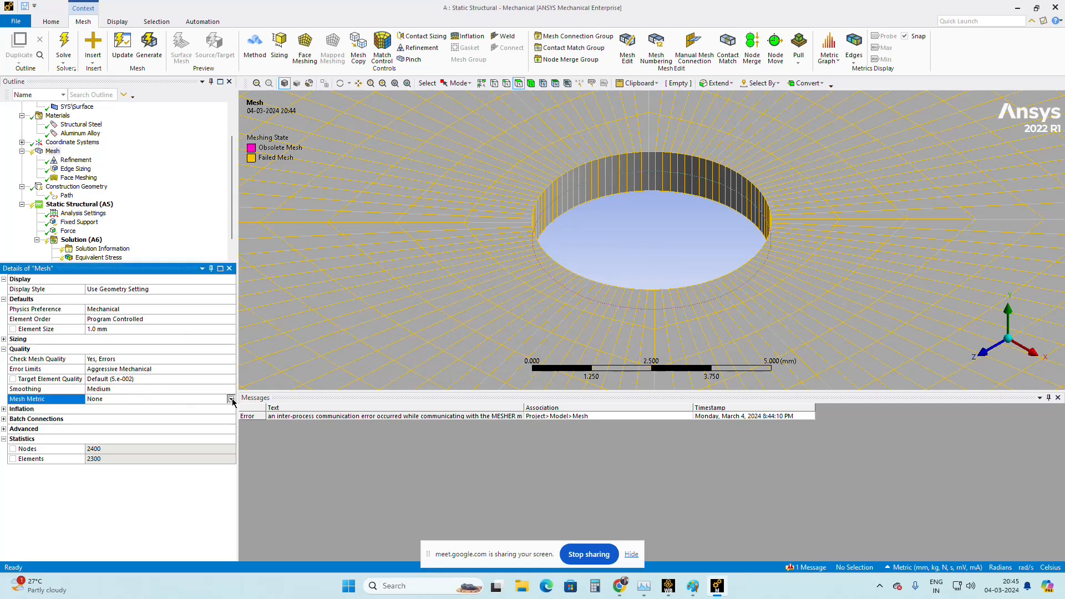
{"action": "left_click", "coordinate": [230, 399]}
{"action": "left_click", "coordinate": [121, 452]}
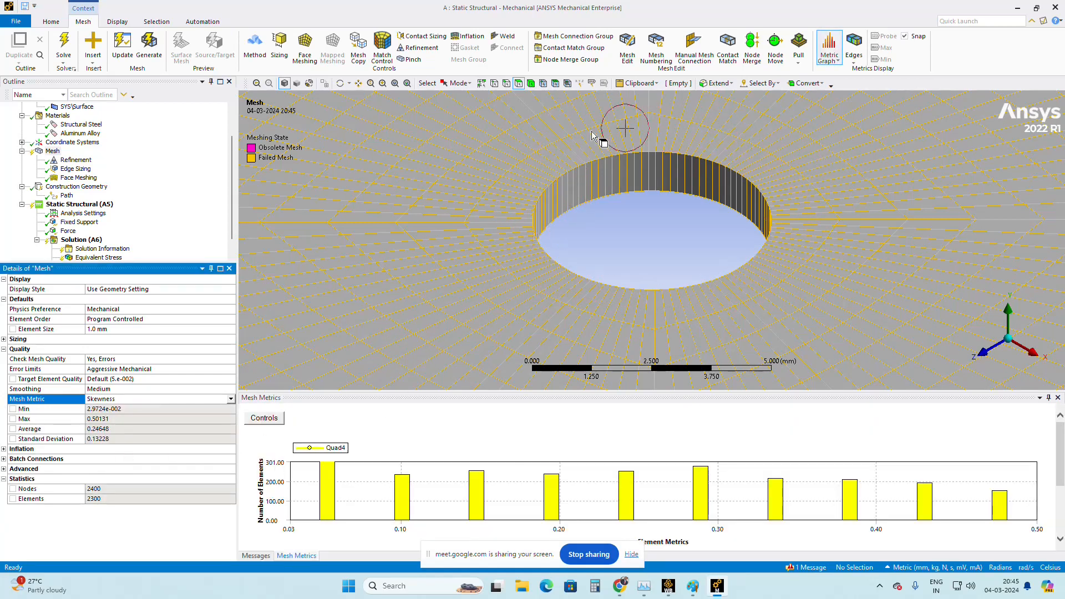
{"action": "scroll", "coordinate": [542, 195], "scroll_direction": "up", "scroll_amount": 3}
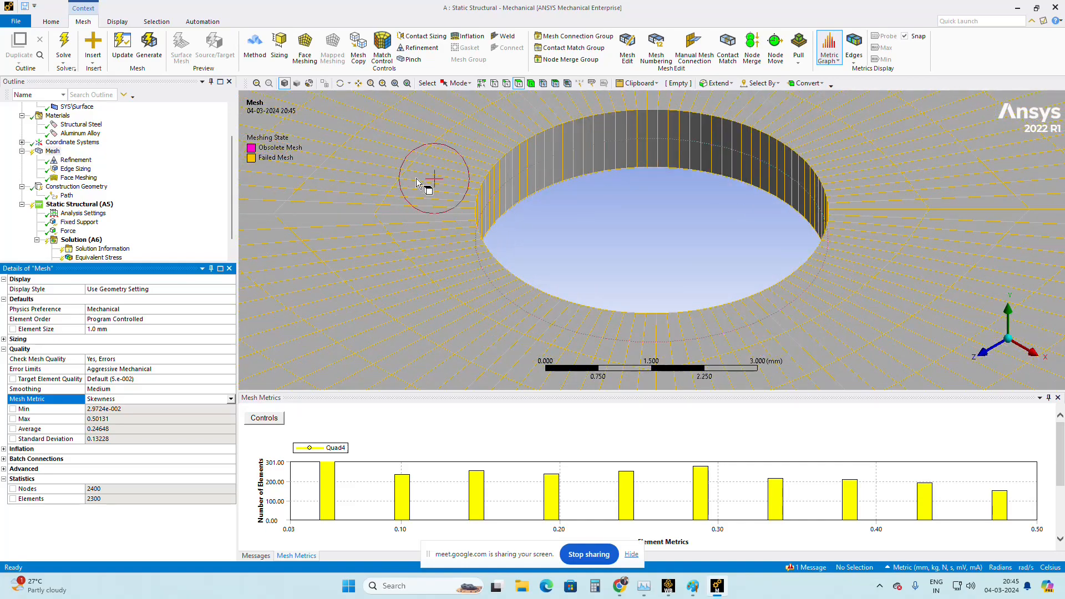
{"action": "scroll", "coordinate": [411, 197], "scroll_direction": "up", "scroll_amount": 2}
{"action": "scroll", "coordinate": [339, 233], "scroll_direction": "down", "scroll_amount": 6}
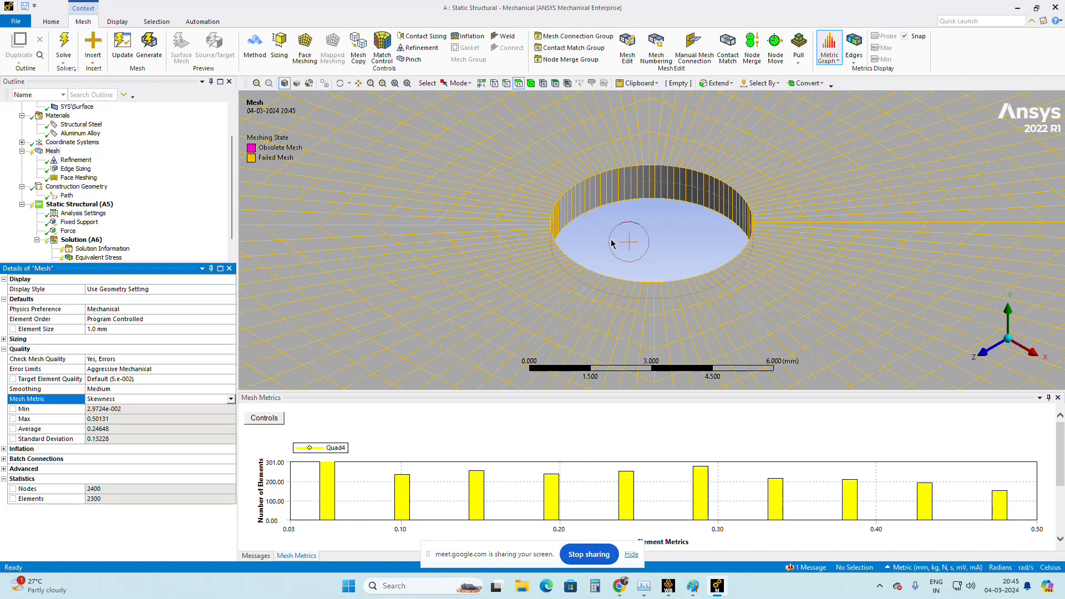
{"action": "scroll", "coordinate": [613, 237], "scroll_direction": "down", "scroll_amount": 3}
{"action": "scroll", "coordinate": [567, 195], "scroll_direction": "down", "scroll_amount": 5}
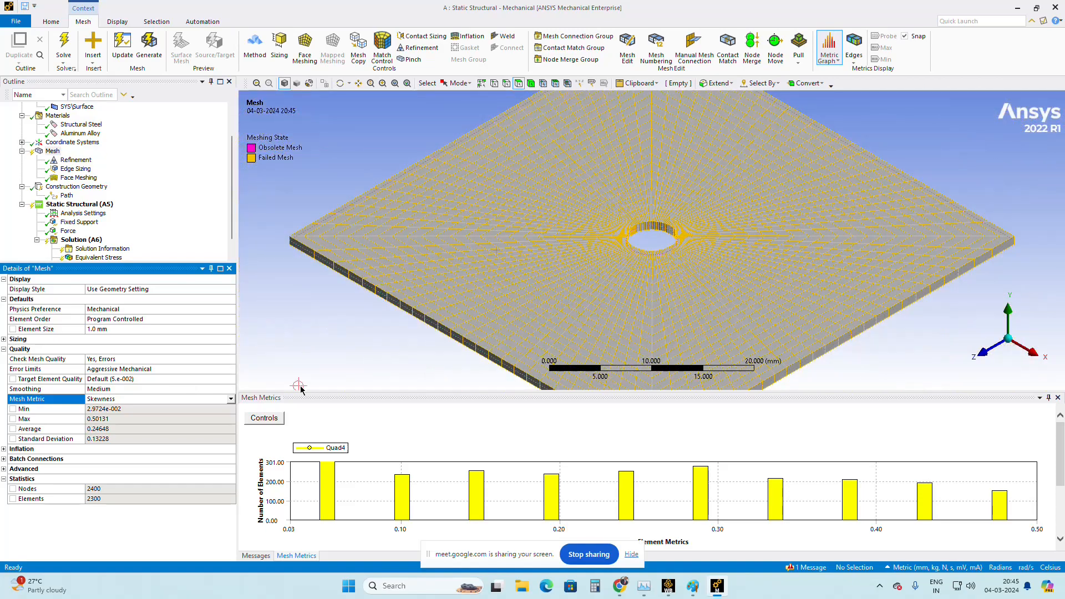
Step: Set the mesh metric to Jacobian Ratio (Gauss Points) and compare the mesh with the divided-plate sketch in Paint before returning to Ansys Mechanical
{"action": "left_click", "coordinate": [233, 402]}
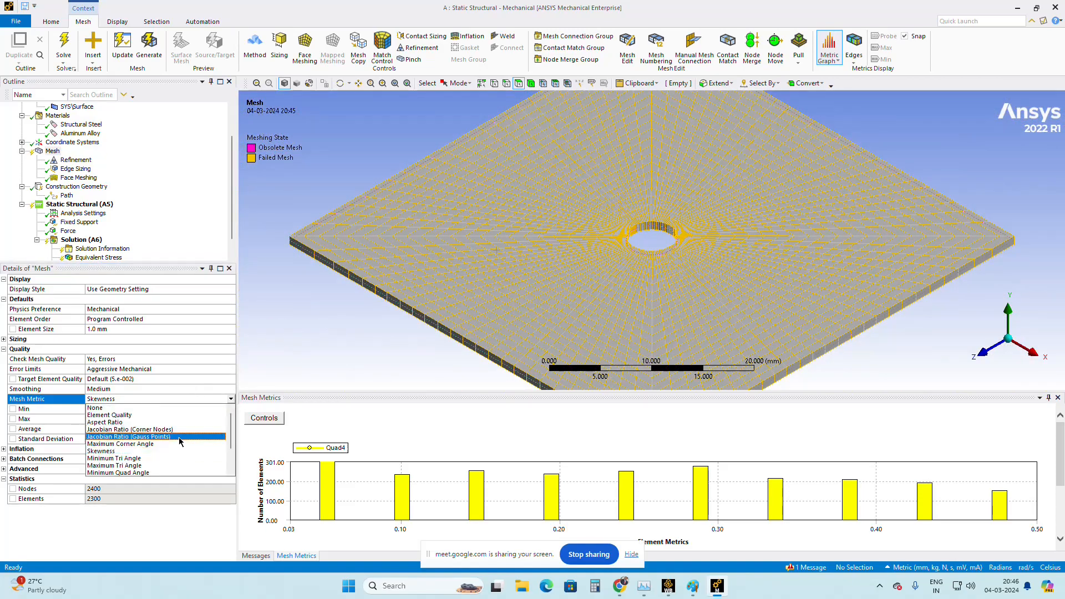
{"action": "left_click", "coordinate": [138, 438]}
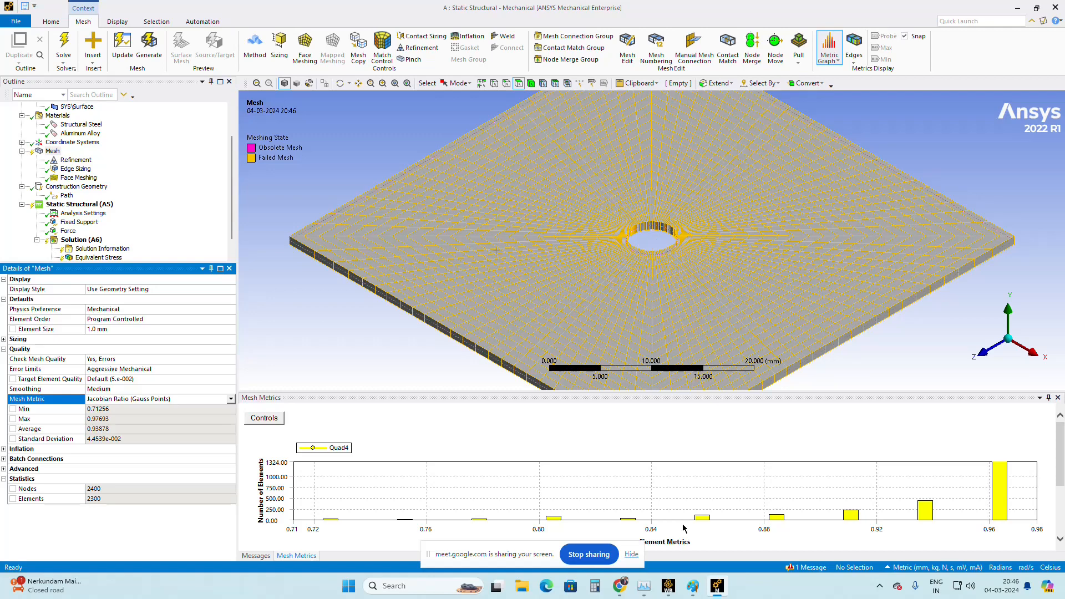
{"action": "left_click", "coordinate": [693, 586]}
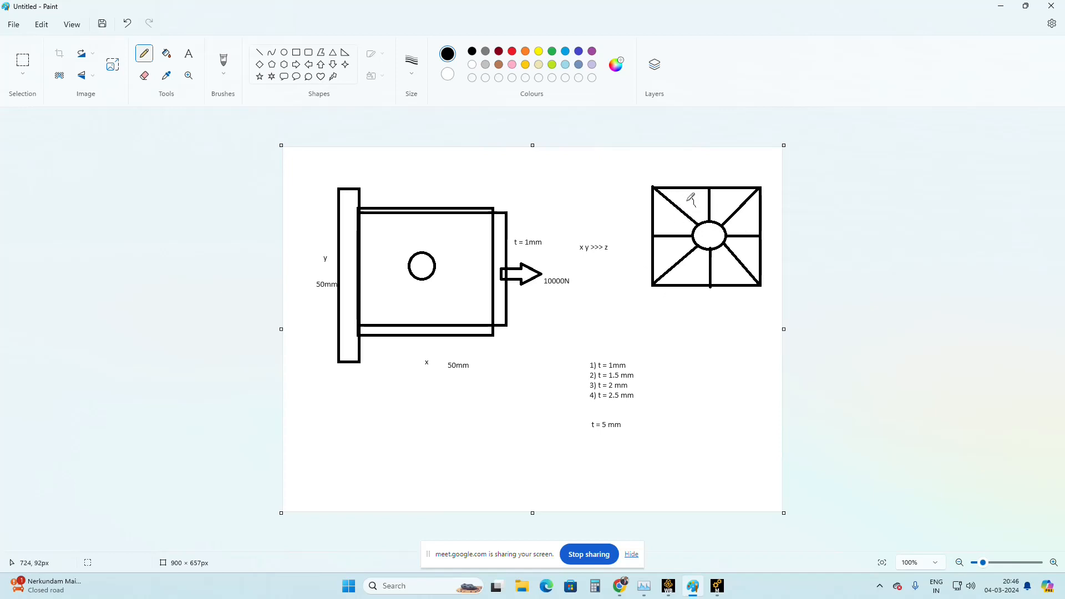
{"action": "left_click_drag", "start_coordinate": [629, 169], "coordinate": [657, 156]}
{"action": "mouse_move", "coordinate": [717, 586]}
{"action": "left_click", "coordinate": [726, 546]}
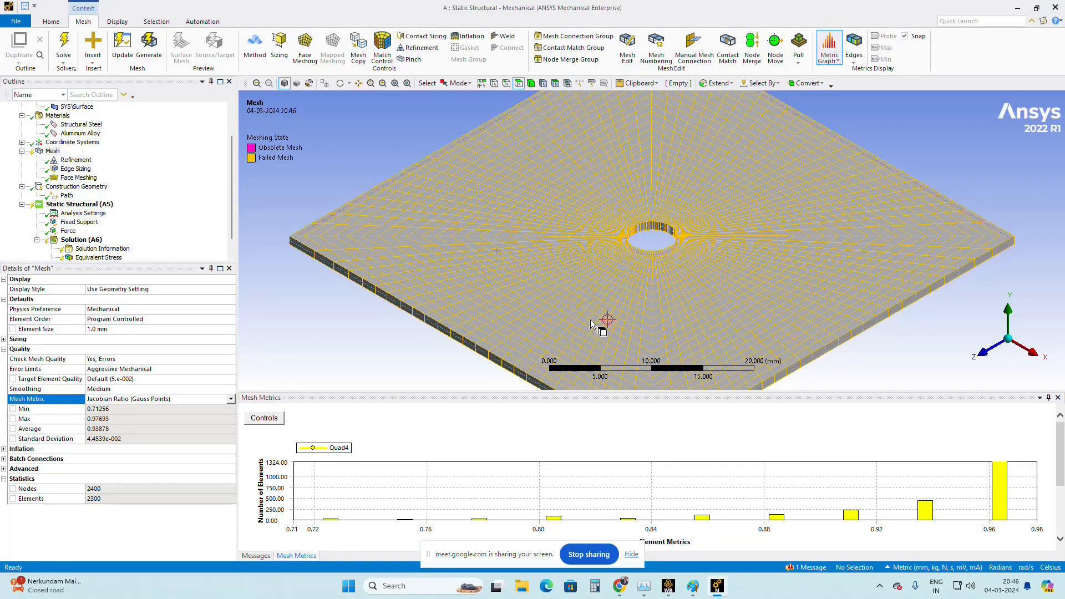
{"action": "scroll", "coordinate": [610, 301], "scroll_direction": "up", "scroll_amount": 3}
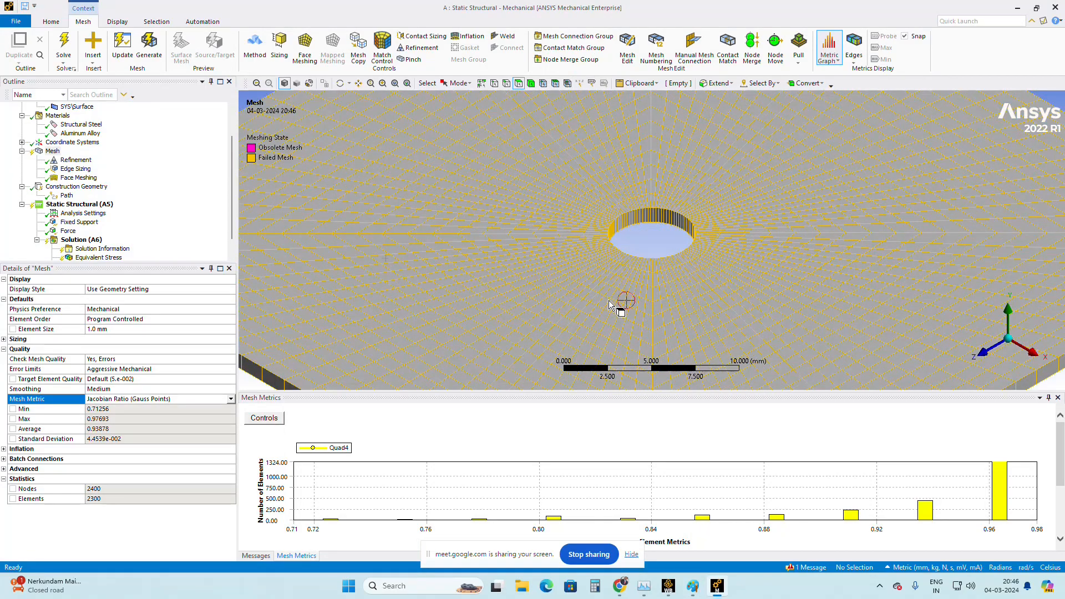
Step: Set the Face Meshing control's method to Triangles: Best Split
{"action": "left_click", "coordinate": [78, 177]}
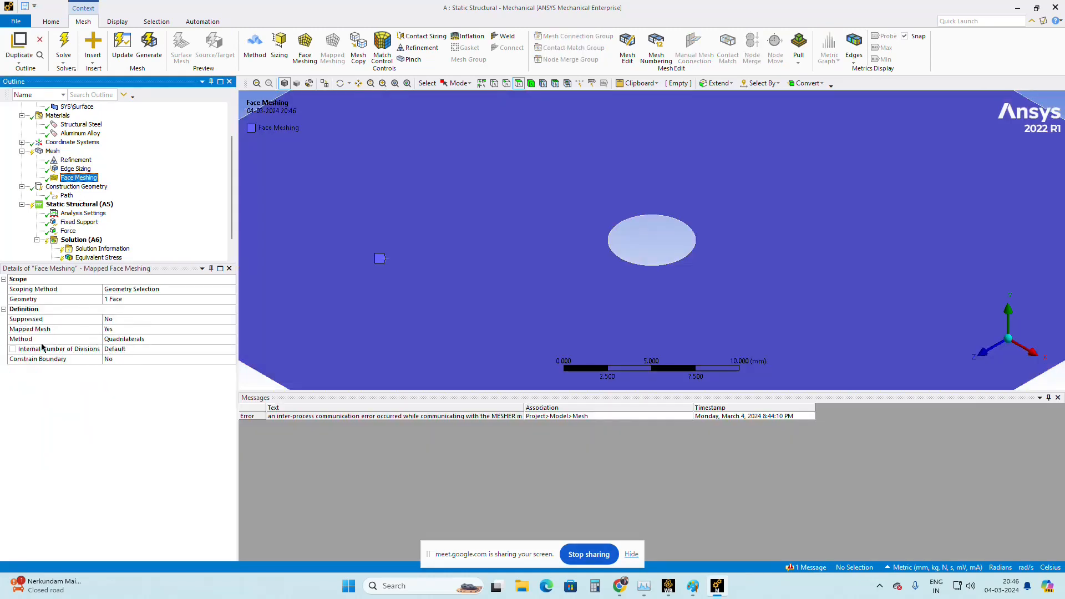
{"action": "left_click", "coordinate": [126, 339]}
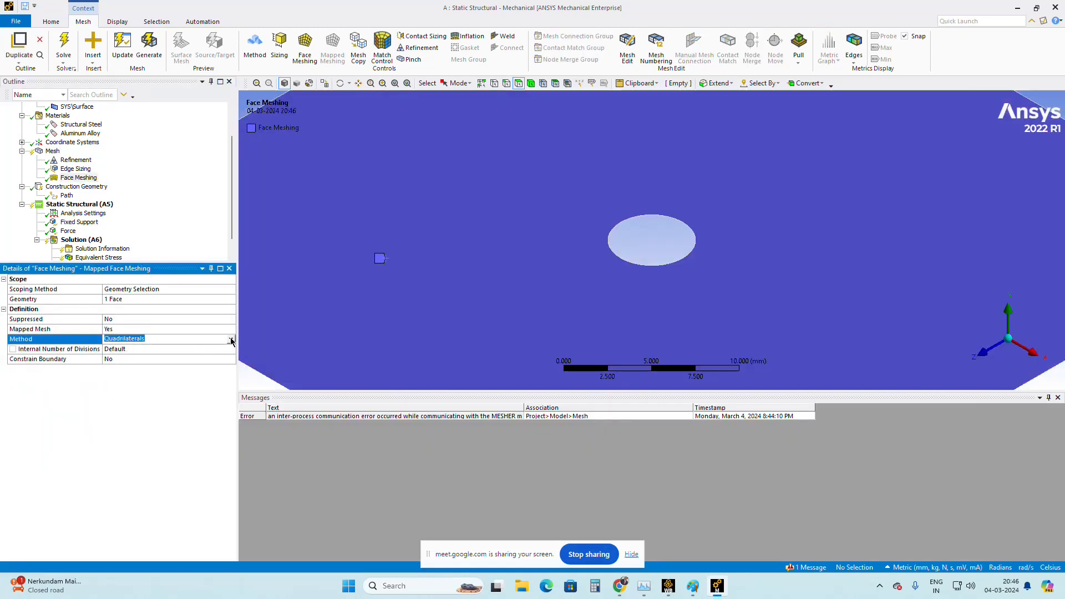
{"action": "left_click", "coordinate": [228, 340]}
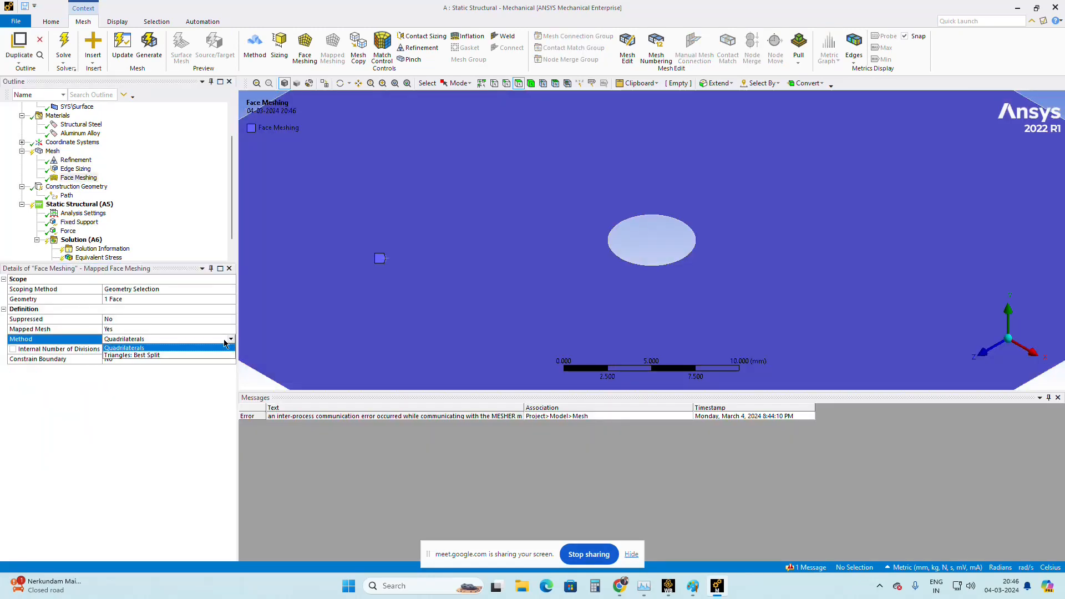
{"action": "left_click", "coordinate": [155, 355]}
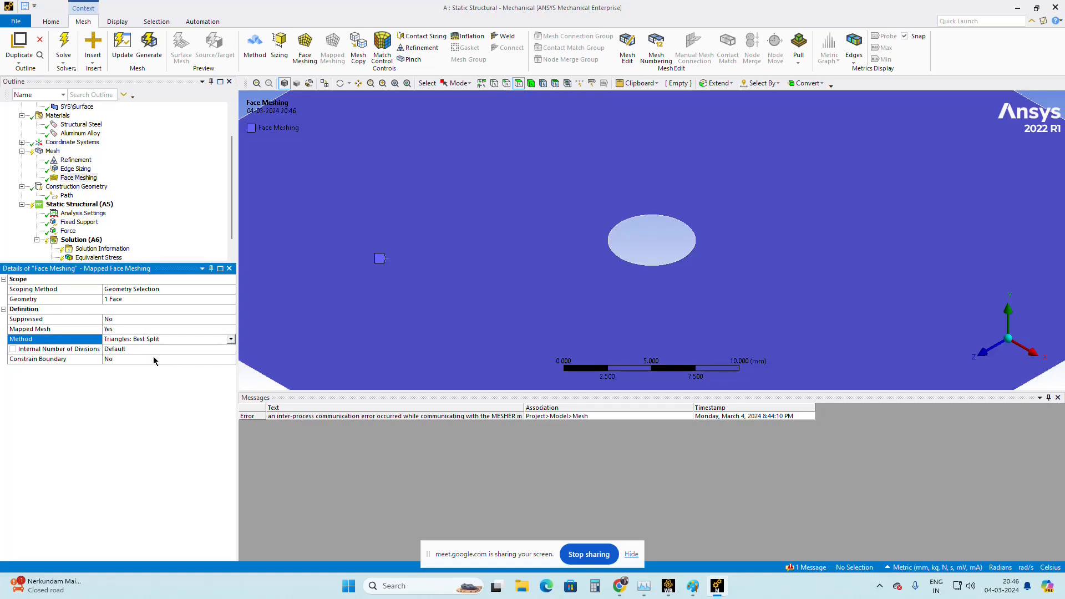
Step: Clear all generated mesh data and results, and regenerate the mesh with the triangular face meshing
{"action": "right_click", "coordinate": [53, 151]}
{"action": "left_click", "coordinate": [100, 265]}
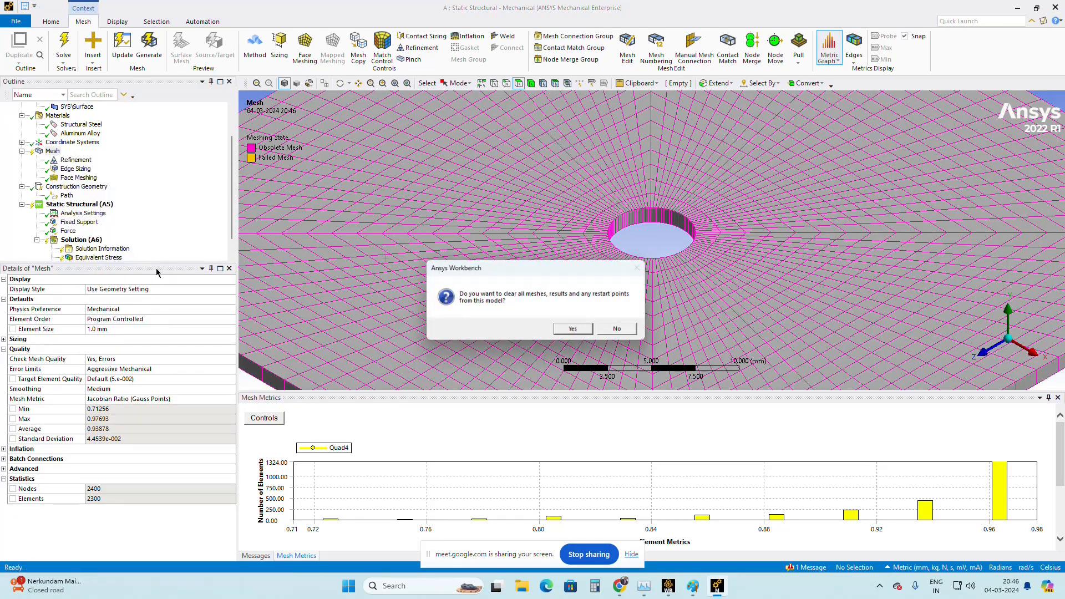
{"action": "left_click", "coordinate": [576, 333]}
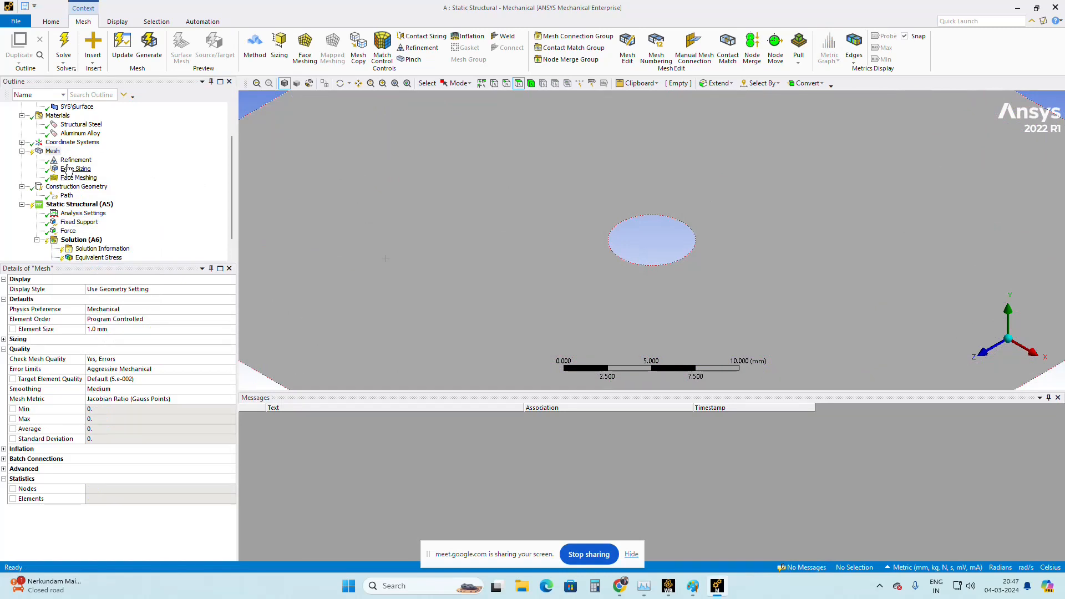
{"action": "right_click", "coordinate": [53, 151]}
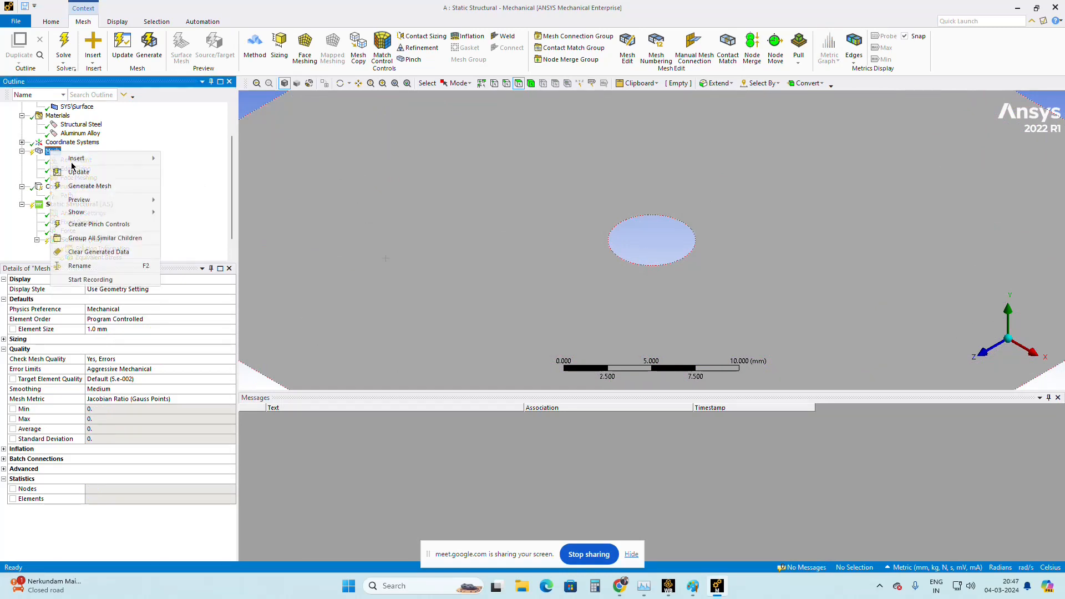
{"action": "left_click", "coordinate": [91, 186]}
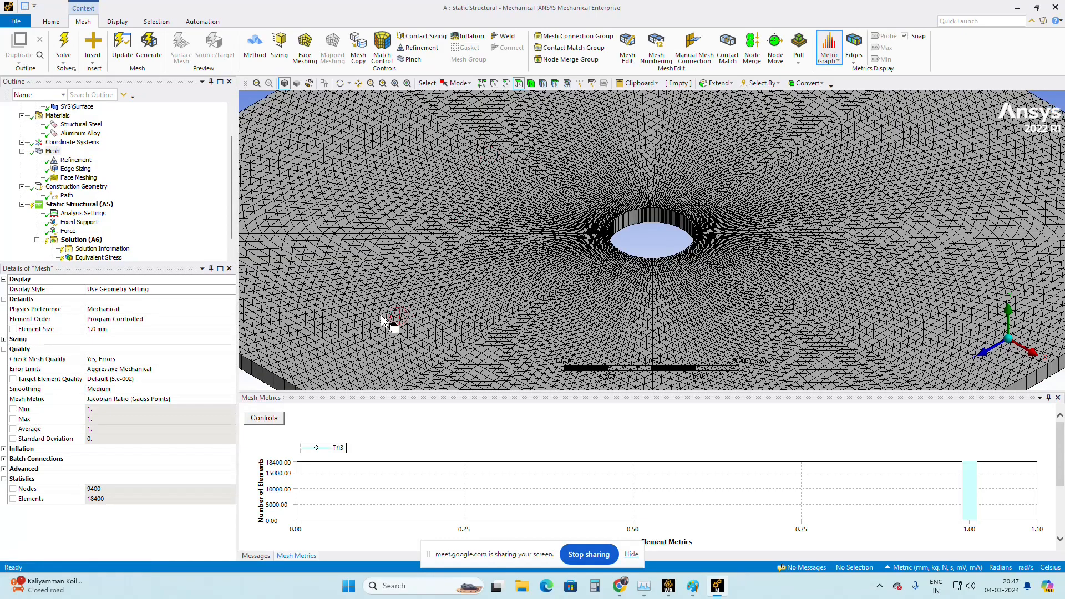
Step: Examine the triangular elements around the hole's edge and wall, and review the Face Meshing control's scoped face
{"action": "scroll", "coordinate": [478, 272], "scroll_direction": "up", "scroll_amount": 5}
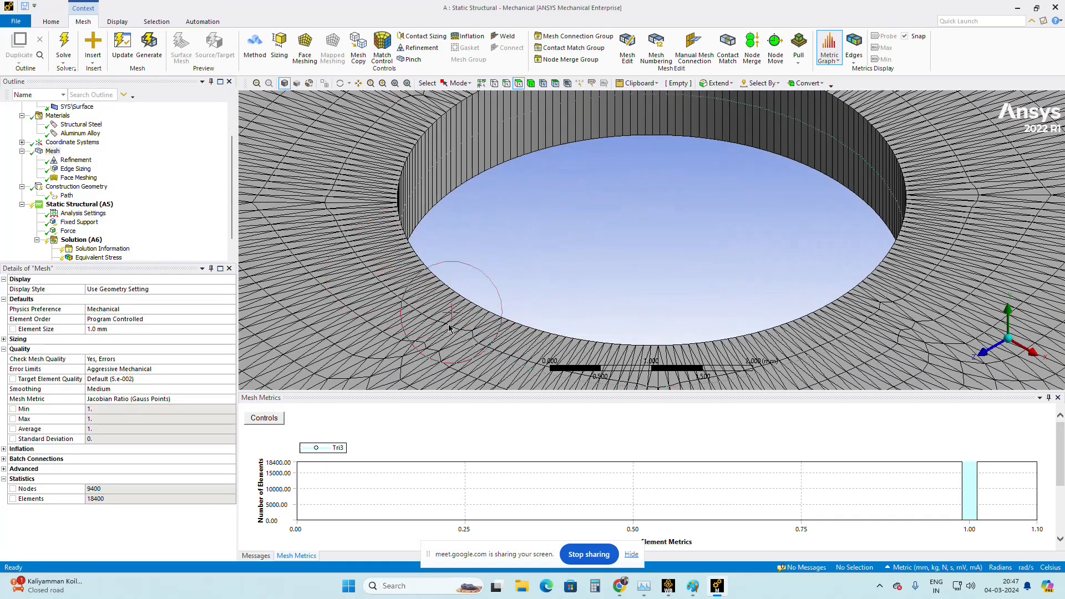
{"action": "scroll", "coordinate": [447, 344], "scroll_direction": "down", "scroll_amount": 1}
{"action": "scroll", "coordinate": [441, 353], "scroll_direction": "up", "scroll_amount": 3}
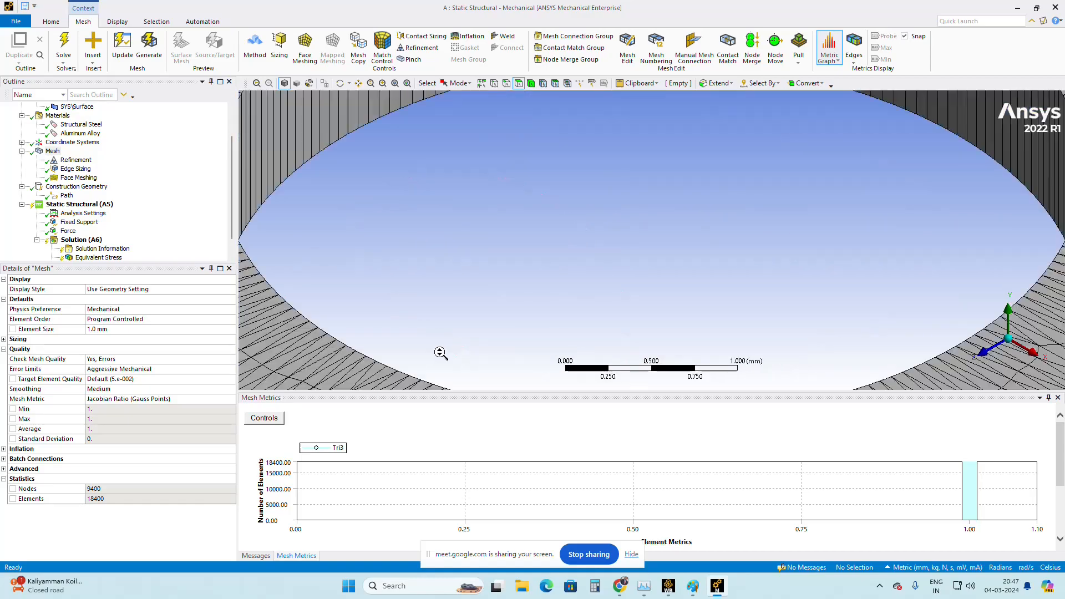
{"action": "scroll", "coordinate": [441, 353], "scroll_direction": "down", "scroll_amount": 5}
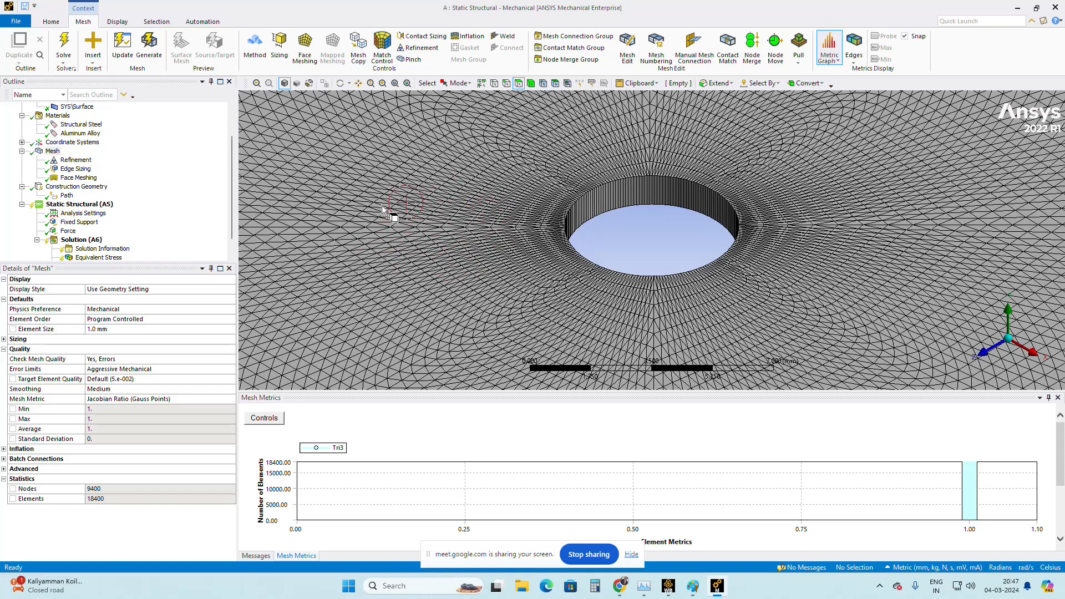
{"action": "left_click", "coordinate": [73, 179]}
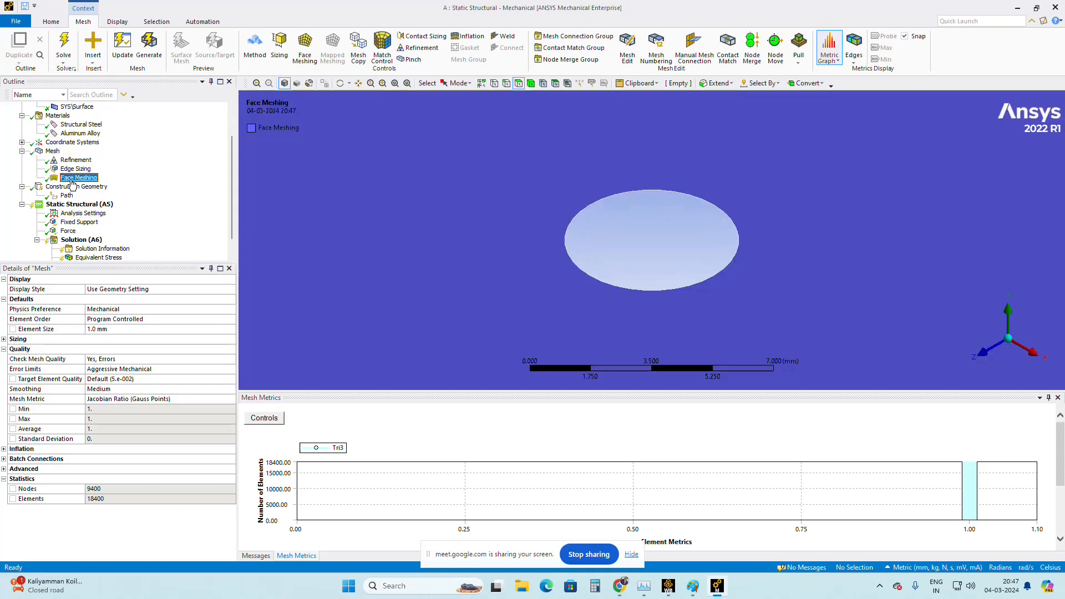
{"action": "scroll", "coordinate": [514, 241], "scroll_direction": "up", "scroll_amount": 3}
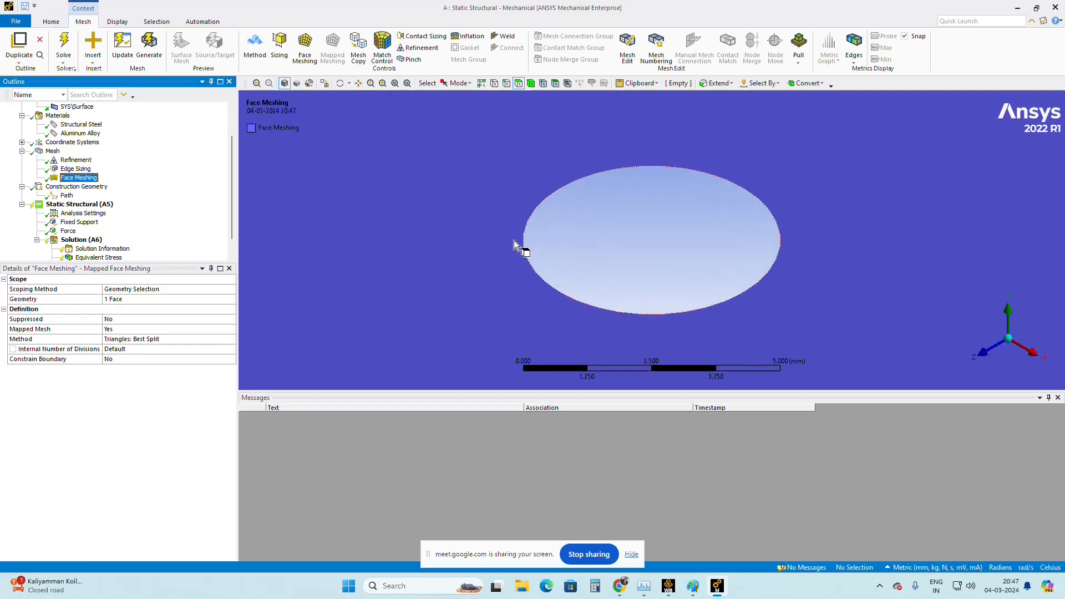
{"action": "scroll", "coordinate": [514, 245], "scroll_direction": "down", "scroll_amount": 5}
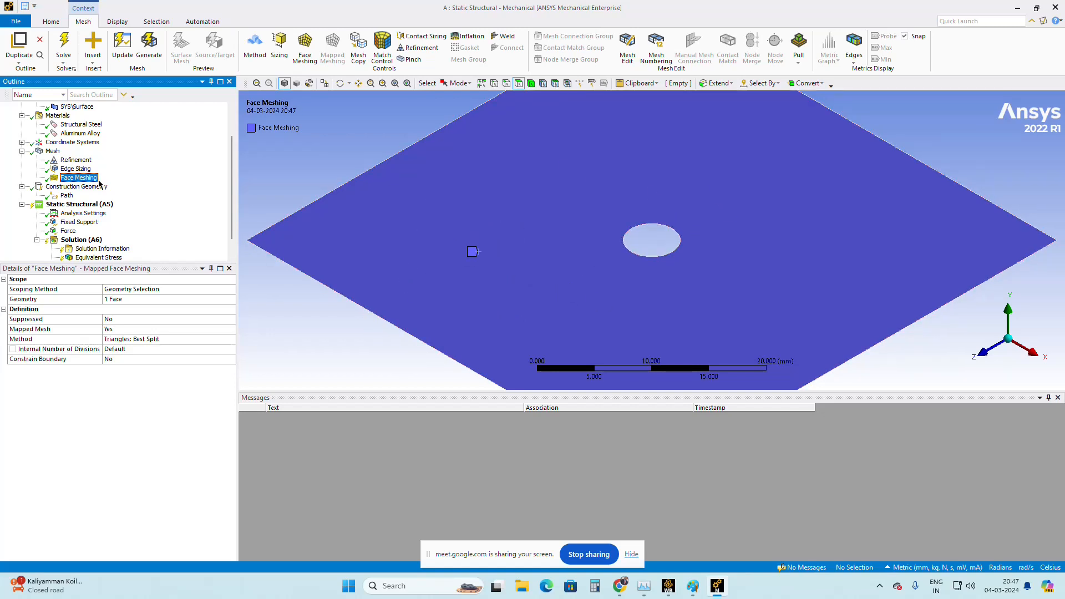
Step: Set the Face Meshing control's method to Quadrilaterals and clear all generated mesh data
{"action": "left_click", "coordinate": [137, 339]}
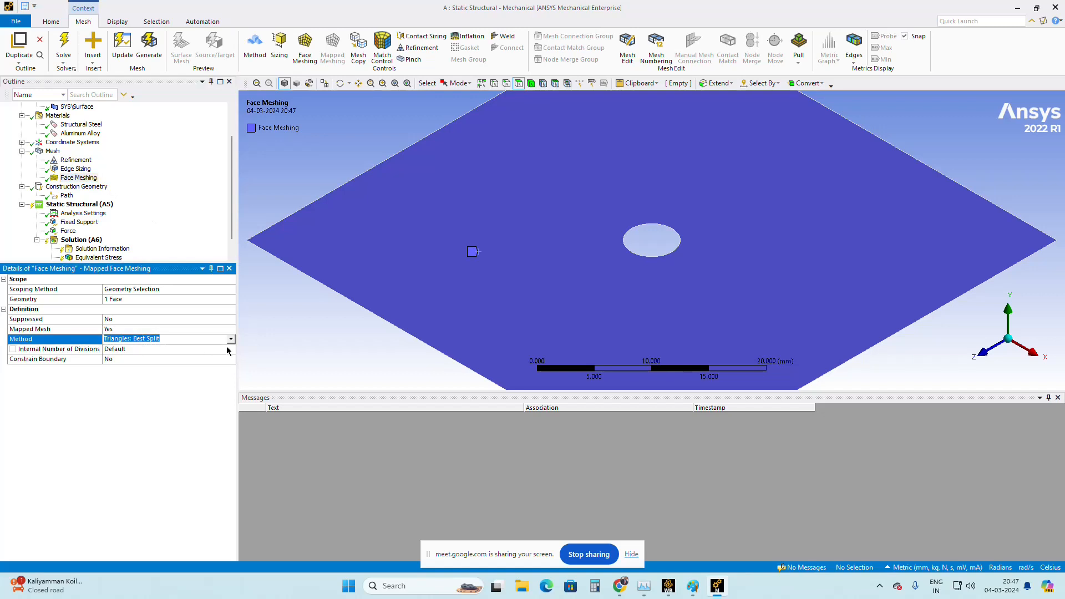
{"action": "left_click", "coordinate": [179, 348]}
{"action": "left_click", "coordinate": [52, 151]}
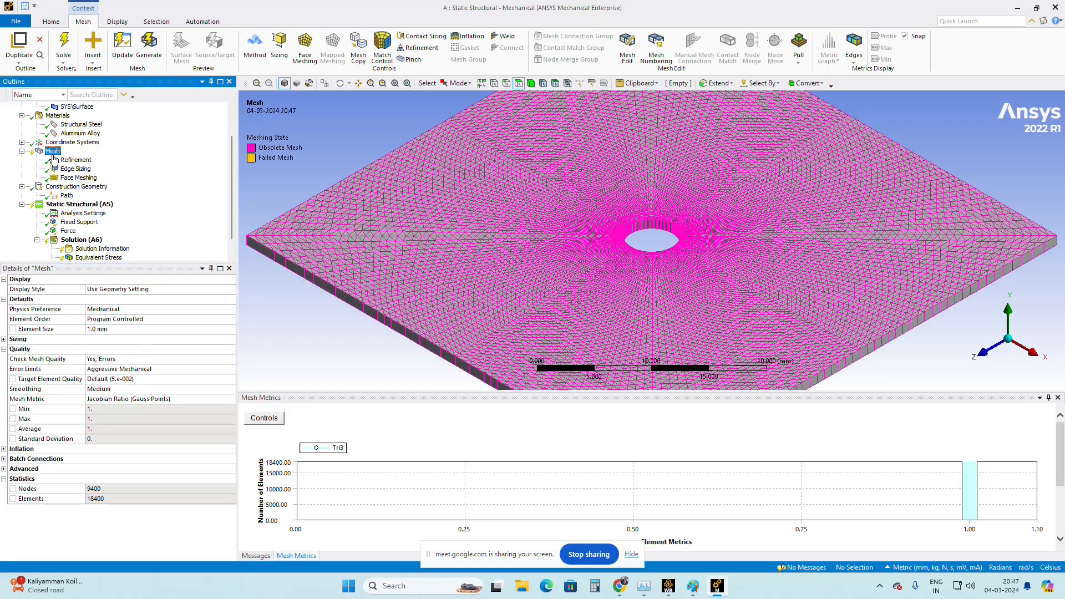
{"action": "right_click", "coordinate": [53, 152]}
{"action": "mouse_move", "coordinate": [92, 209]}
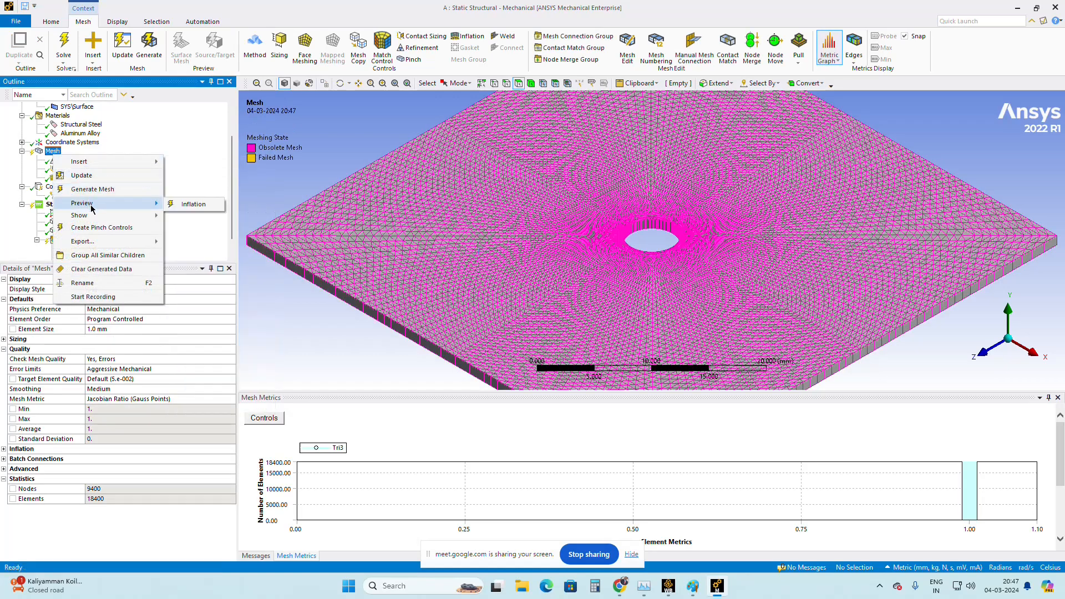
{"action": "left_click", "coordinate": [99, 270]}
{"action": "left_click", "coordinate": [576, 330]}
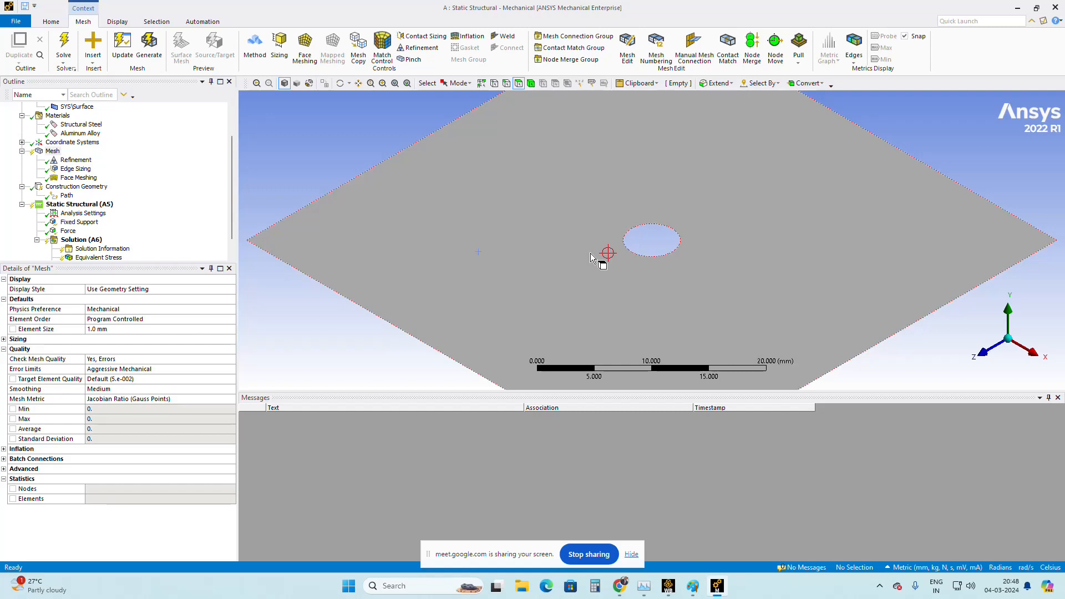
Step: Regenerate the plate's mesh with the quadrilateral mapped face meshing
{"action": "left_click", "coordinate": [53, 151]}
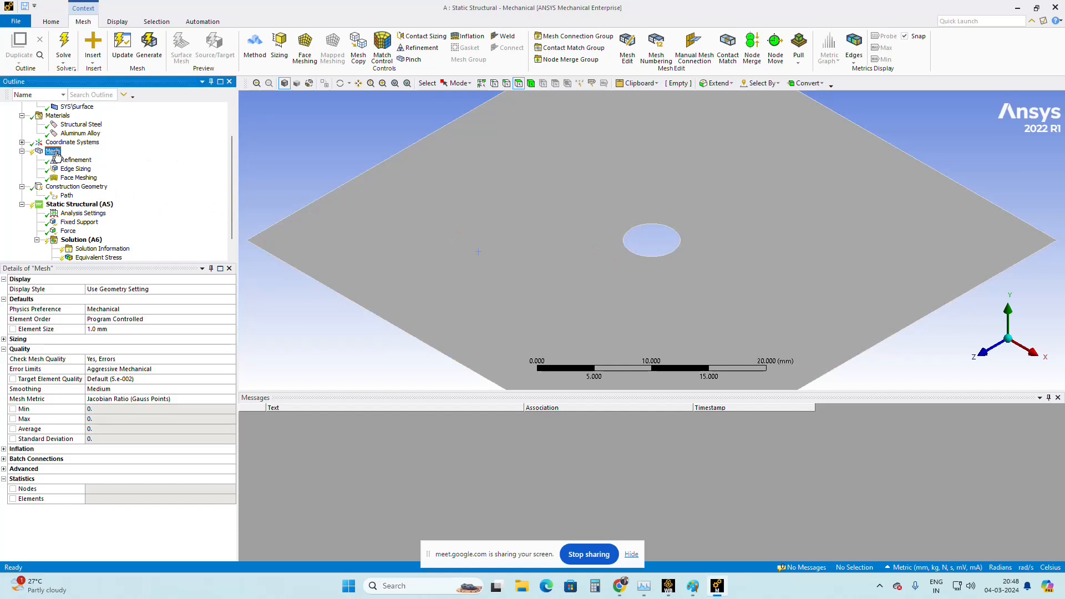
{"action": "right_click", "coordinate": [56, 155]}
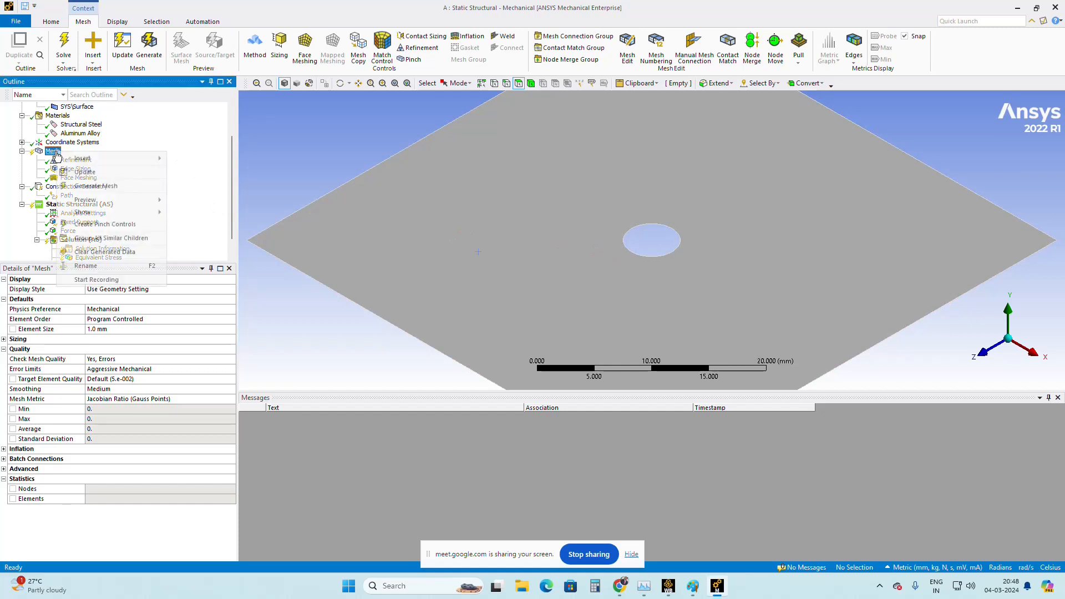
{"action": "left_click", "coordinate": [104, 191]}
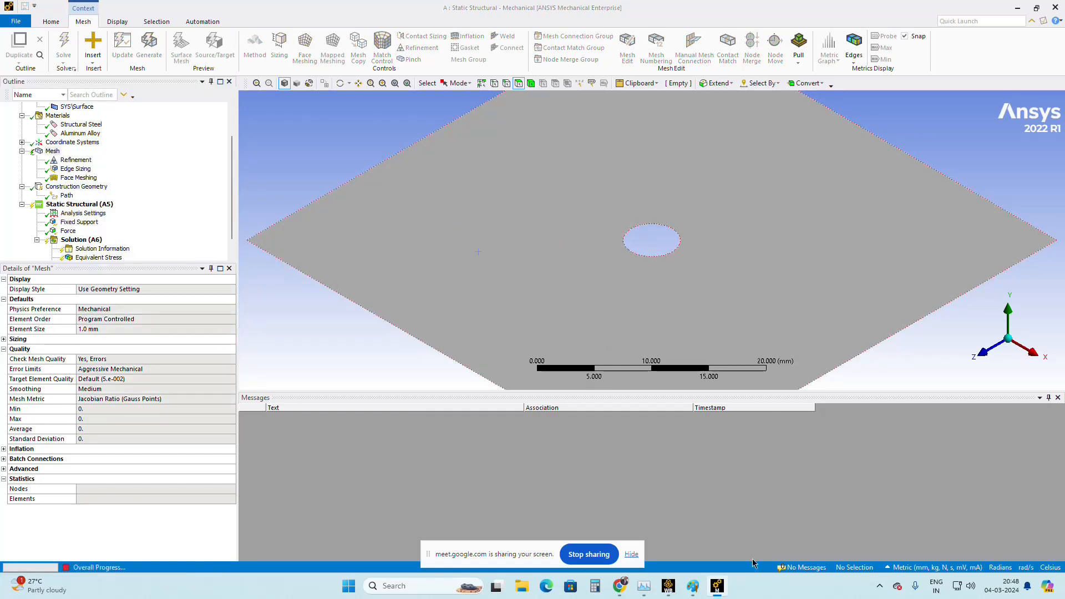
Step: Switch to the empty Workbench window, load the recent project Parametric_study.wbpj and open its Parameter Set
{"action": "mouse_move", "coordinate": [718, 595]}
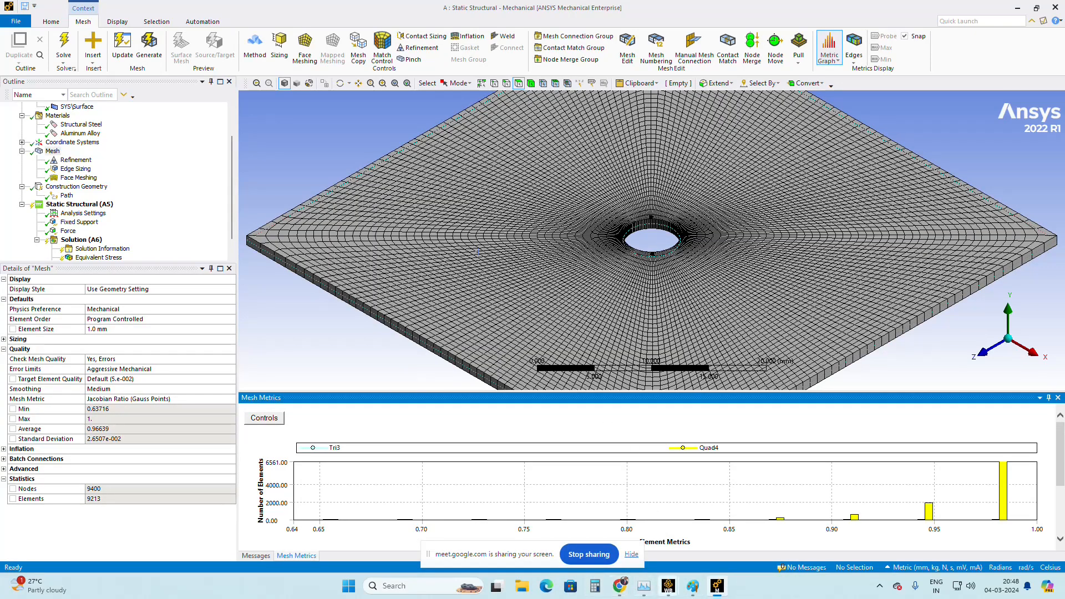
{"action": "mouse_move", "coordinate": [665, 596]}
{"action": "left_click", "coordinate": [695, 558]}
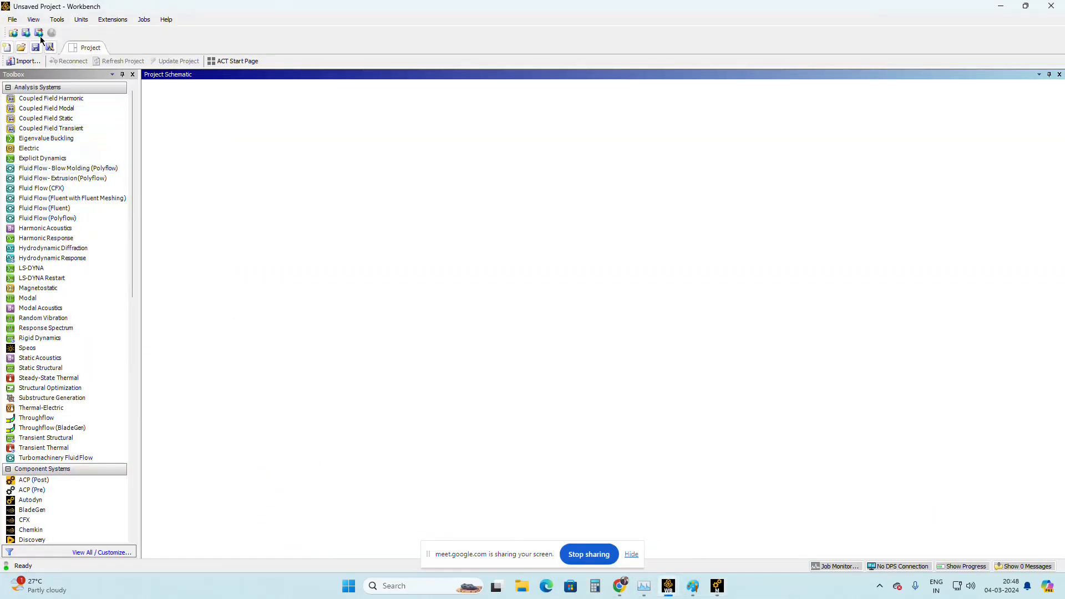
{"action": "left_click", "coordinate": [13, 19]}
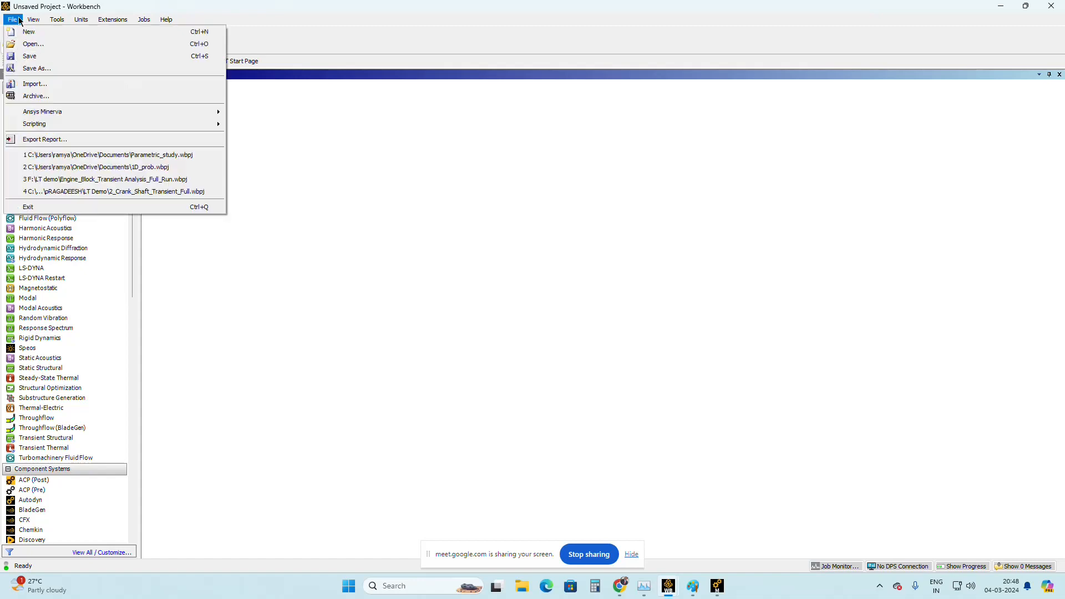
{"action": "left_click", "coordinate": [106, 158]}
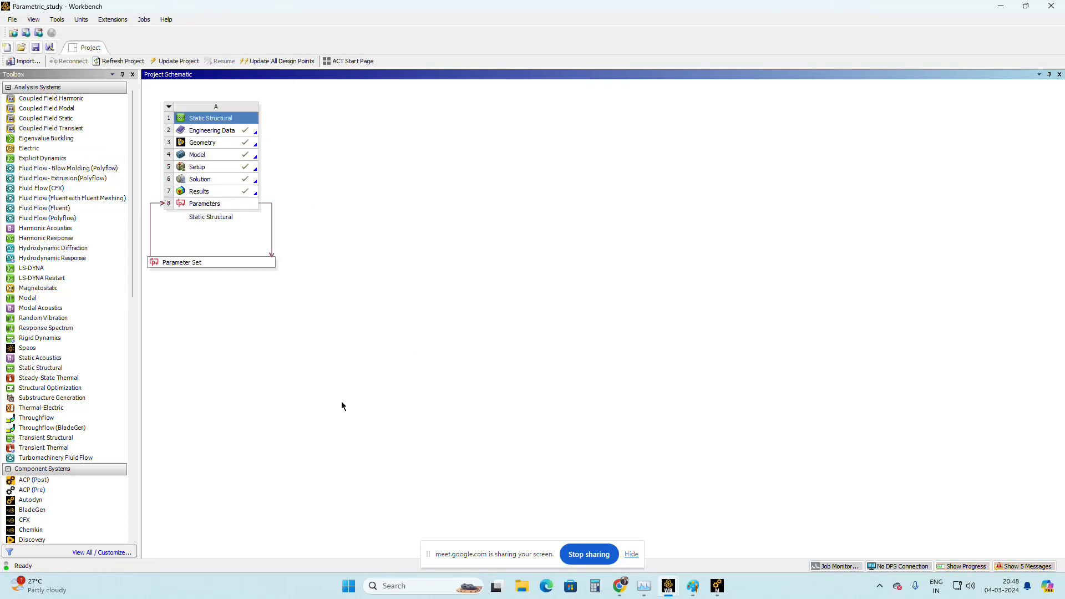
{"action": "double_click", "coordinate": [185, 264]}
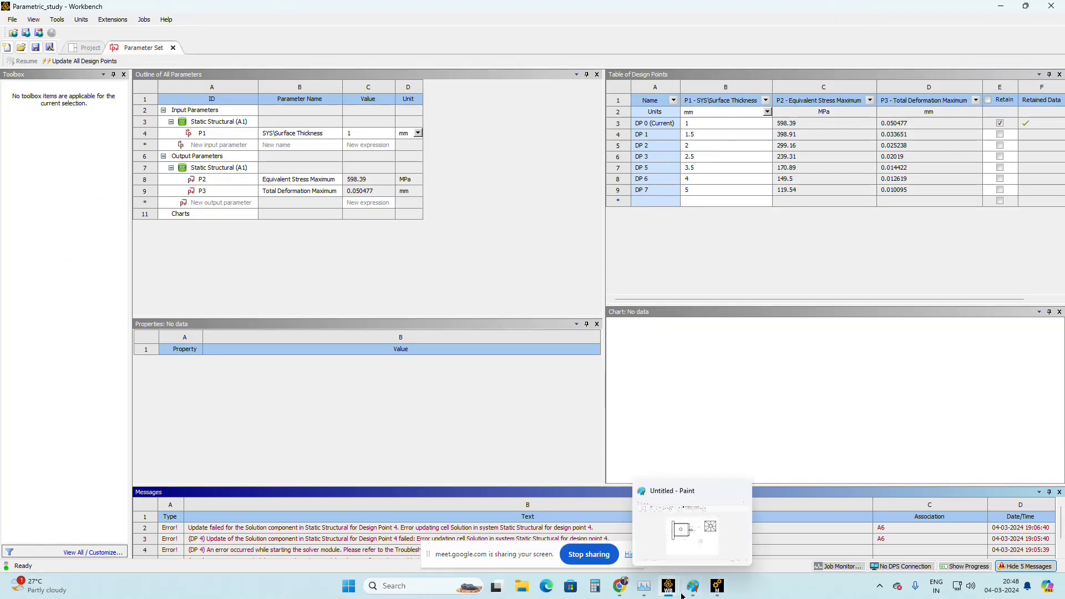
Step: Compare the design point tables of the unsaved project and Parametric_study, and review the Parametric_study schematic
{"action": "left_click", "coordinate": [636, 537]}
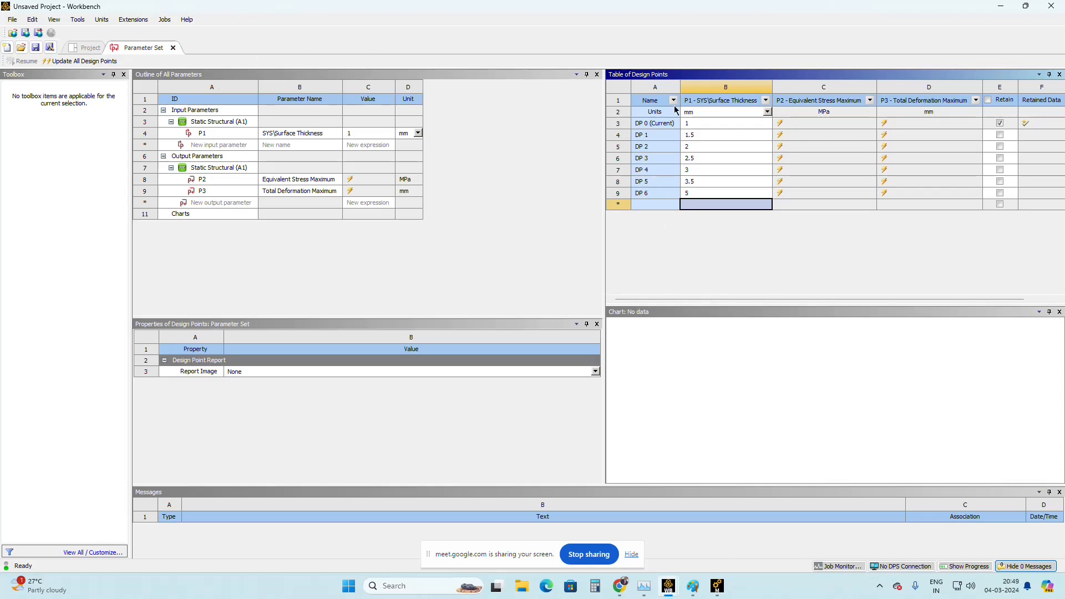
{"action": "mouse_move", "coordinate": [669, 586]}
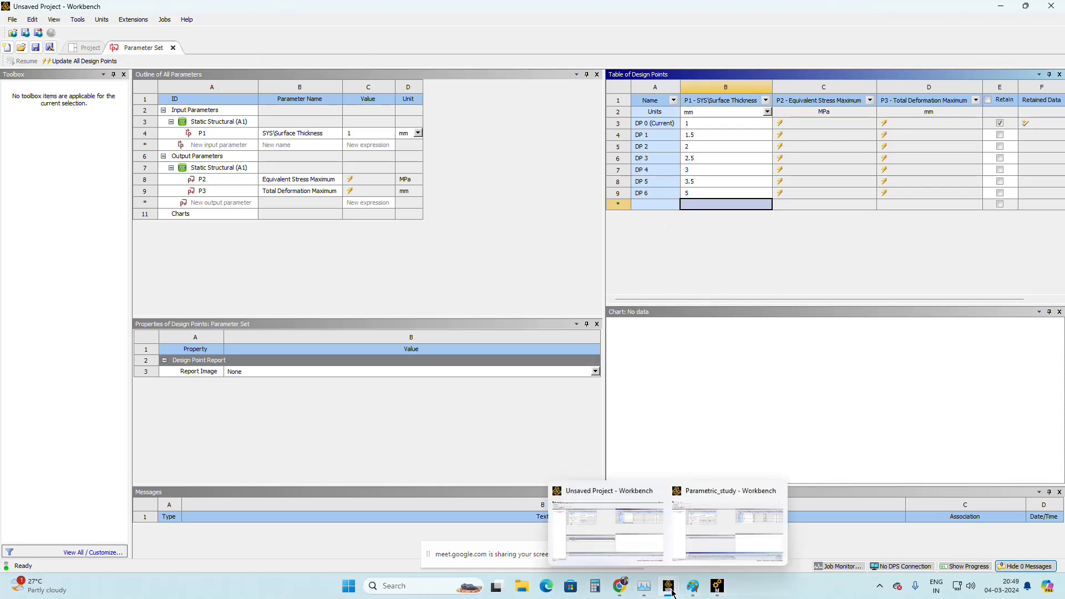
{"action": "left_click", "coordinate": [732, 530]}
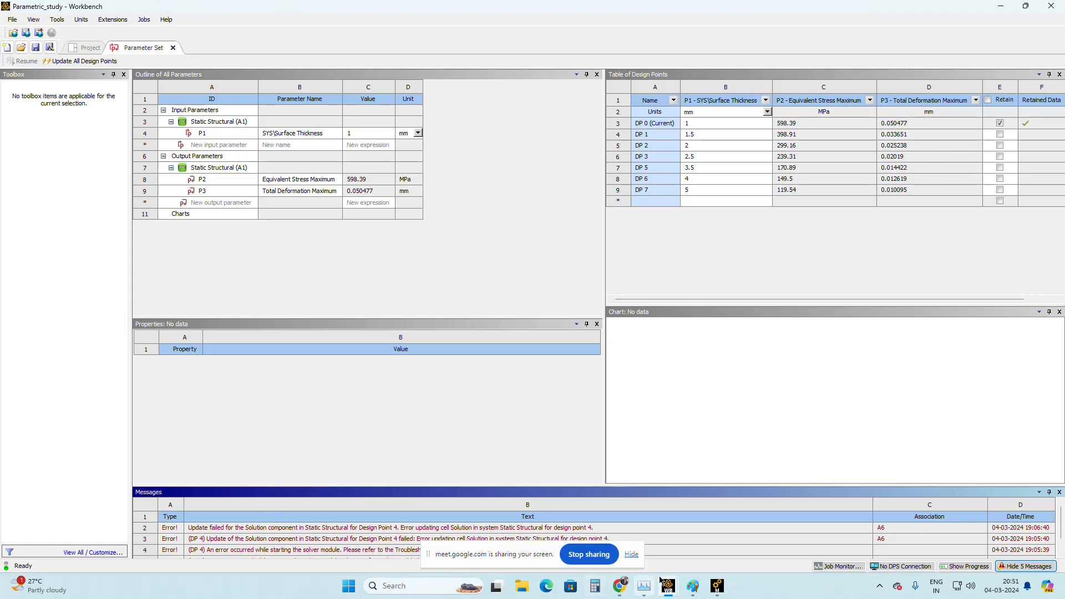
{"action": "mouse_move", "coordinate": [673, 592]}
{"action": "mouse_move", "coordinate": [720, 588]}
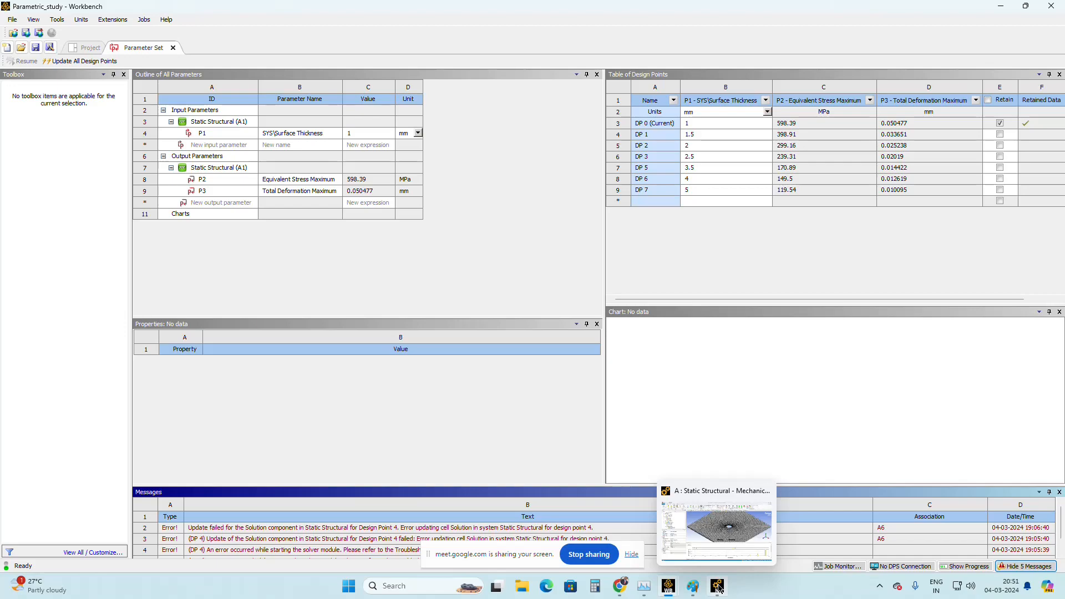
{"action": "left_click", "coordinate": [720, 589]}
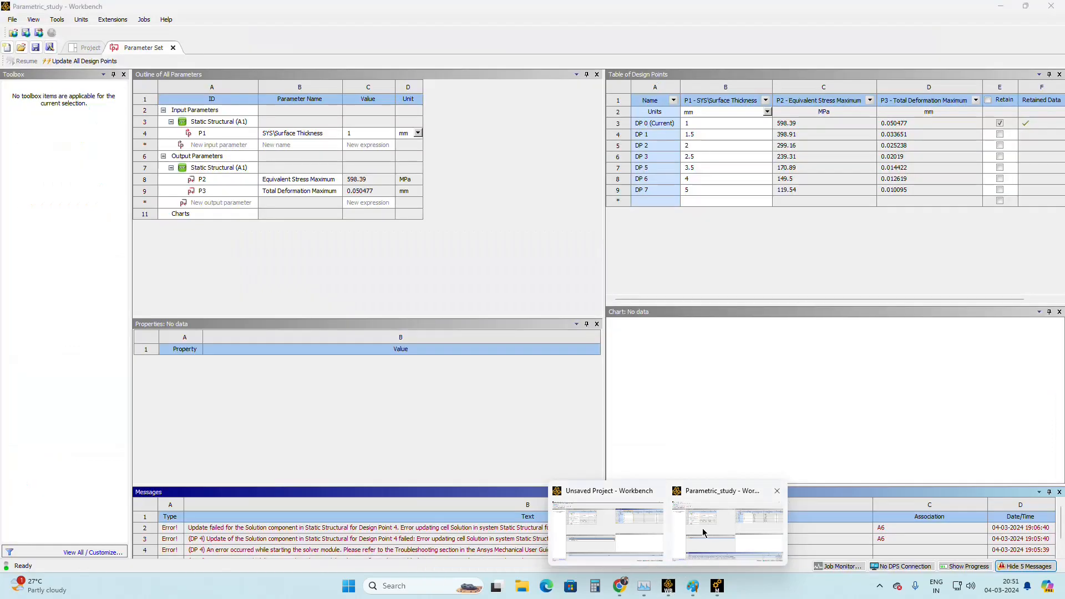
{"action": "left_click", "coordinate": [702, 528]}
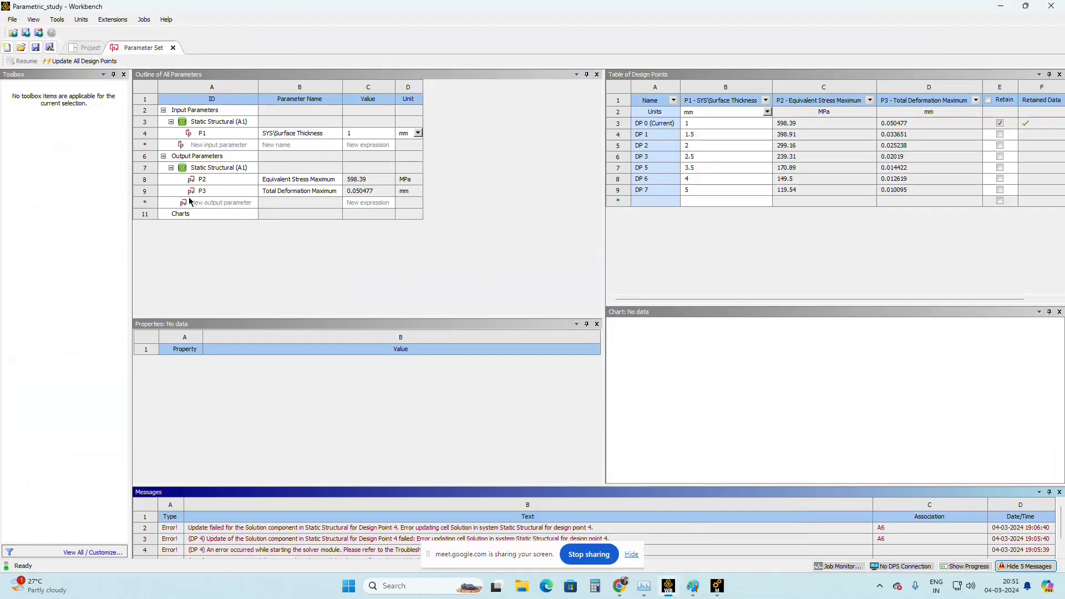
{"action": "left_click", "coordinate": [96, 51]}
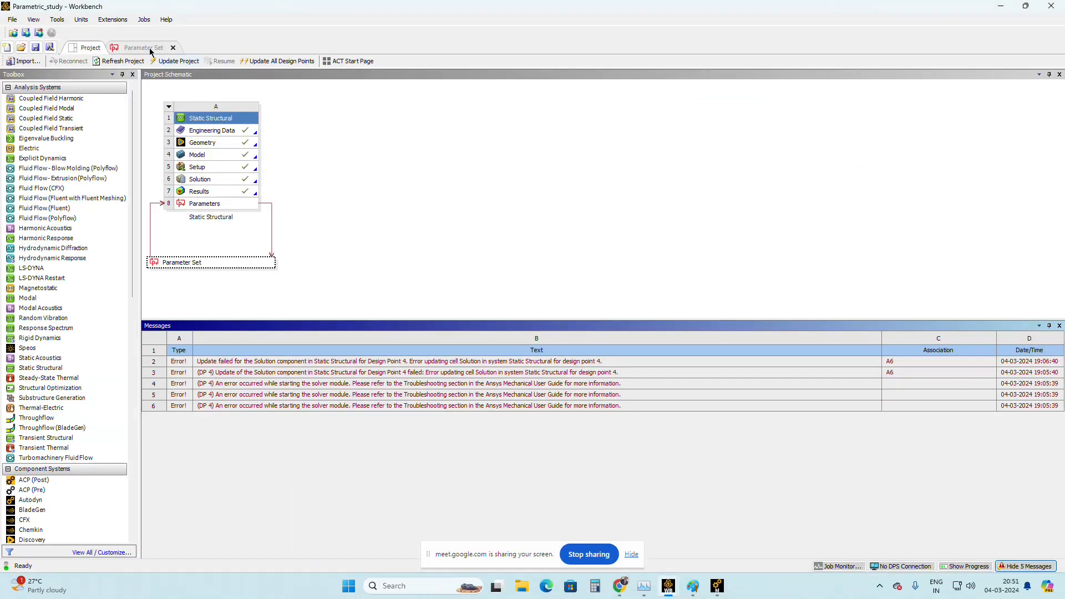
{"action": "left_click", "coordinate": [148, 49]}
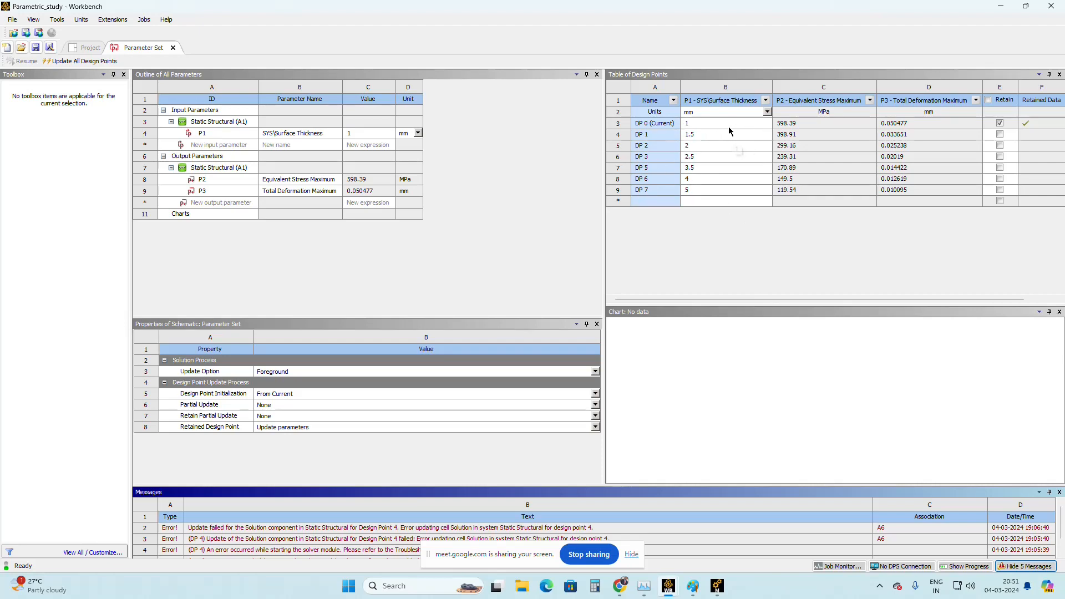
Step: Open the Parametric_study Setup in Ansys Mechanical and animate its Equivalent Stress result
{"action": "left_click", "coordinate": [88, 48]}
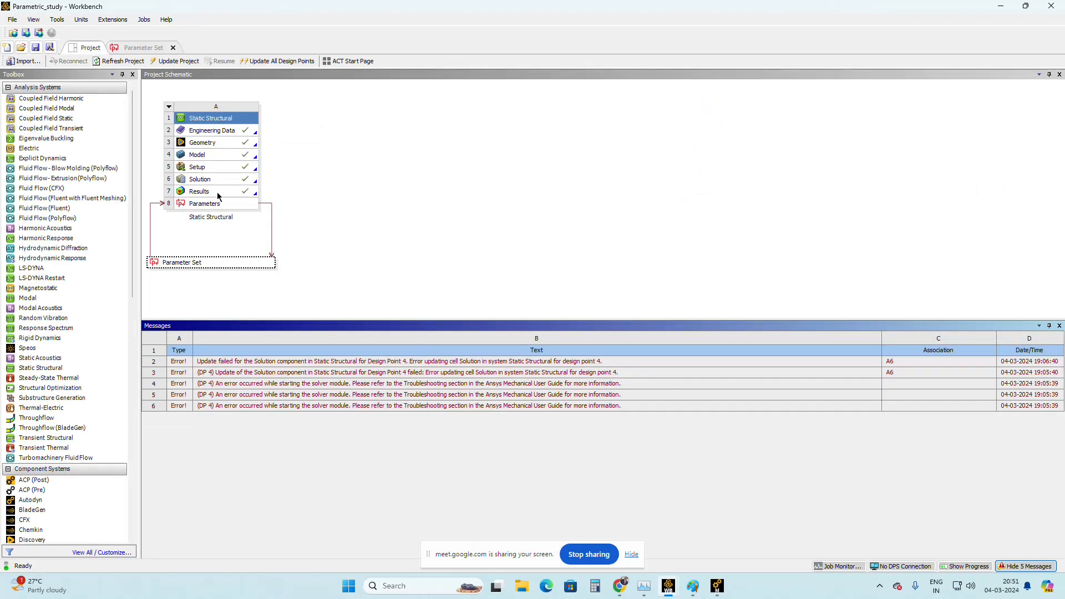
{"action": "double_click", "coordinate": [199, 168]}
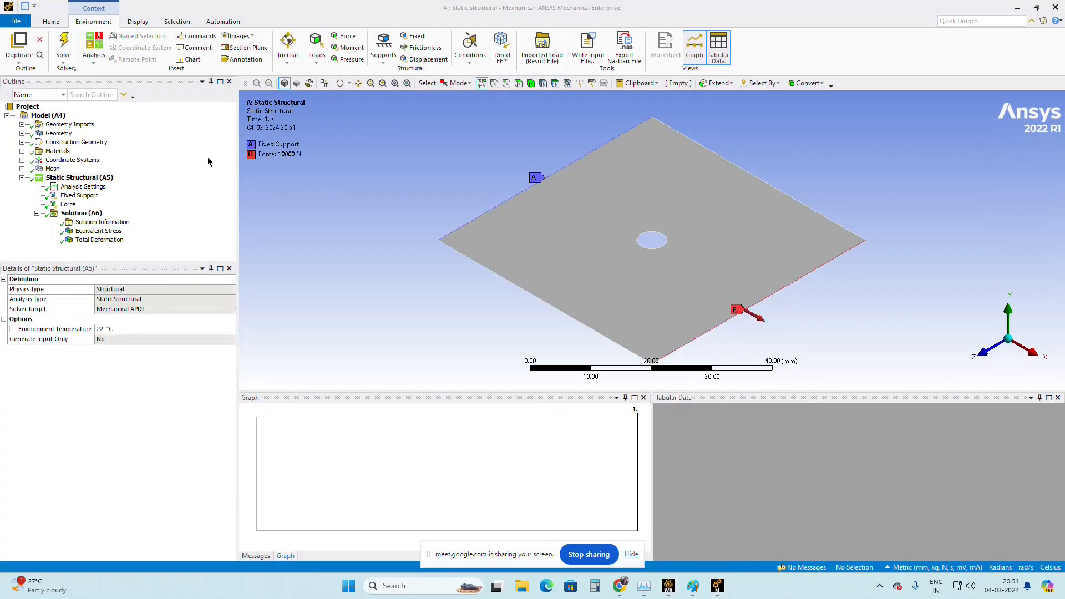
{"action": "left_click", "coordinate": [98, 230]}
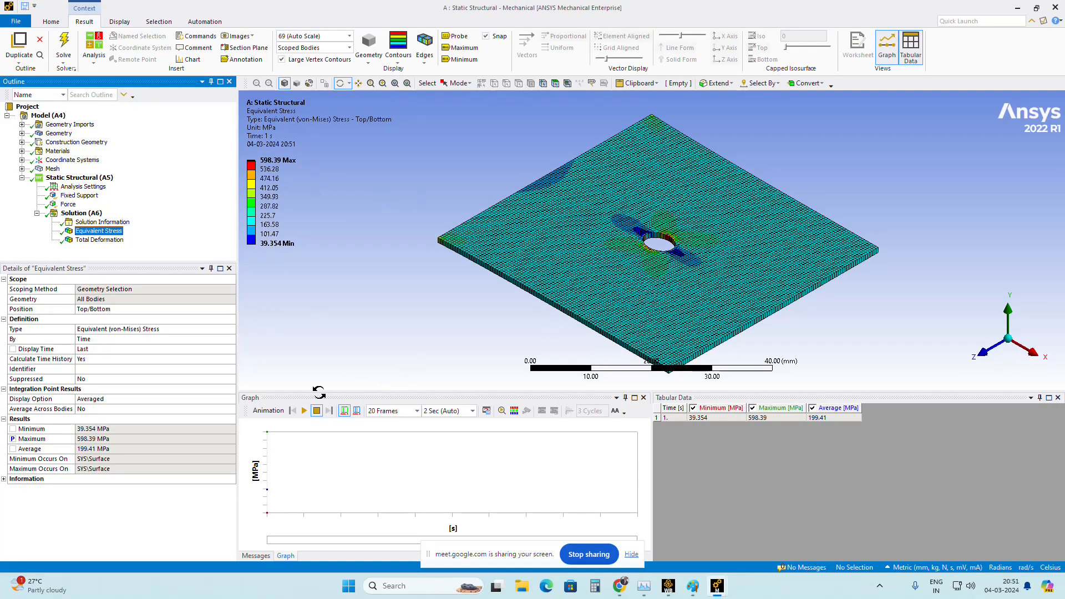
{"action": "left_click", "coordinate": [304, 411]}
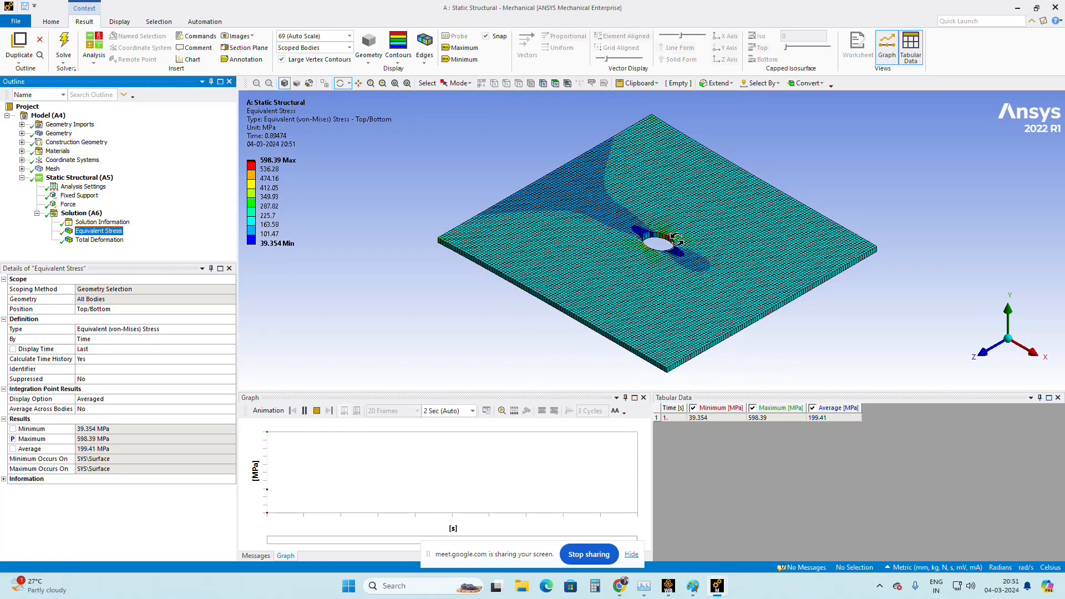
{"action": "left_click", "coordinate": [316, 412]}
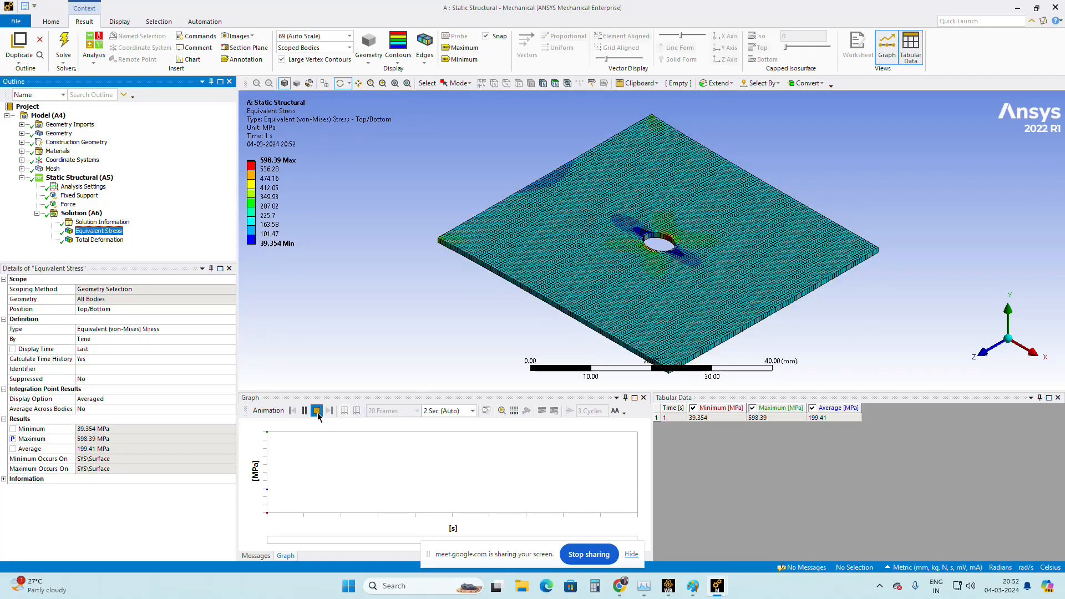
Step: View the Total Deformation result along the path, and return to Workbench to review the Parametric_study design points
{"action": "left_click", "coordinate": [100, 240]}
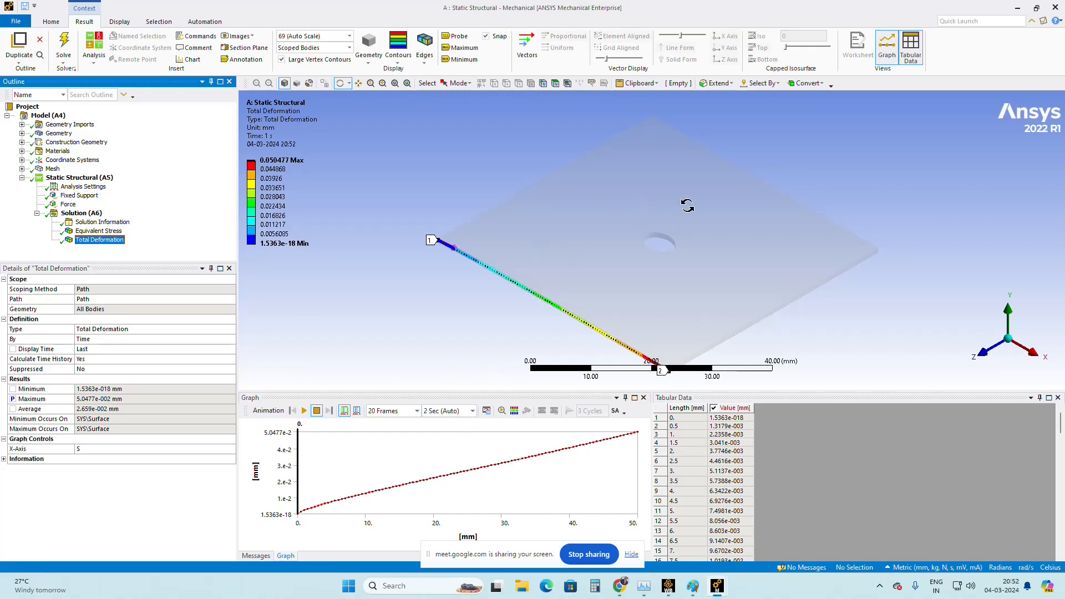
{"action": "mouse_move", "coordinate": [668, 586]}
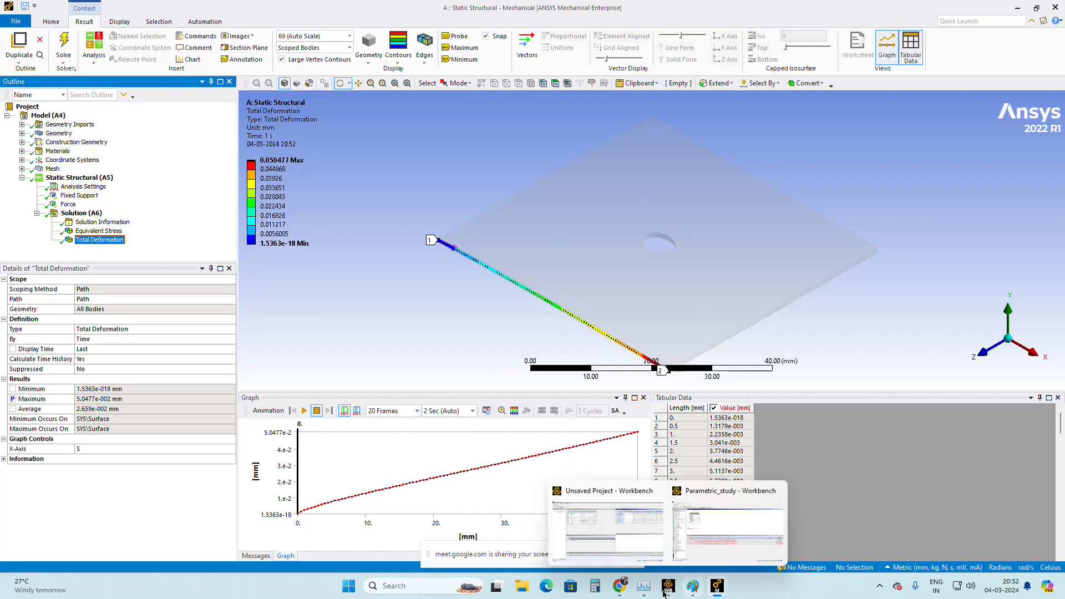
{"action": "left_click", "coordinate": [677, 538]}
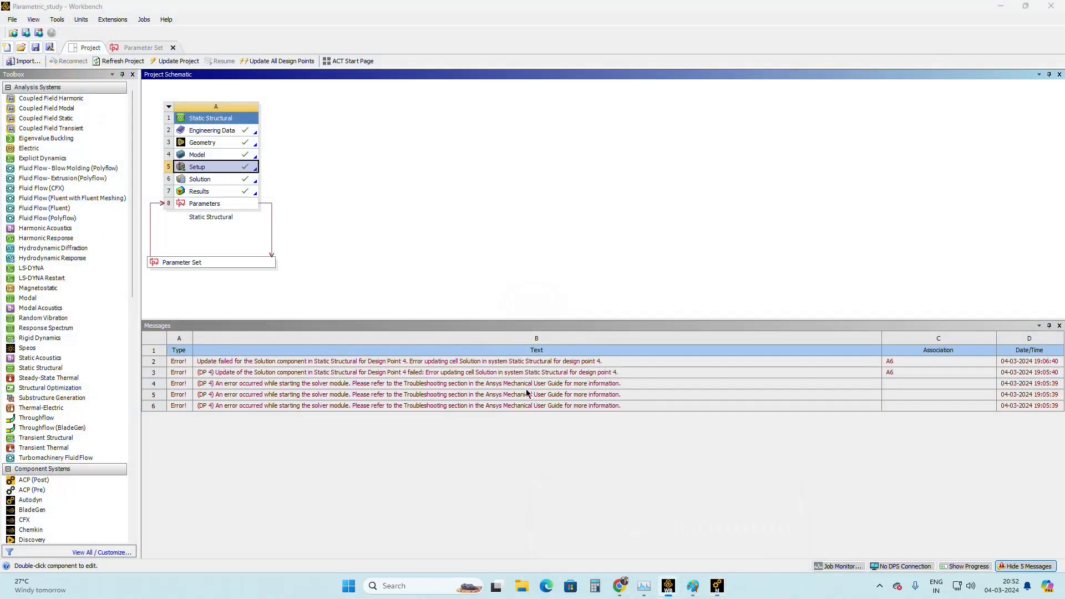
{"action": "double_click", "coordinate": [234, 265]}
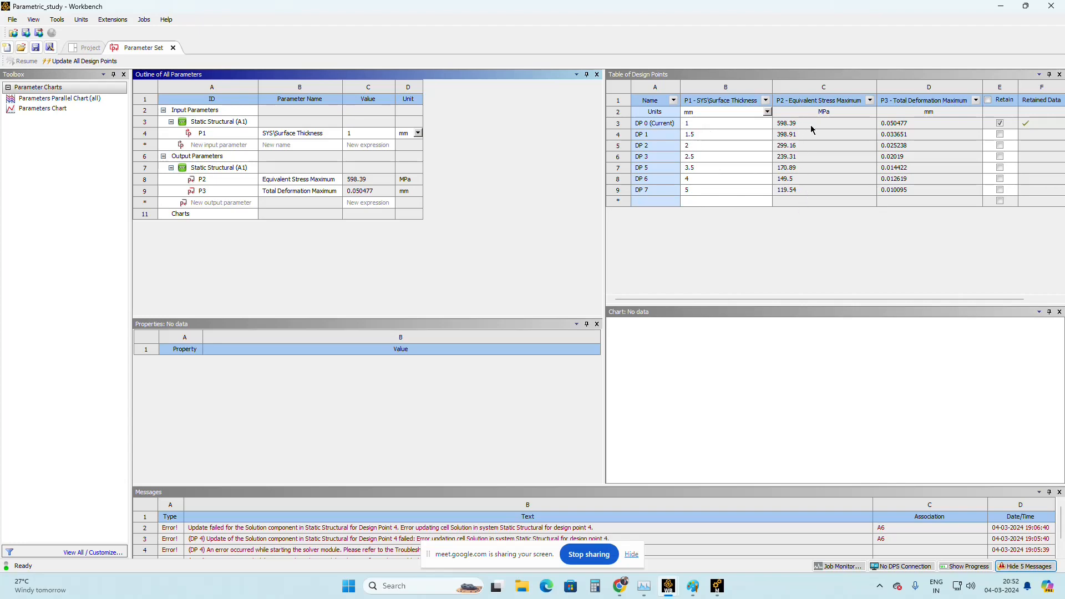
Step: Return to the Parametric_study model in Ansys Mechanical and examine its Equivalent Stress contours around the hole
{"action": "mouse_move", "coordinate": [697, 583]}
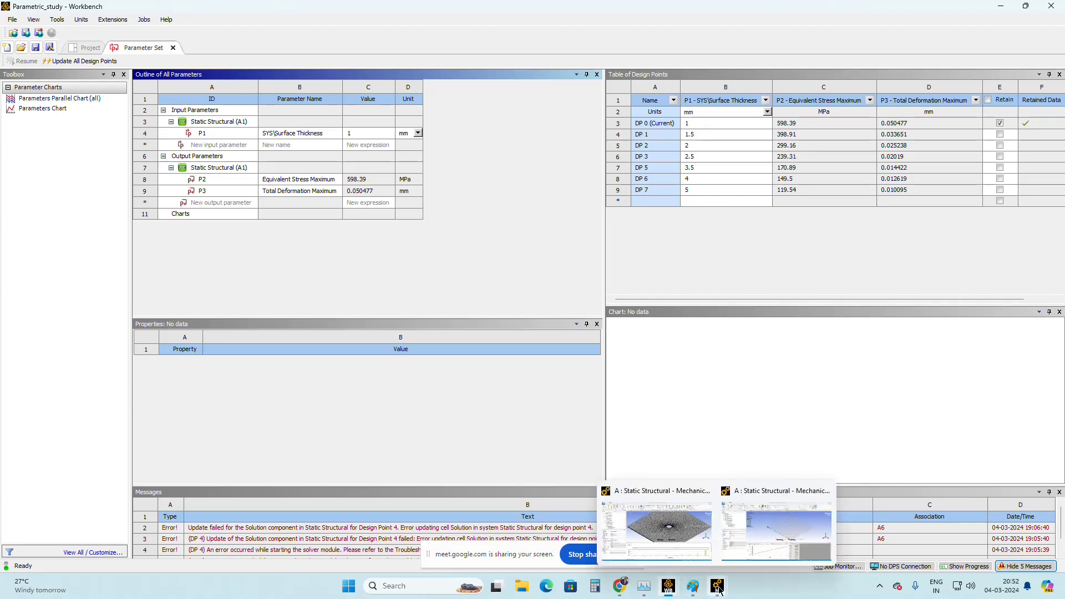
{"action": "left_click", "coordinate": [705, 536]}
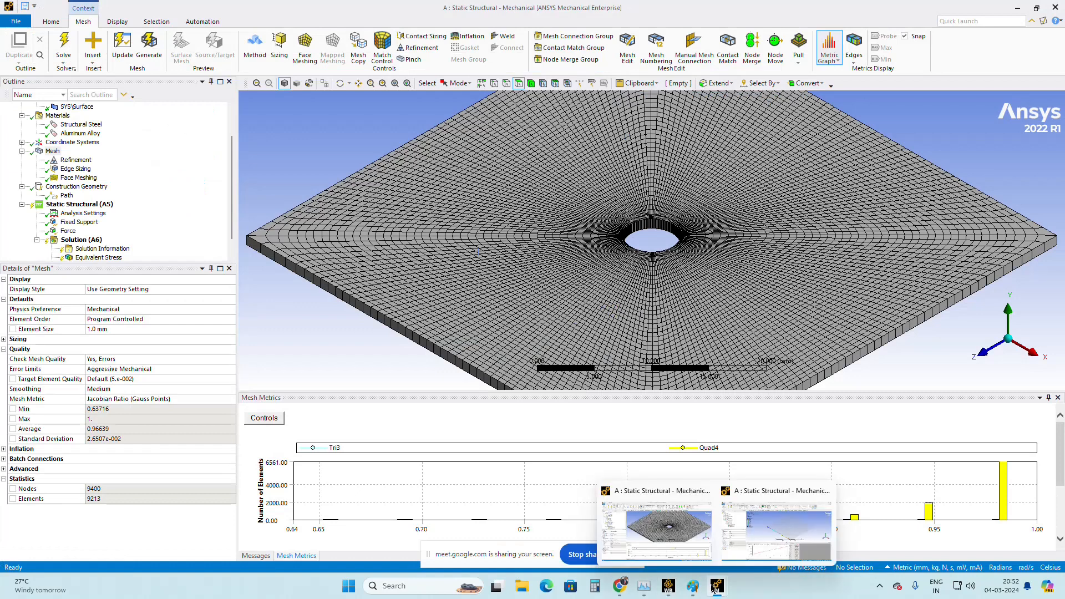
{"action": "mouse_move", "coordinate": [717, 586]}
{"action": "left_click", "coordinate": [770, 525]}
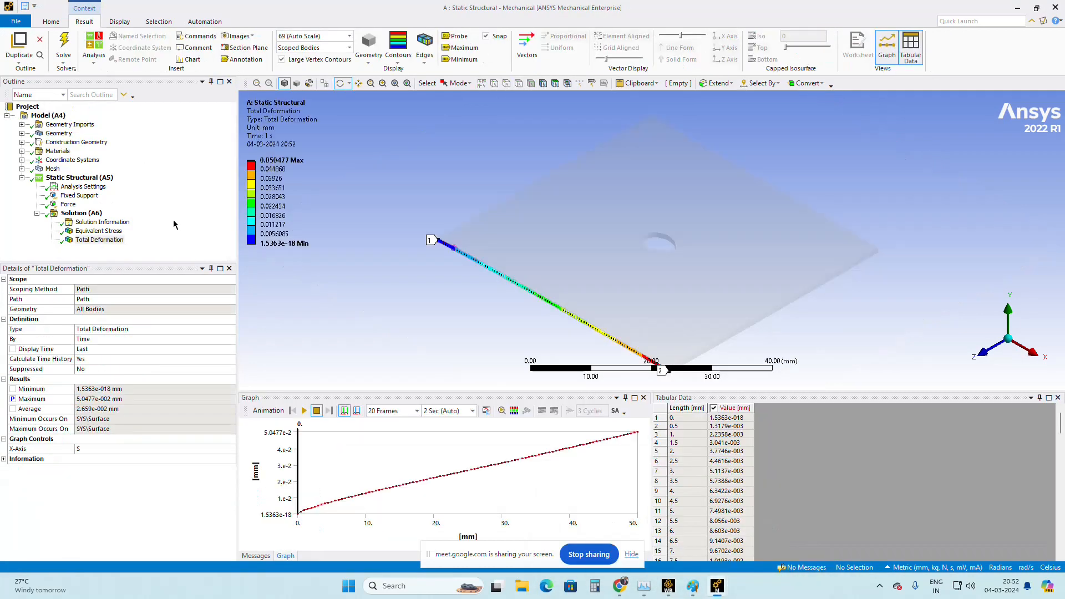
{"action": "left_click", "coordinate": [98, 231]}
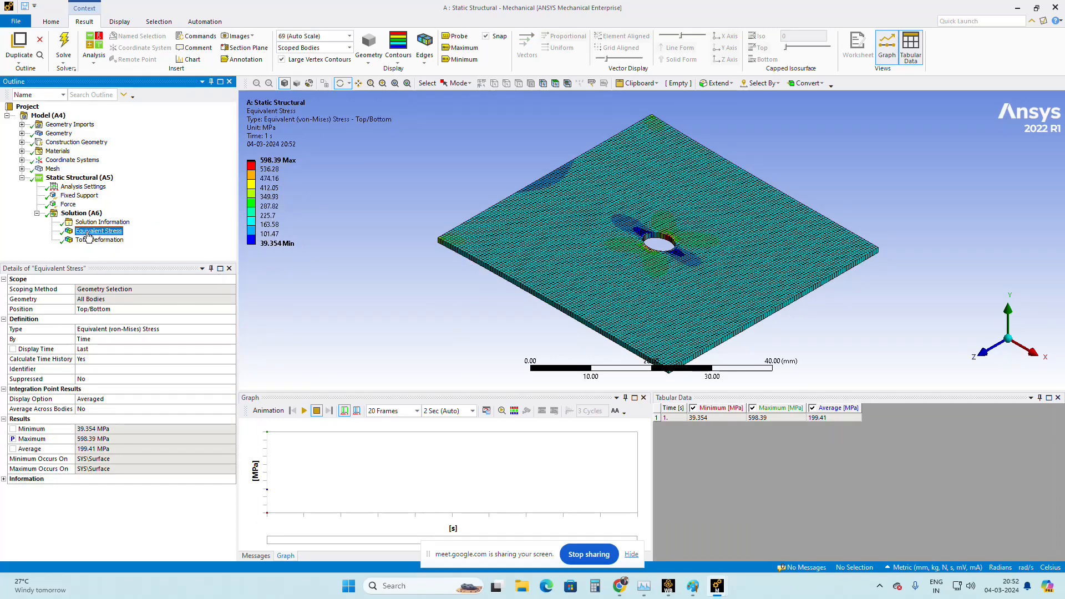
{"action": "scroll", "coordinate": [630, 224], "scroll_direction": "up", "scroll_amount": 2}
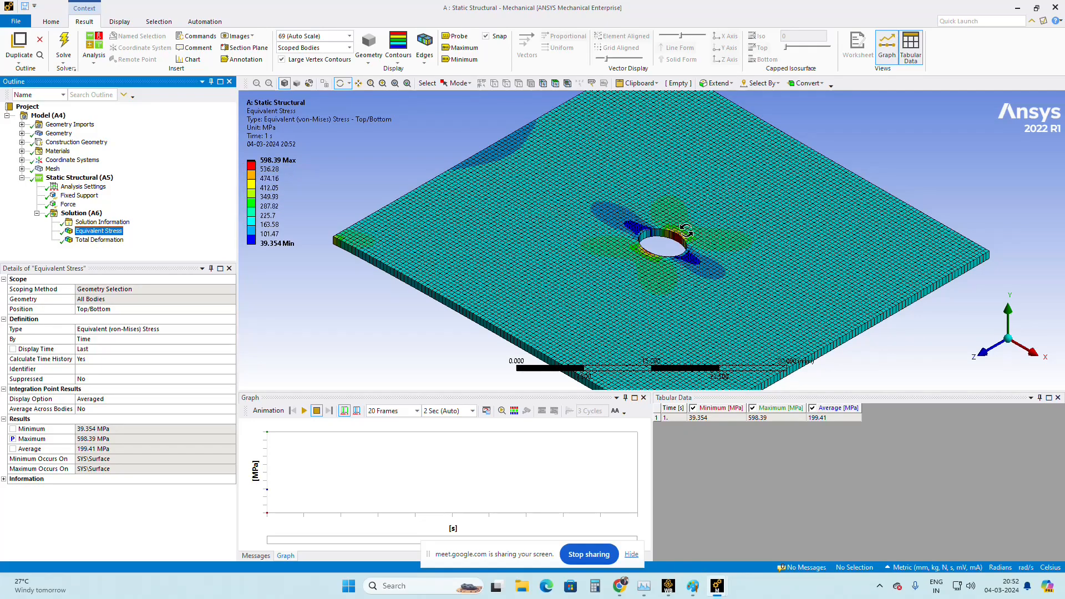
{"action": "scroll", "coordinate": [686, 231], "scroll_direction": "up", "scroll_amount": 1}
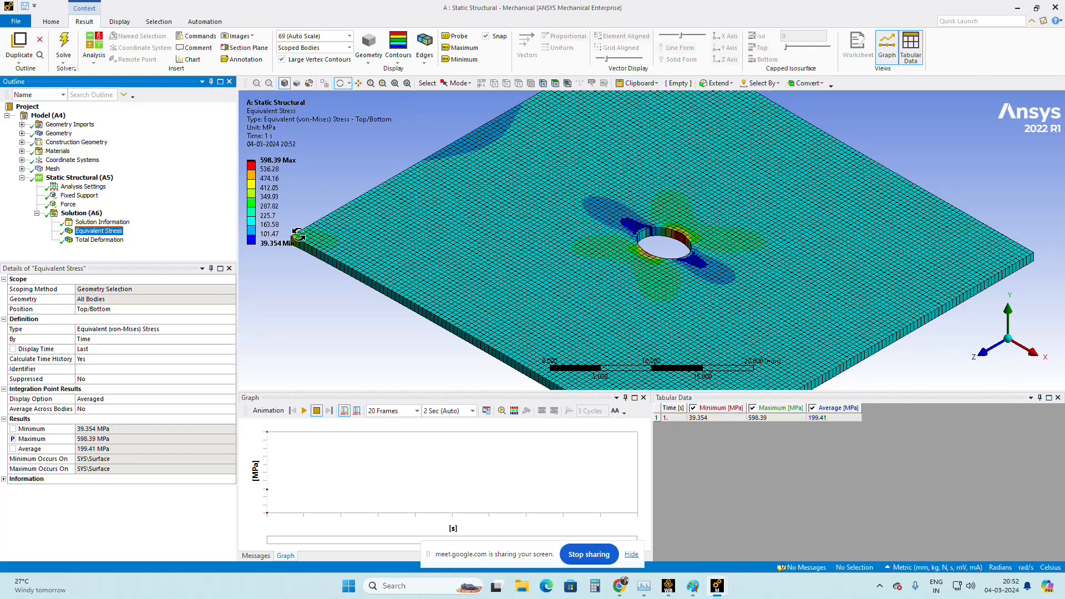
Step: View the Total Deformation result along the path, and redisplay the Equivalent Stress contours of the whole plate
{"action": "left_click", "coordinate": [106, 243]}
{"action": "scroll", "coordinate": [516, 289], "scroll_direction": "up", "scroll_amount": 3}
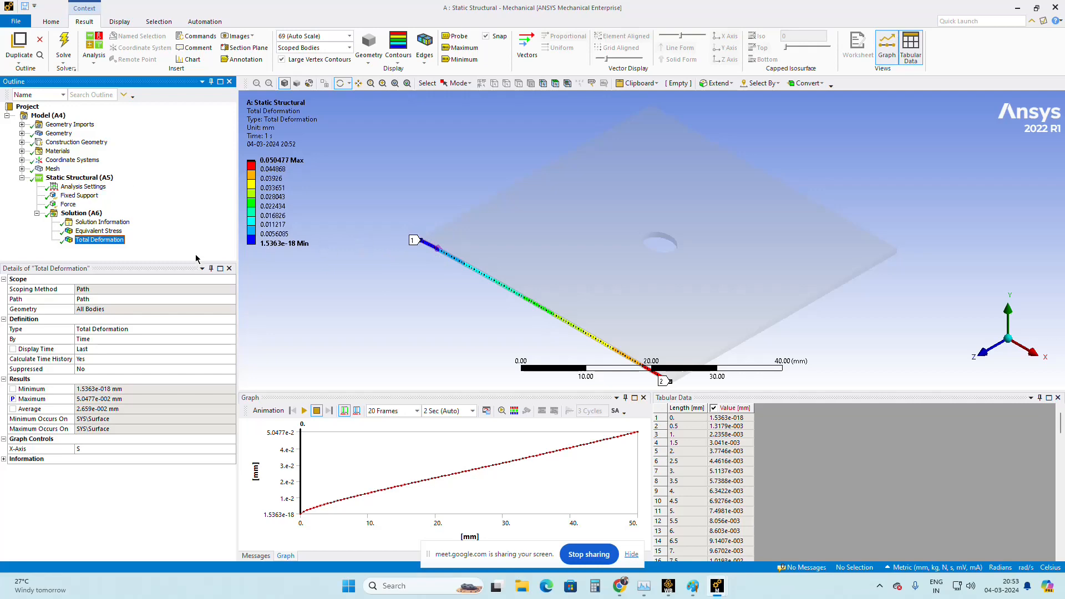
{"action": "left_click", "coordinate": [99, 231]}
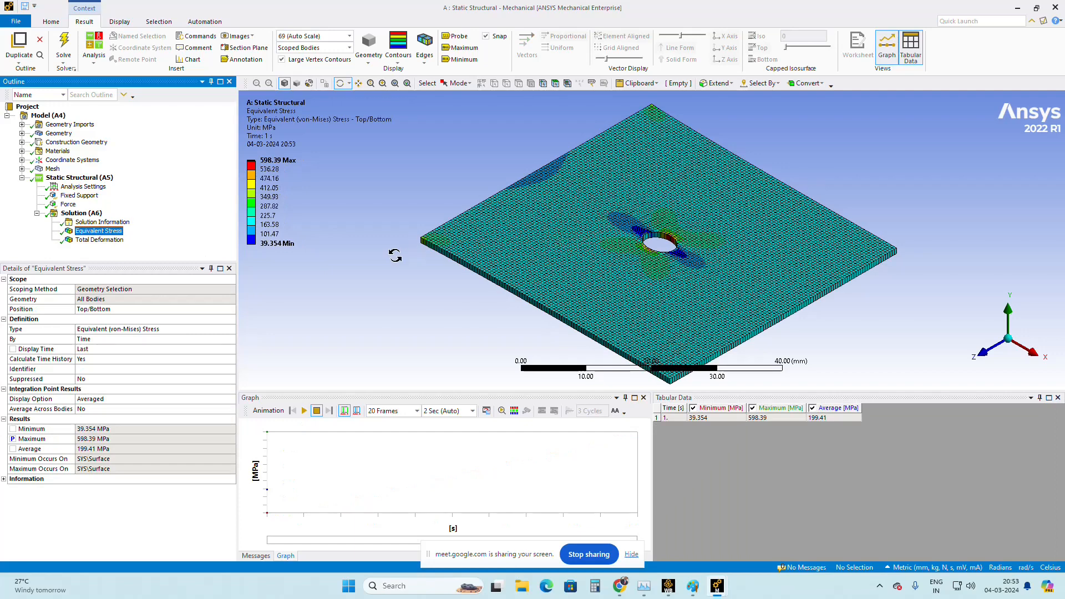
Step: Review the Parametric_study design points in Workbench alongside the Equivalent Stress result in Ansys Mechanical
{"action": "mouse_move", "coordinate": [669, 586]}
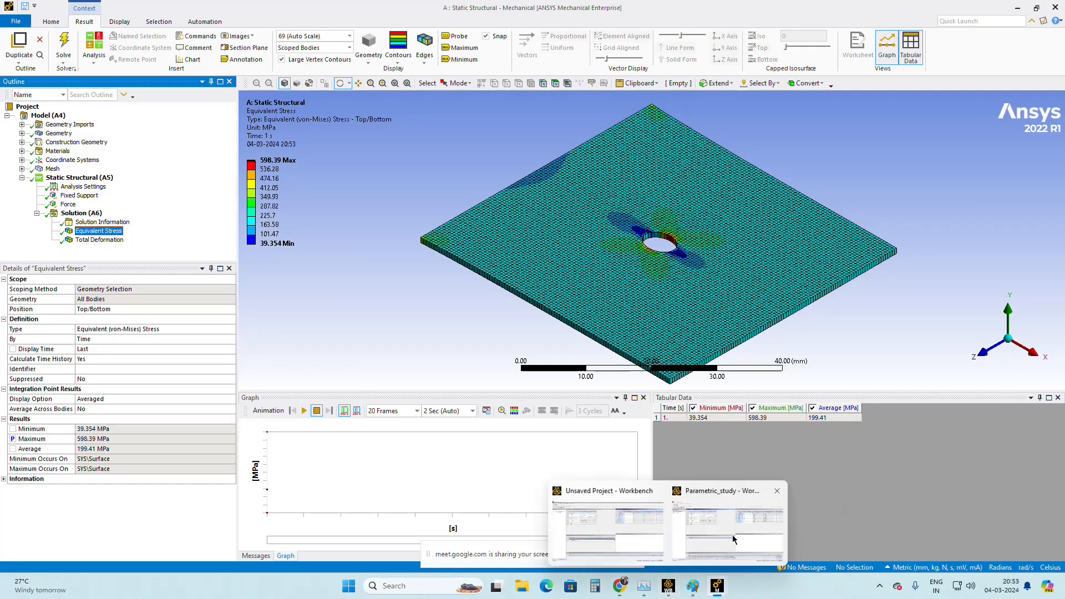
{"action": "left_click", "coordinate": [760, 555]}
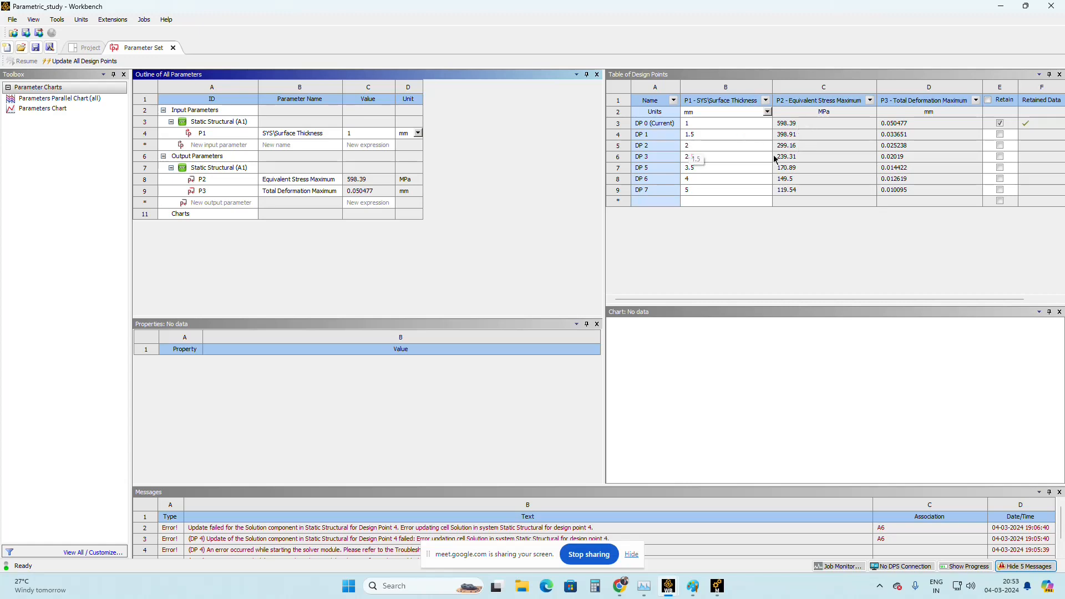
{"action": "mouse_move", "coordinate": [717, 586]}
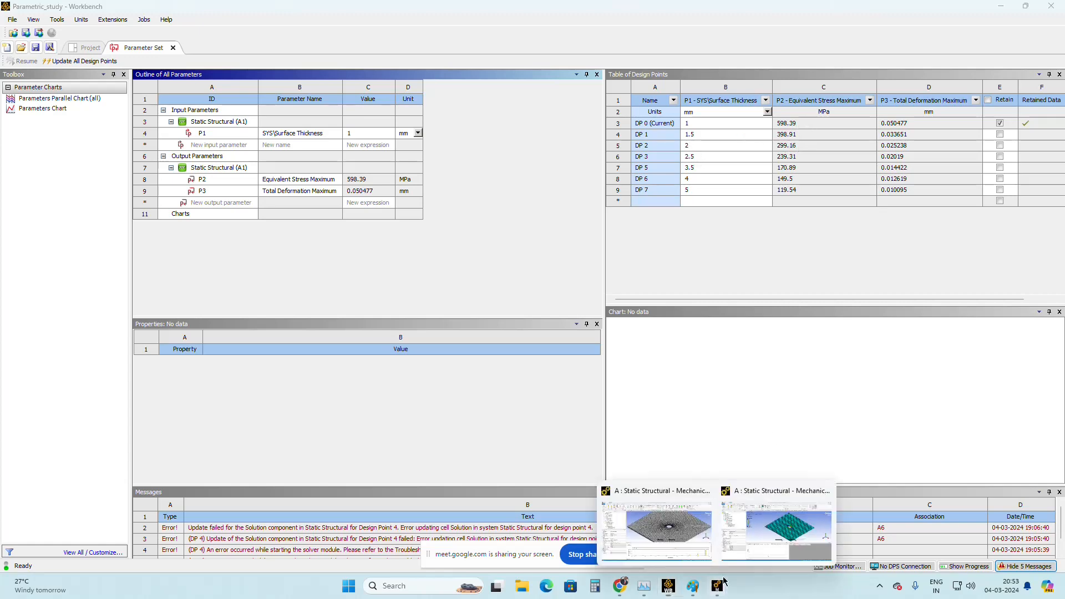
{"action": "left_click", "coordinate": [774, 533]}
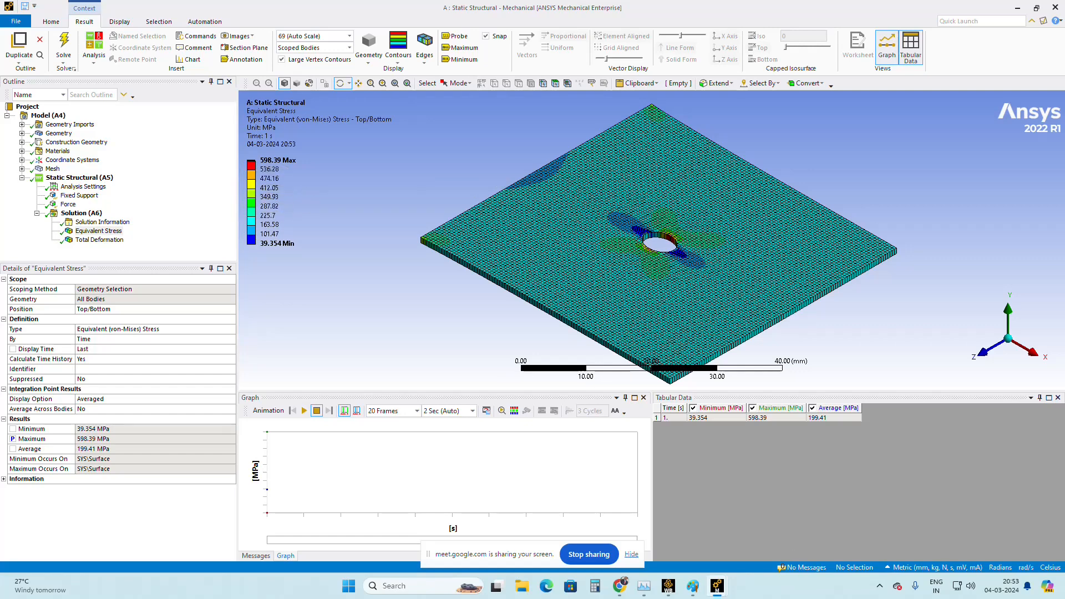
{"action": "mouse_move", "coordinate": [668, 586]}
{"action": "left_click", "coordinate": [732, 536]}
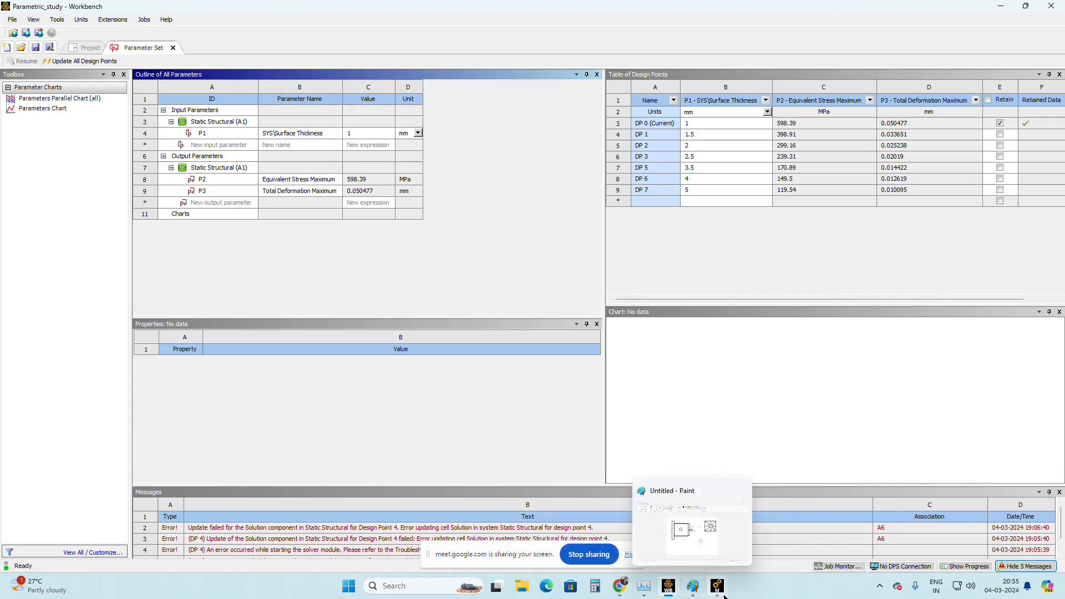
Step: Switch to the Google Meet call, read the in-call messages, and return to Workbench
{"action": "mouse_move", "coordinate": [724, 596]}
{"action": "mouse_move", "coordinate": [620, 587]}
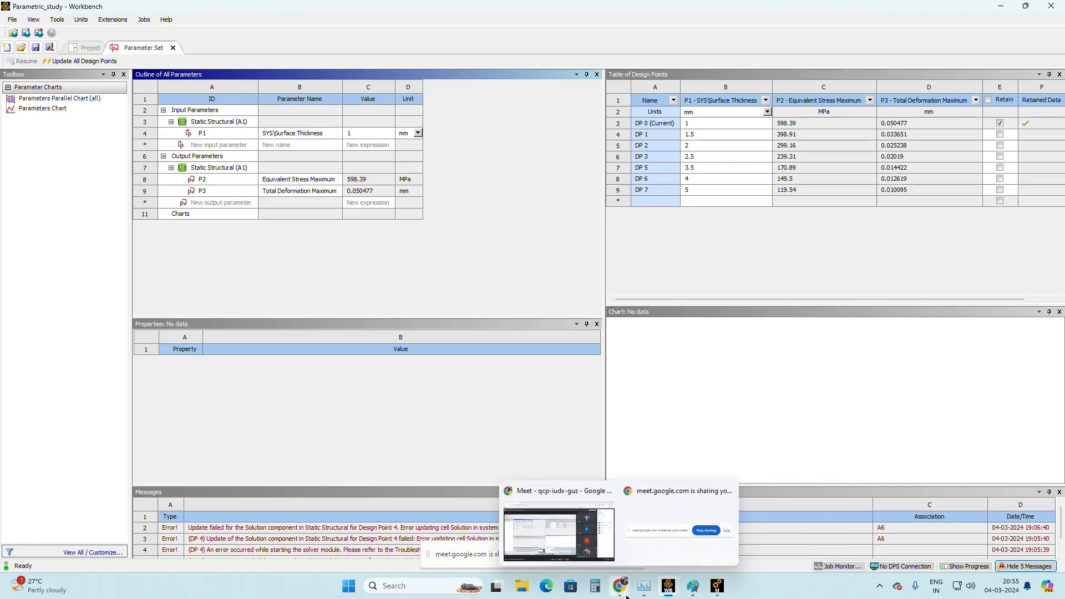
{"action": "left_click", "coordinate": [592, 551]}
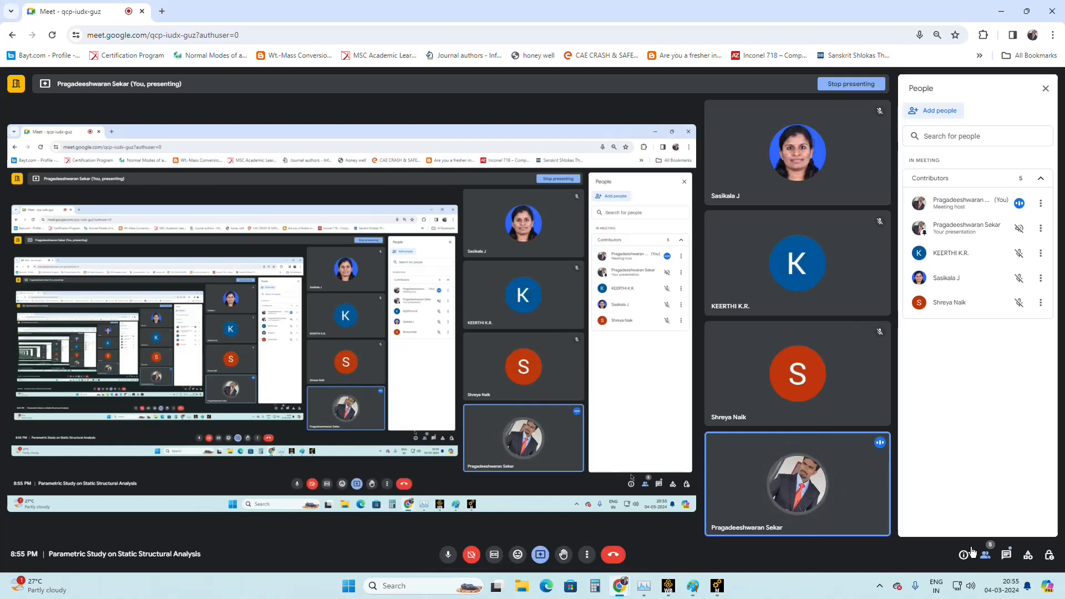
{"action": "left_click", "coordinate": [1006, 556]}
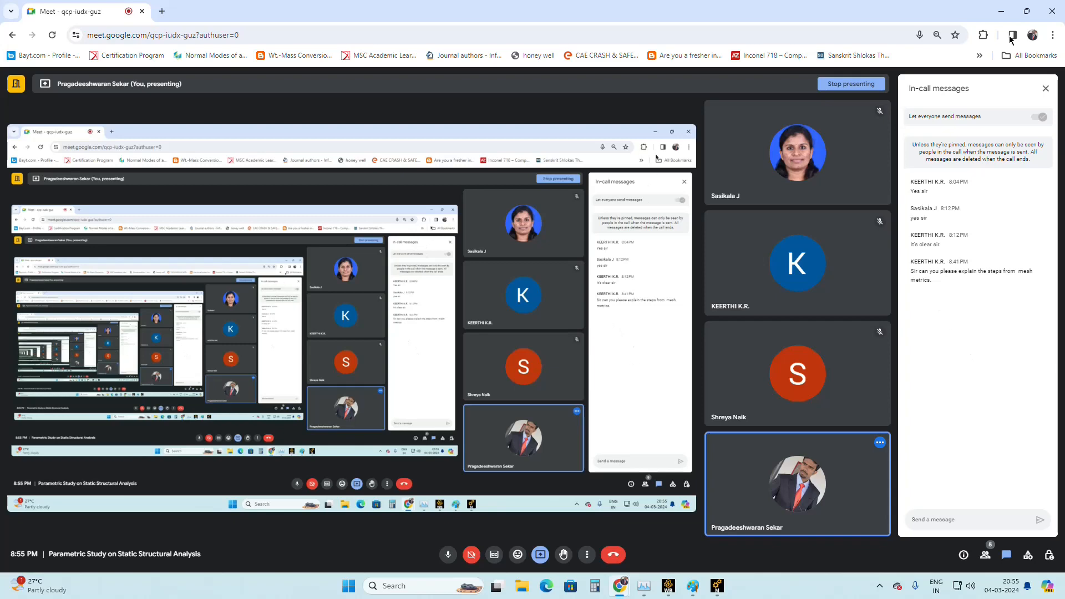
{"action": "left_click", "coordinate": [1008, 12]}
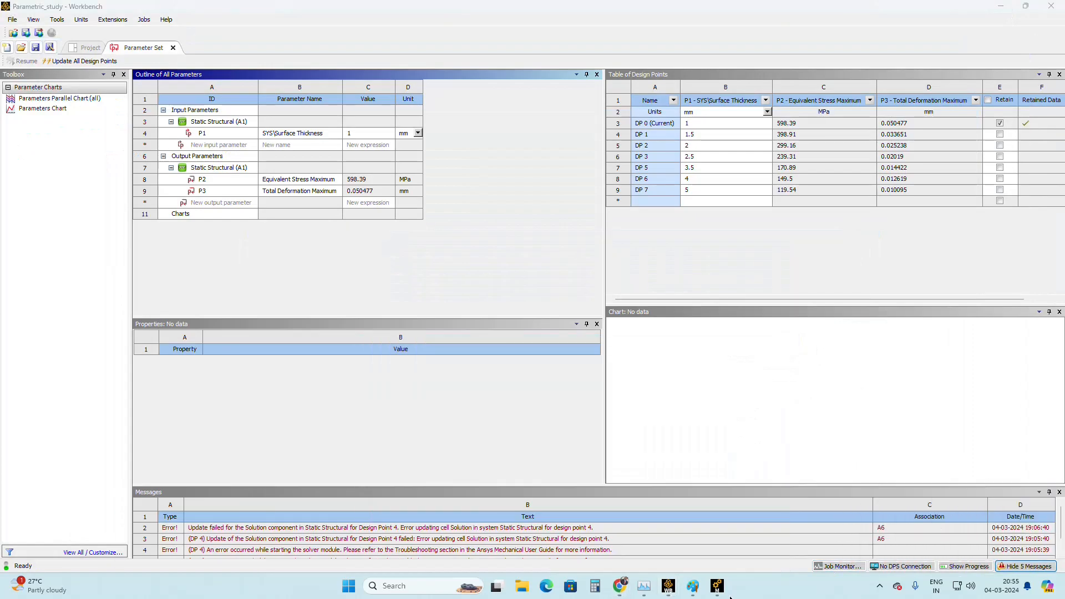
Step: Switch to the Ansys Mechanical model with the refined mesh and set its mesh metric to Element Quality
{"action": "mouse_move", "coordinate": [717, 586]}
{"action": "left_click", "coordinate": [701, 529]}
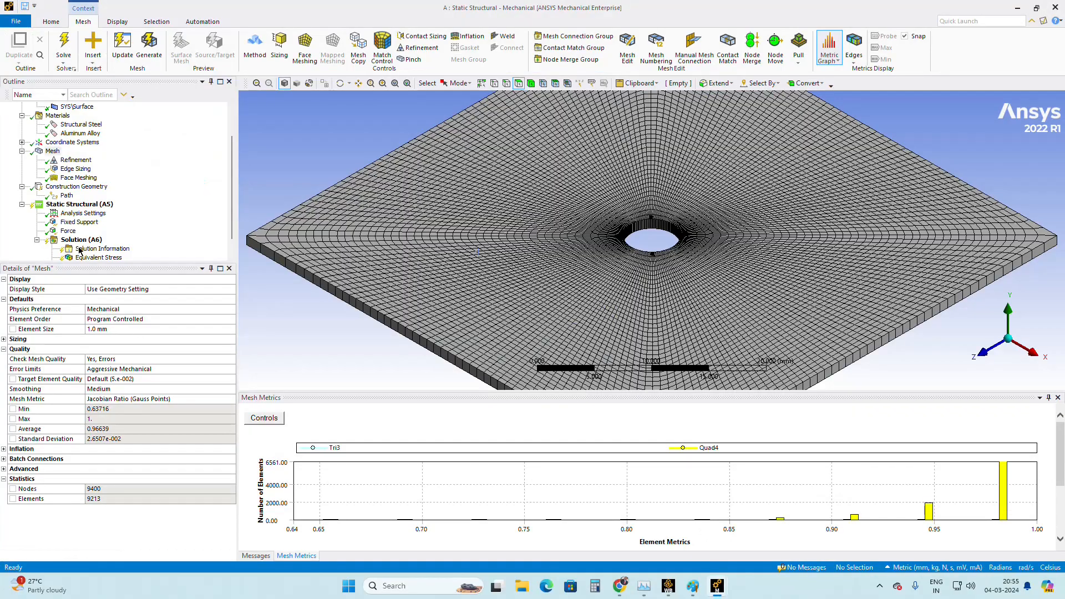
{"action": "left_click", "coordinate": [53, 151]}
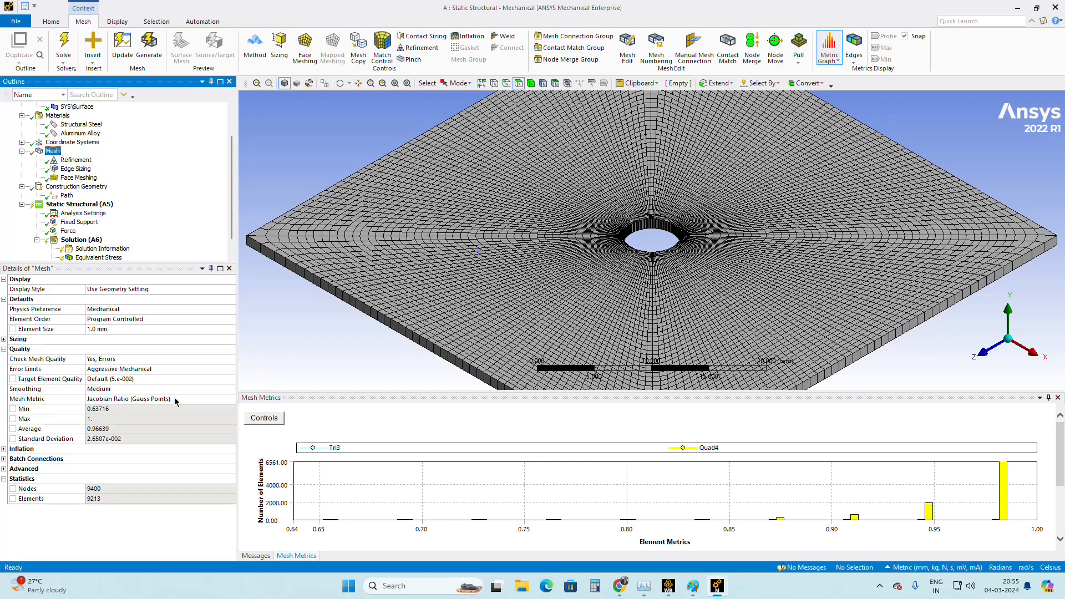
{"action": "left_click", "coordinate": [216, 399]}
{"action": "left_click", "coordinate": [231, 398]}
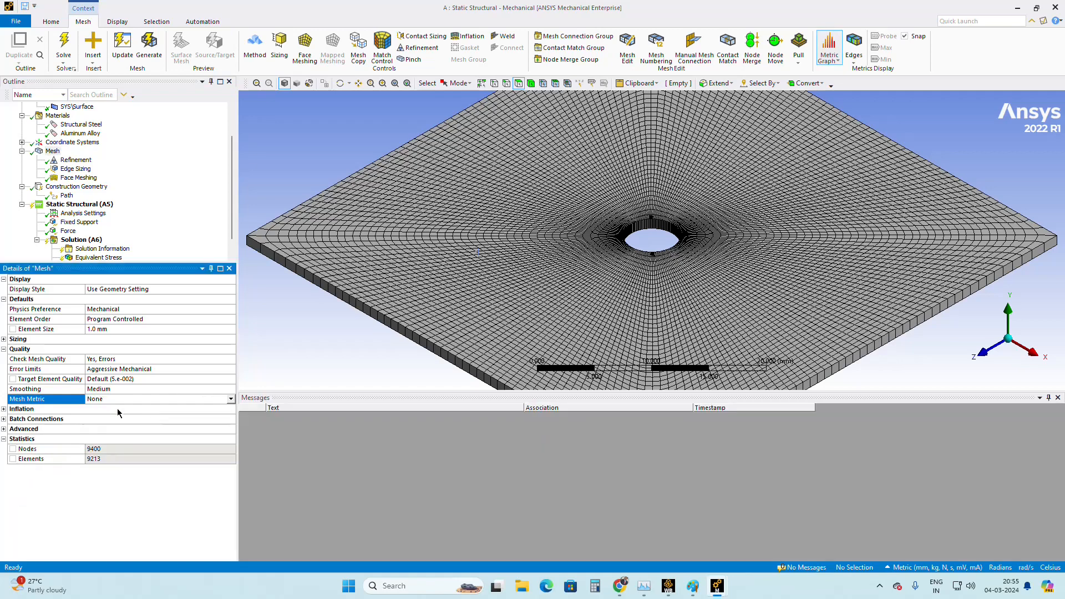
{"action": "left_click", "coordinate": [117, 409]}
{"action": "left_click", "coordinate": [231, 399]}
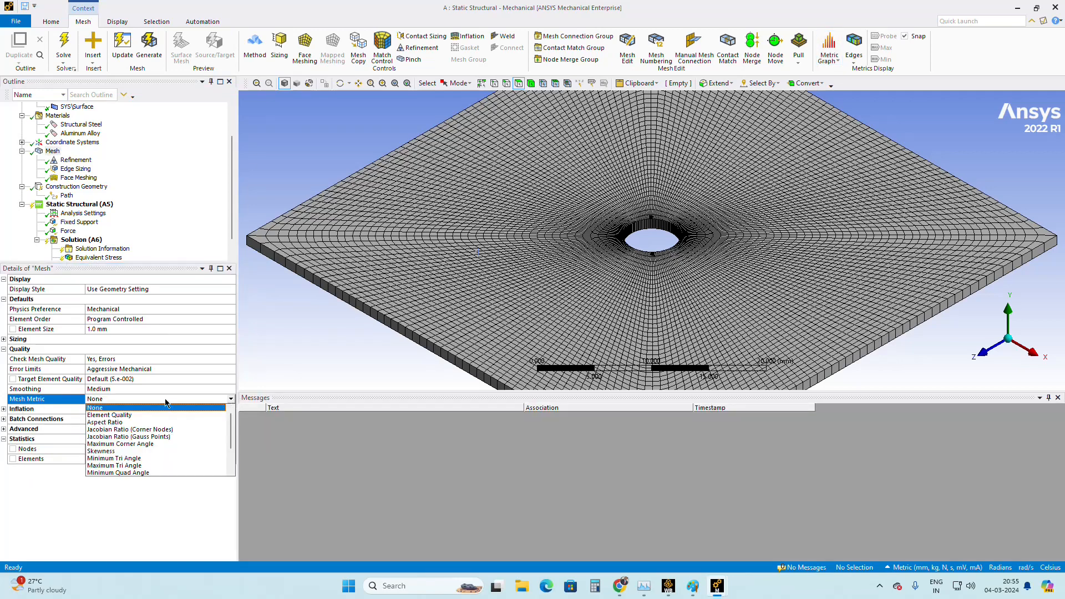
{"action": "left_click", "coordinate": [113, 417]}
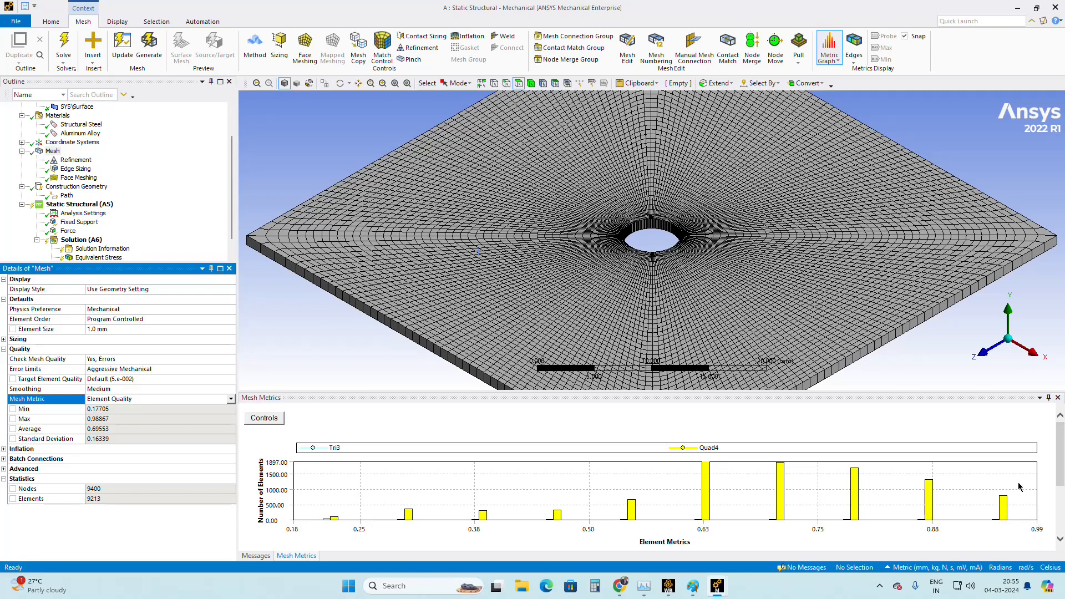
Step: Isolate the elements of the three highest Element Quality bars one after another and examine their locations on the plate
{"action": "scroll", "coordinate": [644, 263], "scroll_direction": "up", "scroll_amount": 5}
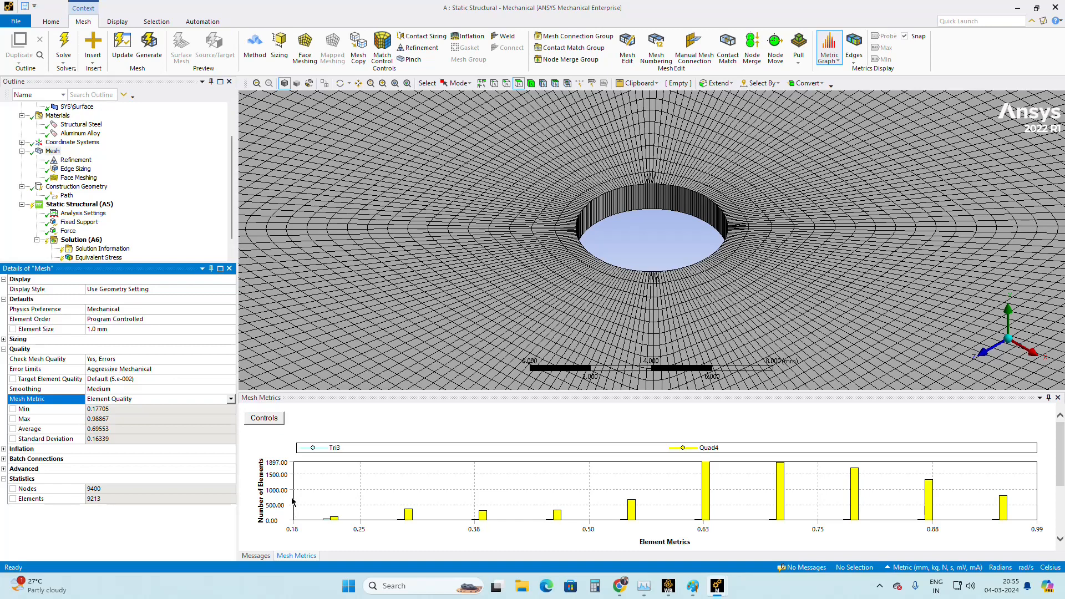
{"action": "left_click", "coordinate": [1004, 499]}
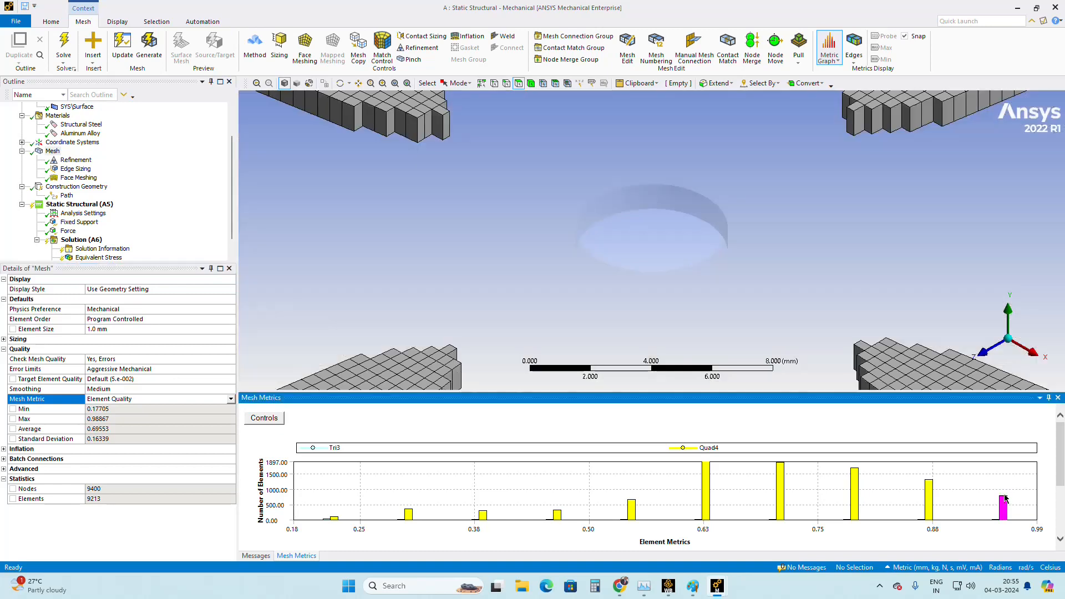
{"action": "scroll", "coordinate": [808, 383], "scroll_direction": "down", "scroll_amount": 1}
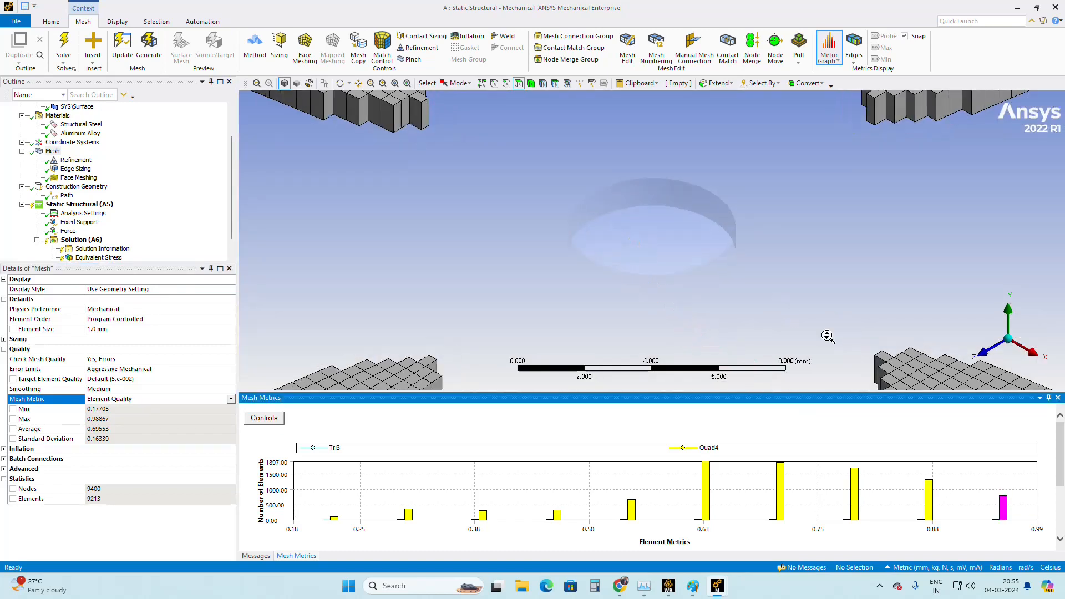
{"action": "scroll", "coordinate": [807, 382], "scroll_direction": "down", "scroll_amount": 2}
{"action": "scroll", "coordinate": [621, 238], "scroll_direction": "down", "scroll_amount": 2}
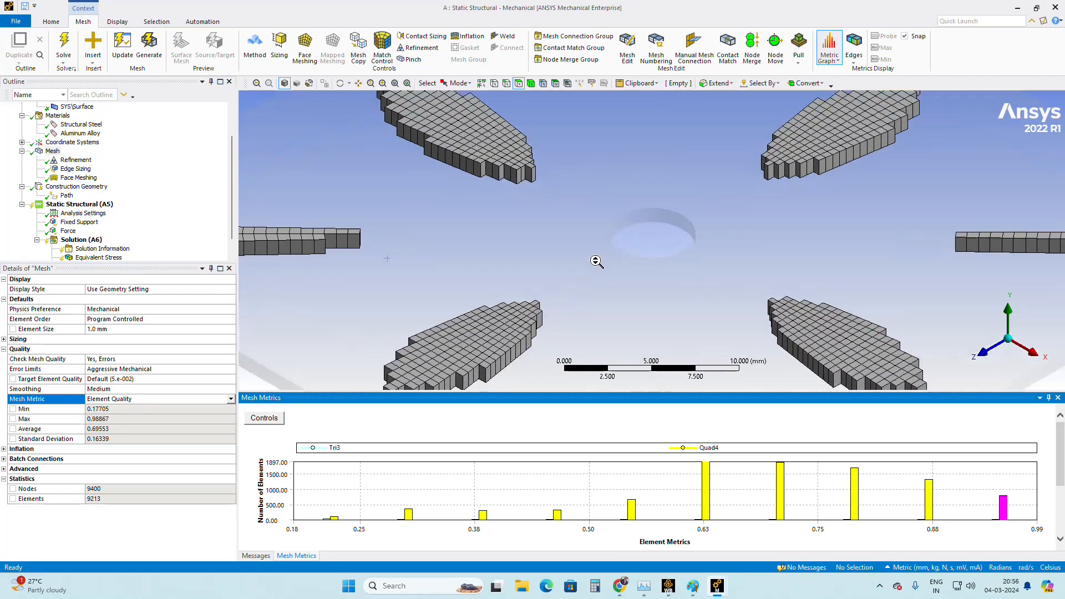
{"action": "scroll", "coordinate": [599, 289], "scroll_direction": "down", "scroll_amount": 2}
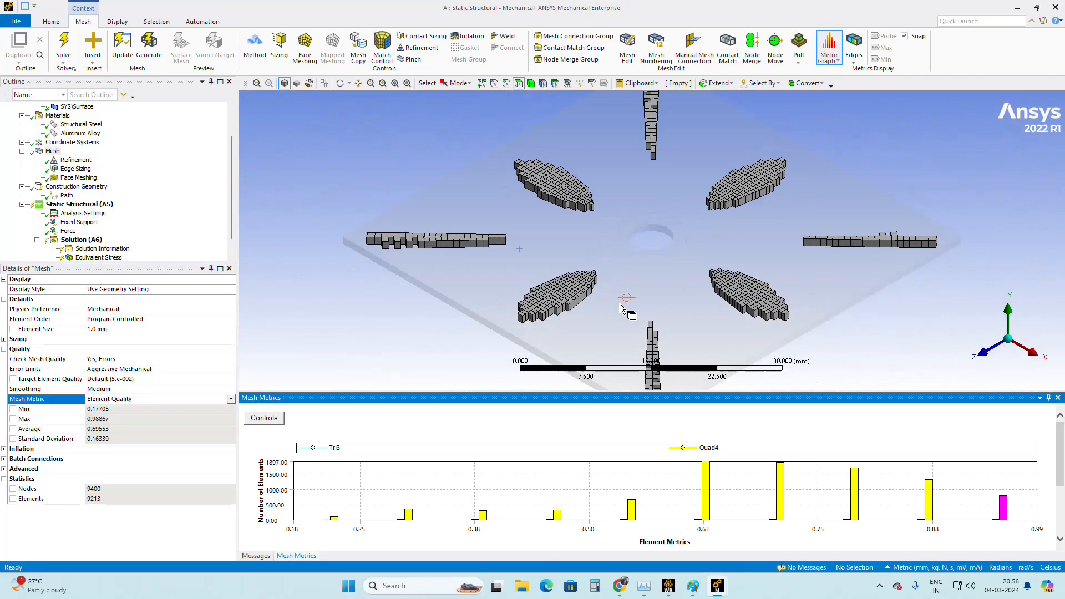
{"action": "left_click", "coordinate": [930, 499]}
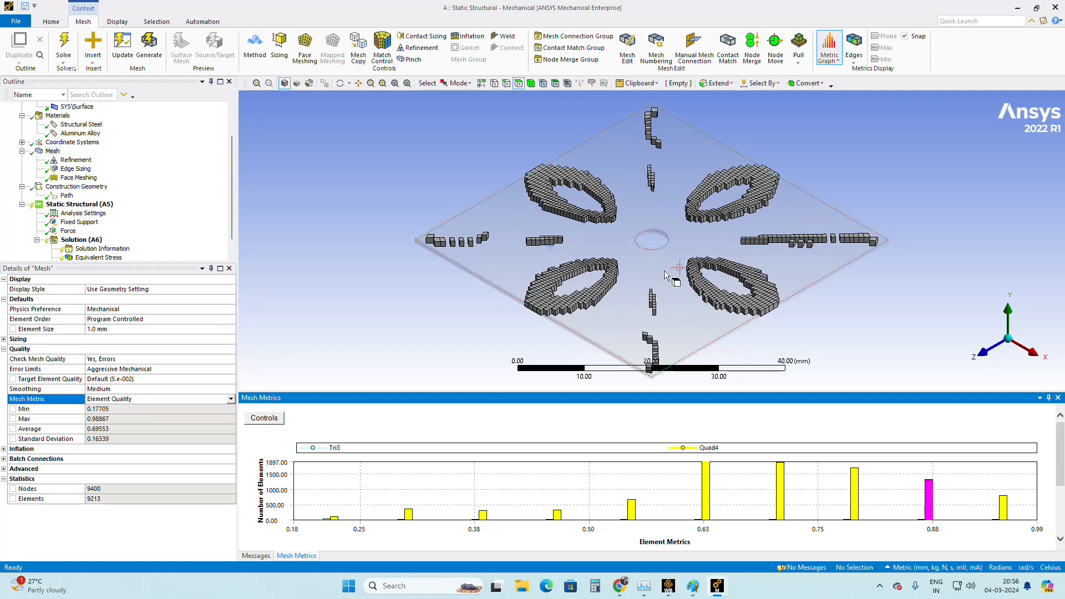
{"action": "left_click", "coordinate": [854, 492]}
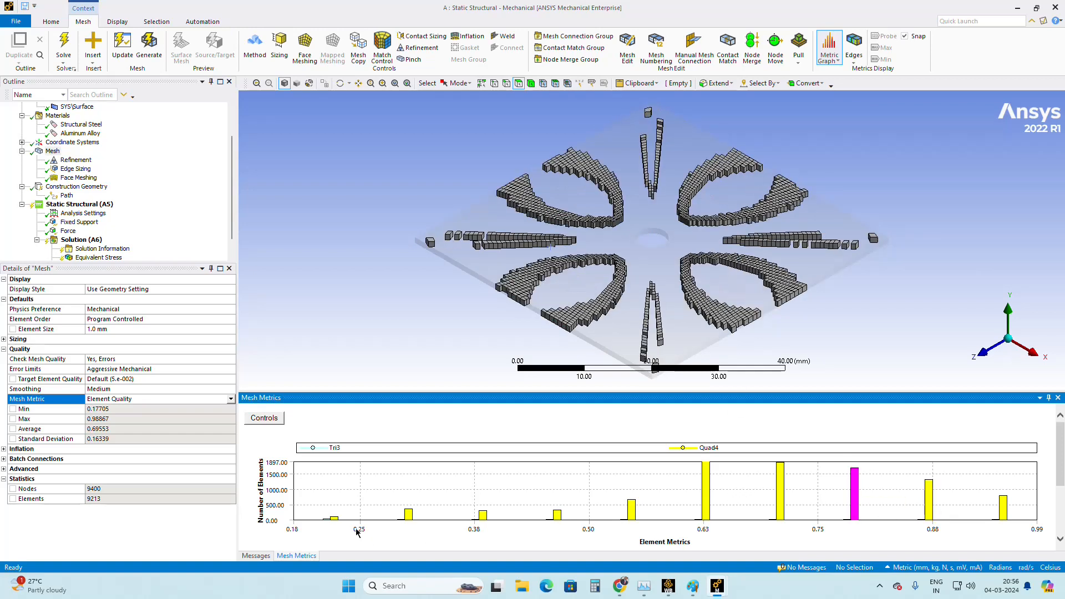
Step: Isolate the elements of the two lowest Element Quality bars in turn and examine them around the hole
{"action": "left_click", "coordinate": [335, 519]}
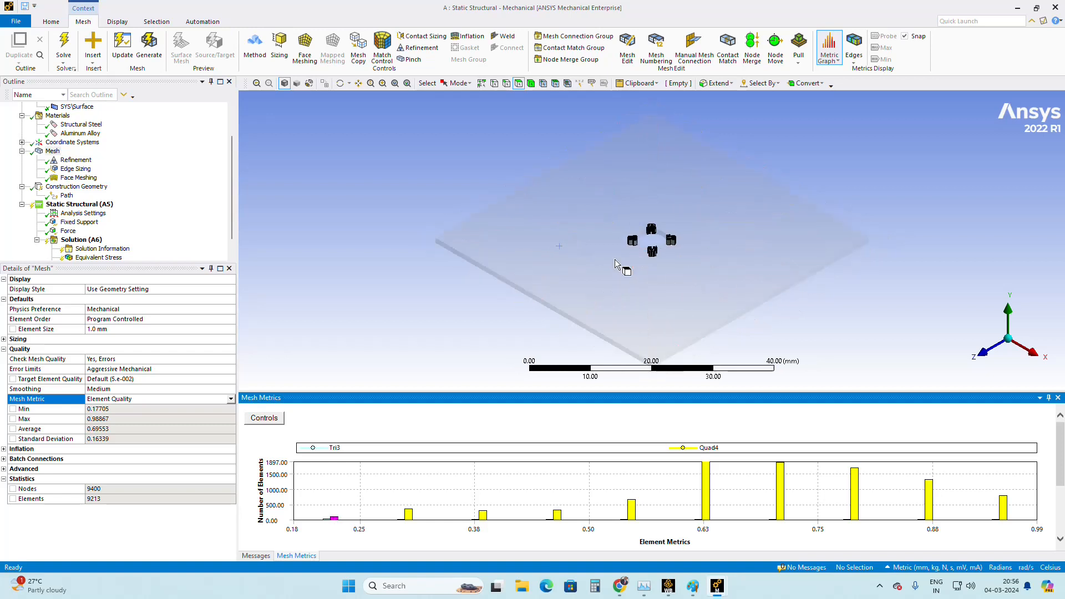
{"action": "scroll", "coordinate": [623, 266], "scroll_direction": "up", "scroll_amount": 5}
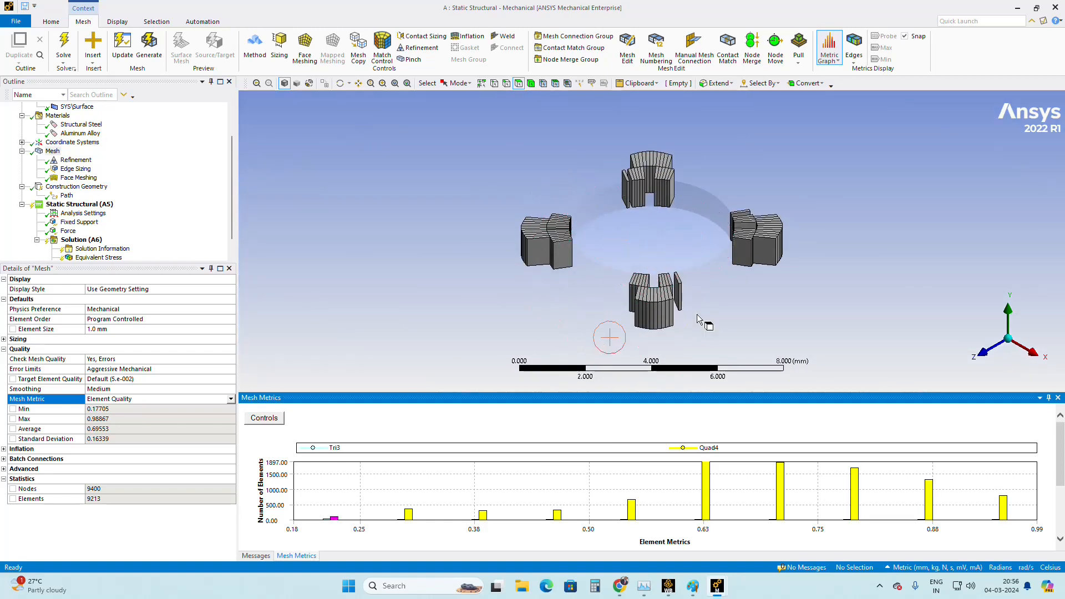
{"action": "left_click", "coordinate": [409, 514]}
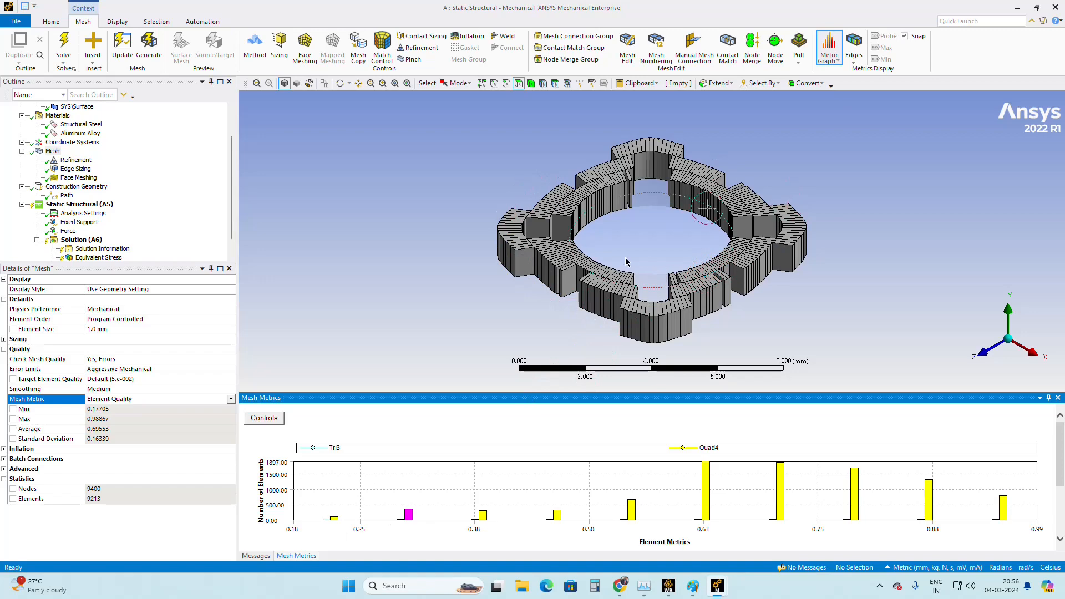
{"action": "scroll", "coordinate": [691, 256], "scroll_direction": "up", "scroll_amount": 1}
{"action": "scroll", "coordinate": [691, 257], "scroll_direction": "up", "scroll_amount": 2}
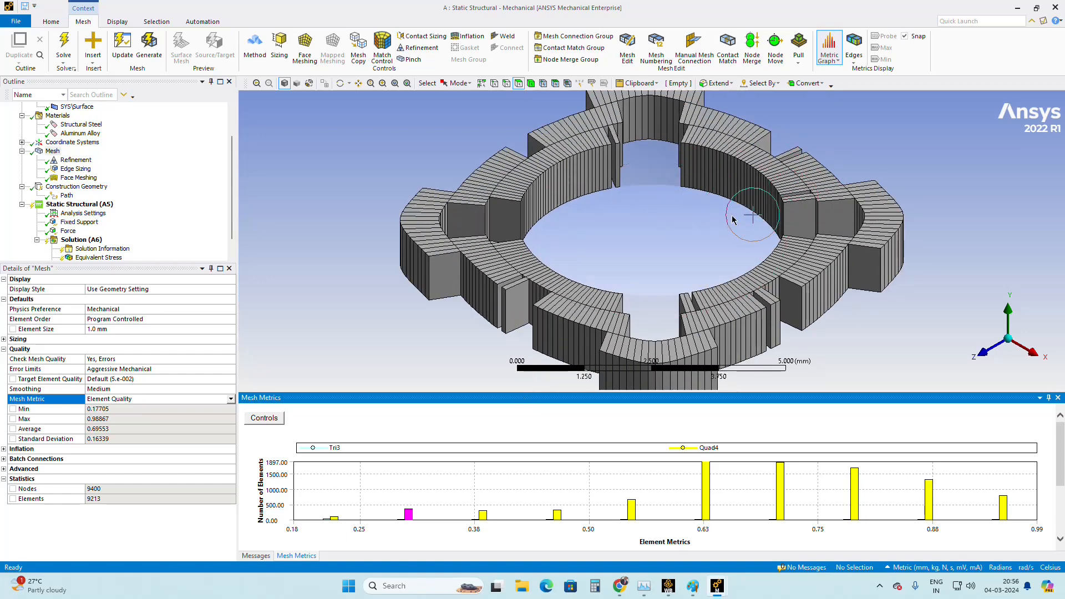
{"action": "scroll", "coordinate": [735, 218], "scroll_direction": "down", "scroll_amount": 4}
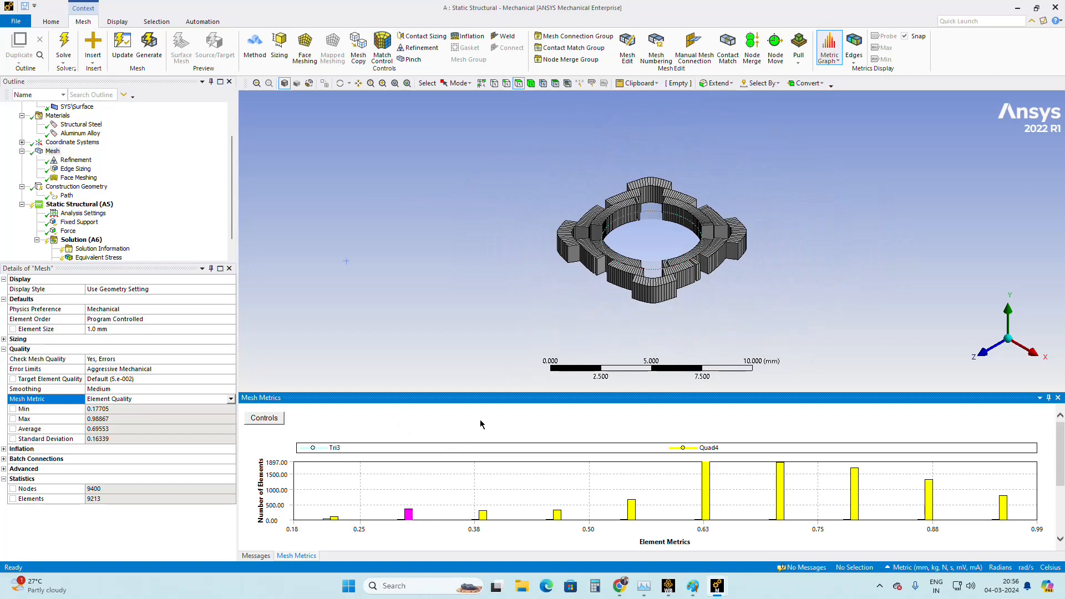
{"action": "mouse_move", "coordinate": [411, 514]}
{"action": "scroll", "coordinate": [541, 318], "scroll_direction": "down", "scroll_amount": 4}
{"action": "middle_click_drag", "start_coordinate": [541, 317], "coordinate": [552, 318]}
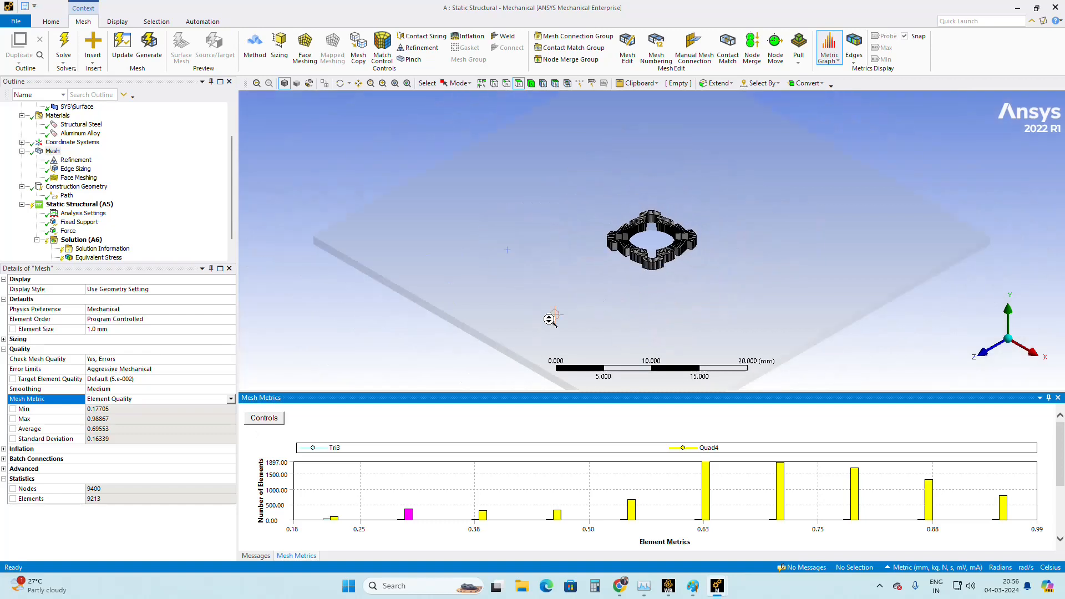
Step: Check the Google Meet call for new in-call messages and return to the mesh metrics in Ansys Mechanical
{"action": "mouse_move", "coordinate": [692, 591]}
{"action": "mouse_move", "coordinate": [620, 587]}
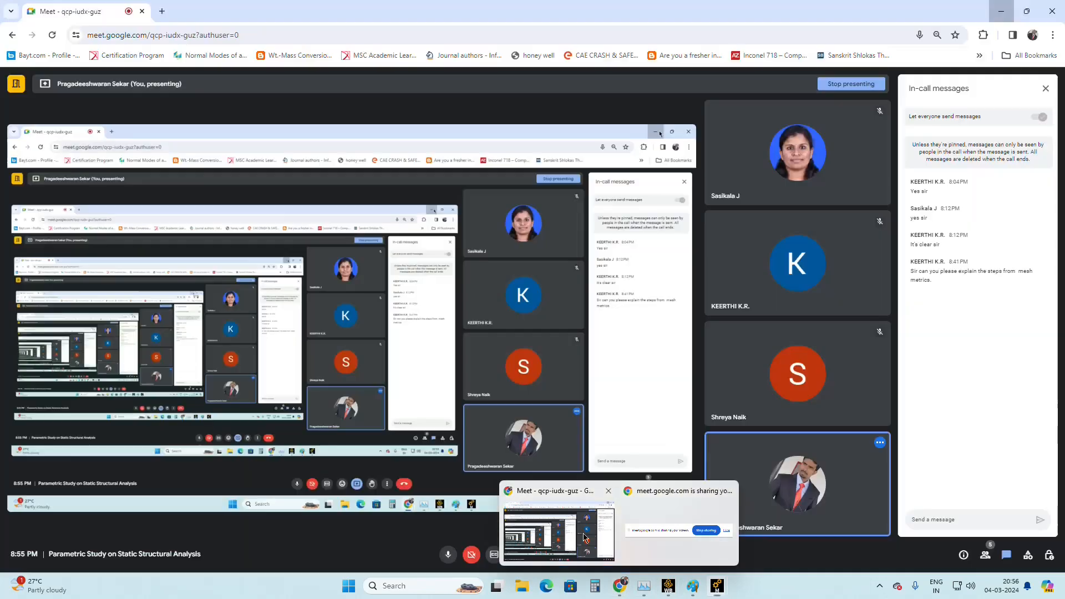
{"action": "left_click", "coordinate": [559, 532]}
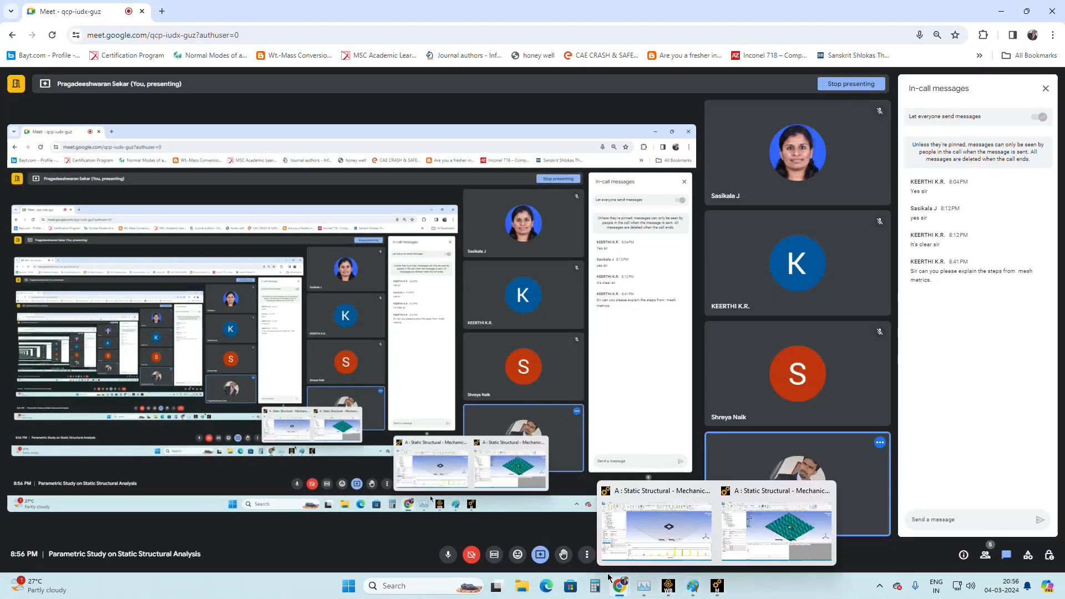
{"action": "left_click", "coordinate": [986, 556]}
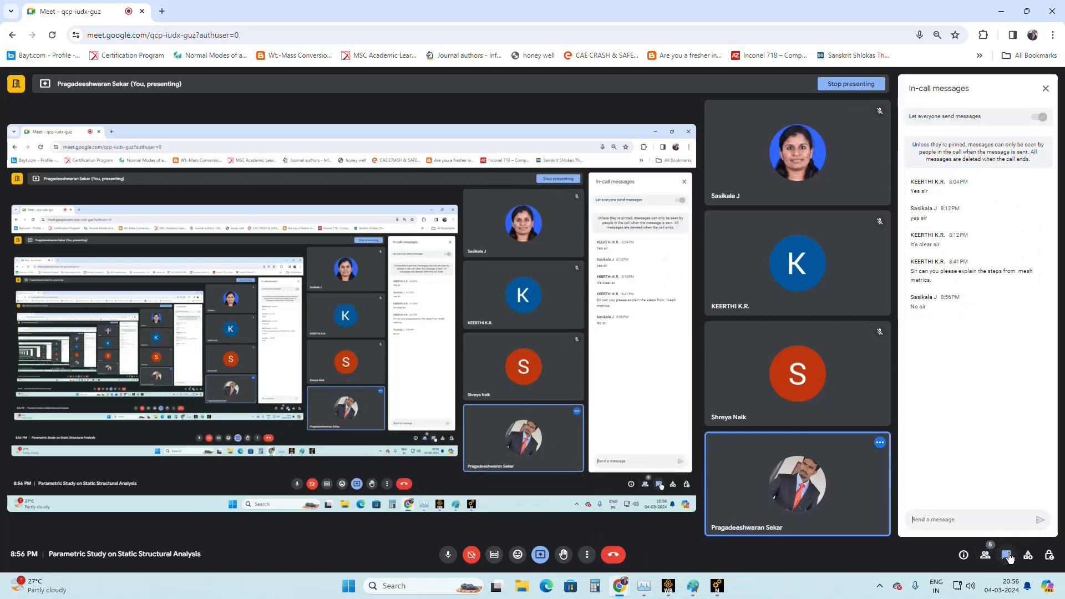
{"action": "left_click", "coordinate": [1004, 11]}
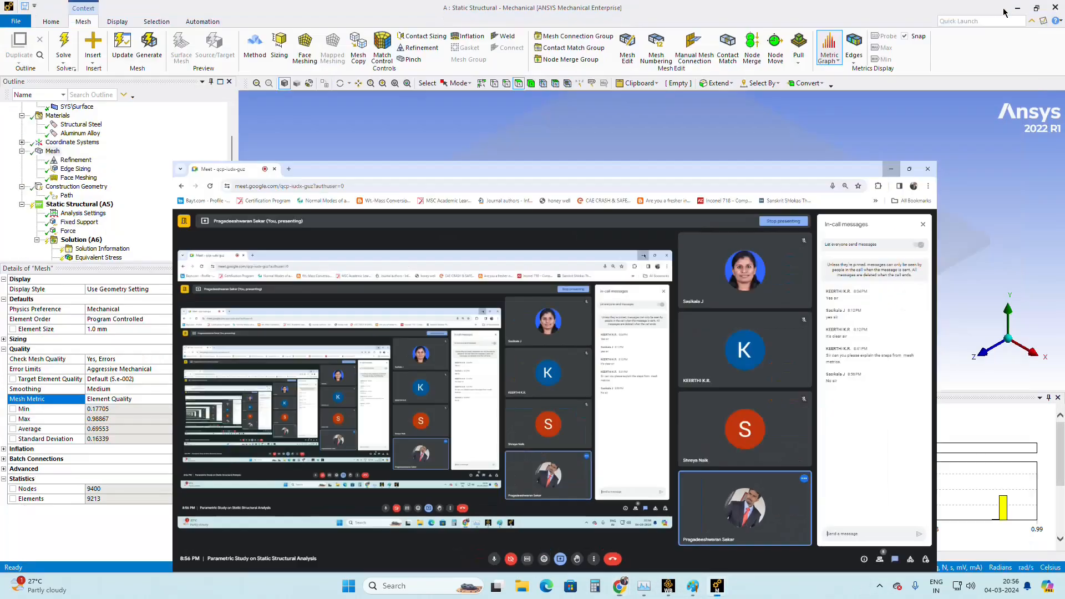
{"action": "left_click", "coordinate": [1042, 497]}
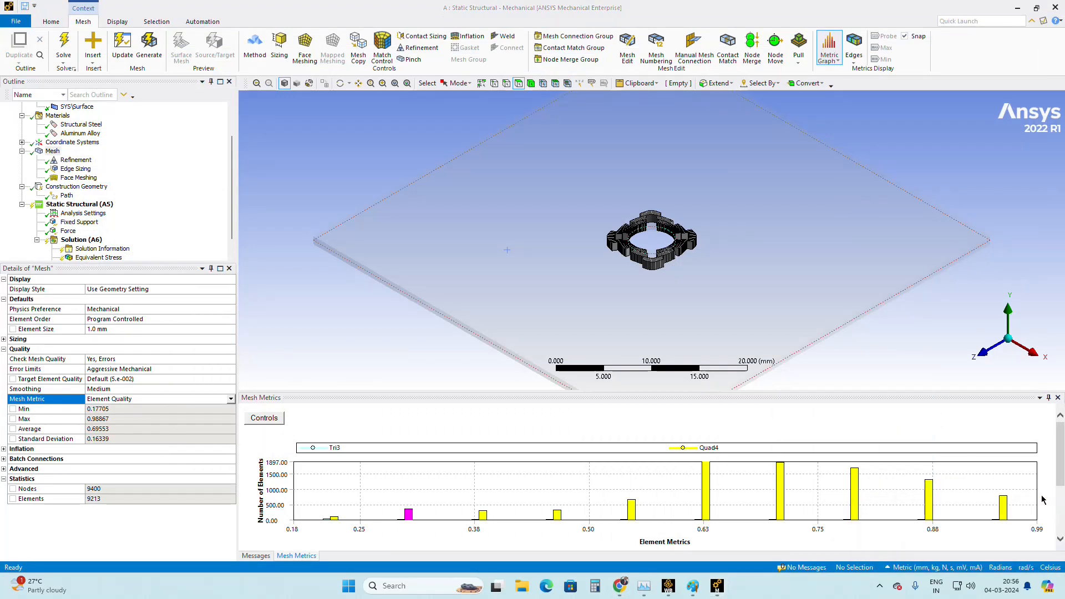